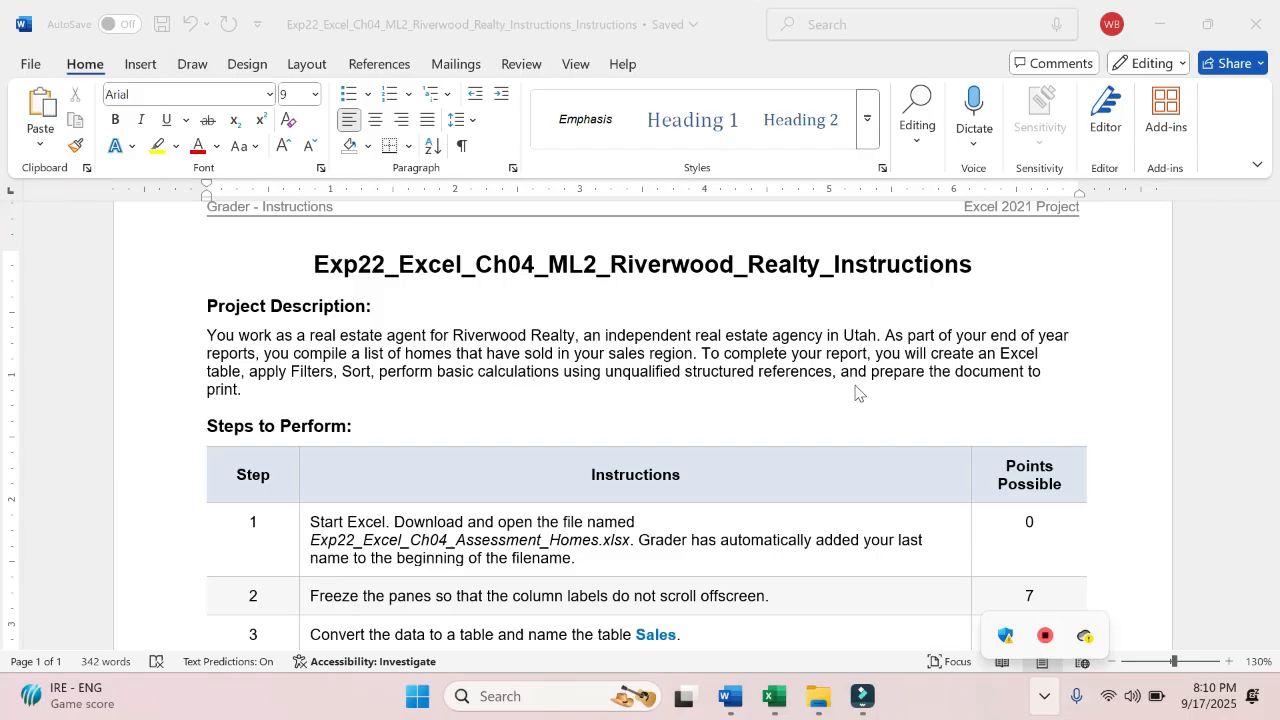
- Highlight in yellow the Project Description text from "table, apply Filters" through "prepare the document to print."
left_click(855, 392)
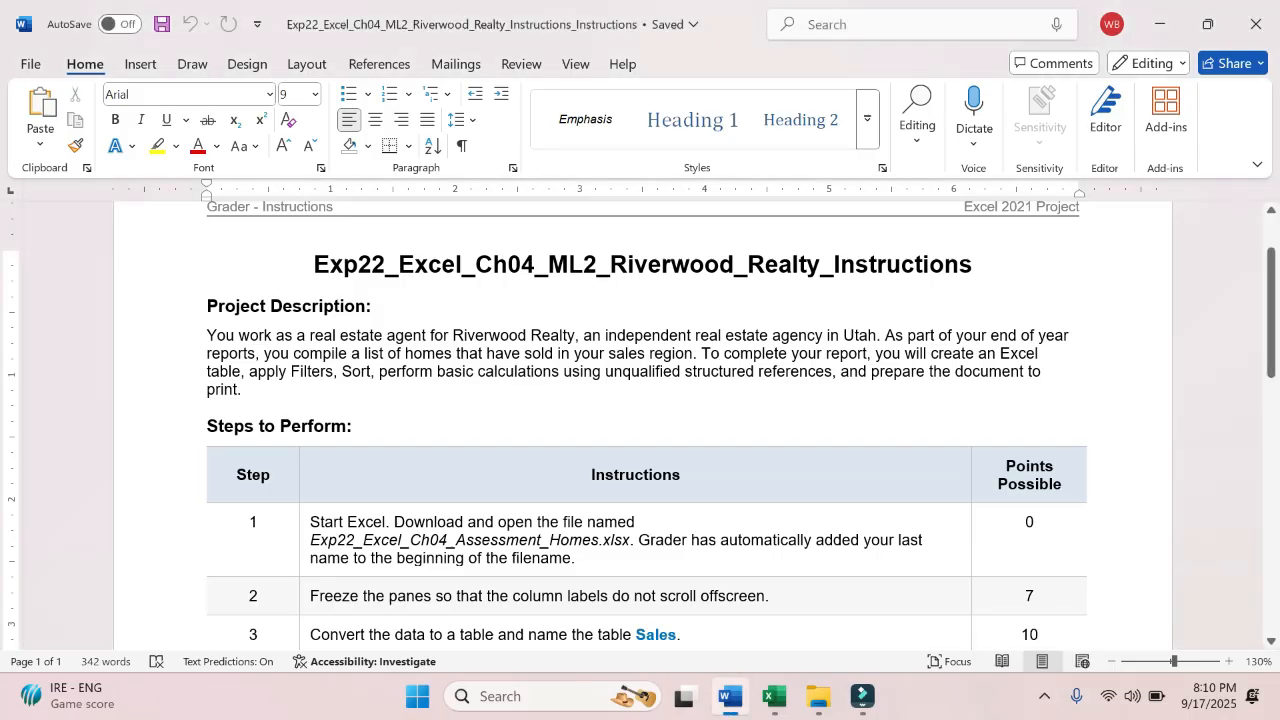
left_click_drag(875, 354, 430, 372)
left_click(408, 371)
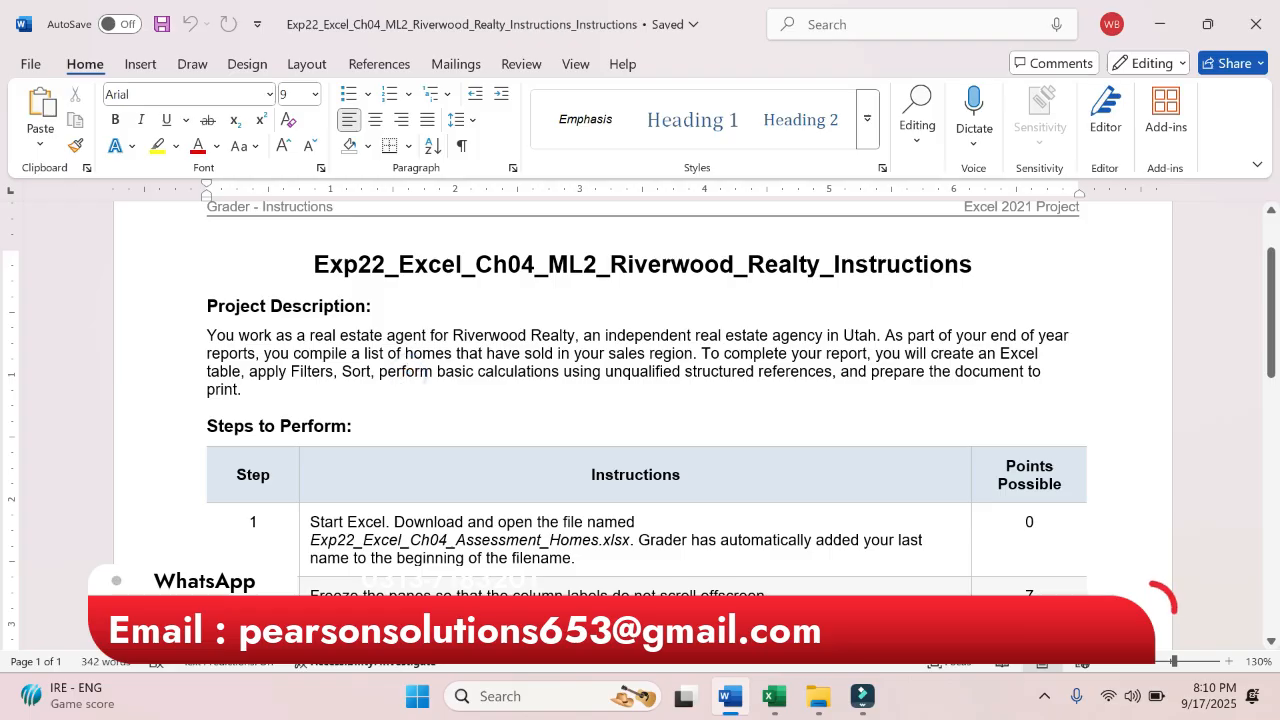
left_click_drag(209, 371, 249, 389)
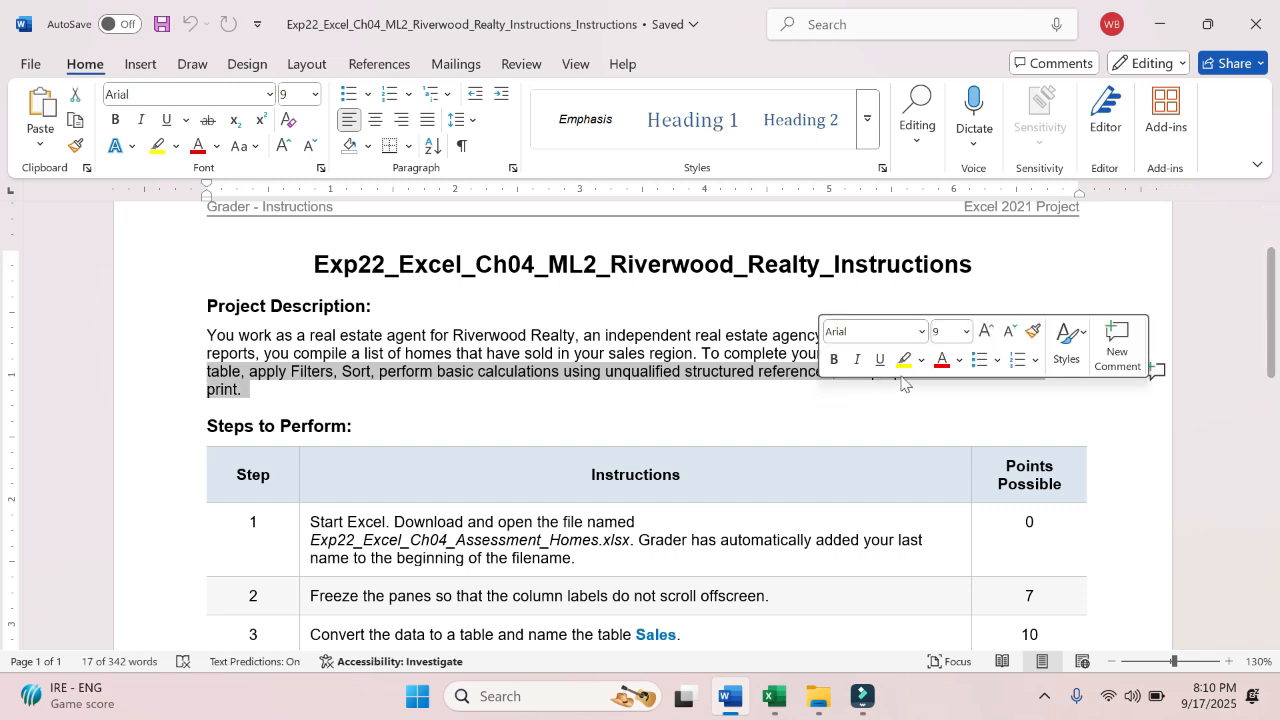
left_click(905, 362)
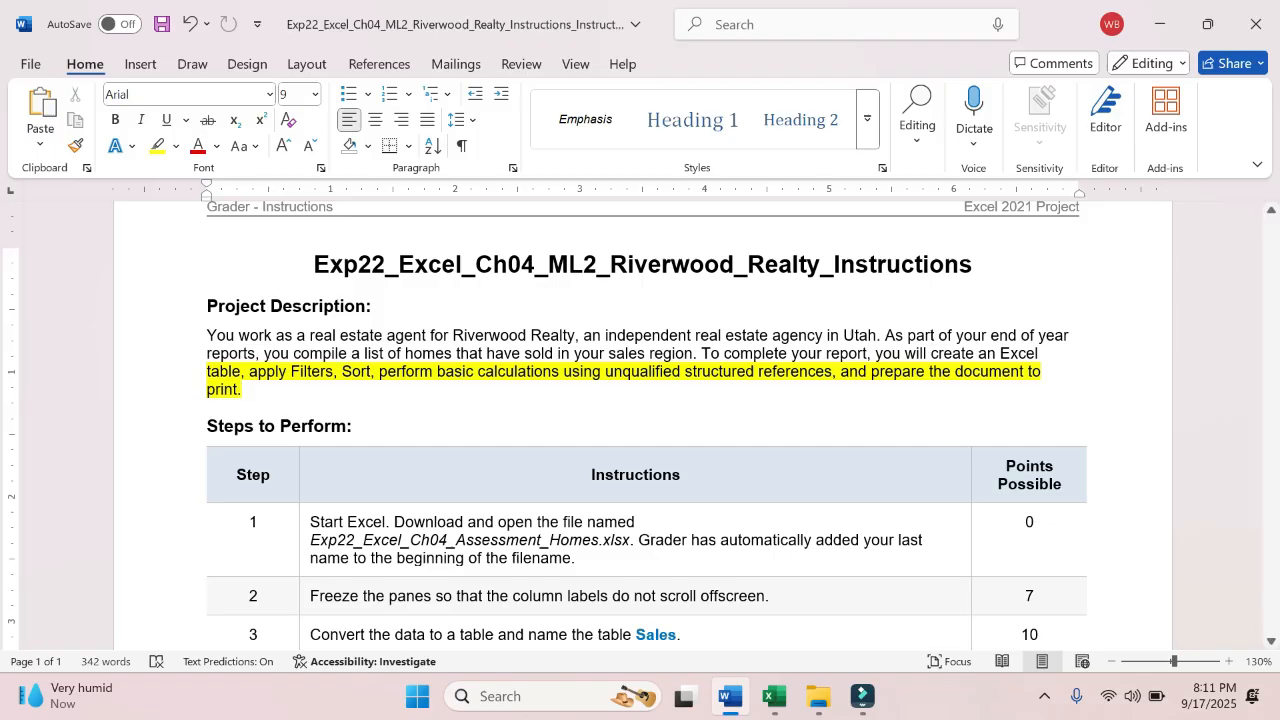
- Switch to the Assessment_Homes workbook in Excel and check its file name and save location
scroll(640, 425, "down", 3)
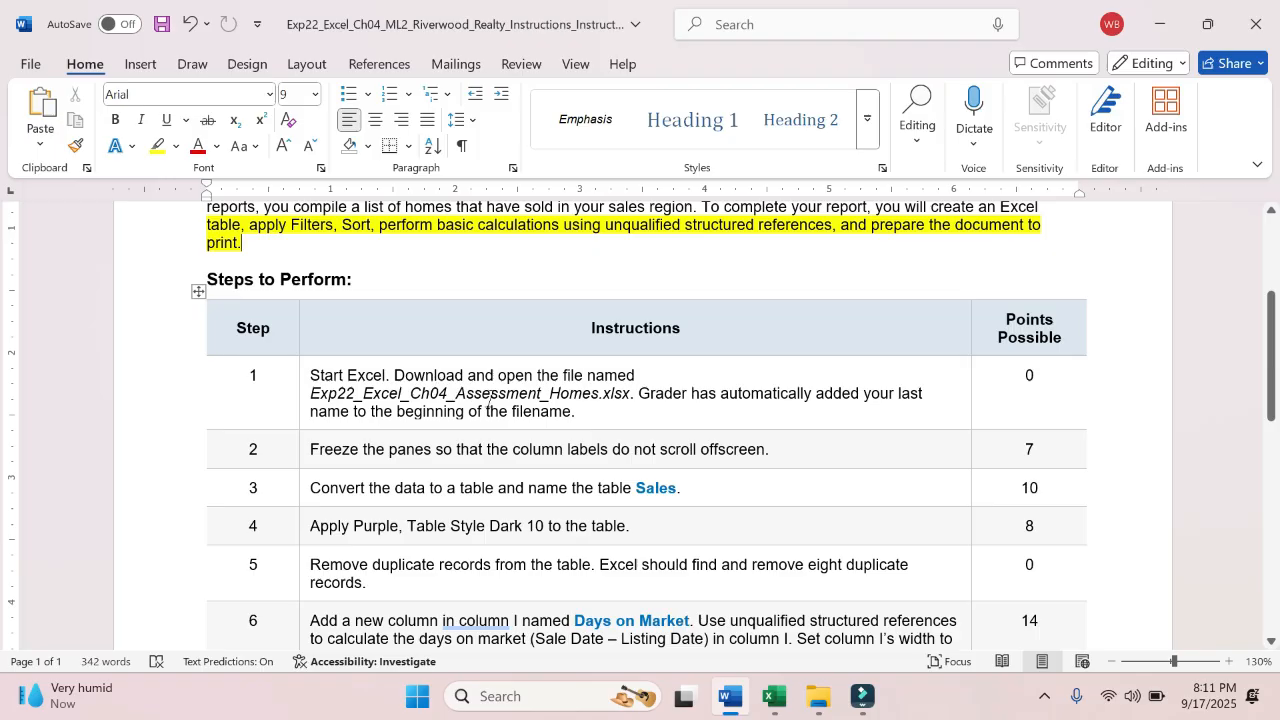
mouse_move(773, 697)
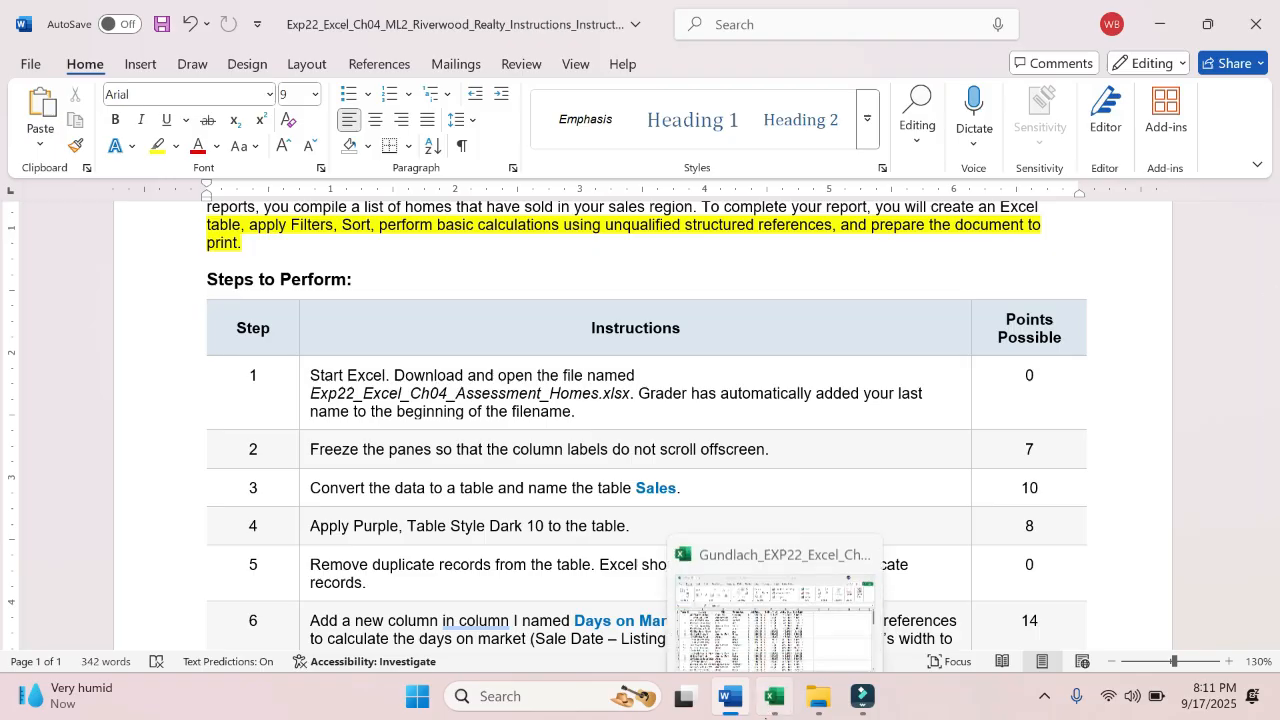
left_click(741, 651)
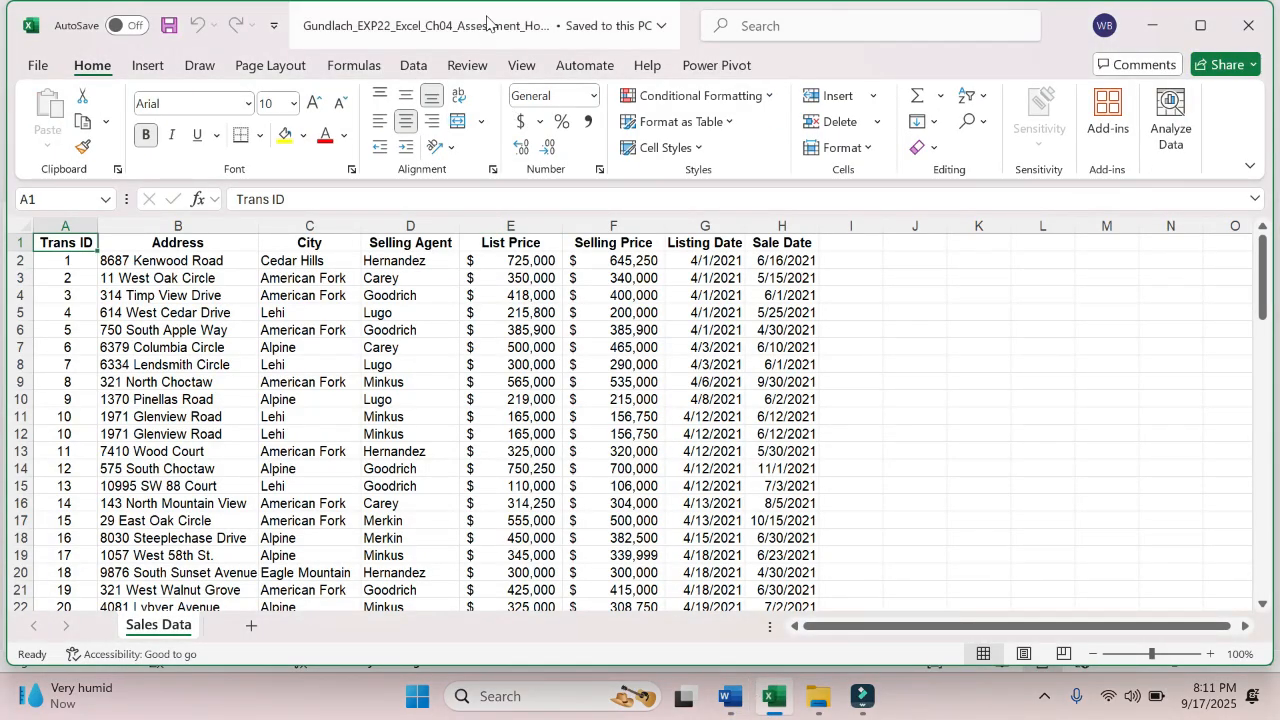
left_click(644, 29)
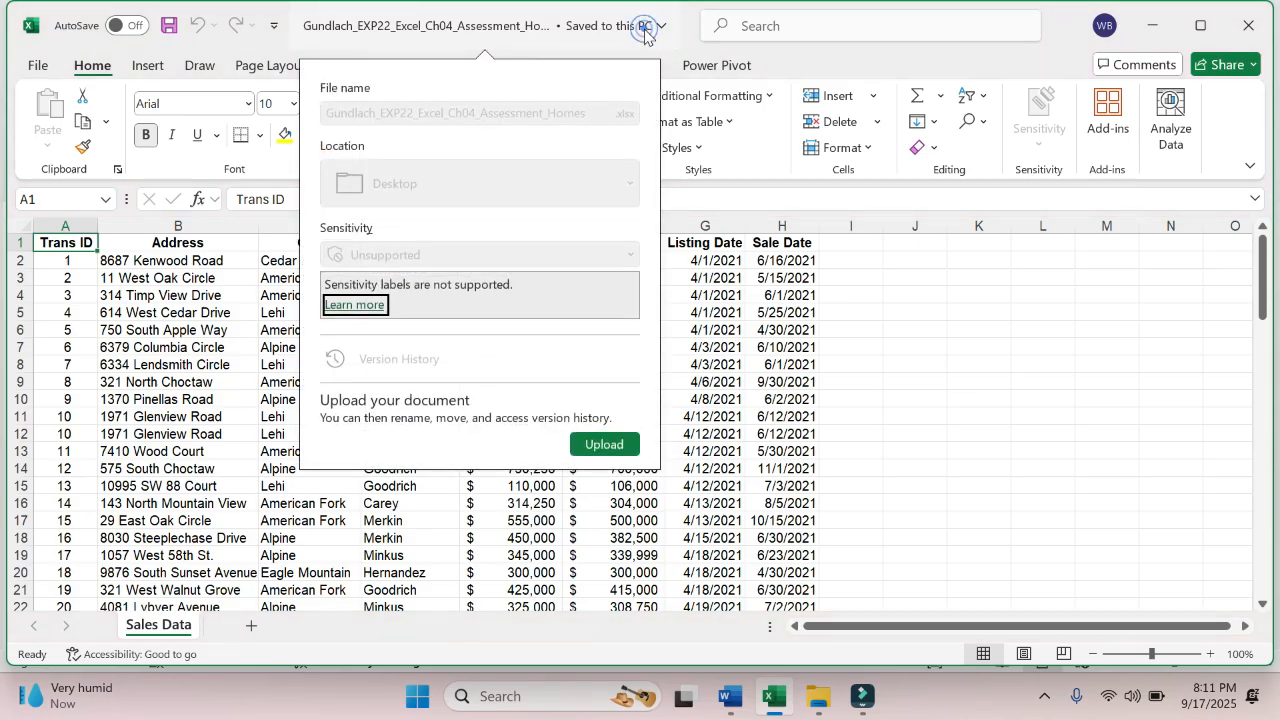
left_click(918, 430)
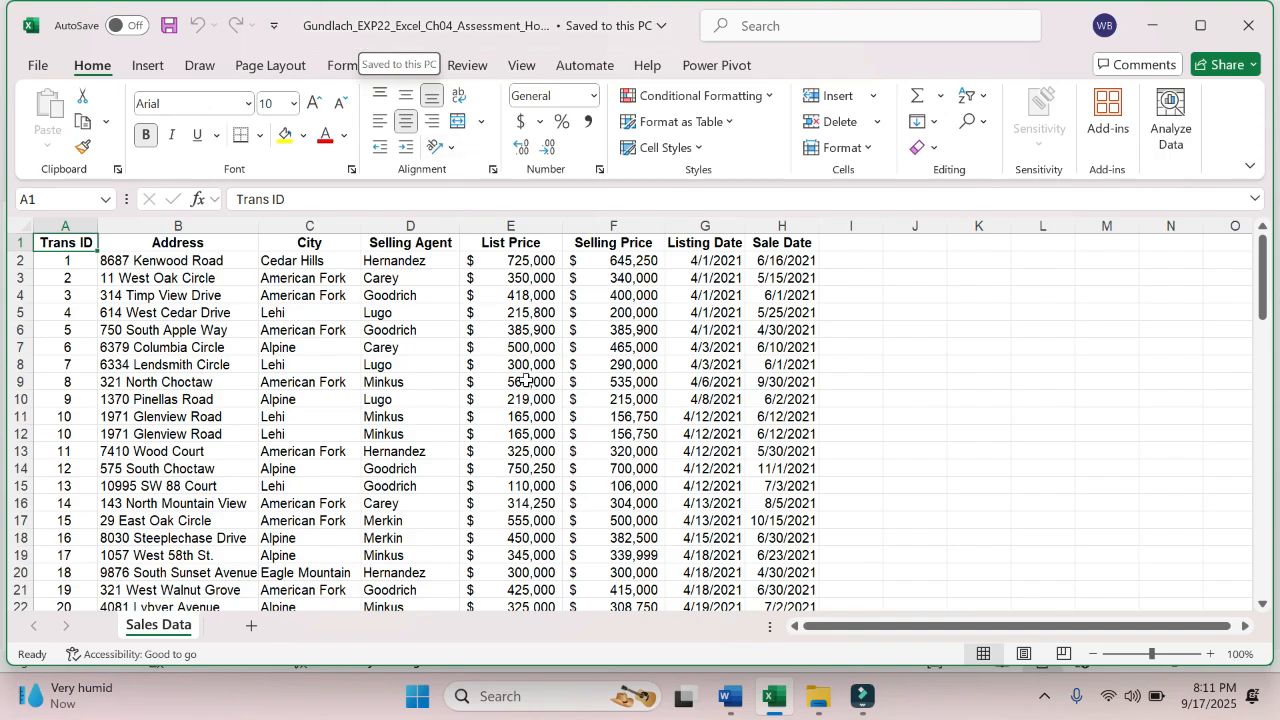
- Return to the Word instructions and highlight the step 2 instruction about freezing the panes in yellow
left_click(730, 697)
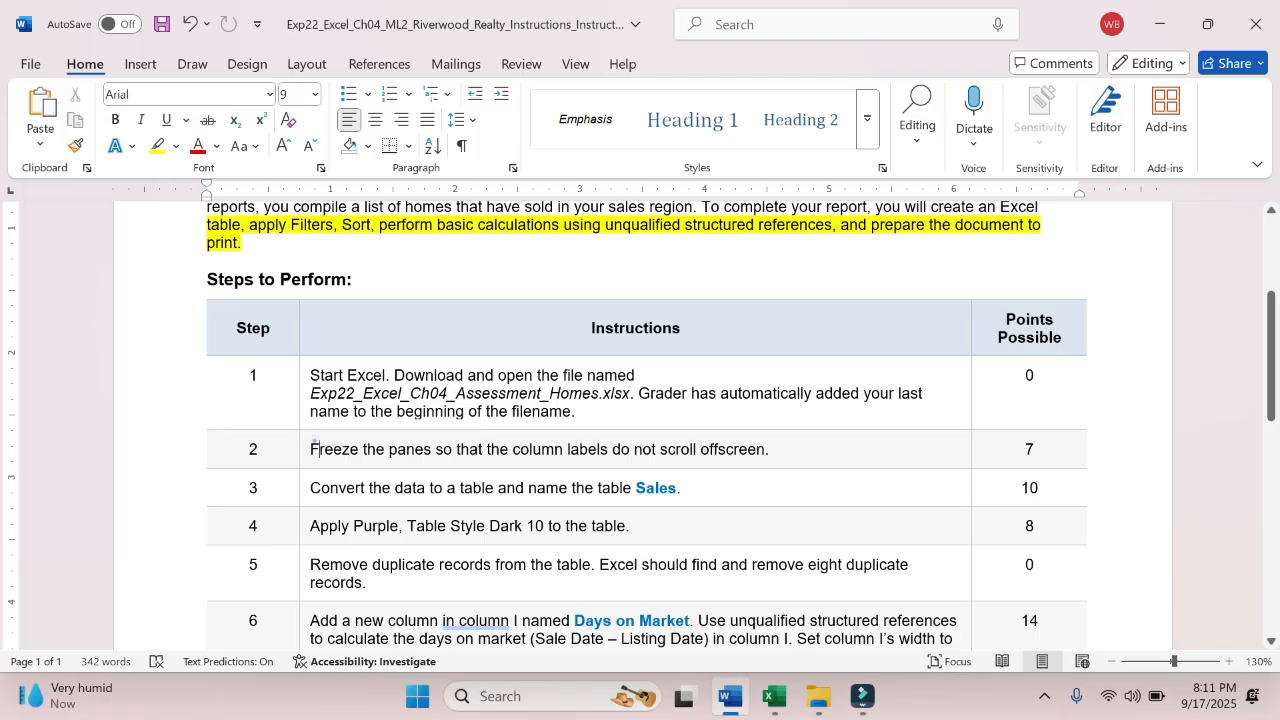
left_click_drag(316, 445, 793, 455)
left_click(792, 452)
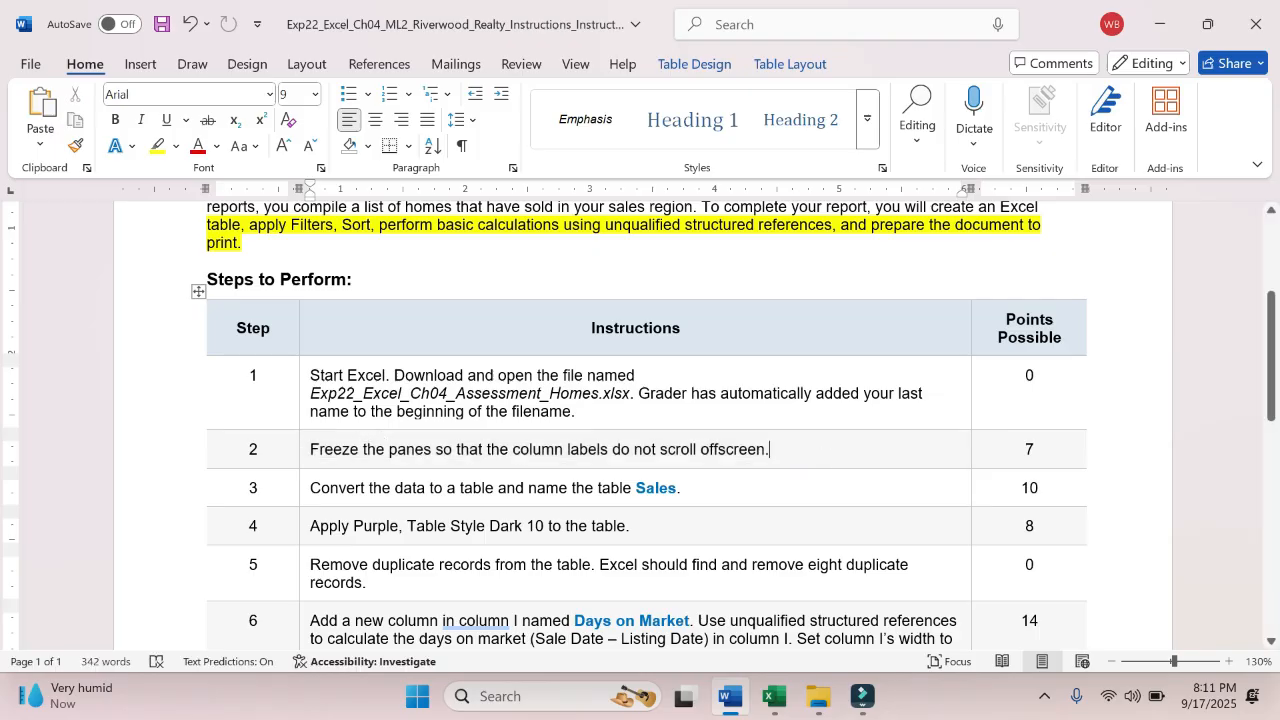
left_click_drag(310, 449, 769, 449)
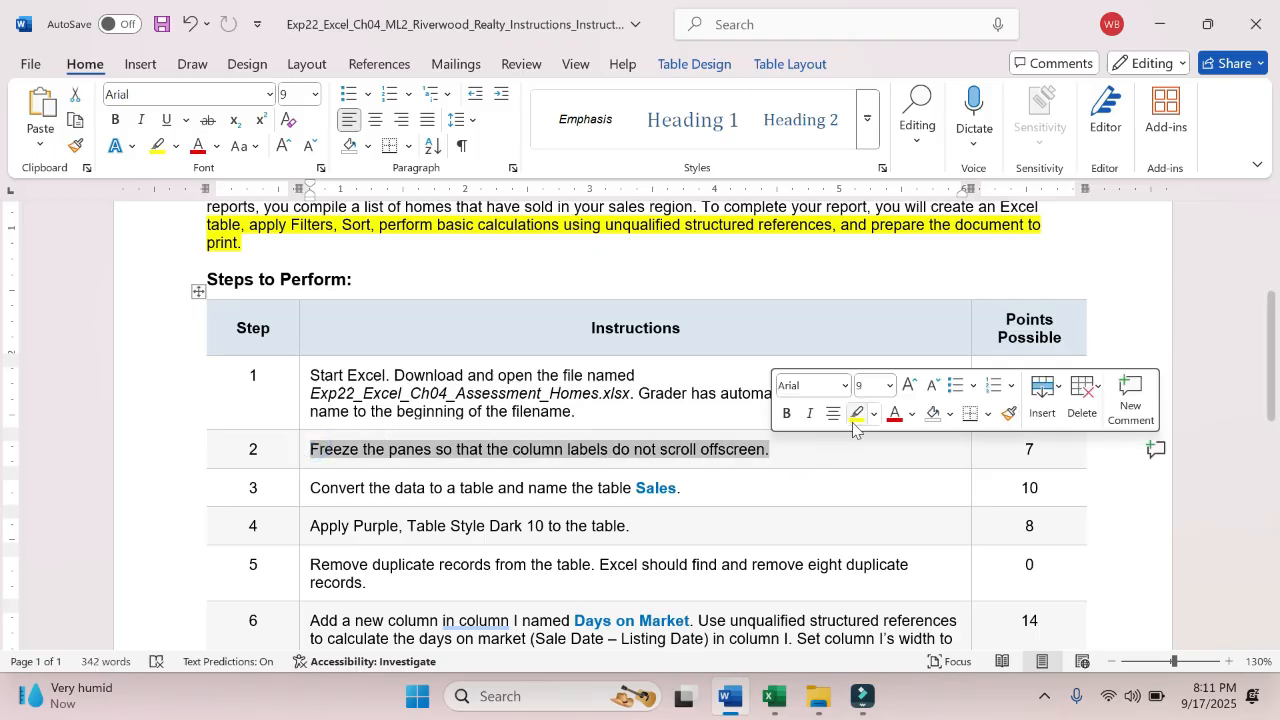
left_click(855, 420)
- Switch to the Excel workbook and examine how the column labels behave while moving down and up the Sales Data rows
left_click(766, 704)
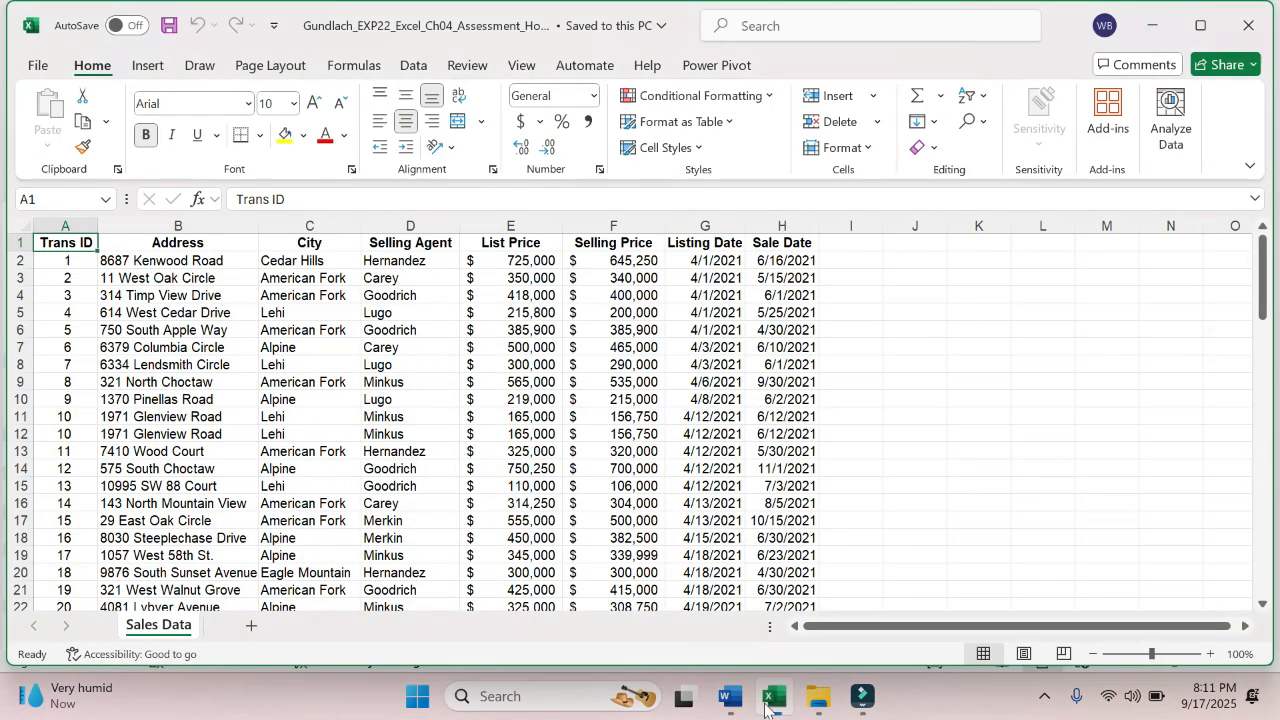
left_click(306, 345)
left_click(133, 296)
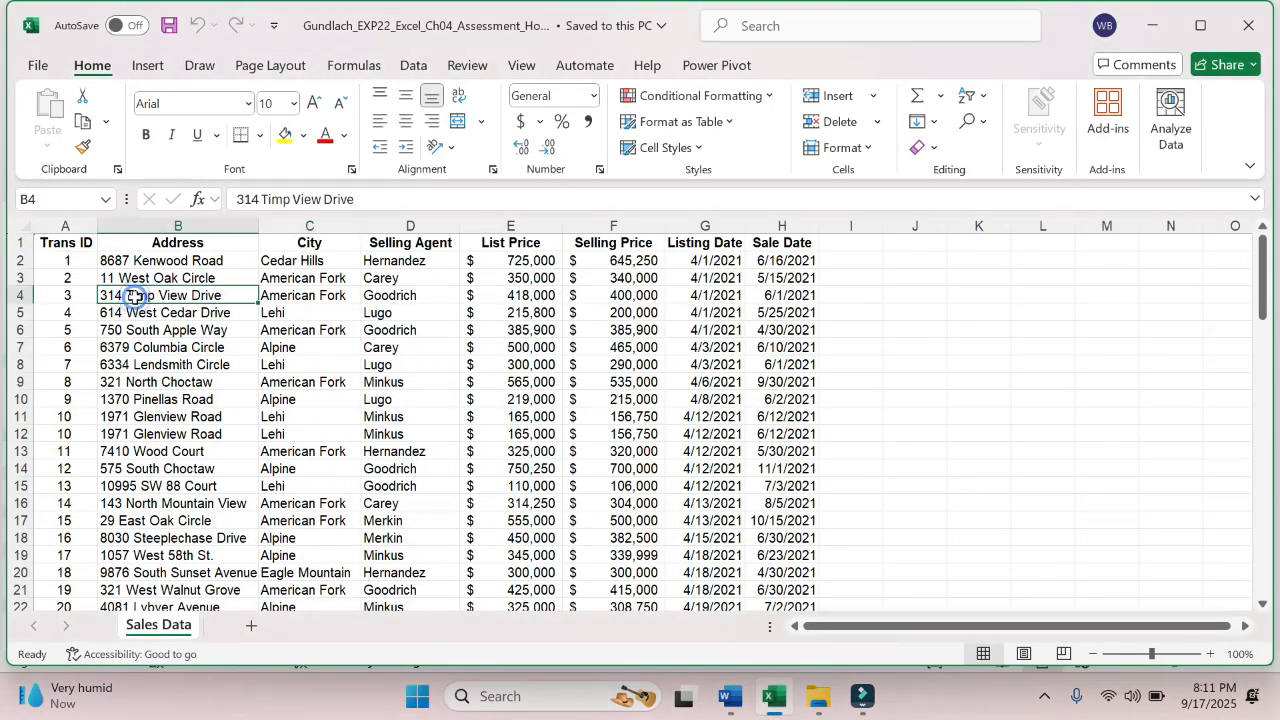
key("Down")
key("Down")
key("Down")
key("Down")
key("Down")
key("Down")
key("Down")
key("Down")
key("Down")
key("Down")
key("Down")
key("Down")
key("Down")
key("Down")
key("Down")
key("Down")
key("Down")
key("Down")
key("Down")
key("Down")
key("Down")
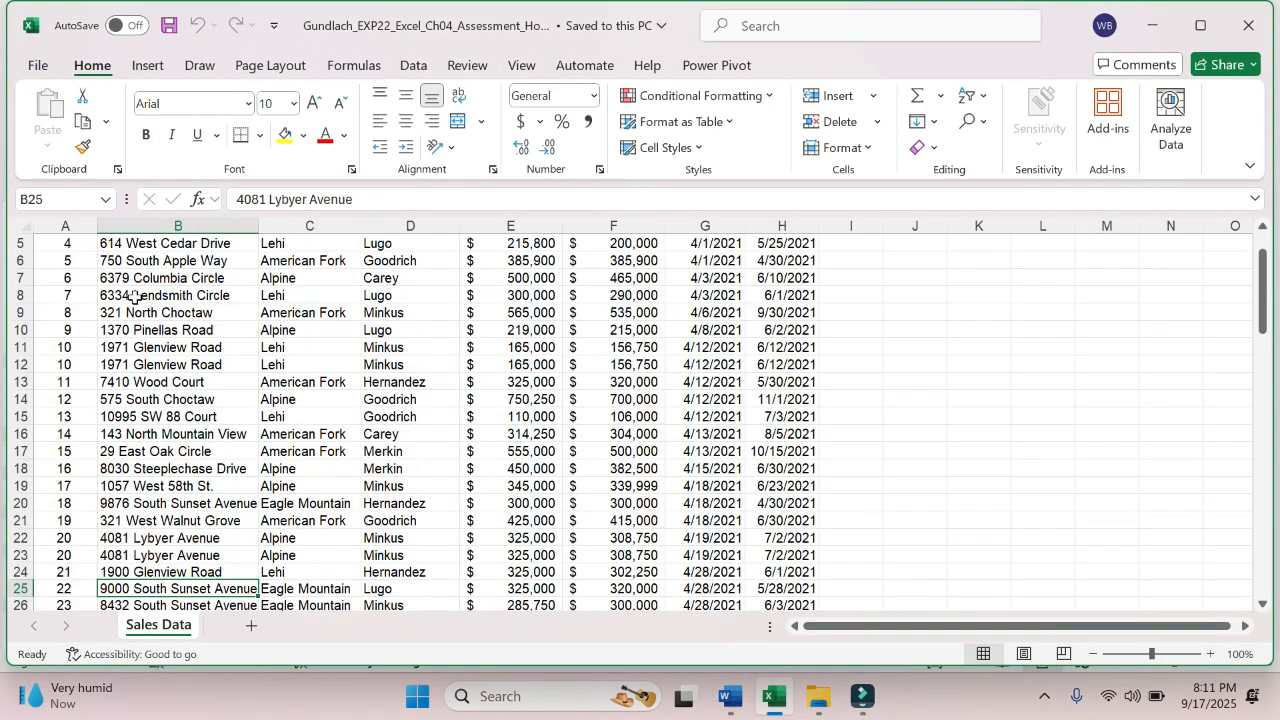
key("Up")
key("Up")
key("Up")
key("Up")
key("Up")
key("Up")
key("Up")
key("Up")
key("Up")
key("Up")
key("Up")
key("Up")
key("Up")
key("Up")
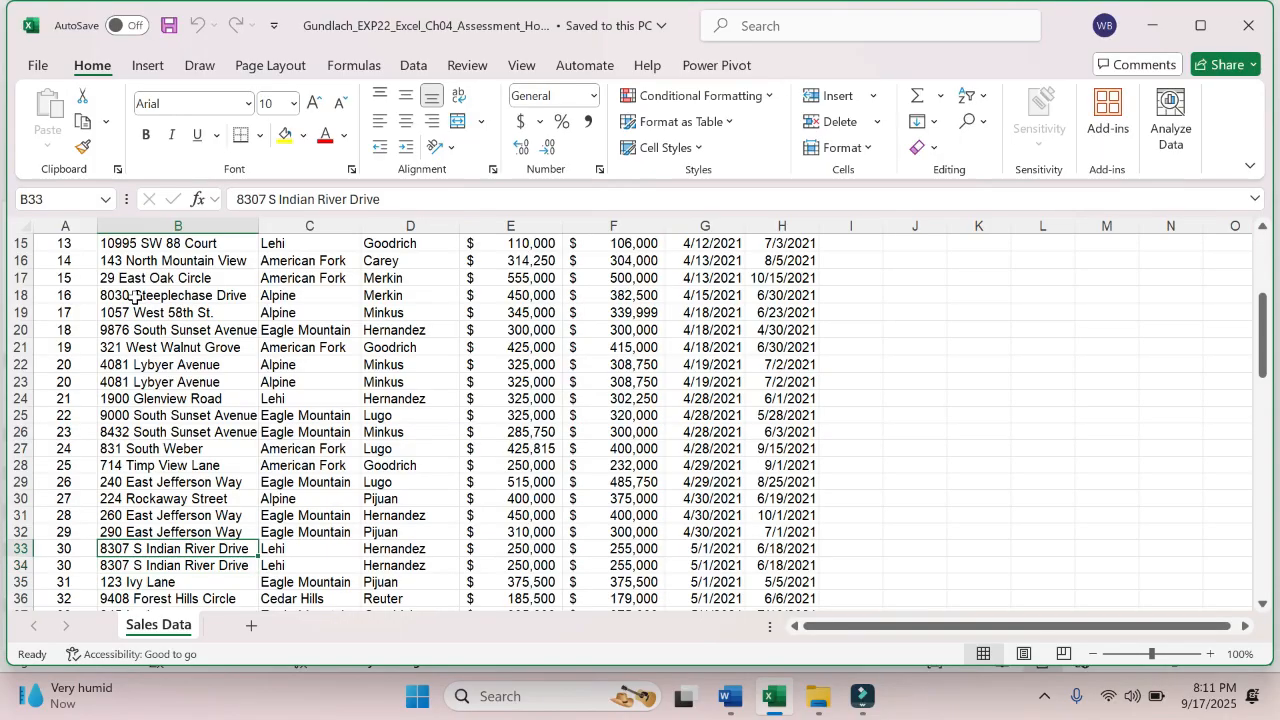
key("Up")
key("Up")
key("Up")
key("Up")
key("Up")
key("Up")
key("Up")
key("Up")
key("Up")
key("Up")
key("Up")
key("Up")
key("Up")
key("Up")
key("Up")
key("Up")
key("Up")
key("Up")
key("Up")
key("Up")
key("Down")
key("Down")
key("Down")
key("Down")
key("Down")
key("Down")
key("Down")
key("Down")
key("Down")
key("Down")
key("Down")
key("Down")
key("Down")
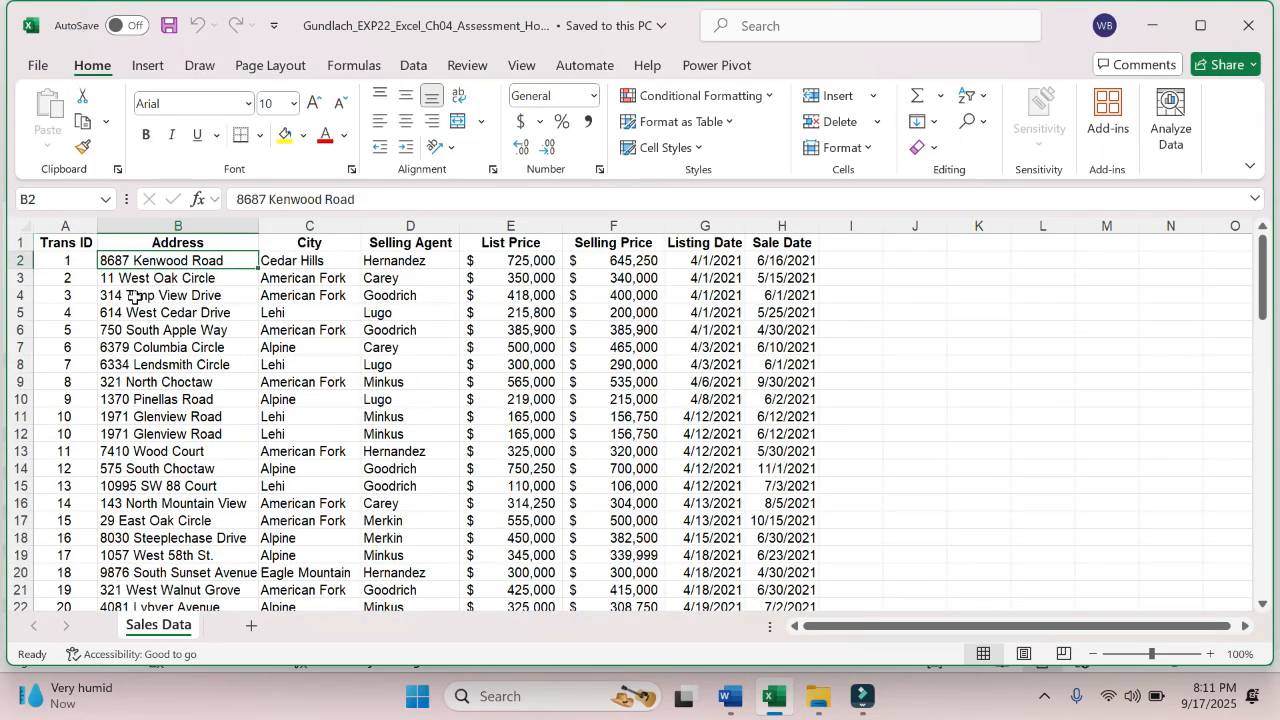
key("Down")
key("Down")
key("Down")
key("Down")
key("Down")
key("Down")
key("Down")
key("Down")
key("Down")
key("Down")
key("Down")
key("Down")
key("Down")
key("Down")
key("Down")
key("Down")
key("Down")
key("Down")
key("Down")
key("Down")
key("Up")
key("Up")
key("Up")
key("Up")
key("Up")
key("Up")
key("Up")
key("Up")
key("Up")
key("Up")
key("Up")
key("Up")
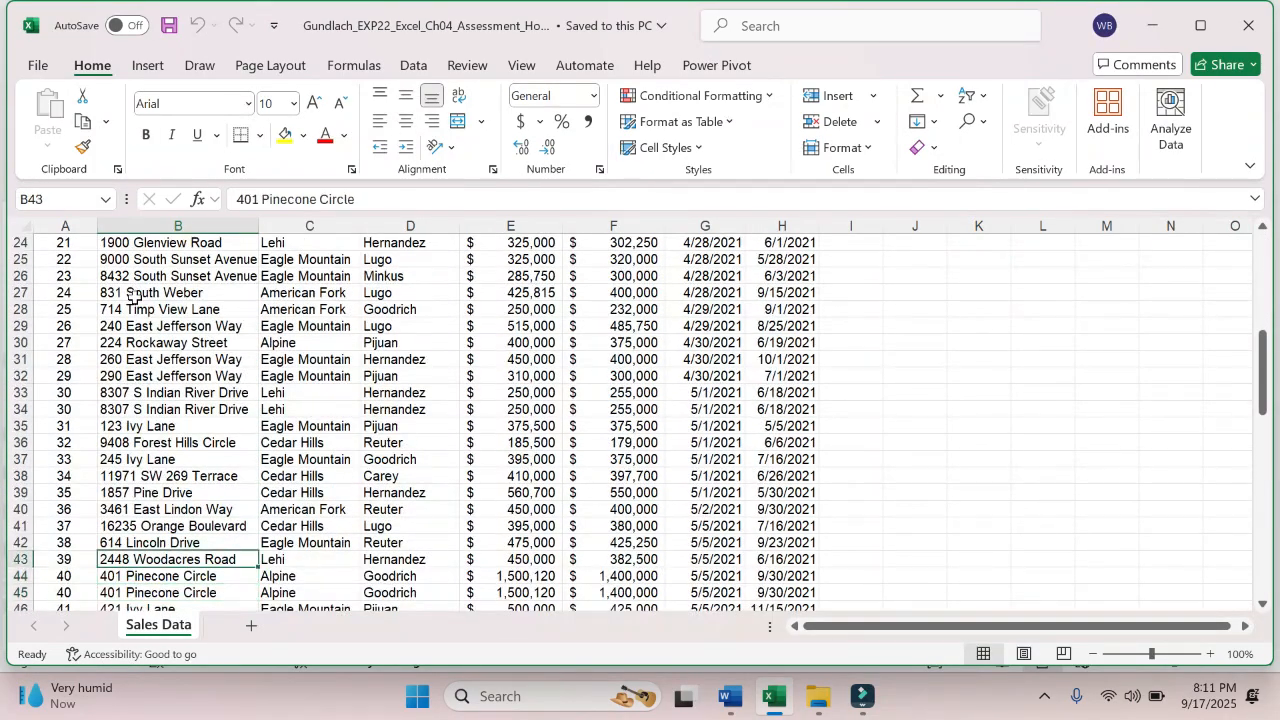
key("Up")
key("Up")
key("Up")
key("Up")
key("Up")
key("Up")
key("Up")
key("Up")
key("Up")
key("Up")
key("Up")
key("Up")
key("Up")
key("Up")
key("Up")
key("Up")
key("Up")
key("Up")
key("Up")
key("Up")
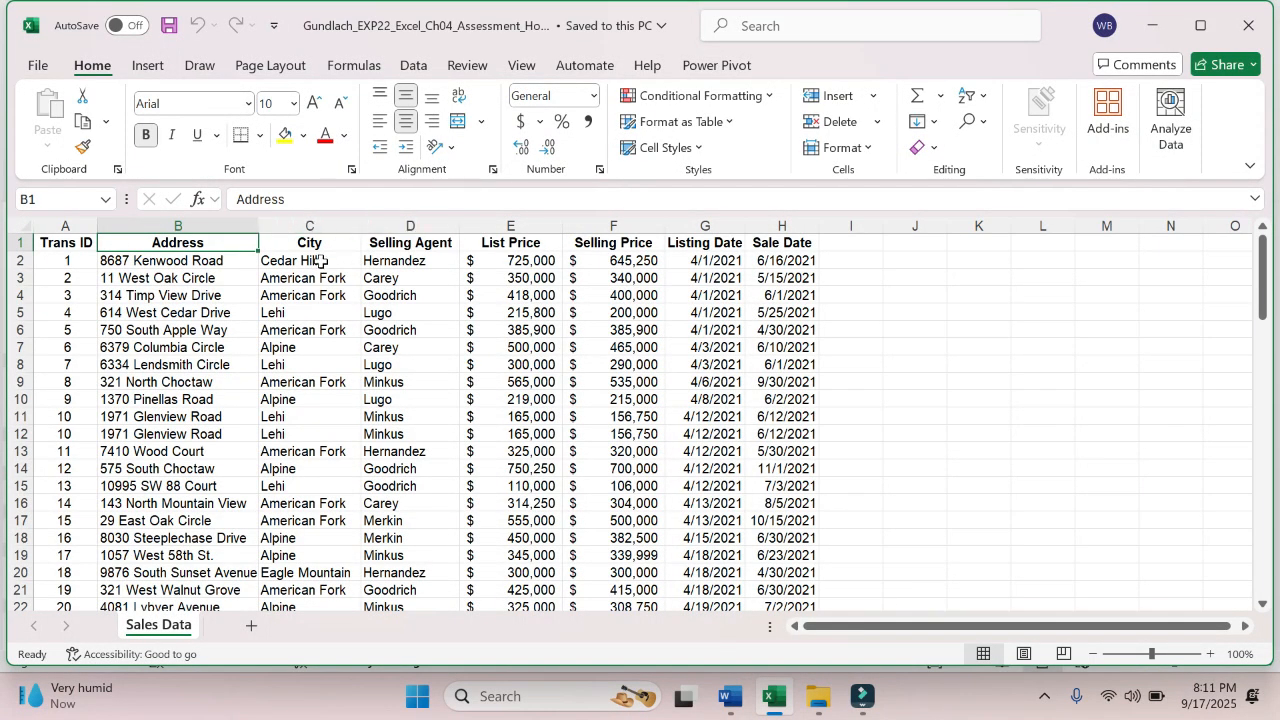
- Freeze the top row of the Sales Data sheet, which holds the column labels
left_click(33, 244)
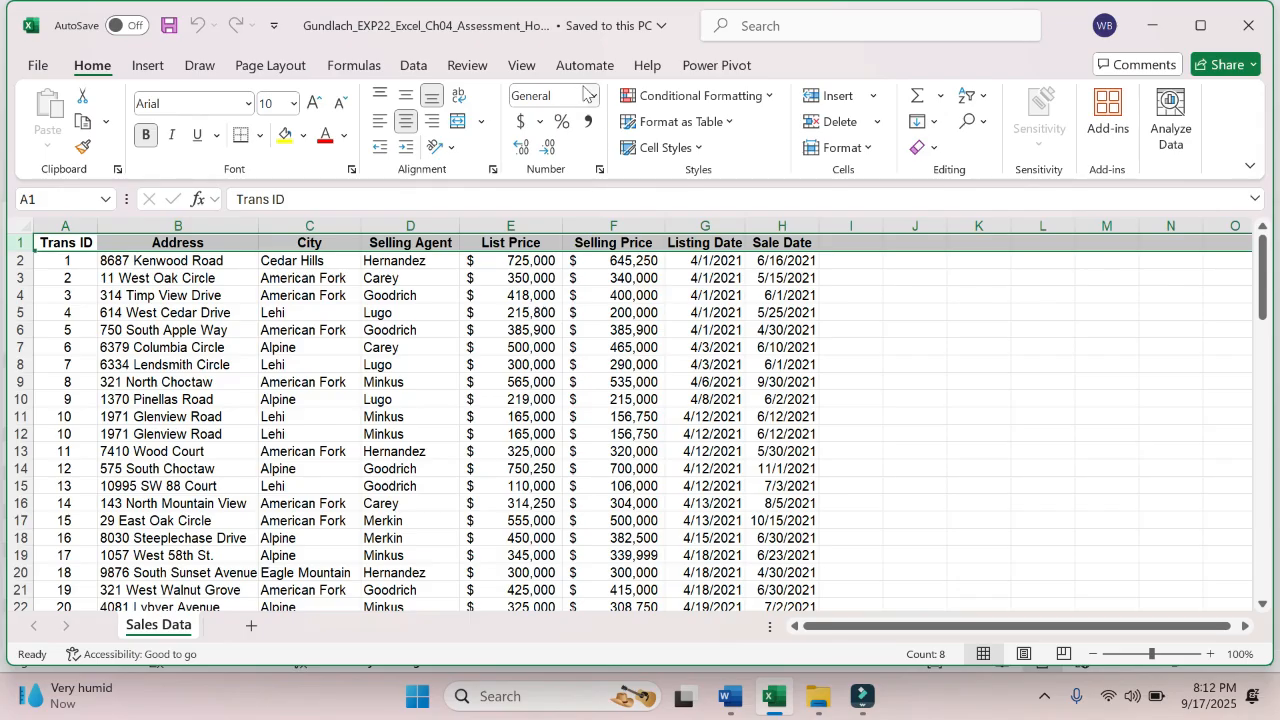
left_click(521, 65)
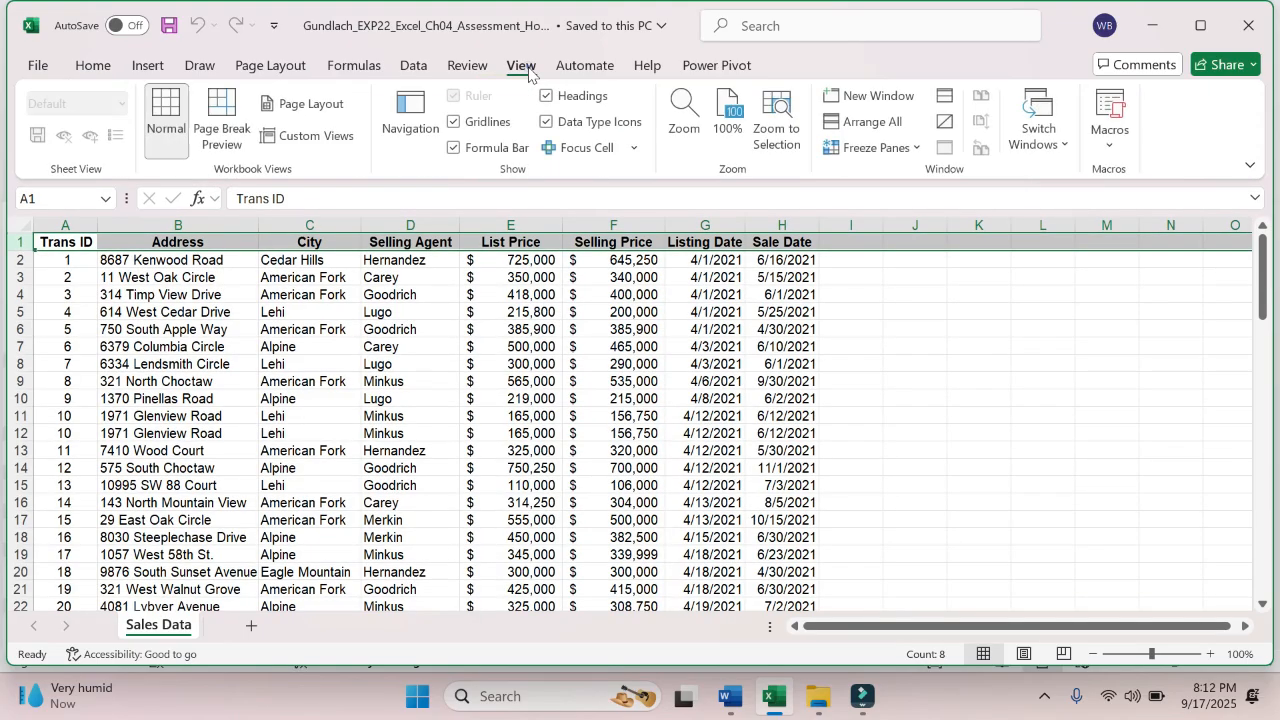
left_click(902, 150)
left_click(925, 247)
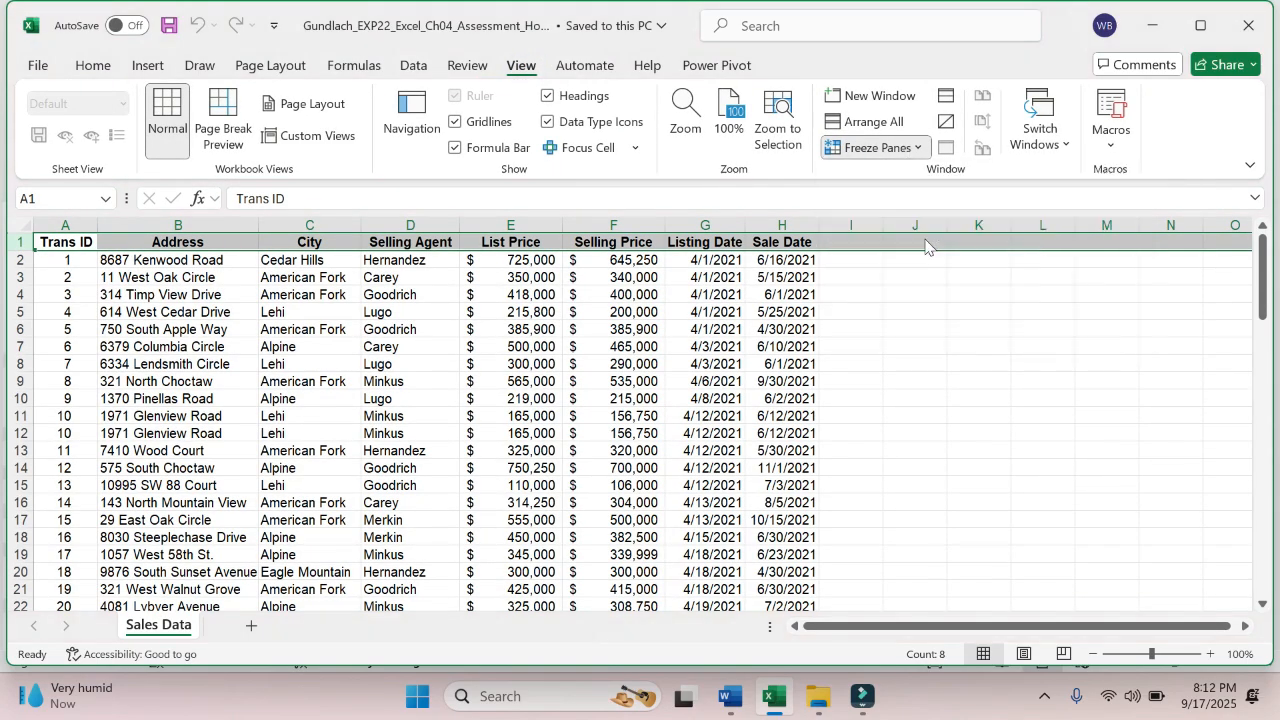
- Move down past the last Sales Data record and back to the header to check the frozen column labels
left_click(423, 346)
left_click(238, 352)
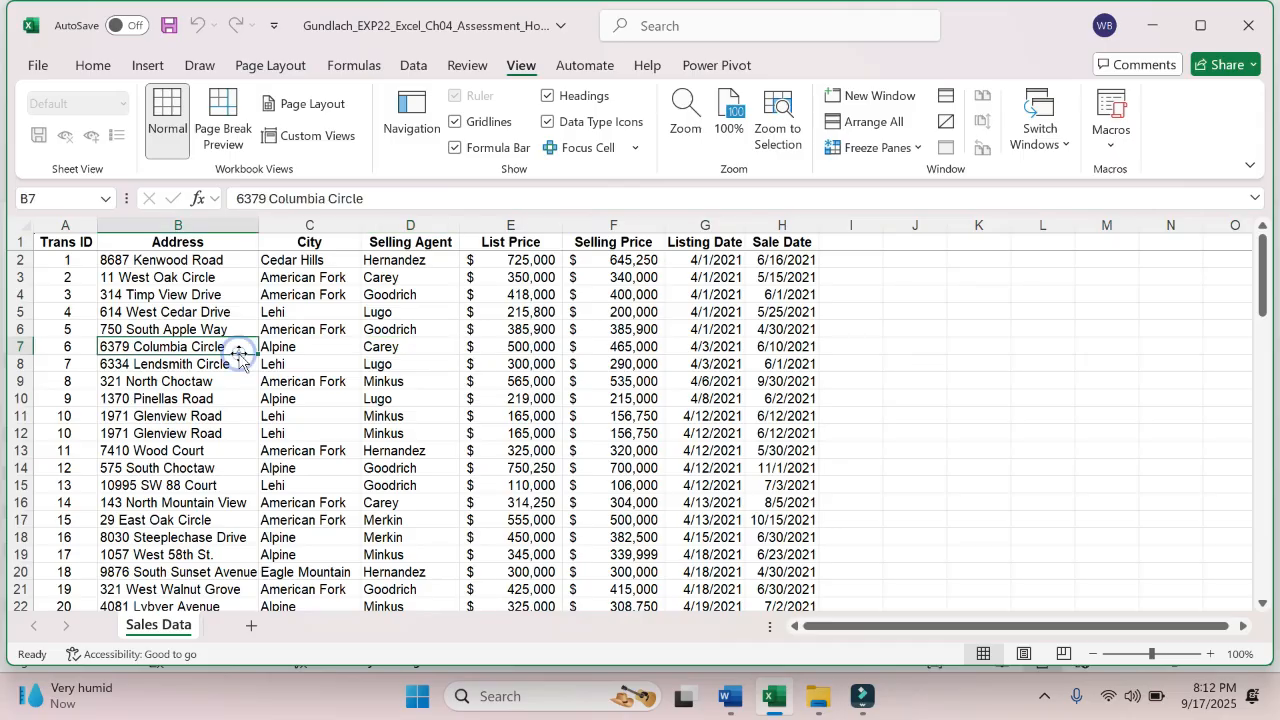
key("Down")
key("Down")
key("Down")
key("Down")
key("Down")
key("Down")
key("Down")
key("Down")
key("Down")
key("Down")
key("Down")
key("Down")
key("Down")
key("Down")
key("Down")
key("Down")
key("Down")
key("Down")
key("Down")
key("Down")
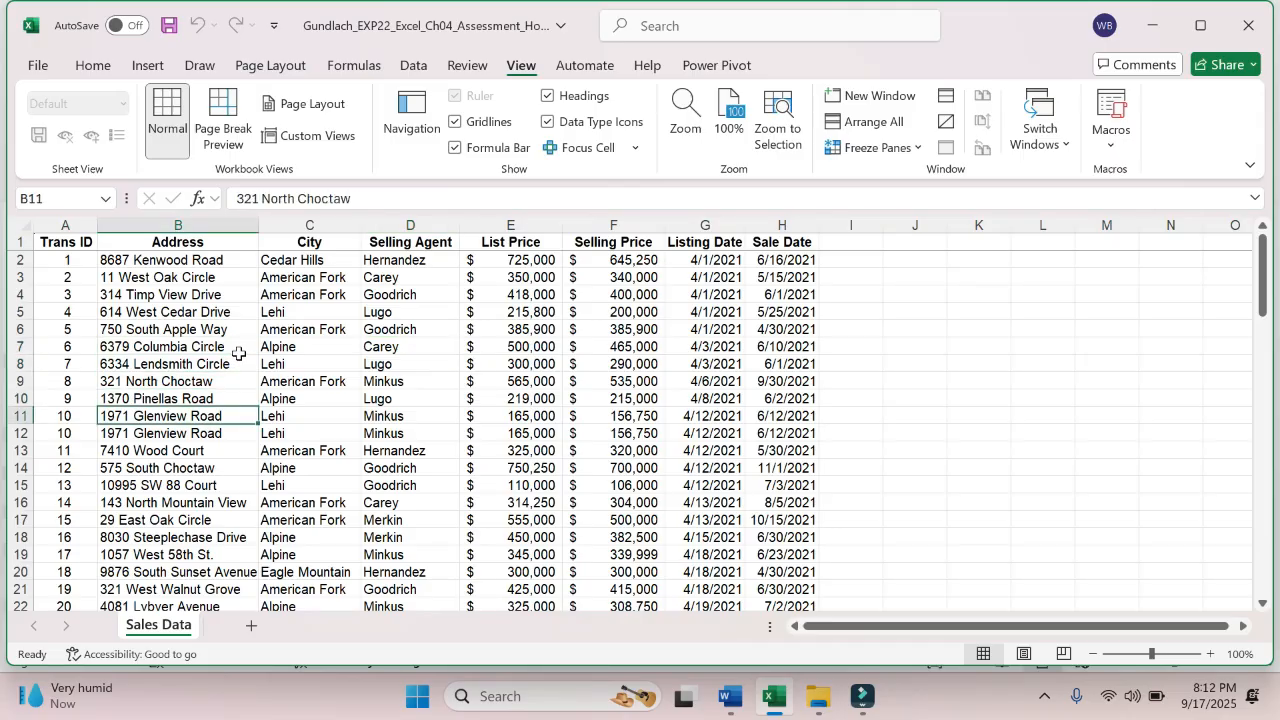
key("Down")
key("Down")
key("Down")
key("Down")
key("Down")
key("Down")
key("Down")
key("Down")
key("Down")
key("Down")
key("Down")
key("Down")
key("Down")
key("Down")
key("Down")
key("Down")
key("Down")
key("Down")
key("Down")
key("Down")
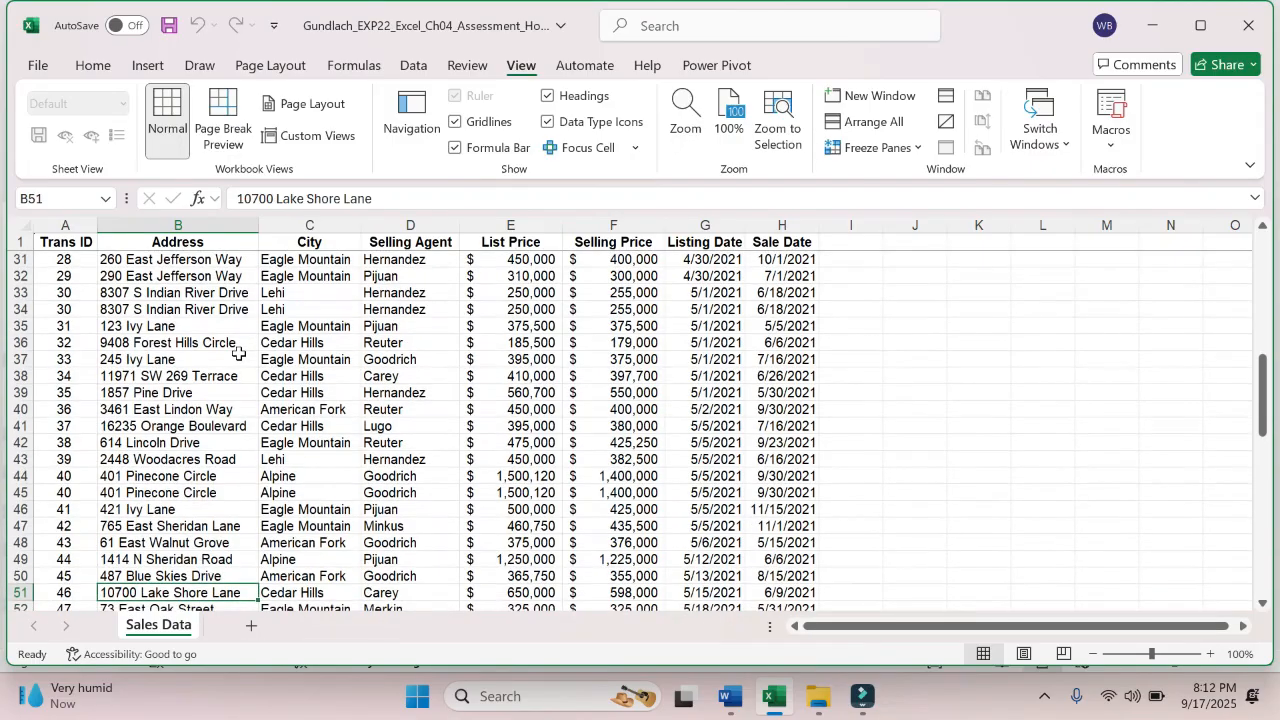
key("Down")
key("Down")
key("Down")
key("Down")
key("Down")
key("Down")
key("Down")
key("Down")
key("Down")
key("Down")
key("Down")
key("Down")
key("Down")
key("Down")
key("Down")
key("Down")
key("Down")
key("Down")
key("Down")
key("Down")
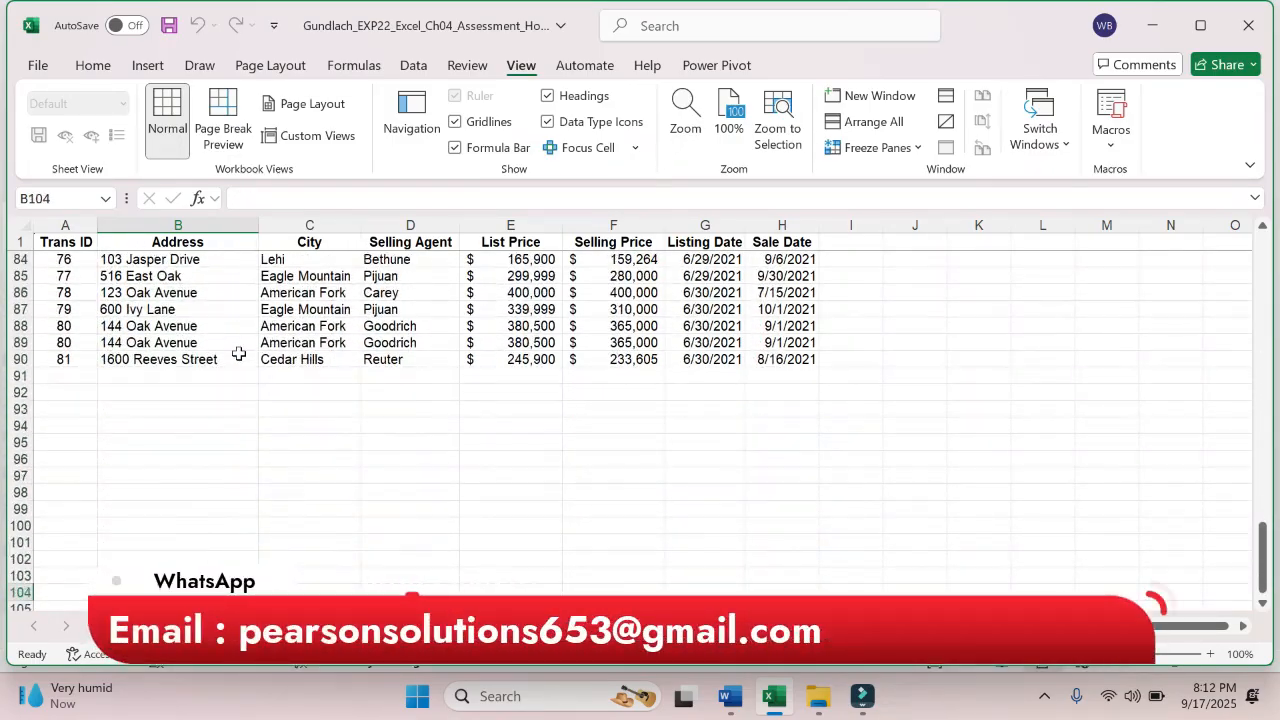
key("Up")
key("Up")
key("Up")
key("Up")
key("Up")
key("Up")
key("Up")
key("Up")
key("Up")
key("Up")
key("Up")
key("Up")
key("Up")
key("Up")
key("Up")
key("Up")
key("Up")
key("Up")
key("Up")
key("Up")
key("Up")
key("Up")
key("Up")
key("Up")
key("Up")
key("Up")
key("Up")
key("Up")
key("Up")
key("Up")
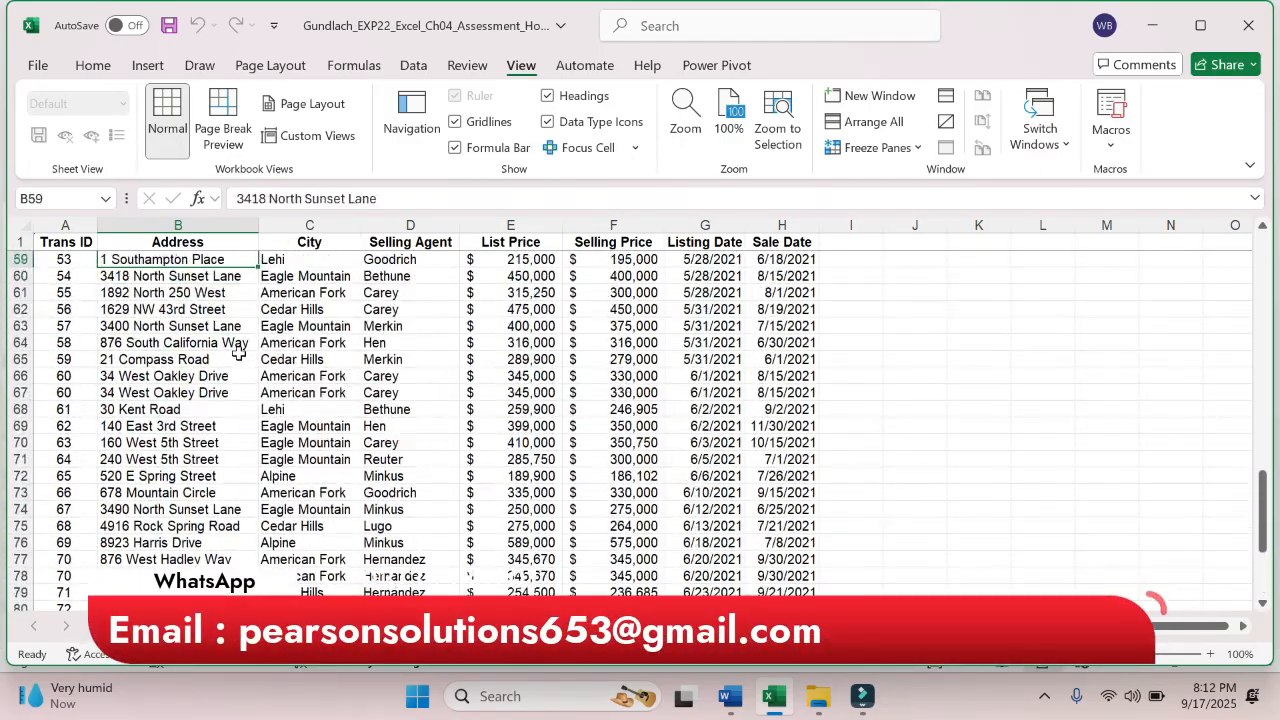
key("Up")
key("Up")
key("Up")
key("Up")
key("Up")
key("Up")
key("Up")
key("Up")
key("Up")
key("Up")
key("Up")
key("Up")
key("Up")
key("Up")
key("Up")
key("Up")
key("Up")
key("Up")
key("Up")
key("Up")
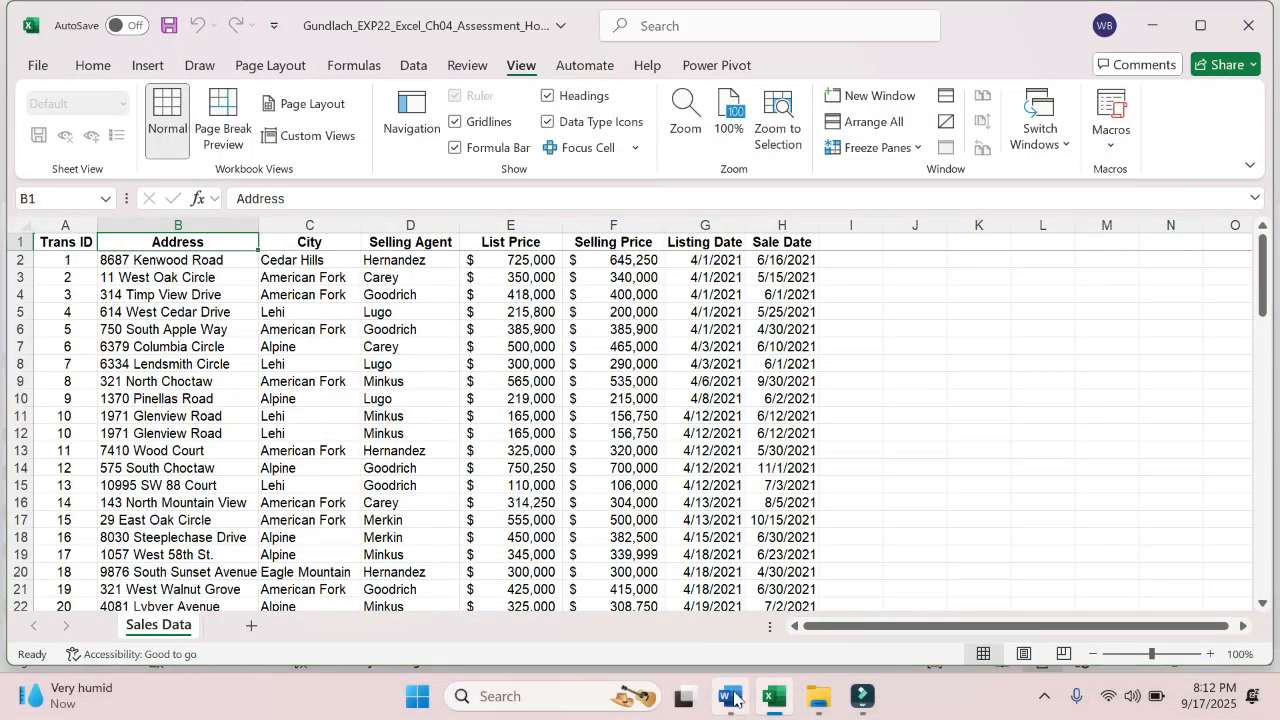
- Switch to the Word instructions and highlight "Convert the data to a table" in step 3 in yellow
left_click(733, 697)
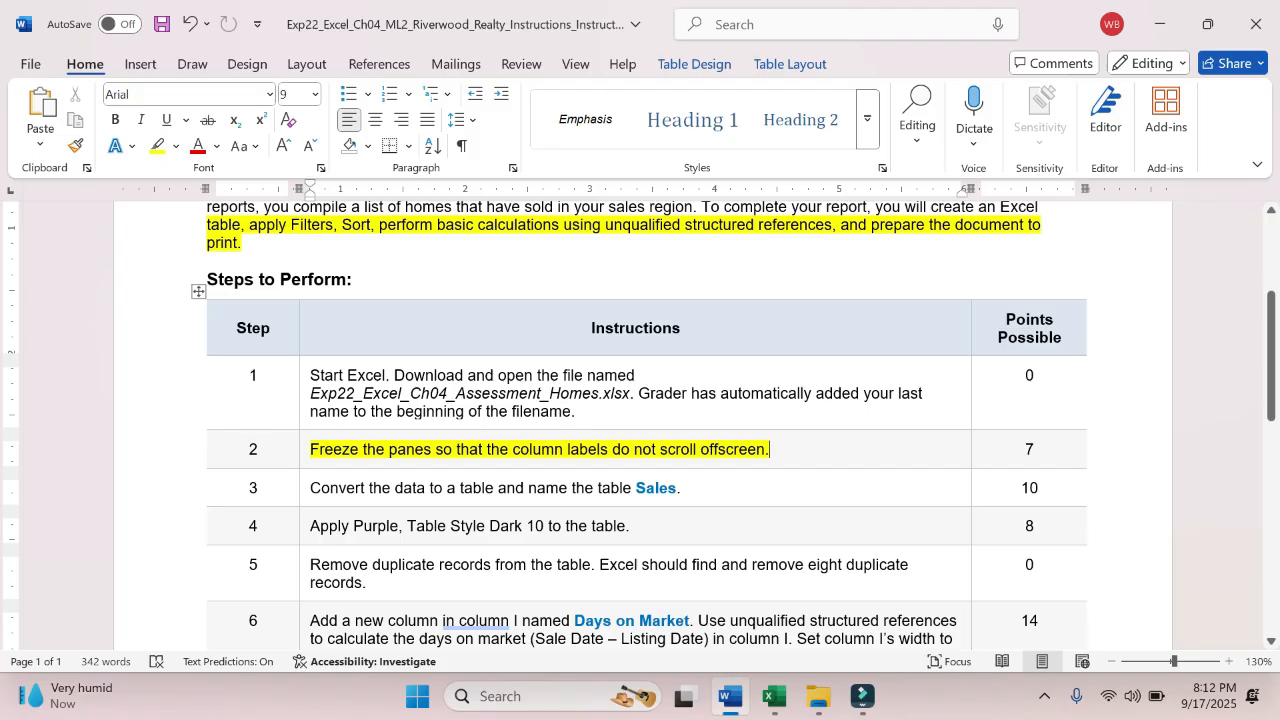
left_click_drag(310, 488, 497, 490)
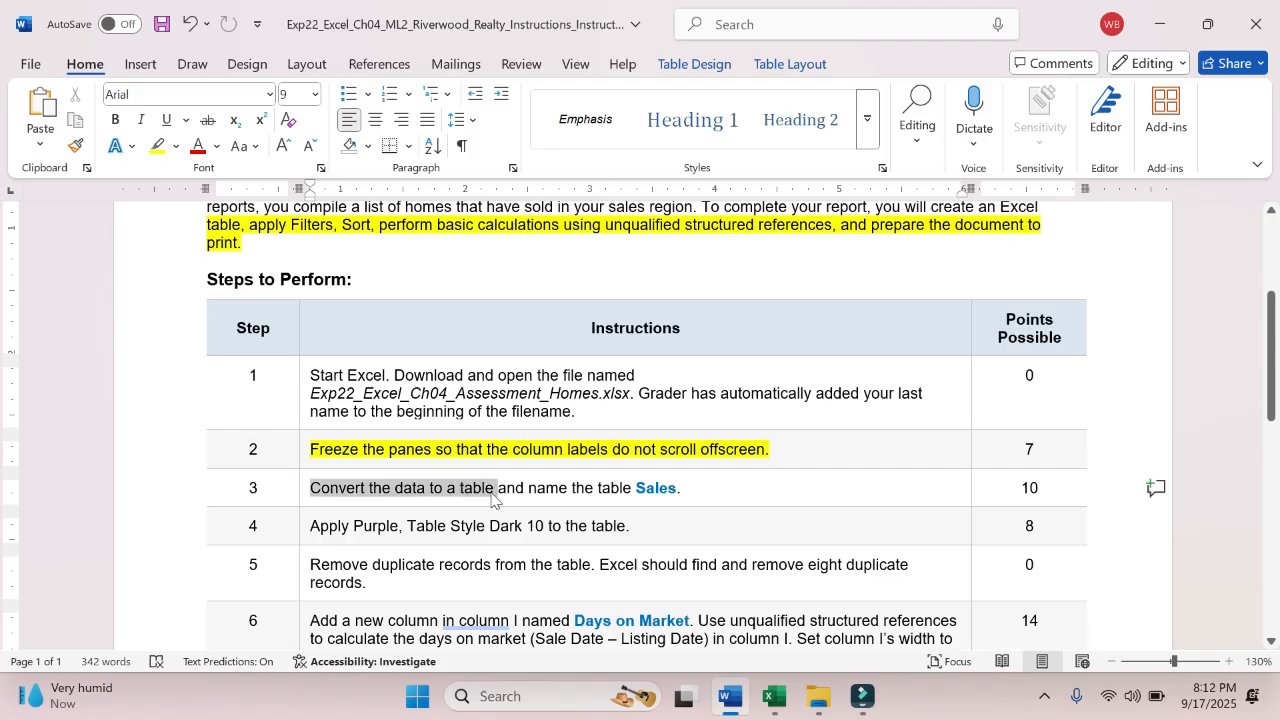
left_click(578, 459)
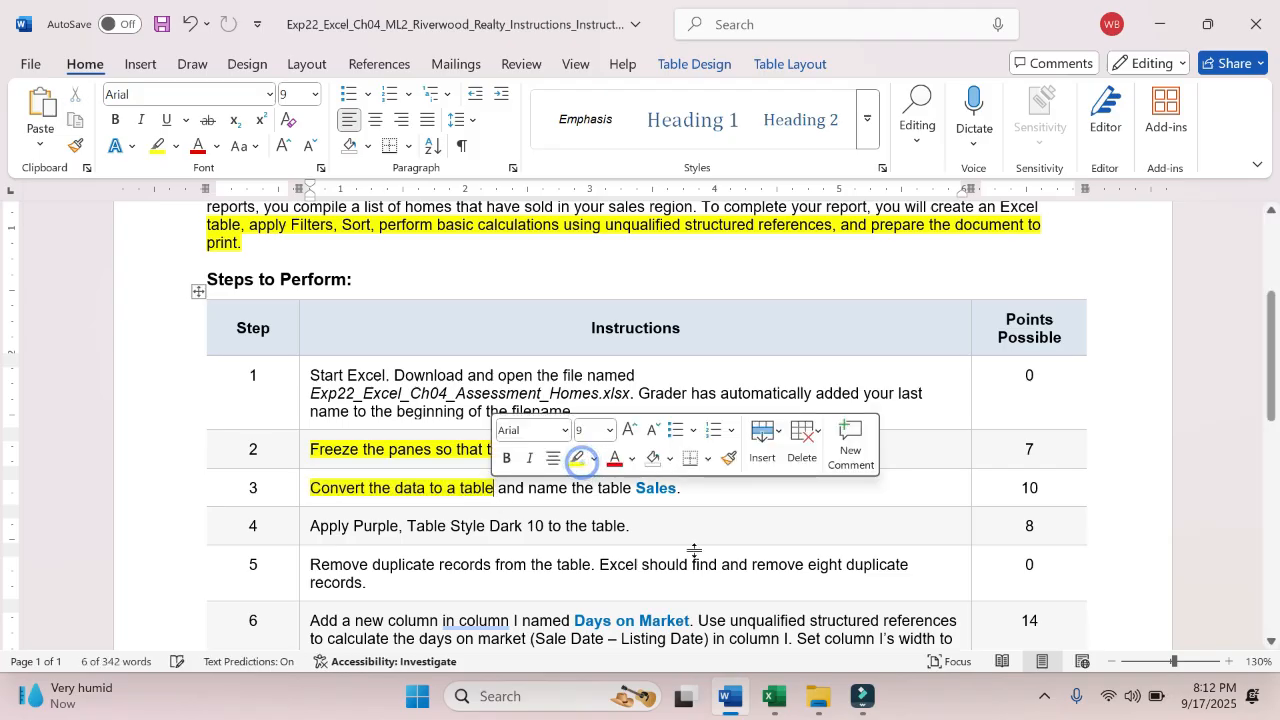
- Switch to the Excel workbook and convert the range A1:H90 on Sales Data to a table with headers
left_click(773, 700)
left_click(510, 416)
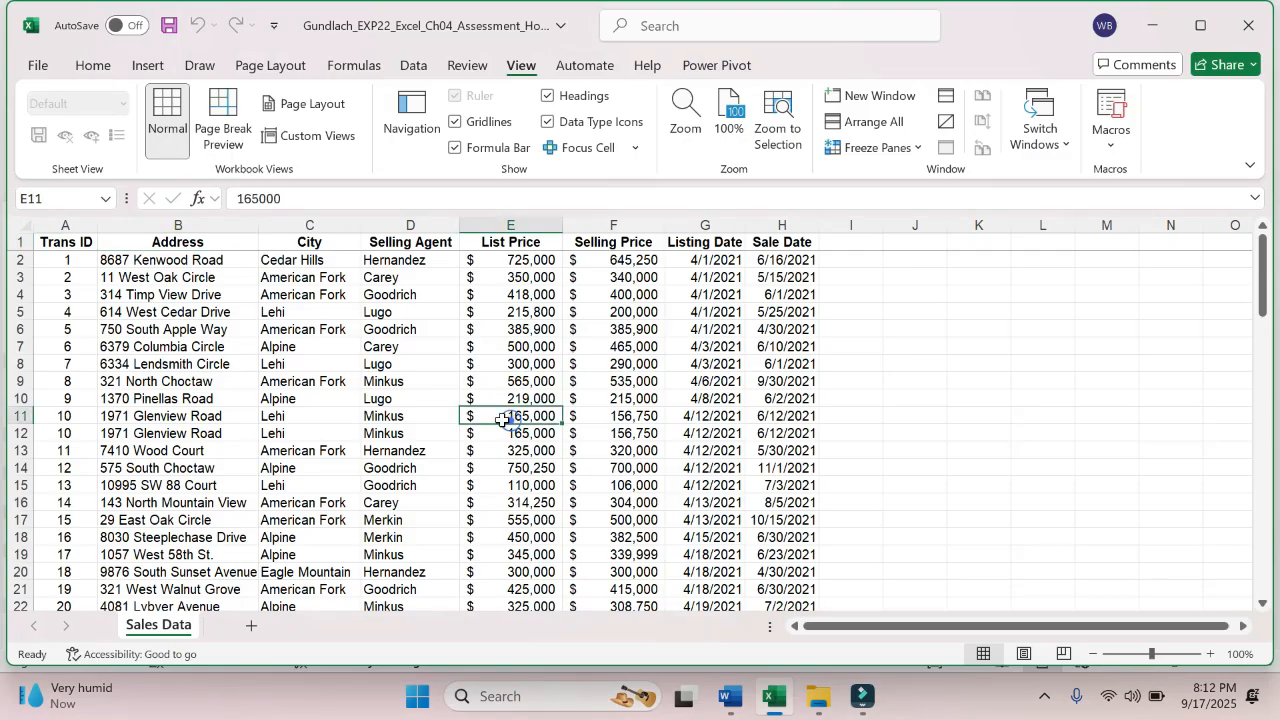
left_click_drag(60, 250, 771, 466)
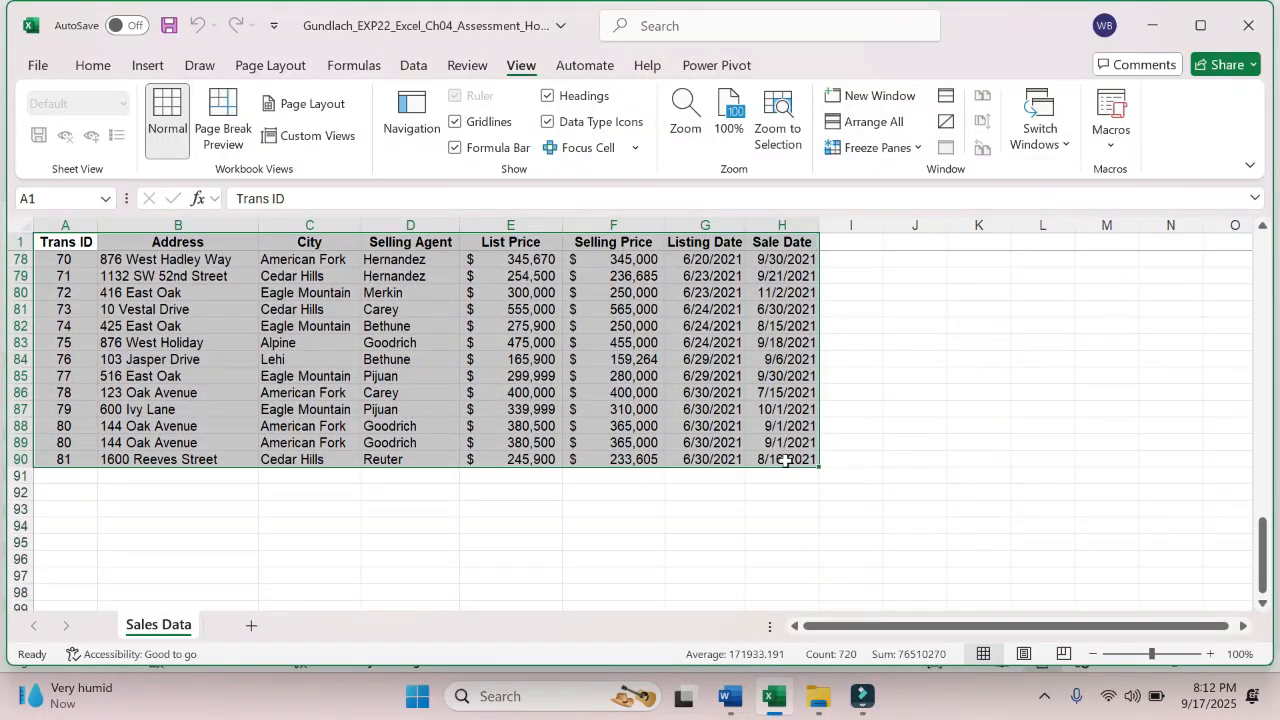
left_click(148, 65)
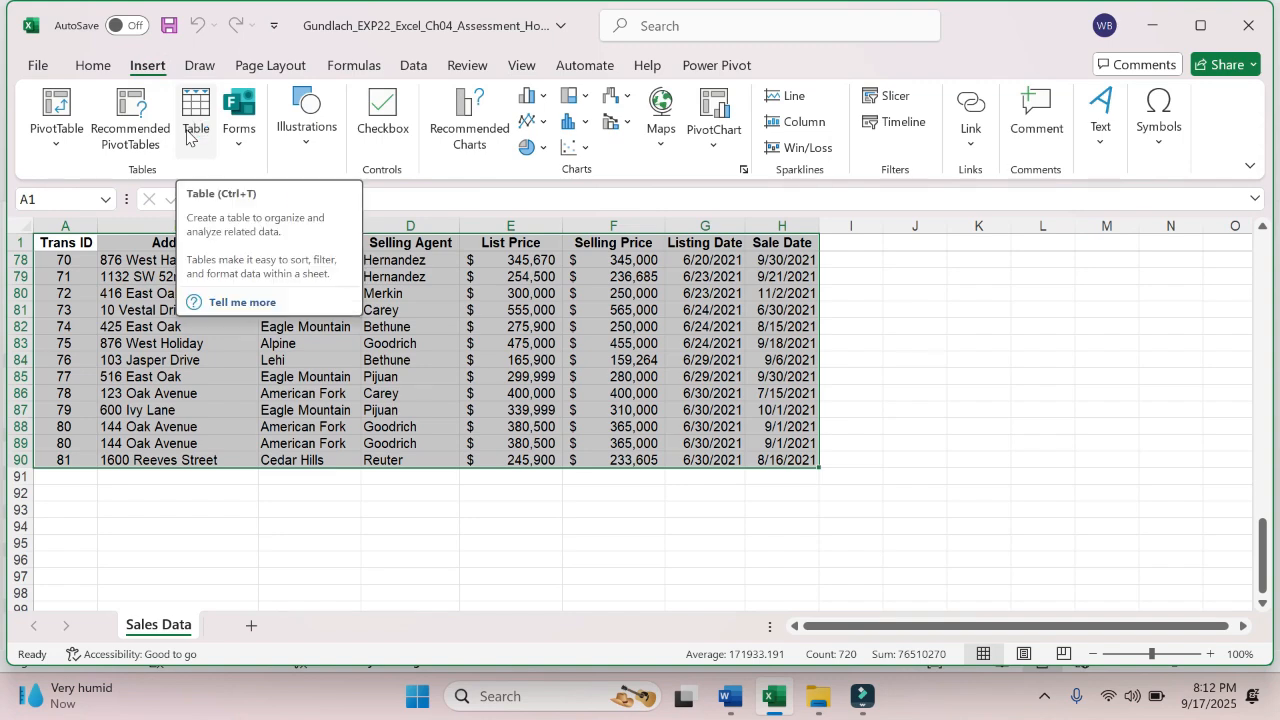
left_click(187, 136)
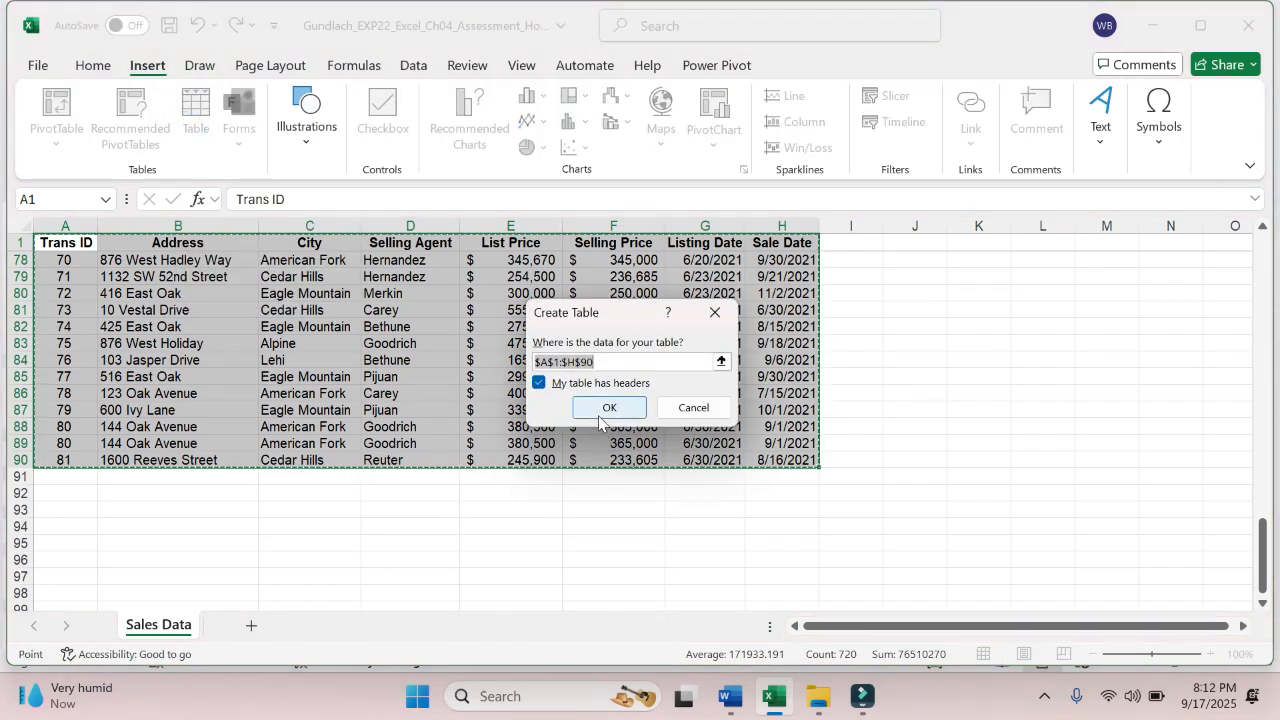
left_click(539, 383)
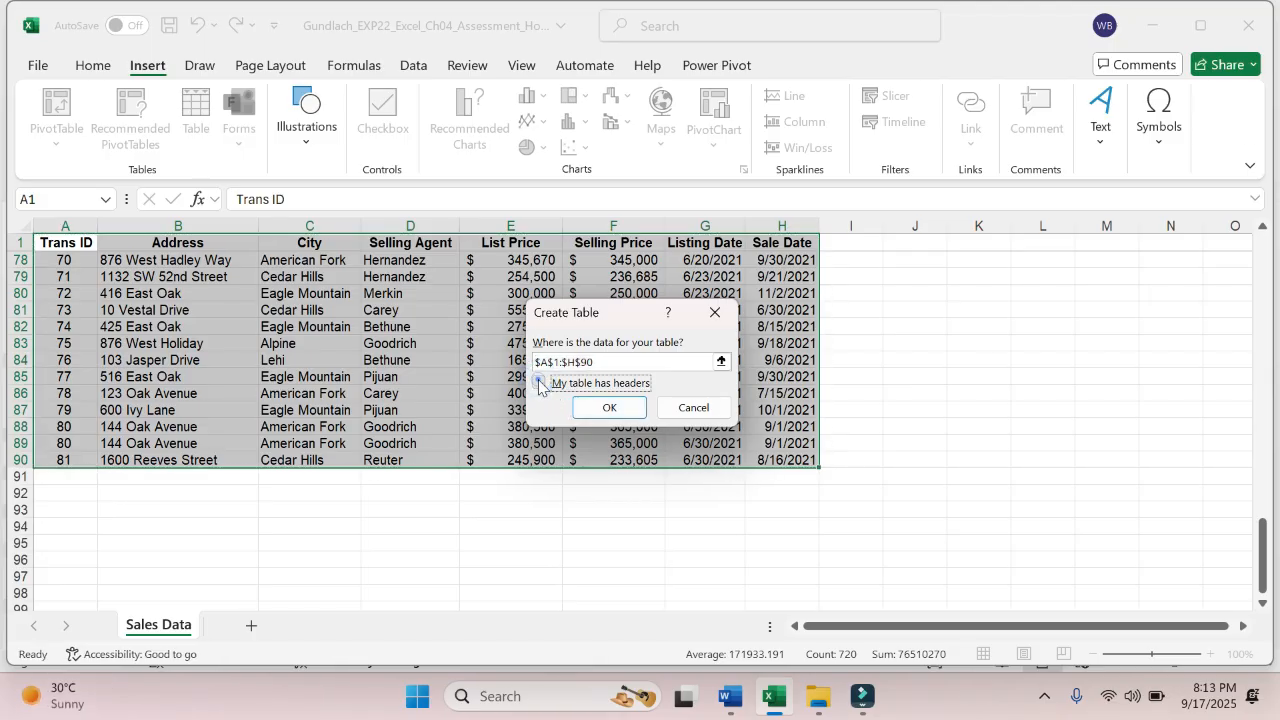
left_click(539, 383)
left_click(610, 408)
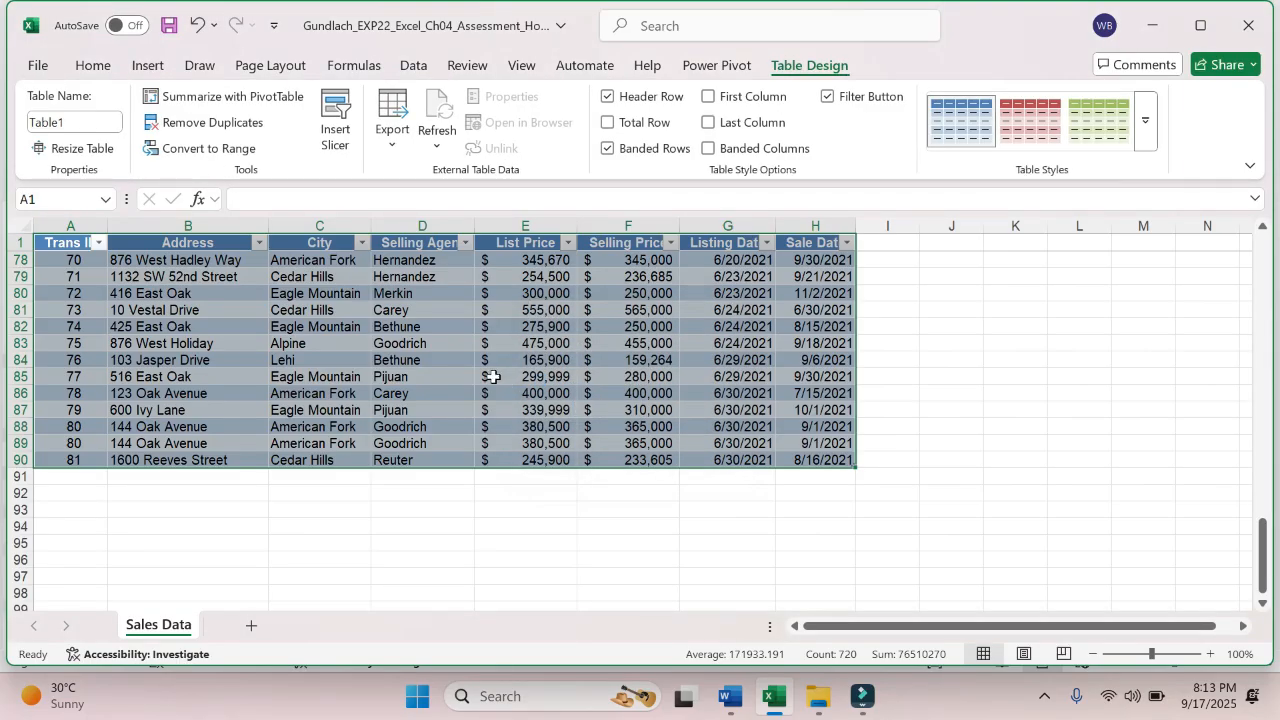
- Undo the table conversion and return to the header row of the Sales Data sheet
key("ctrl+z")
left_click(493, 376)
left_click(303, 318)
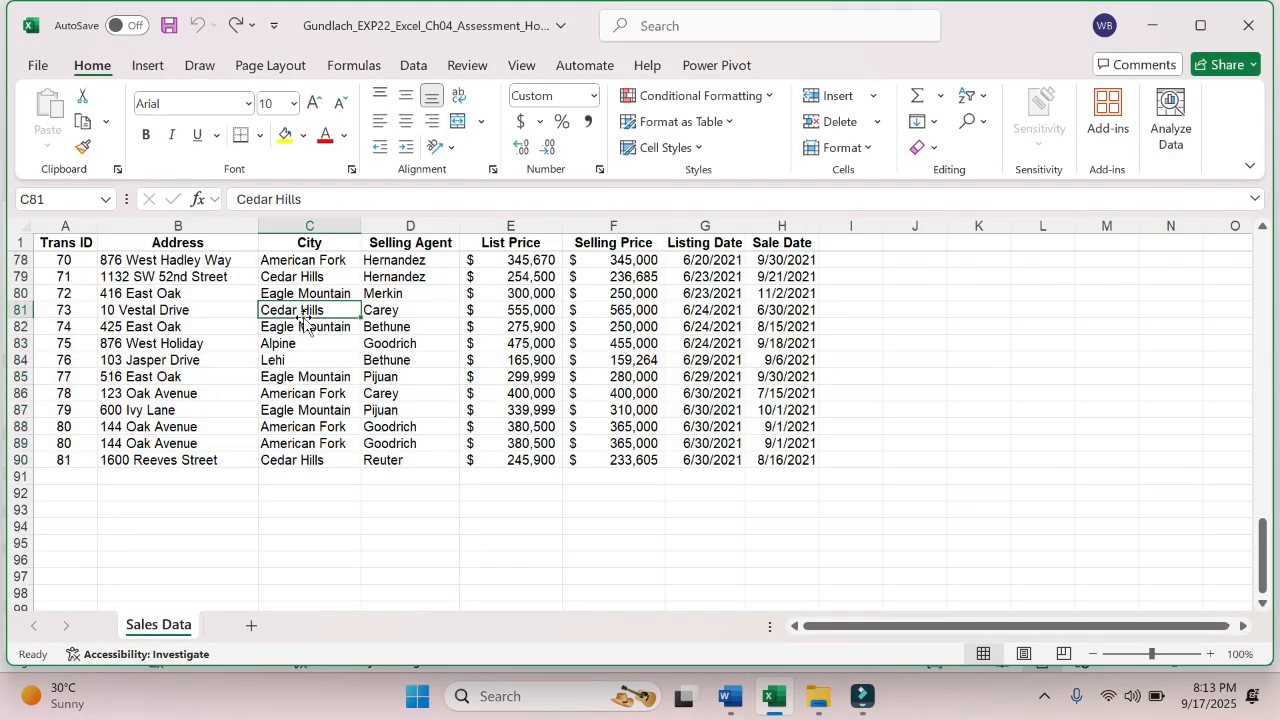
key("Up")
key("Up")
key("Up")
key("Up")
key("Up")
key("Up")
key("Up")
key("Up")
key("Up")
key("Up")
key("Up")
key("Up")
key("Up")
key("Up")
key("Up")
key("Up")
key("Up")
key("Up")
key("Up")
key("Up")
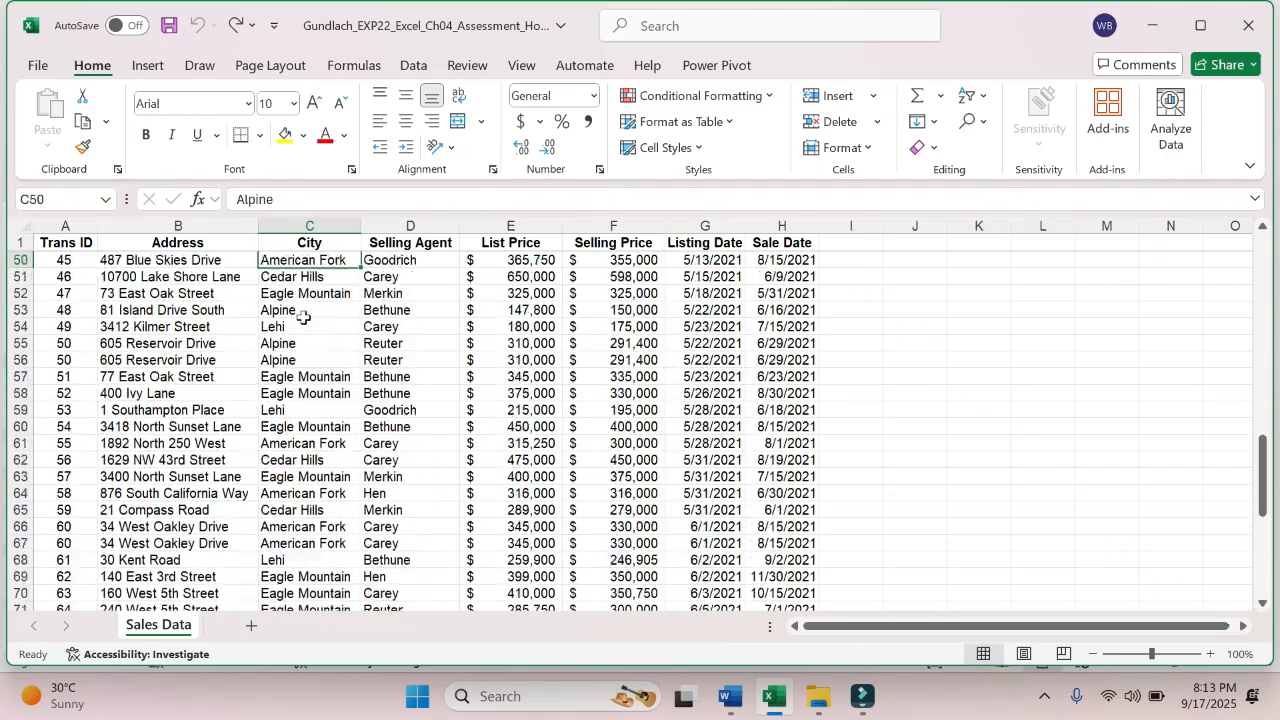
key("Up")
key("Up")
key("Up")
key("Up")
key("Up")
key("Up")
key("Up")
key("Up")
key("Up")
key("Up")
key("Up")
key("Up")
key("Up")
key("Up")
key("Up")
key("Up")
key("Up")
key("Up")
key("Up")
key("Up")
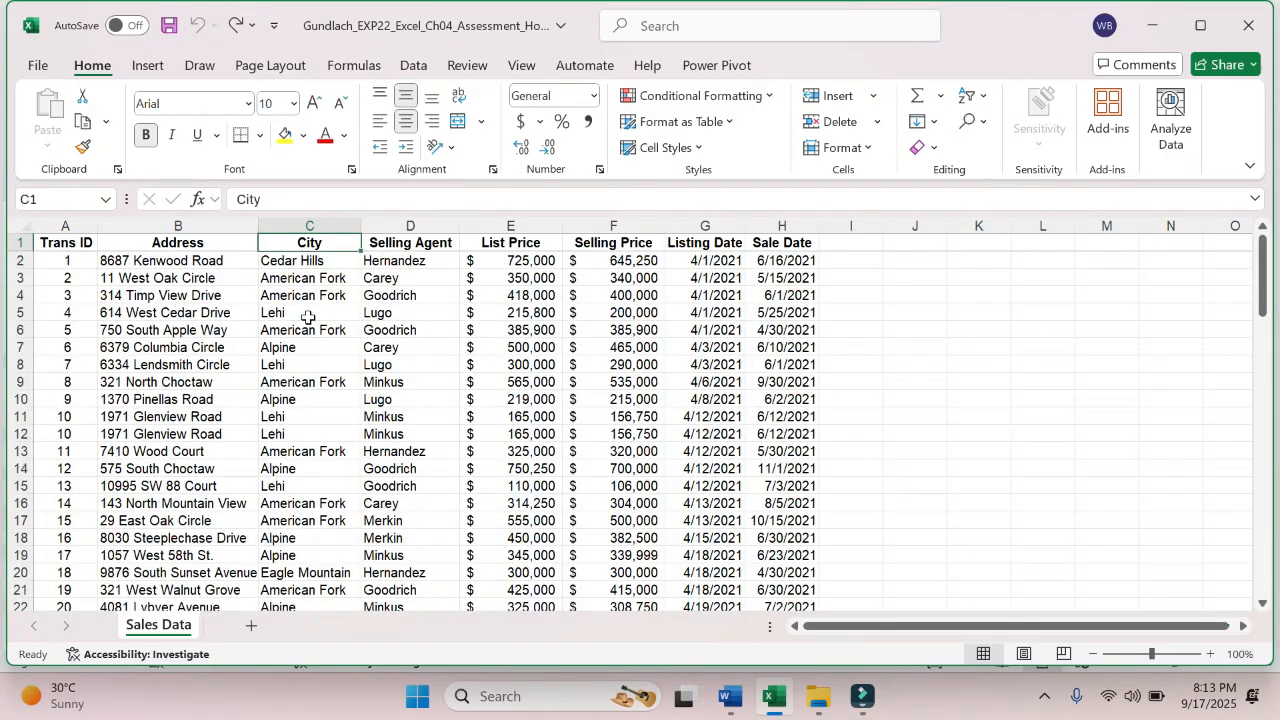
- Convert the sales data in A1:H90 to a table with headers, starting from a single cell inside the data
left_click(466, 417)
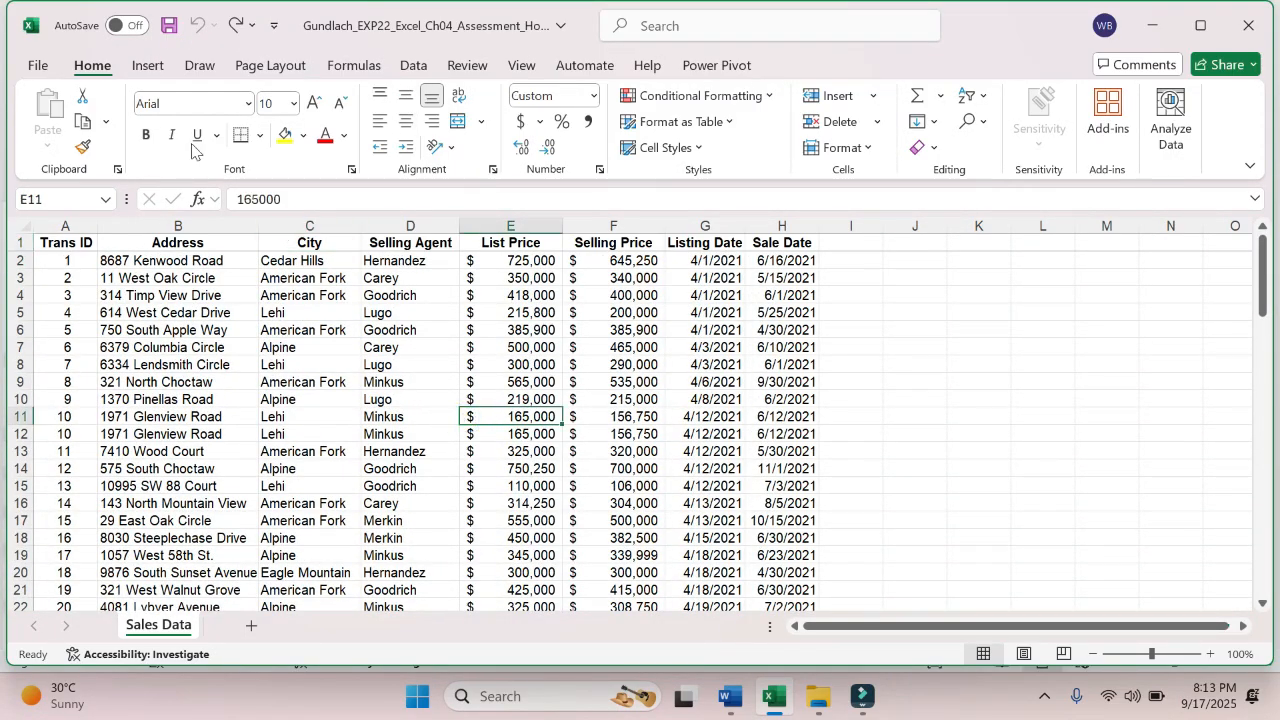
left_click(148, 66)
left_click(196, 112)
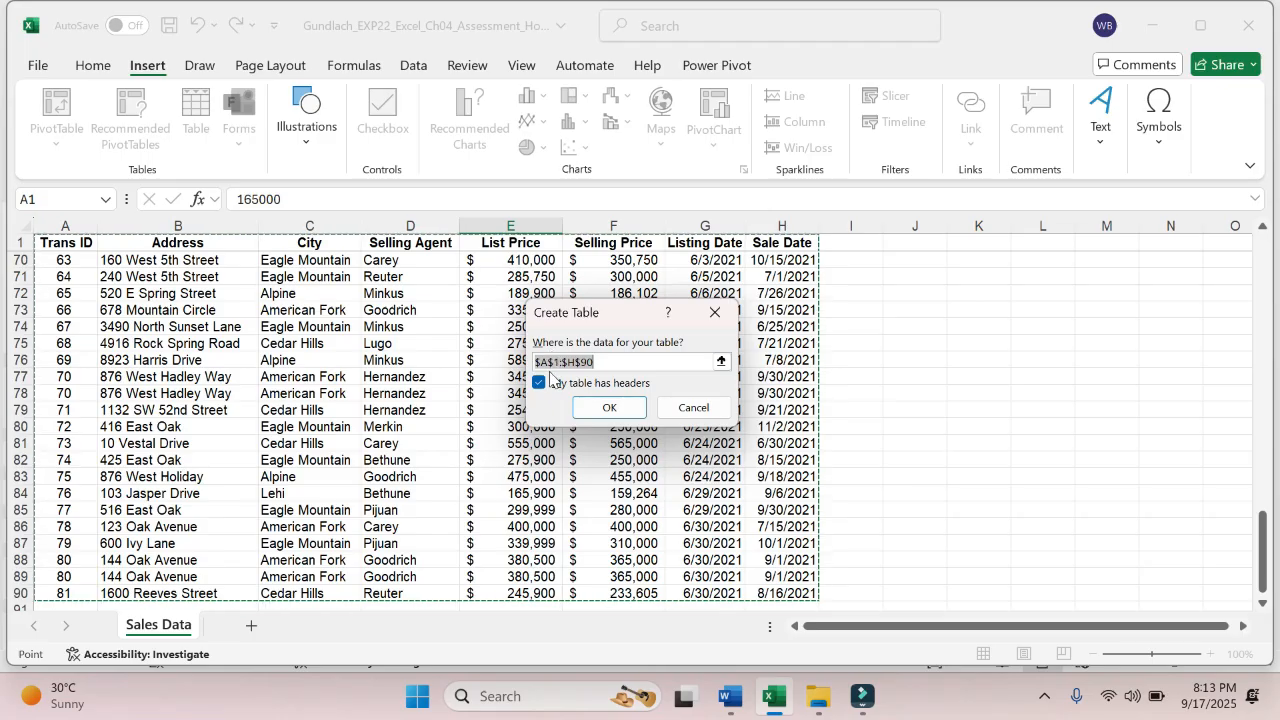
left_click(626, 410)
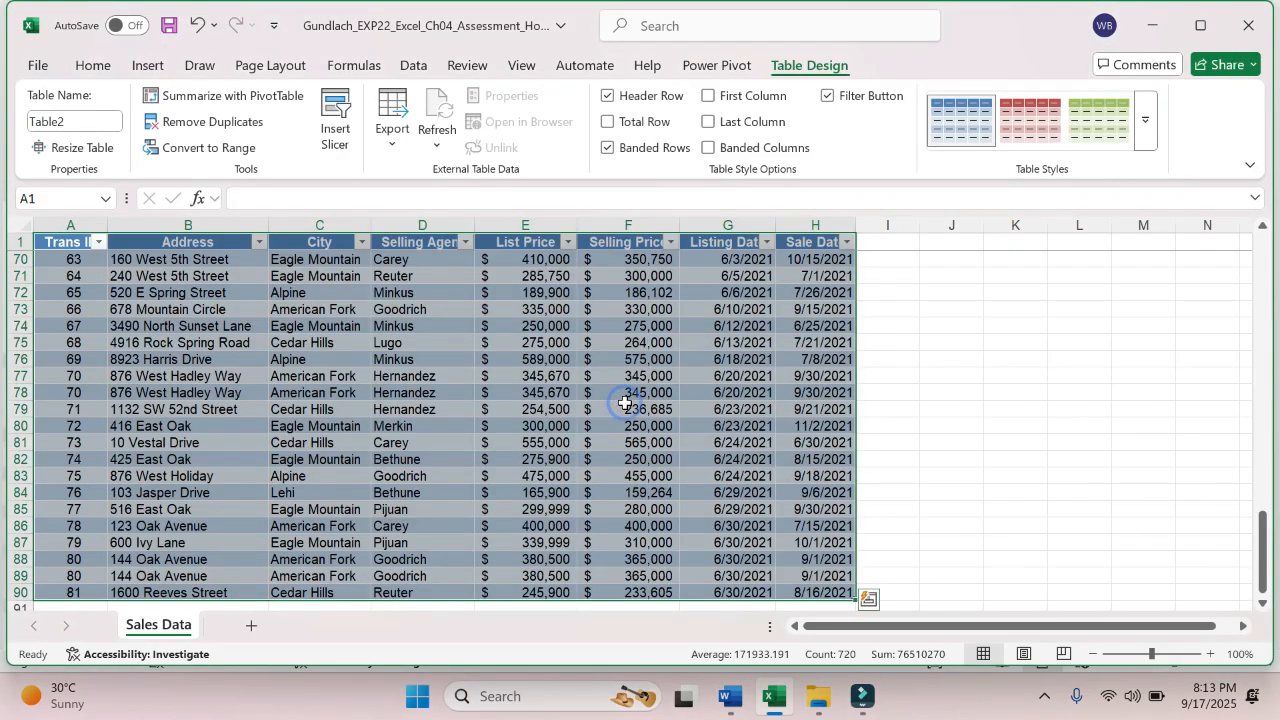
- Check step 3 in the Word instructions, return to the Excel workbook and name the table Sales
left_click(720, 693)
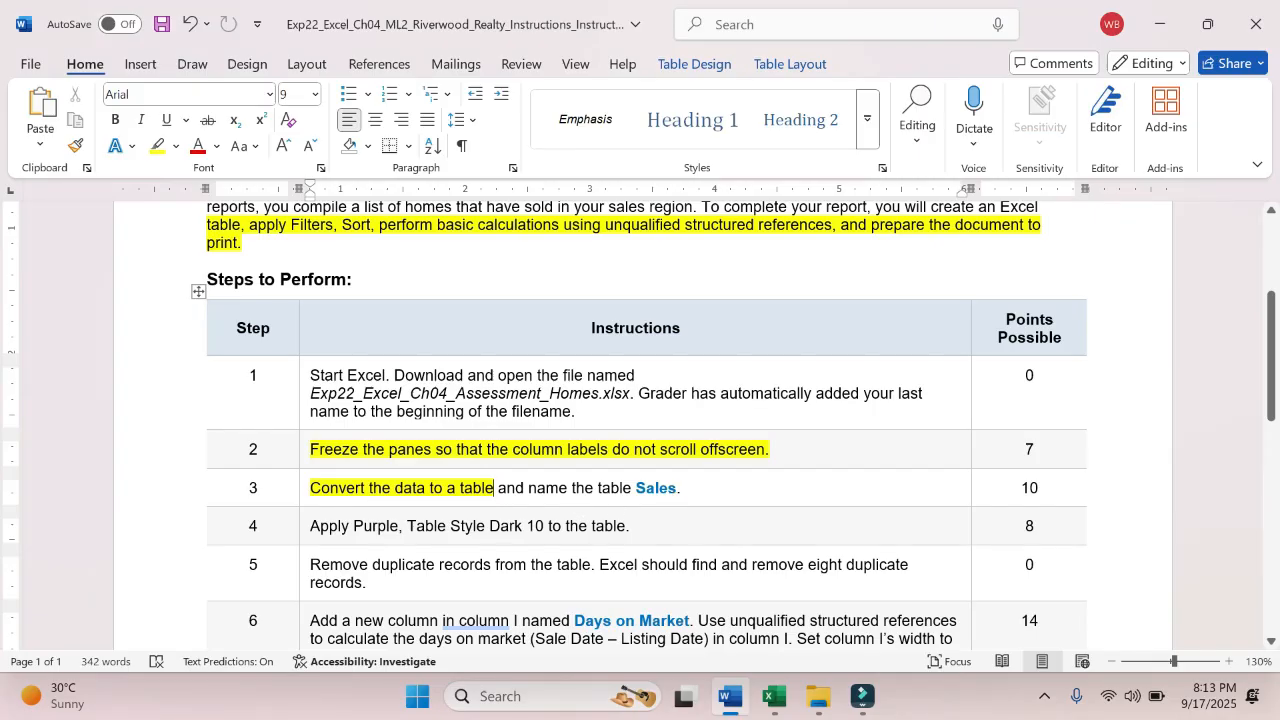
left_click(773, 697)
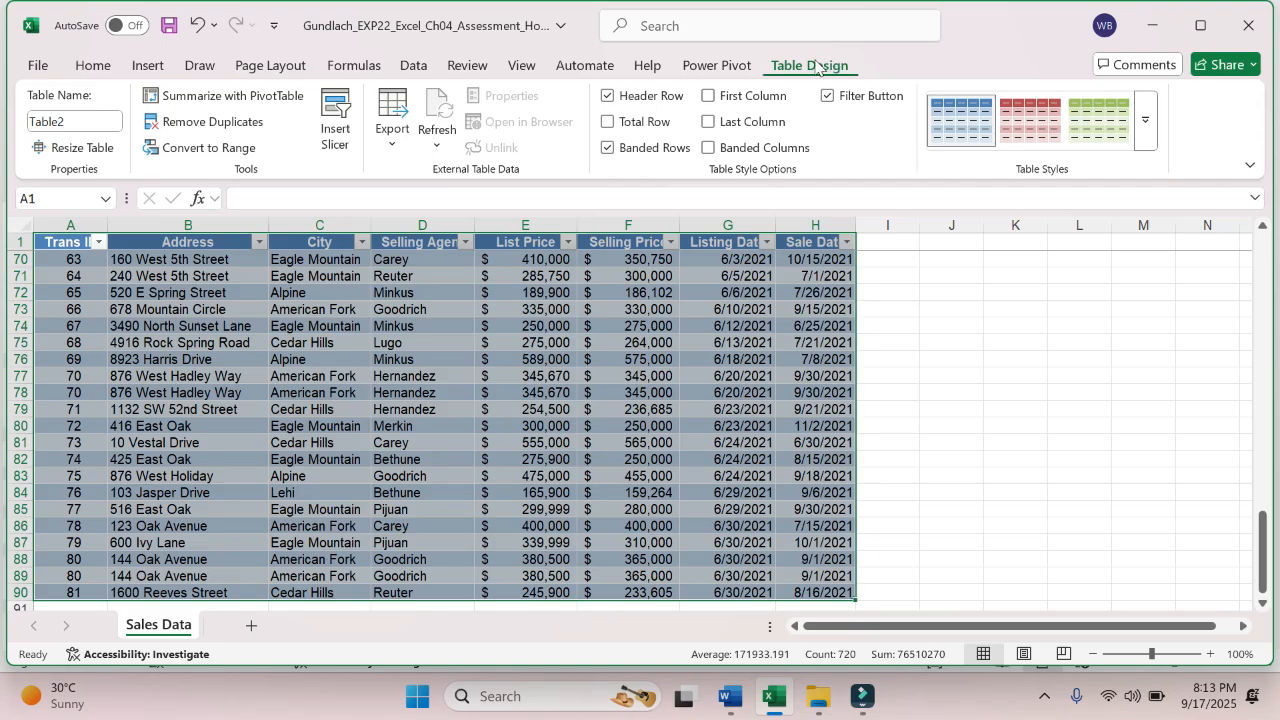
left_click(90, 120)
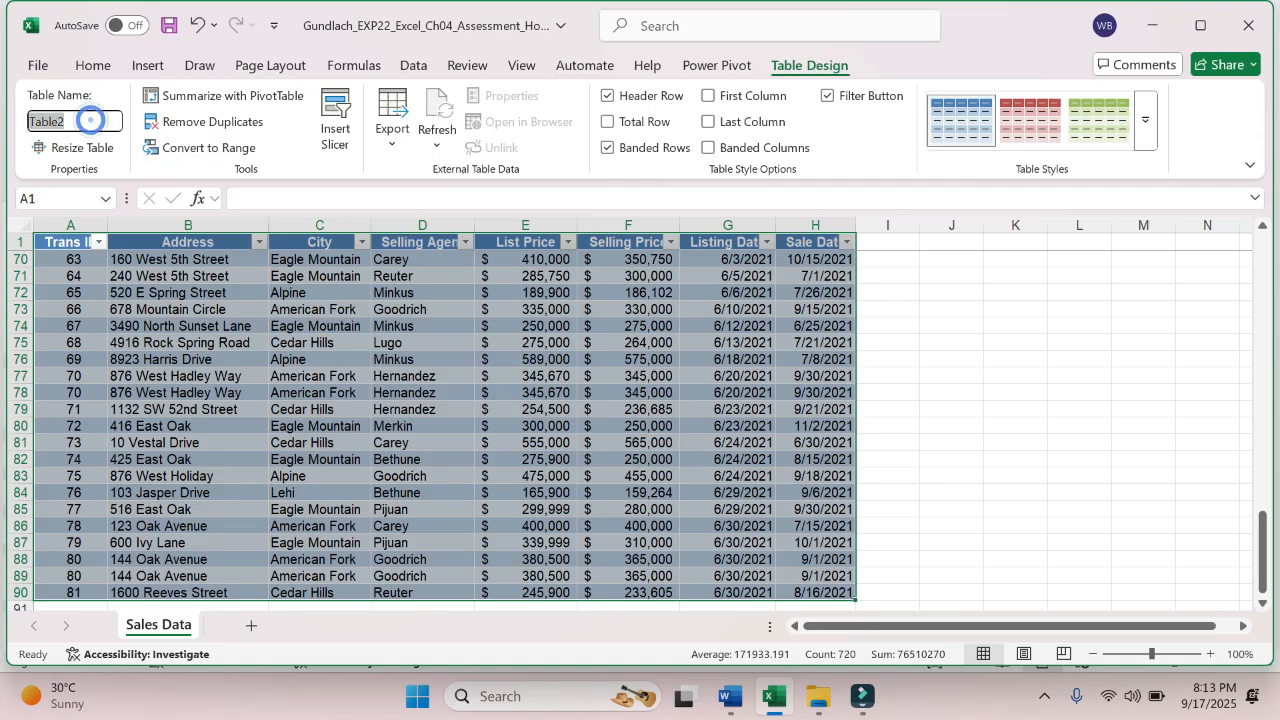
type("Sa")
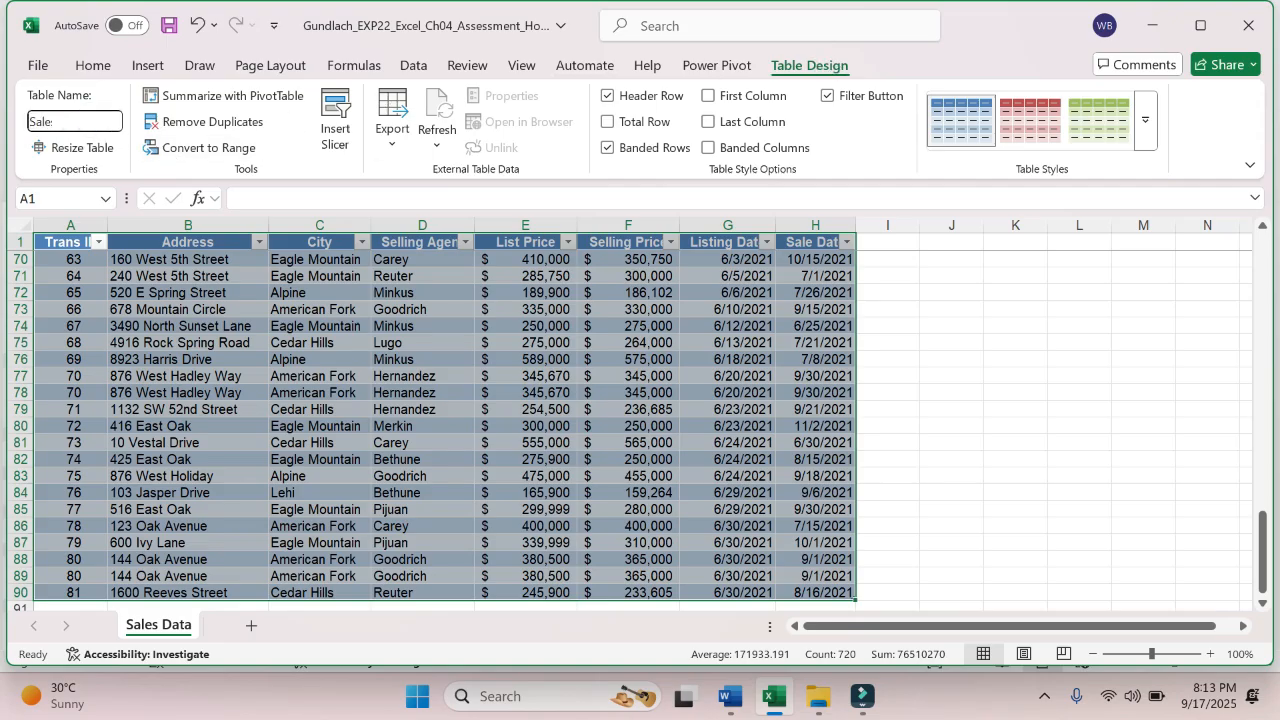
key("Return")
left_click(322, 392)
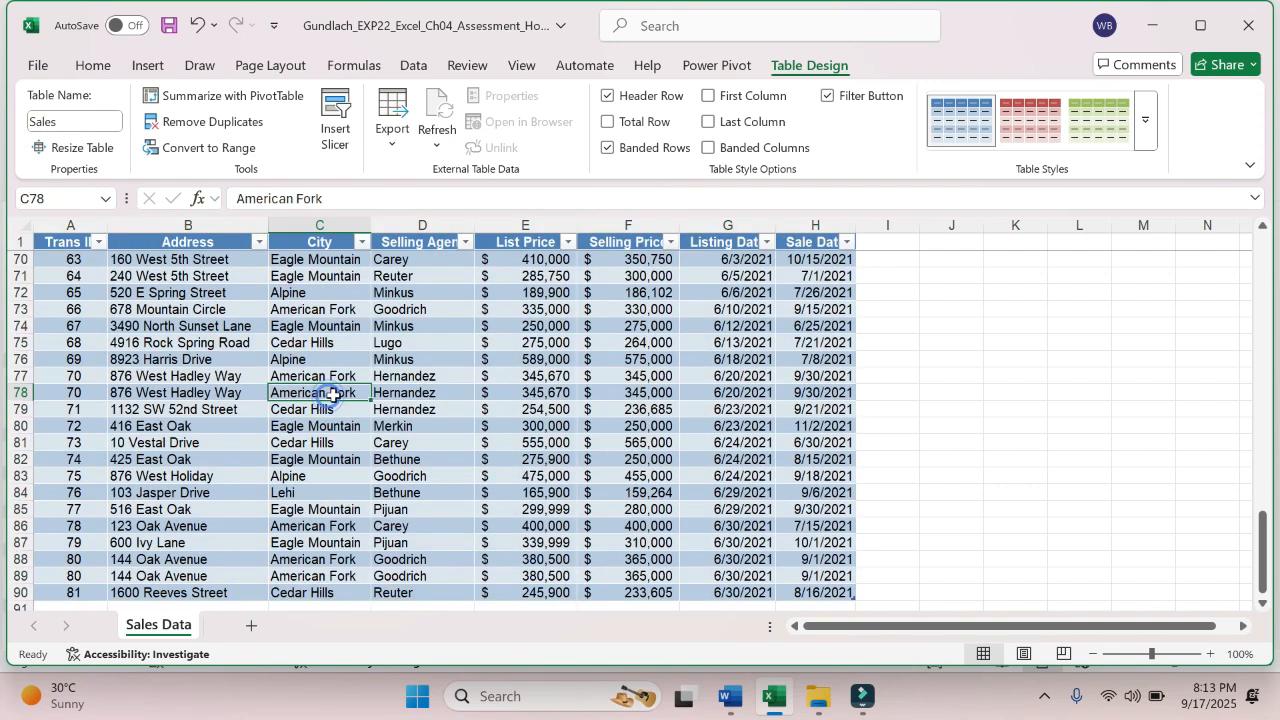
left_click(482, 388)
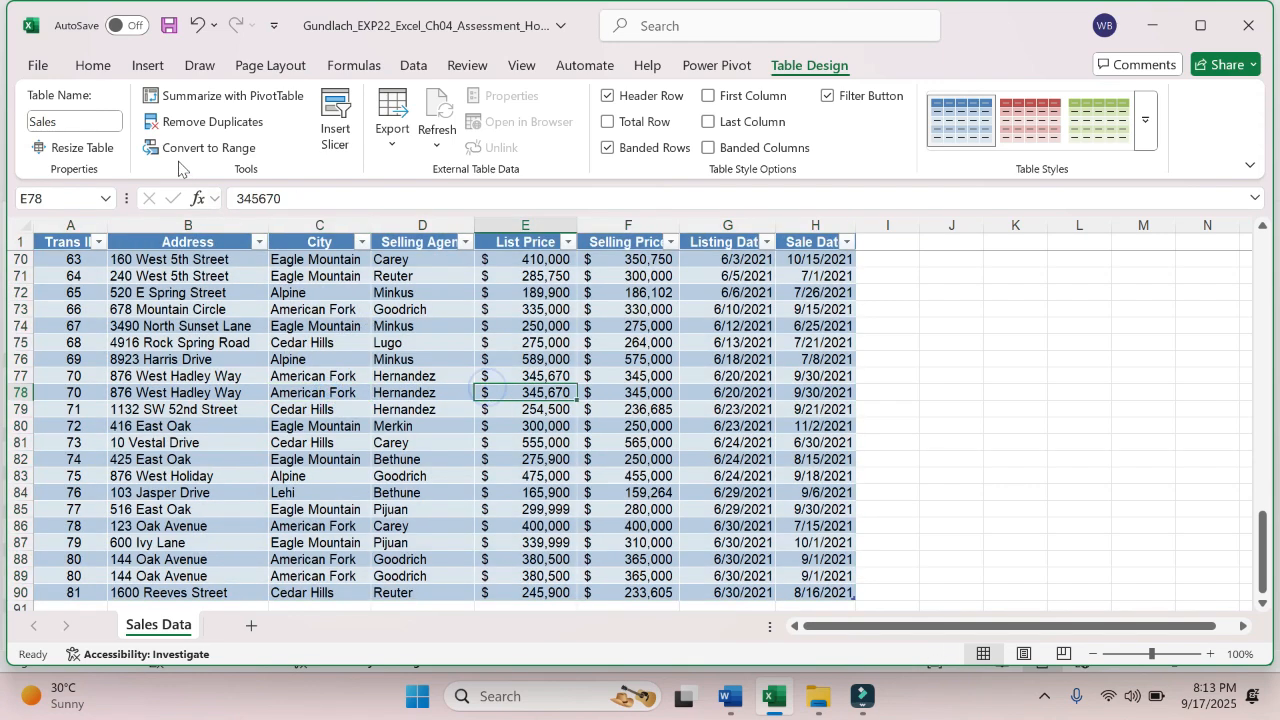
- Save the workbook and move back up to the header row of the Sales table
left_click(38, 66)
left_click(68, 338)
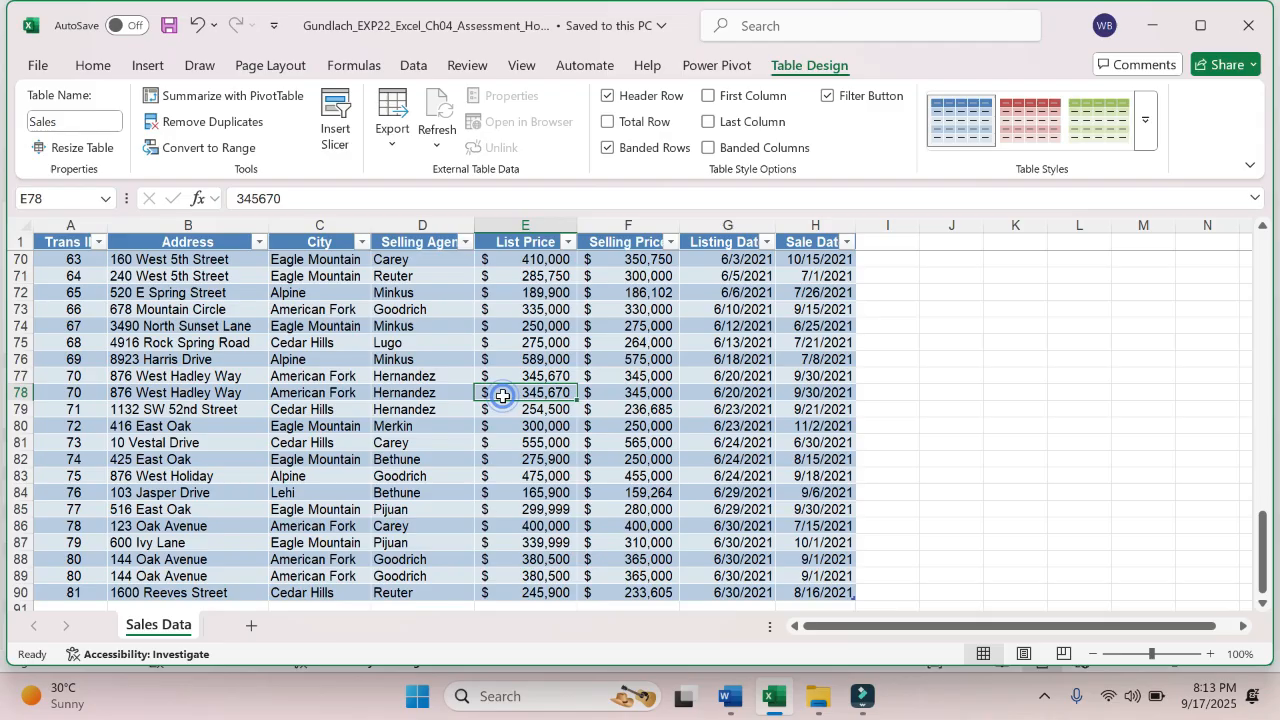
key("Up")
key("Up")
key("Up")
key("Up")
key("Up")
key("Up")
key("Up")
key("Up")
key("Up")
key("Up")
key("Up")
key("Up")
key("Up")
key("Up")
key("Up")
key("Up")
key("Up")
key("Up")
key("Up")
key("Up")
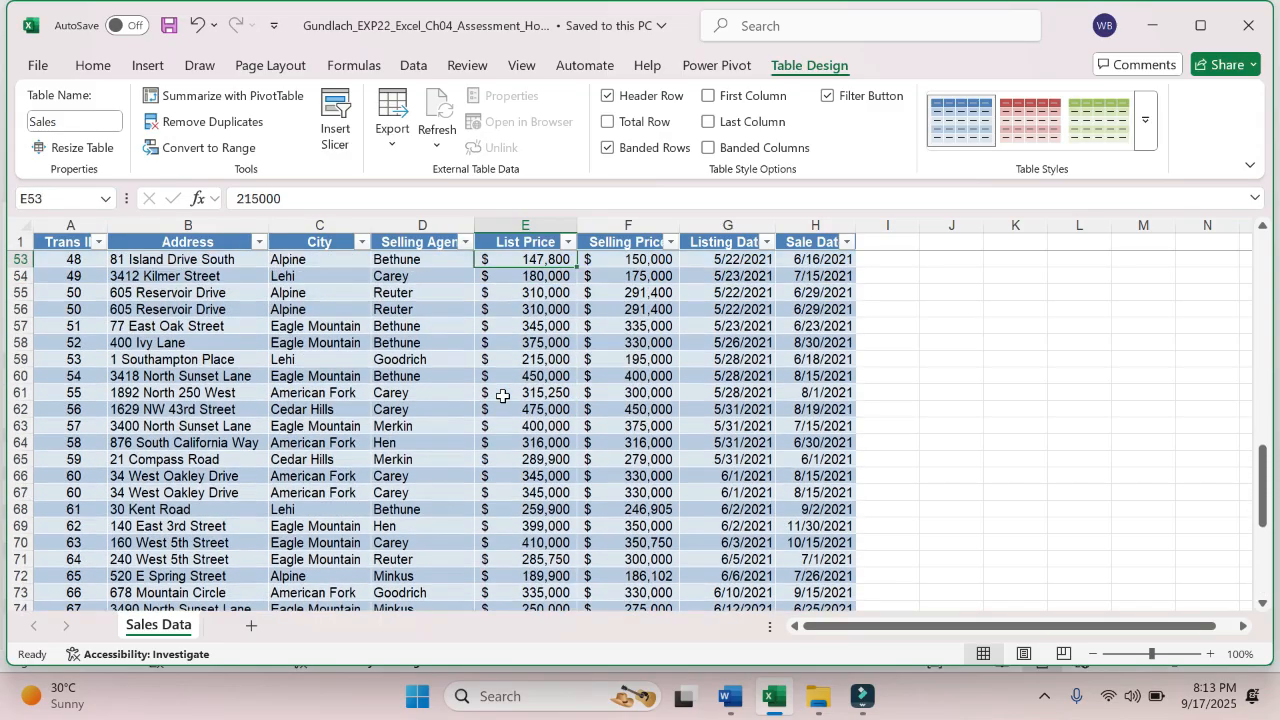
key("Up")
key("Up")
key("Up")
key("Up")
key("Up")
key("Up")
key("Up")
key("Up")
key("Up")
key("Up")
key("Up")
key("Up")
key("Up")
key("Up")
key("Up")
key("Up")
key("Up")
key("Up")
key("Up")
key("Up")
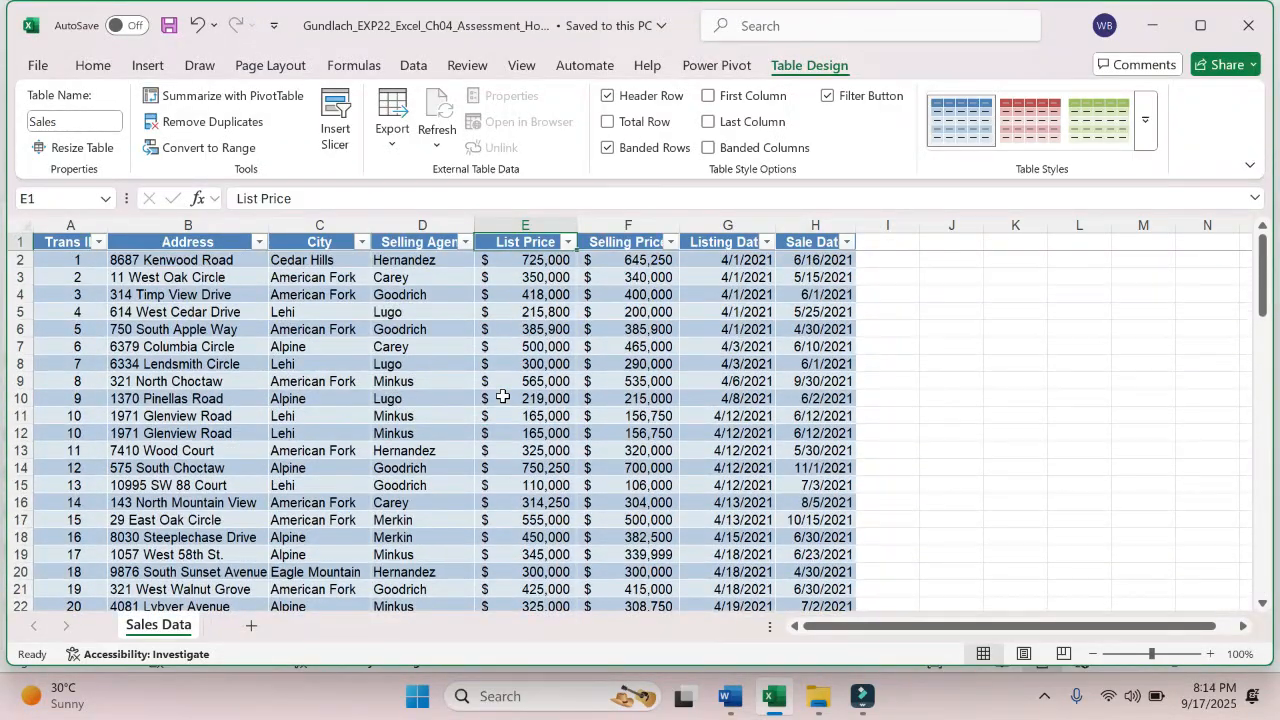
- Switch to the Word instructions and highlight the whole step 3 sentence, through "name the table Sales.", in yellow
left_click(731, 703)
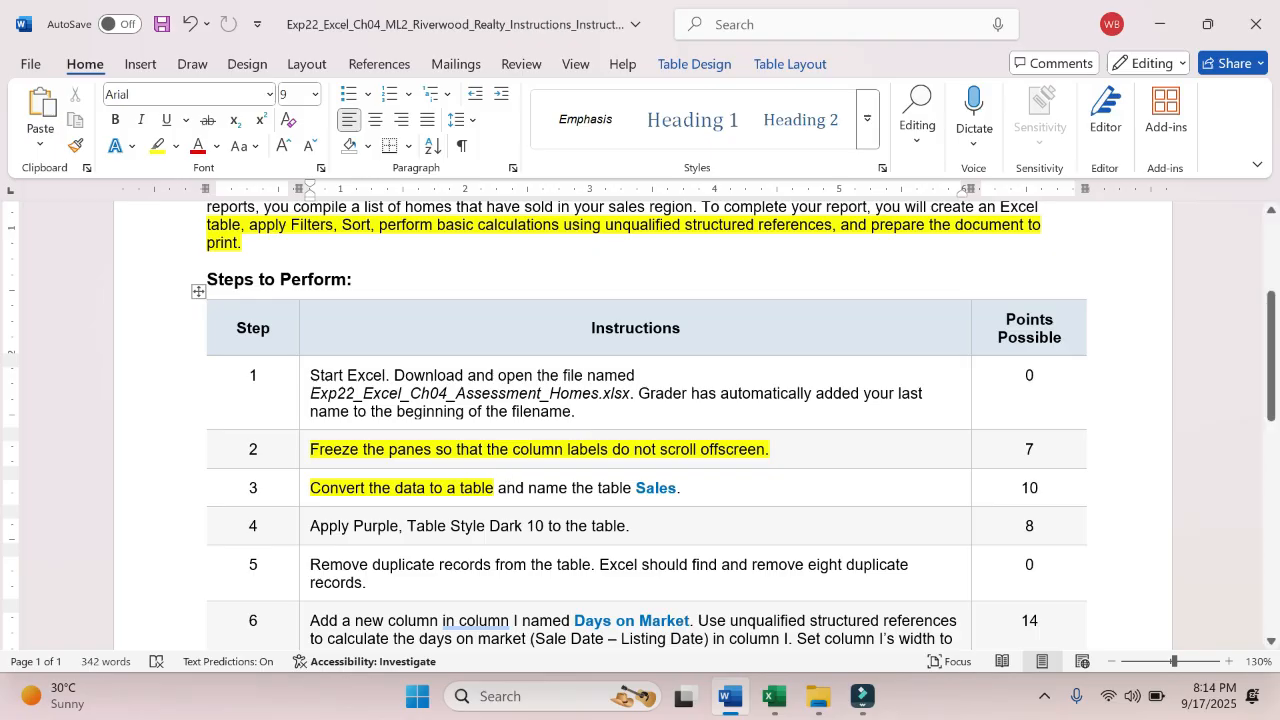
left_click_drag(310, 488, 682, 488)
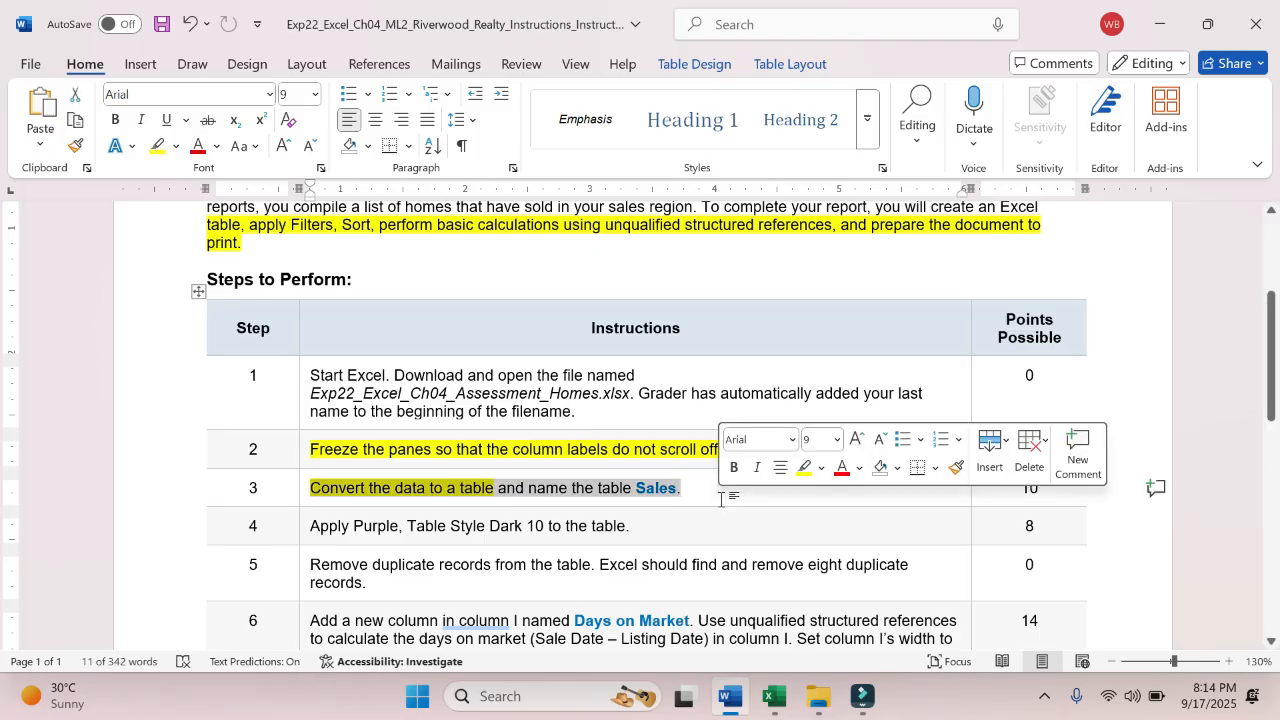
left_click(803, 467)
left_click(630, 526)
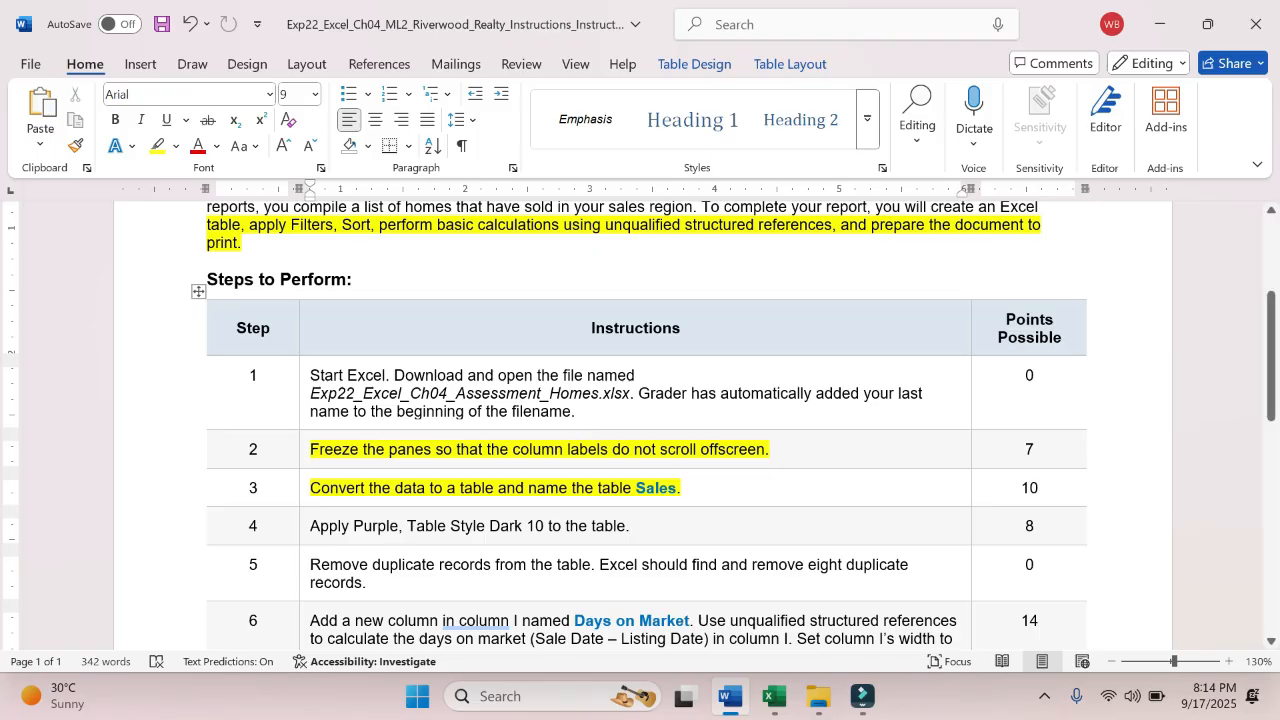
- Check step 4 in the Word instructions and apply Purple, Table Style Dark 10 to the Sales table in Excel
left_click(770, 697)
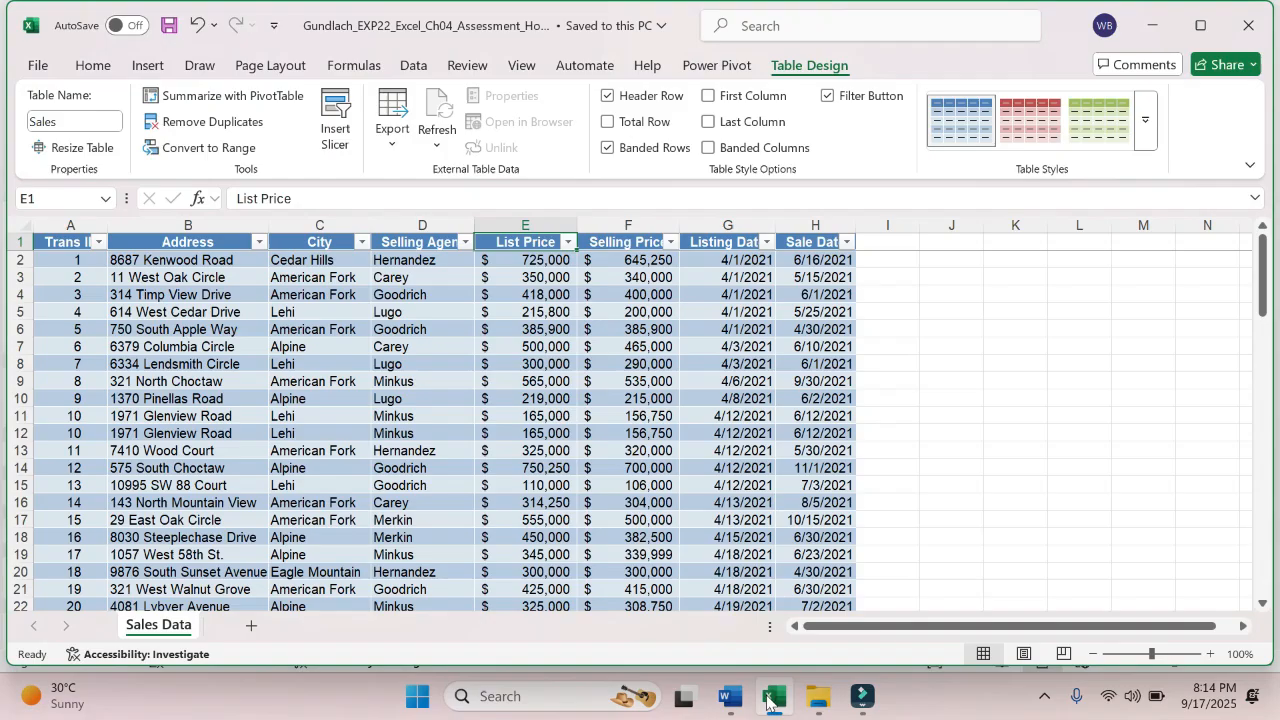
left_click(484, 404)
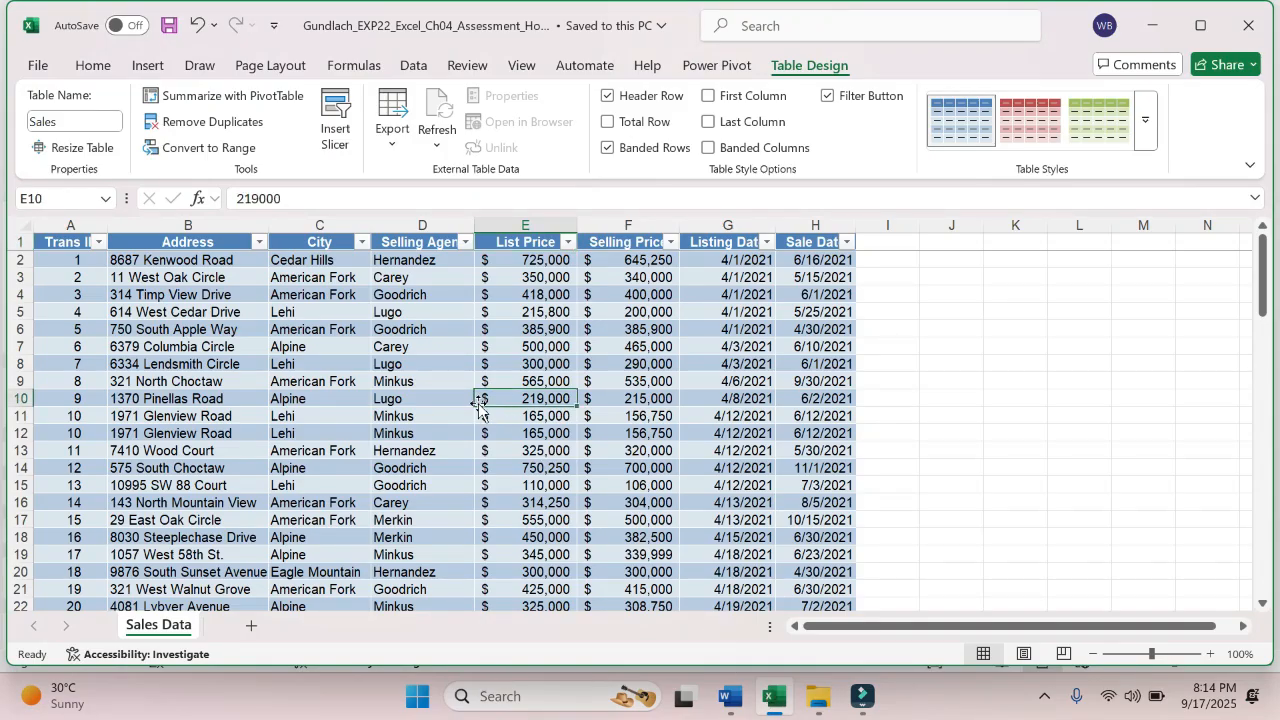
left_click(414, 379)
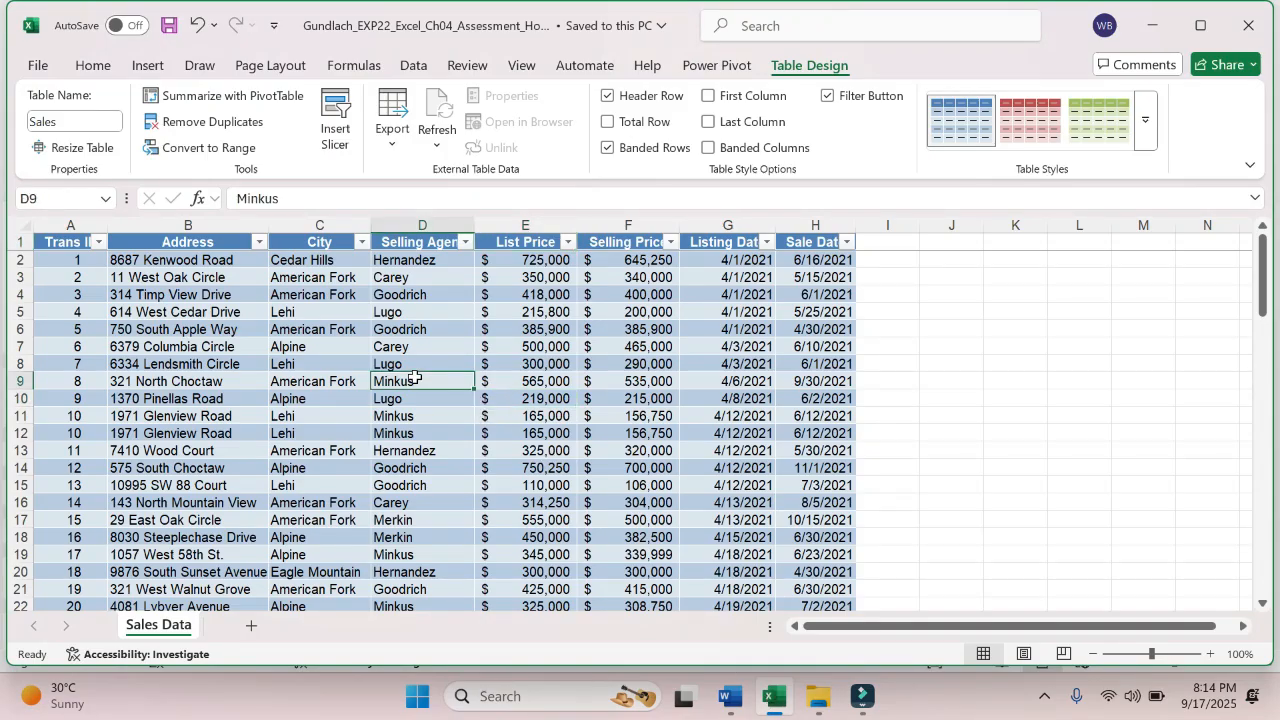
left_click(718, 706)
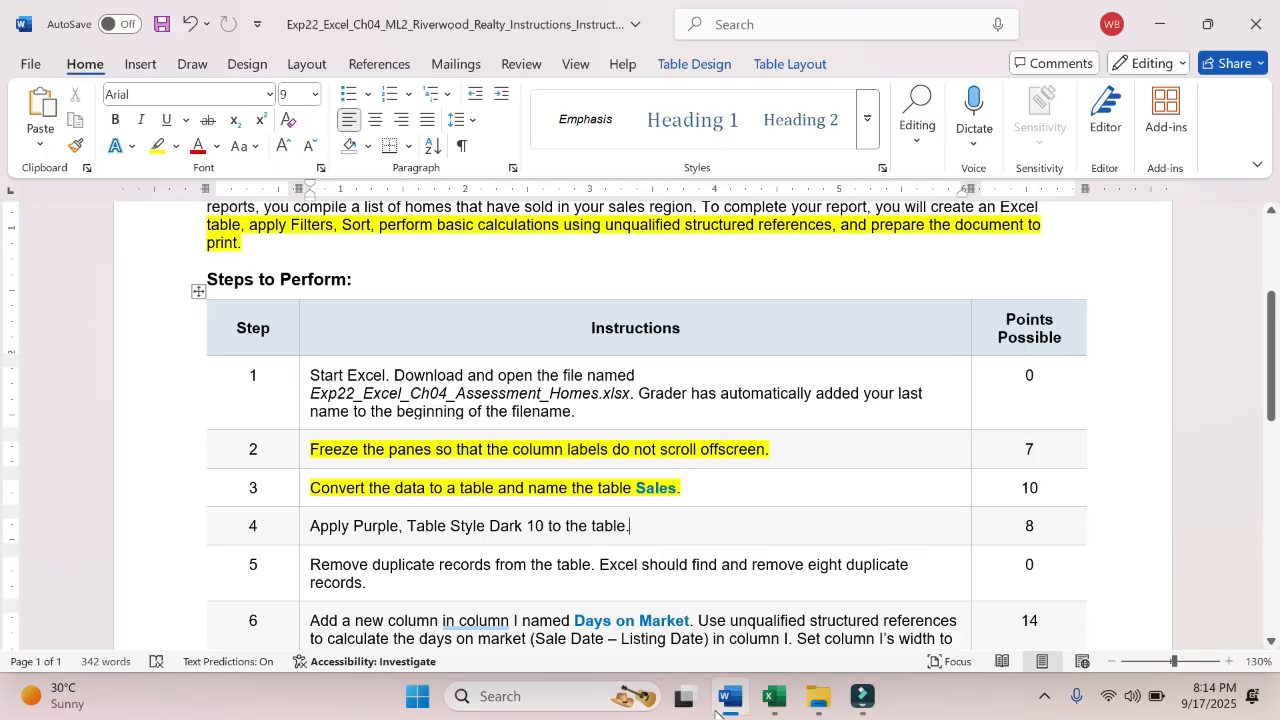
left_click(773, 698)
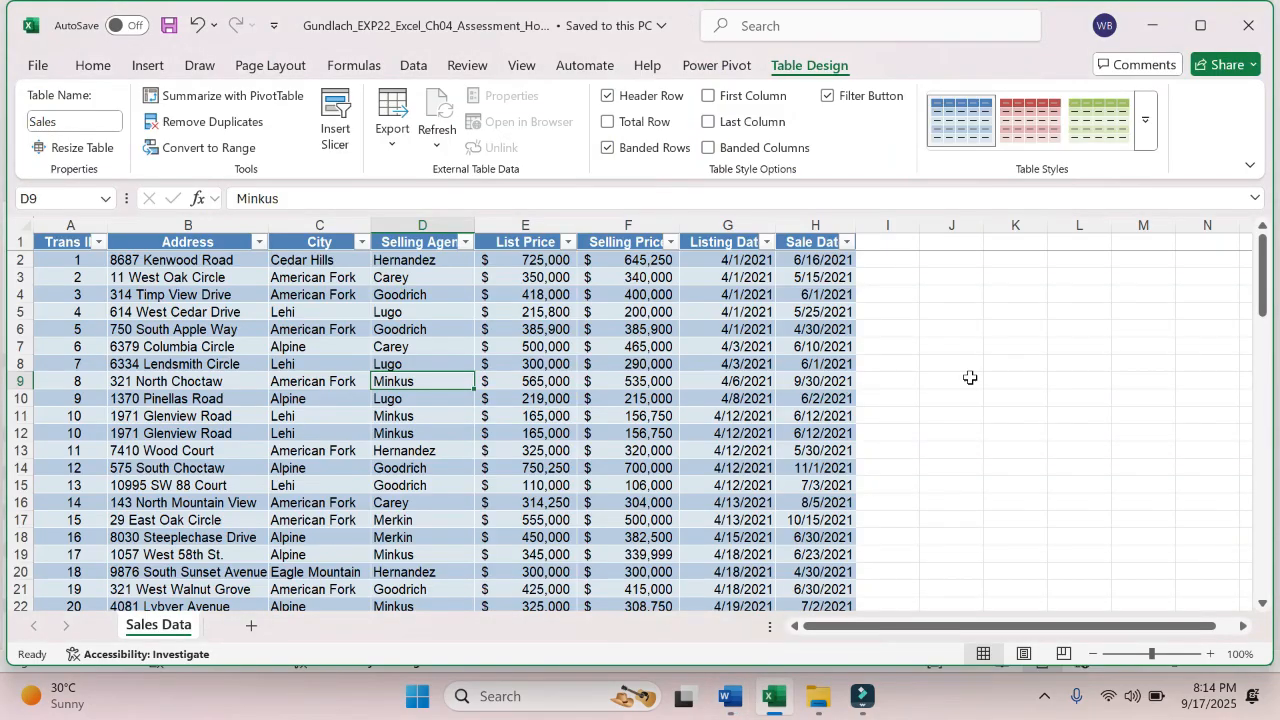
left_click(1148, 143)
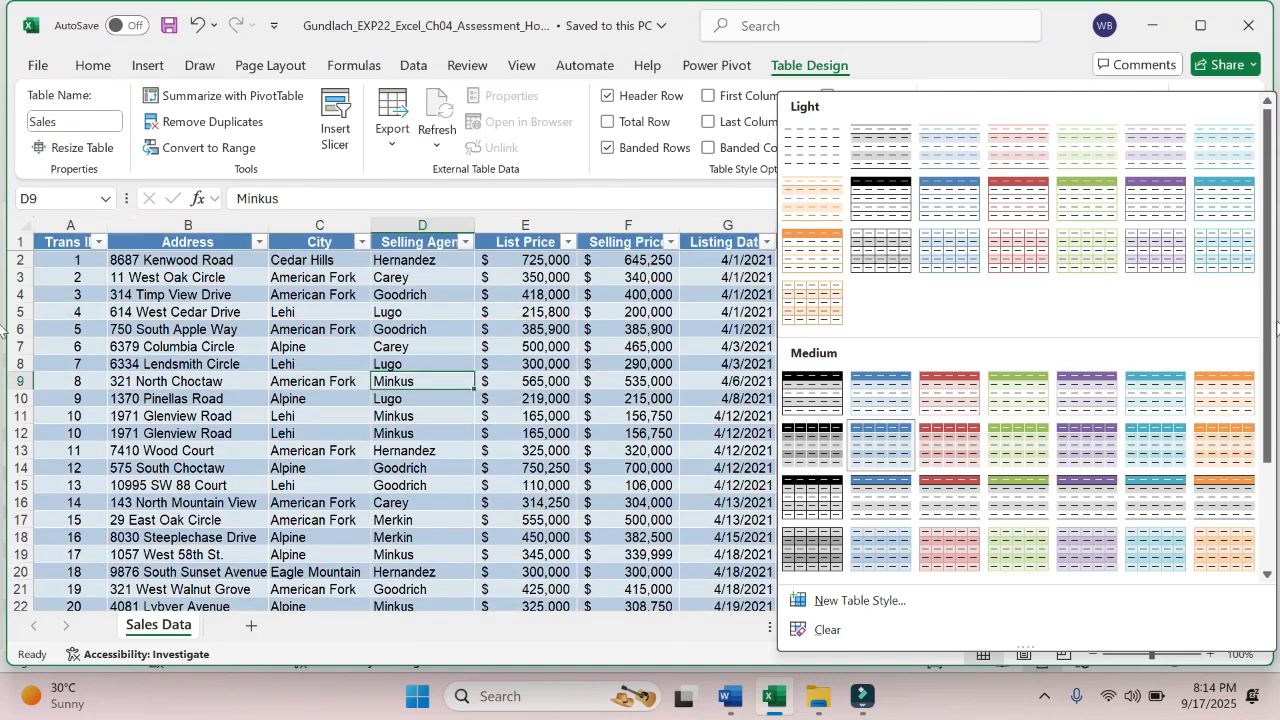
left_click_drag(1270, 330, 1270, 434)
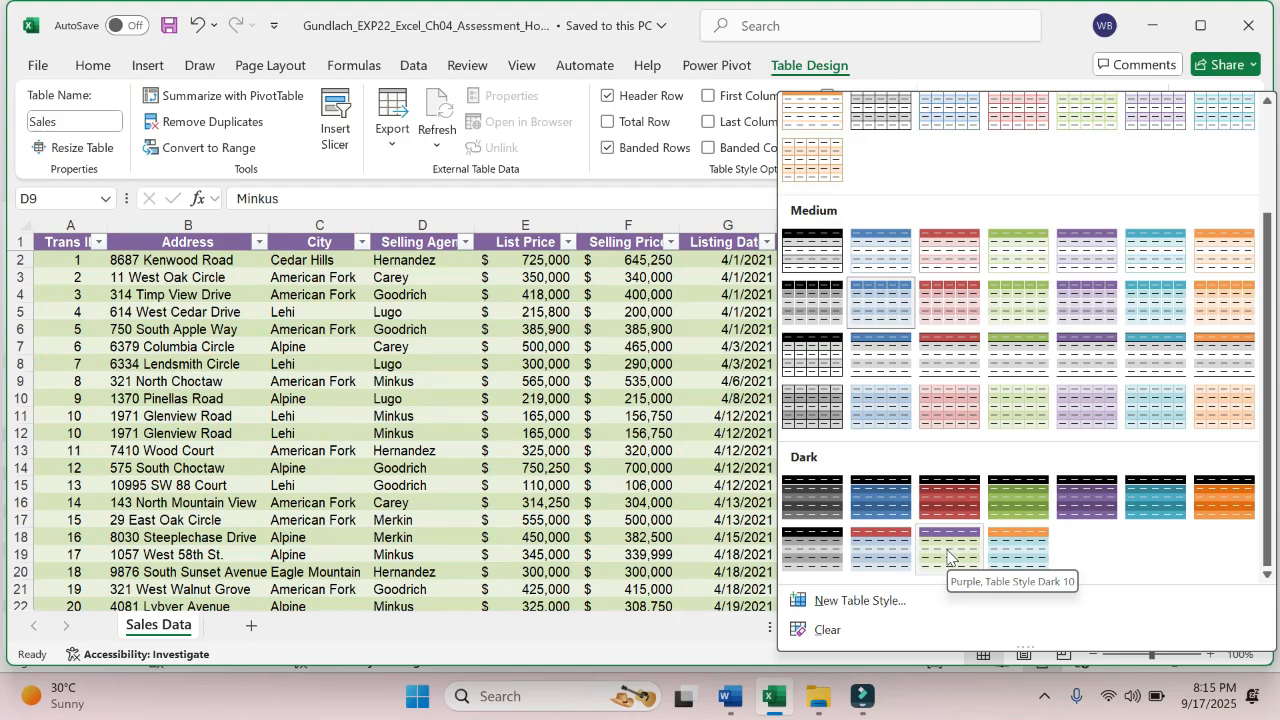
left_click(948, 552)
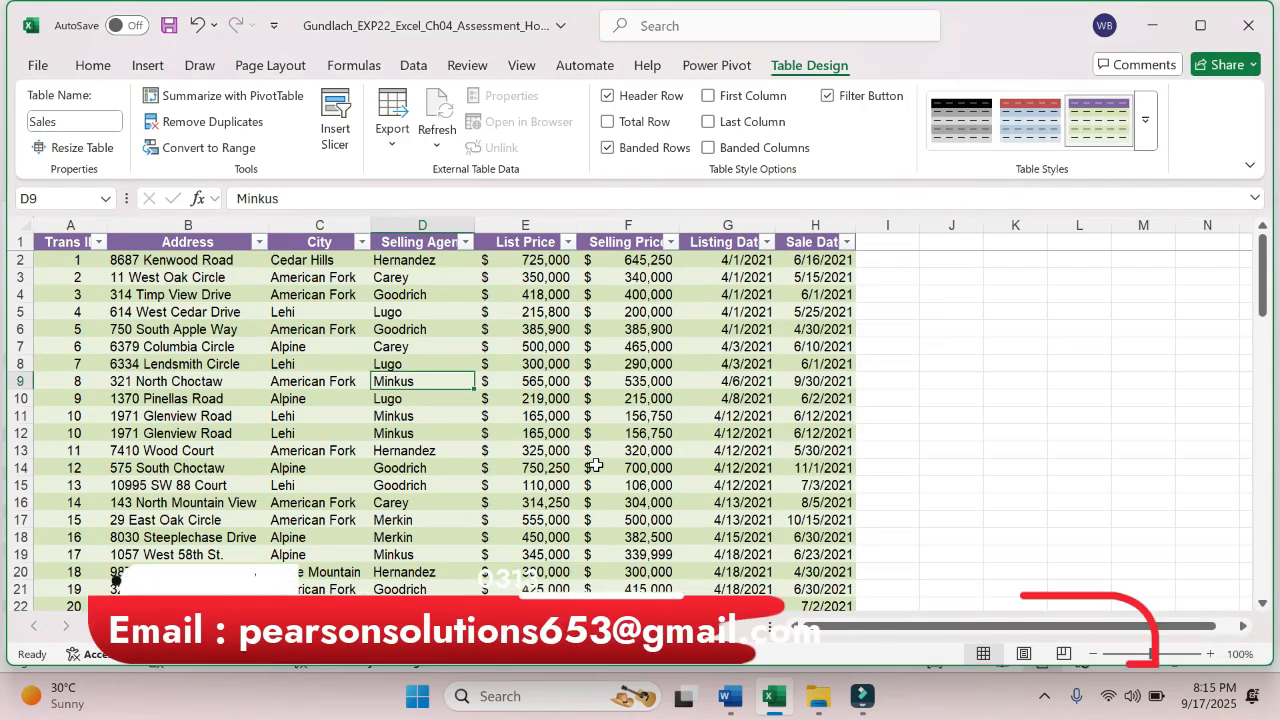
- Save the workbook with the purple table style applied to the Sales table
left_click(313, 358)
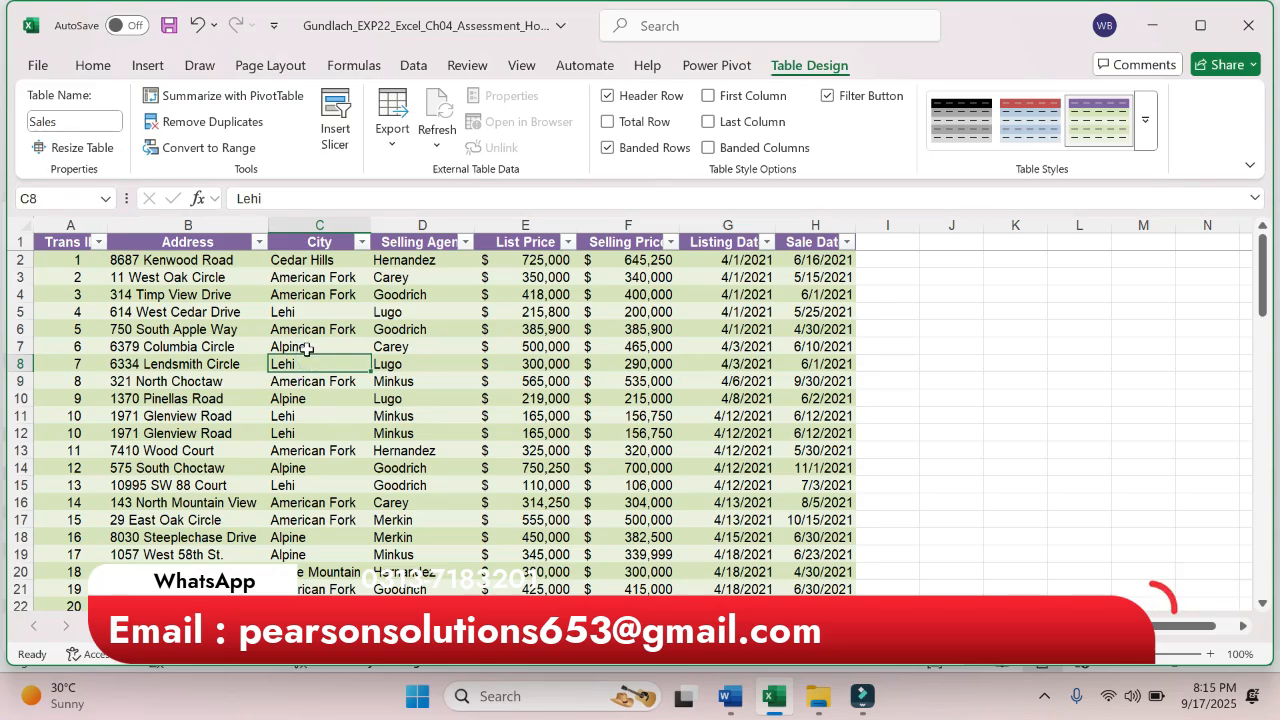
left_click(37, 65)
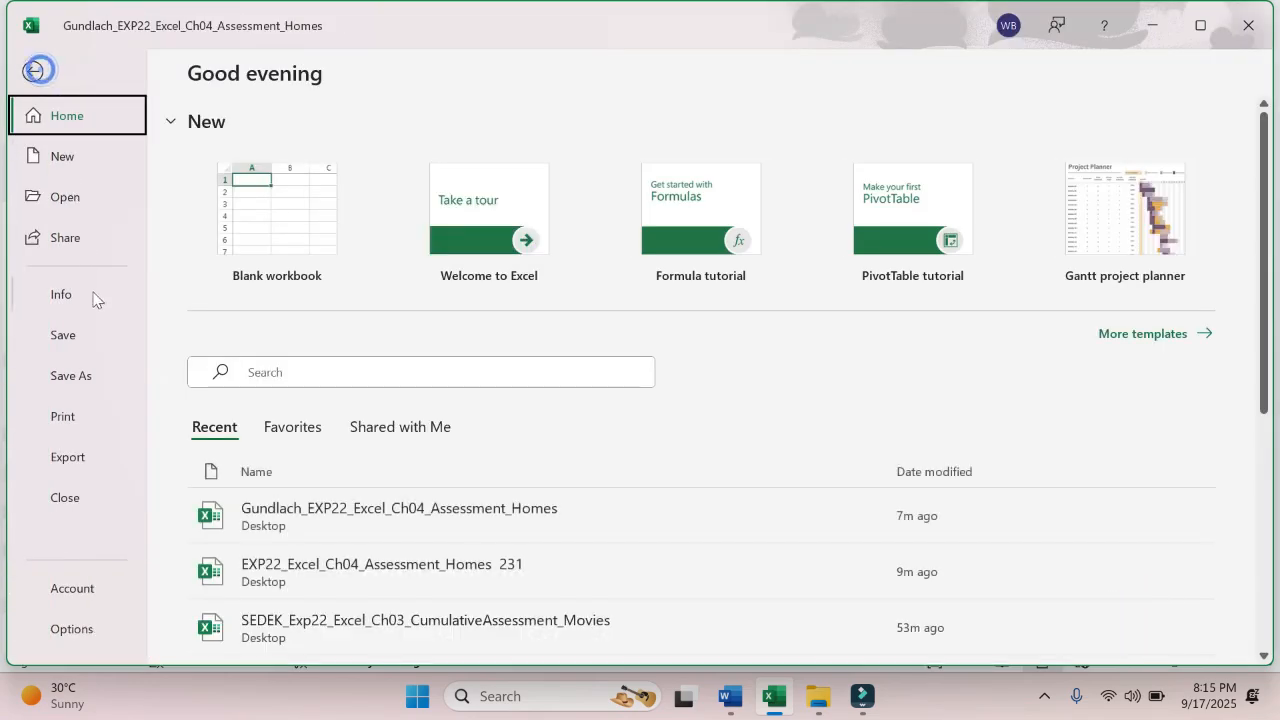
left_click(87, 333)
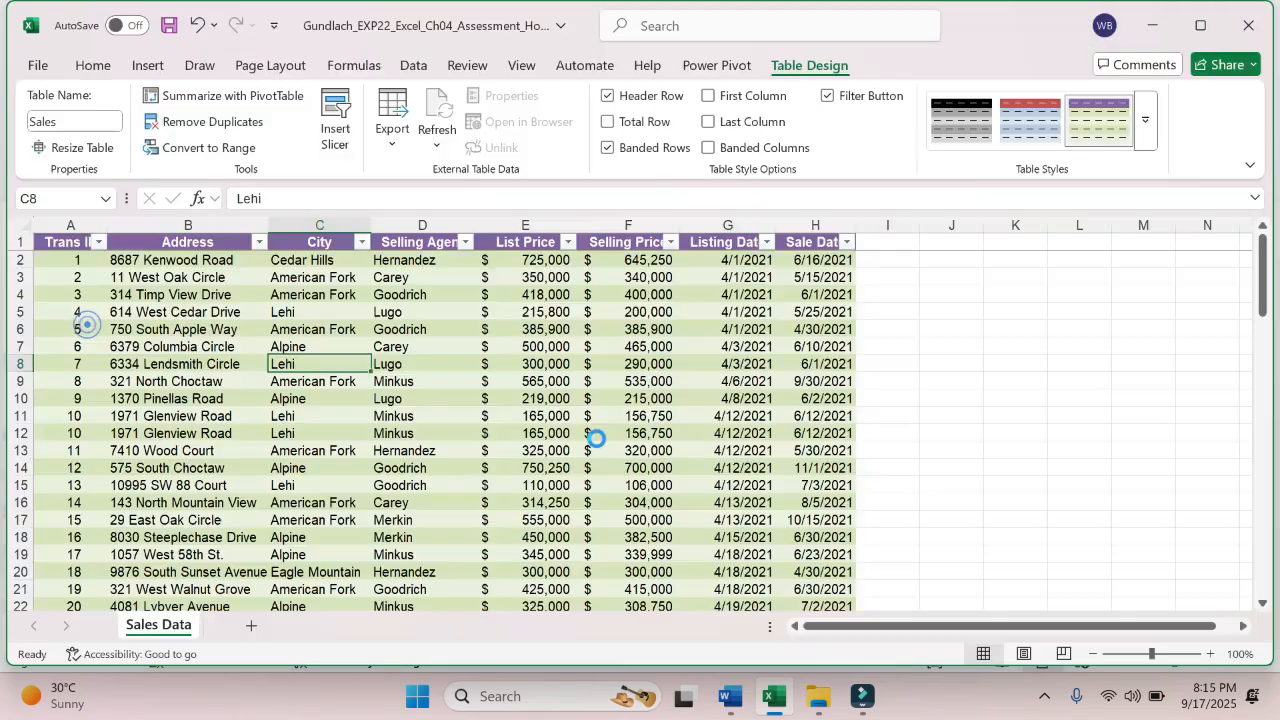
- Switch to the Word instructions and highlight the step 4 sentence about Purple, Table Style Dark 10 in yellow
left_click(732, 703)
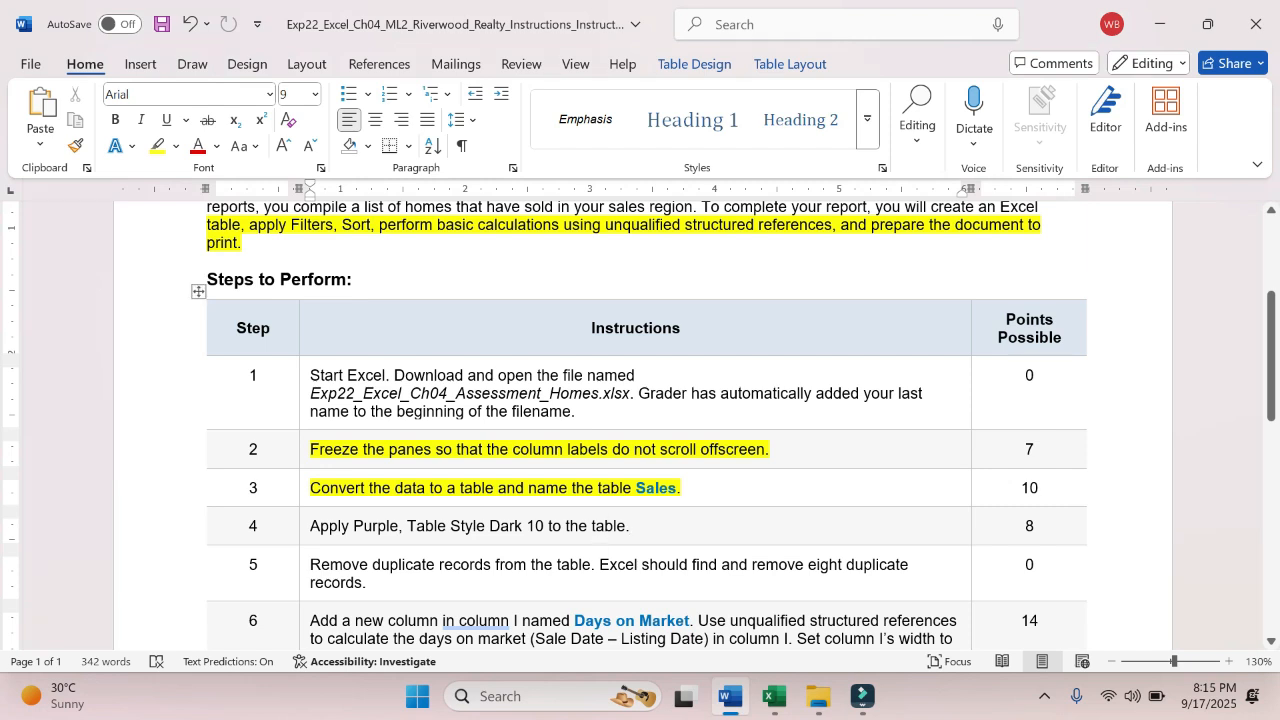
left_click_drag(310, 526, 630, 526)
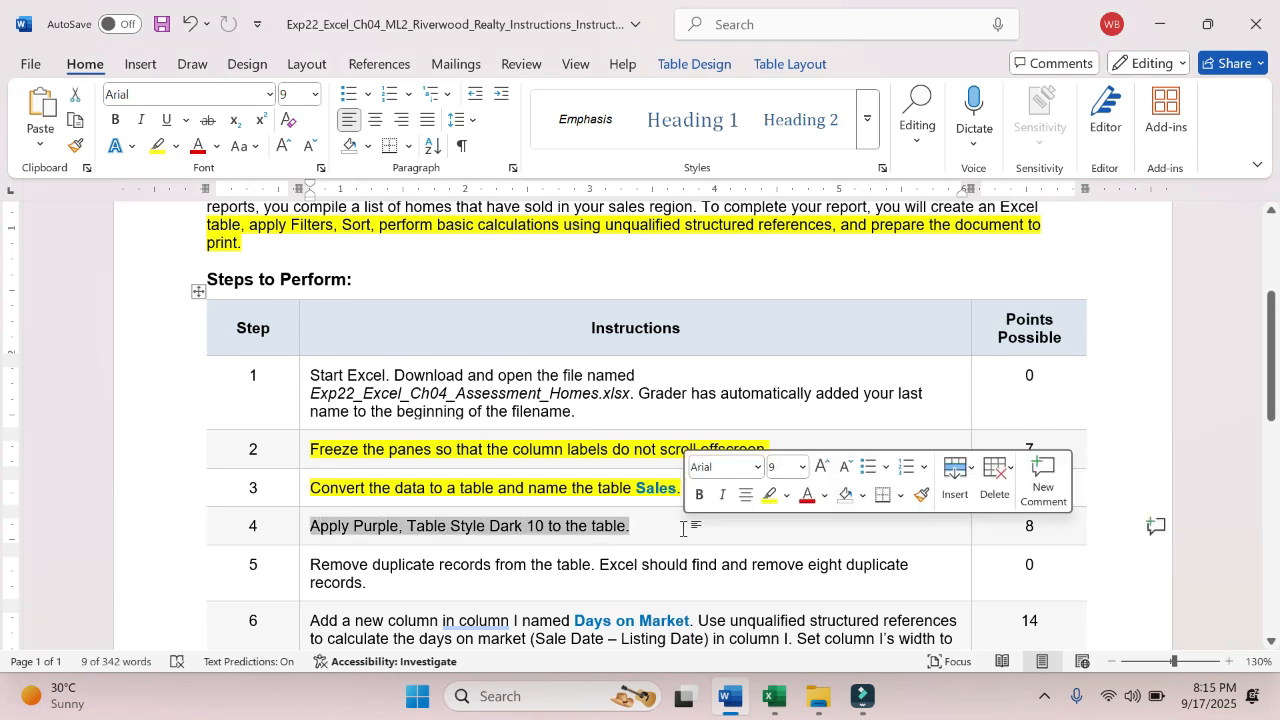
left_click(766, 497)
left_click(666, 531)
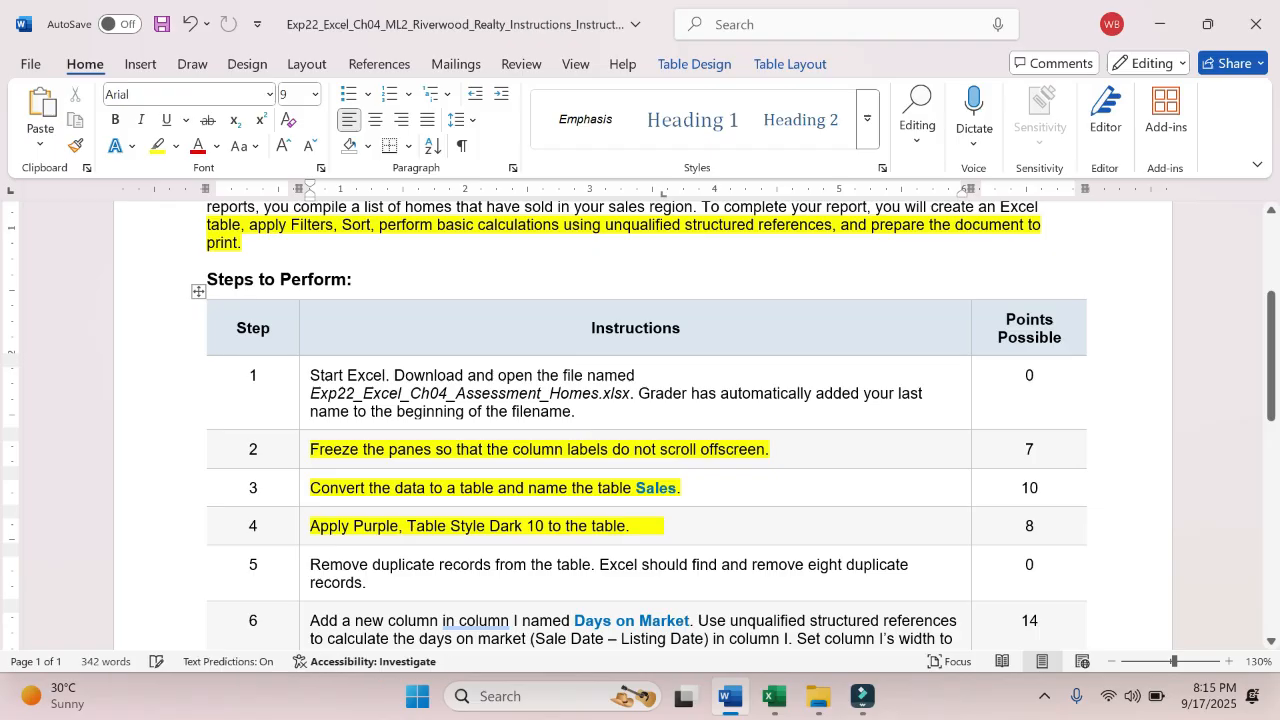
- Highlight the whole step 5 instruction about removing duplicate records in yellow
scroll(640, 425, "down", 3)
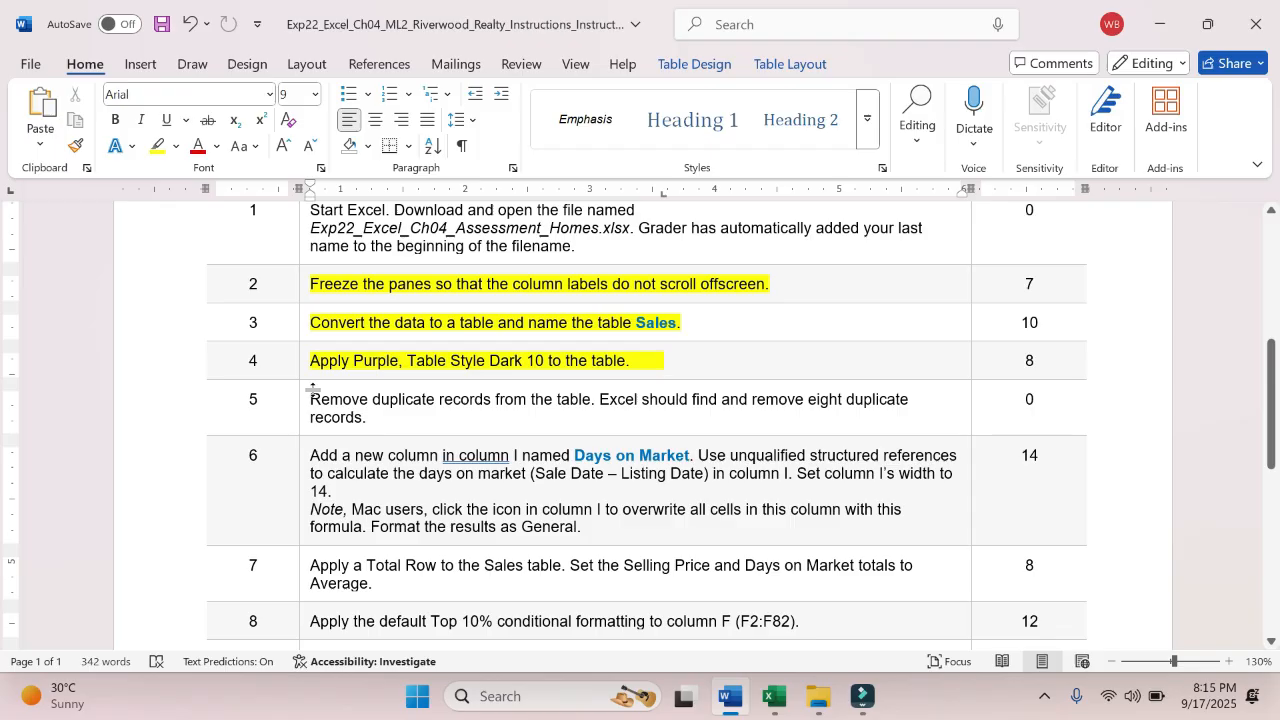
left_click_drag(312, 399, 608, 420)
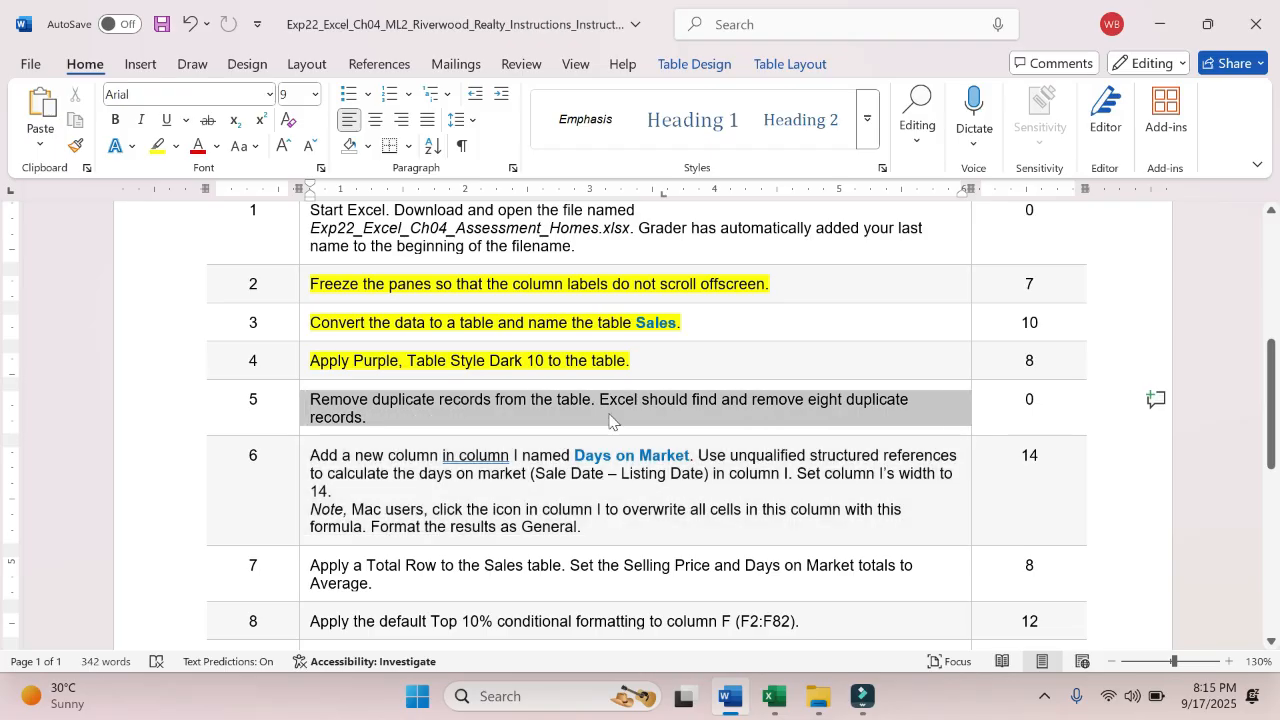
left_click(695, 380)
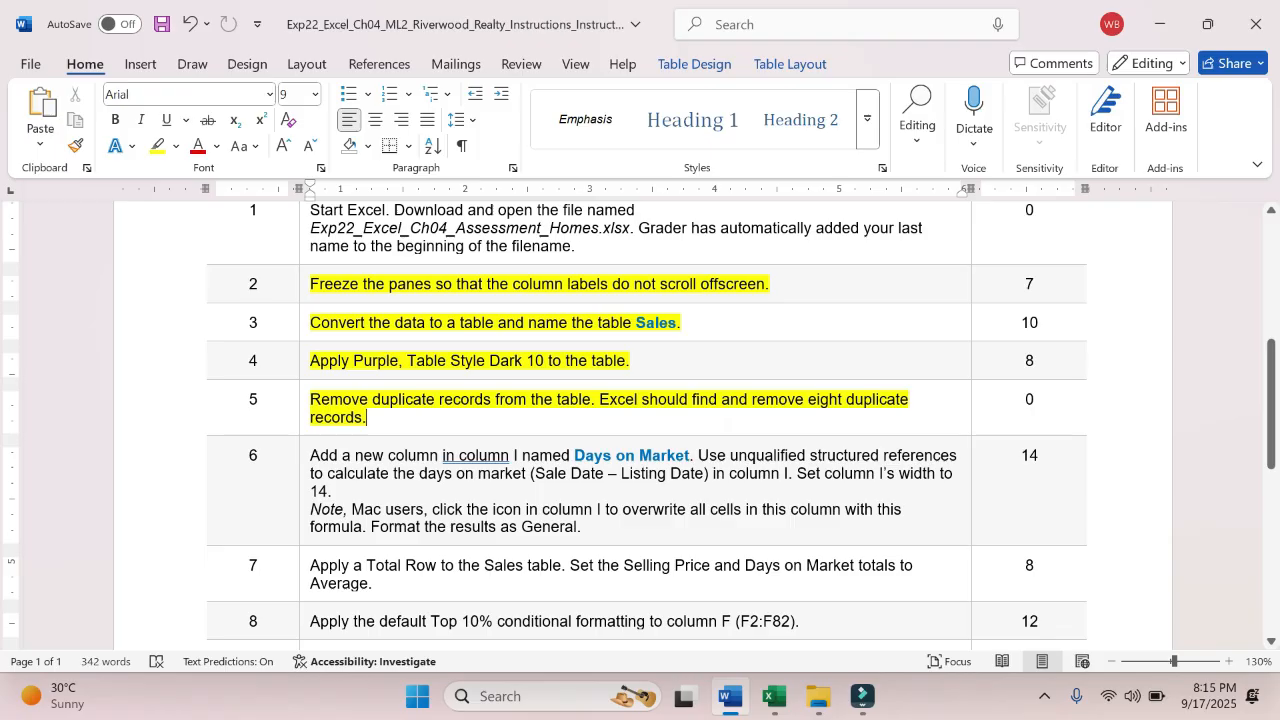
double_click(1029, 399)
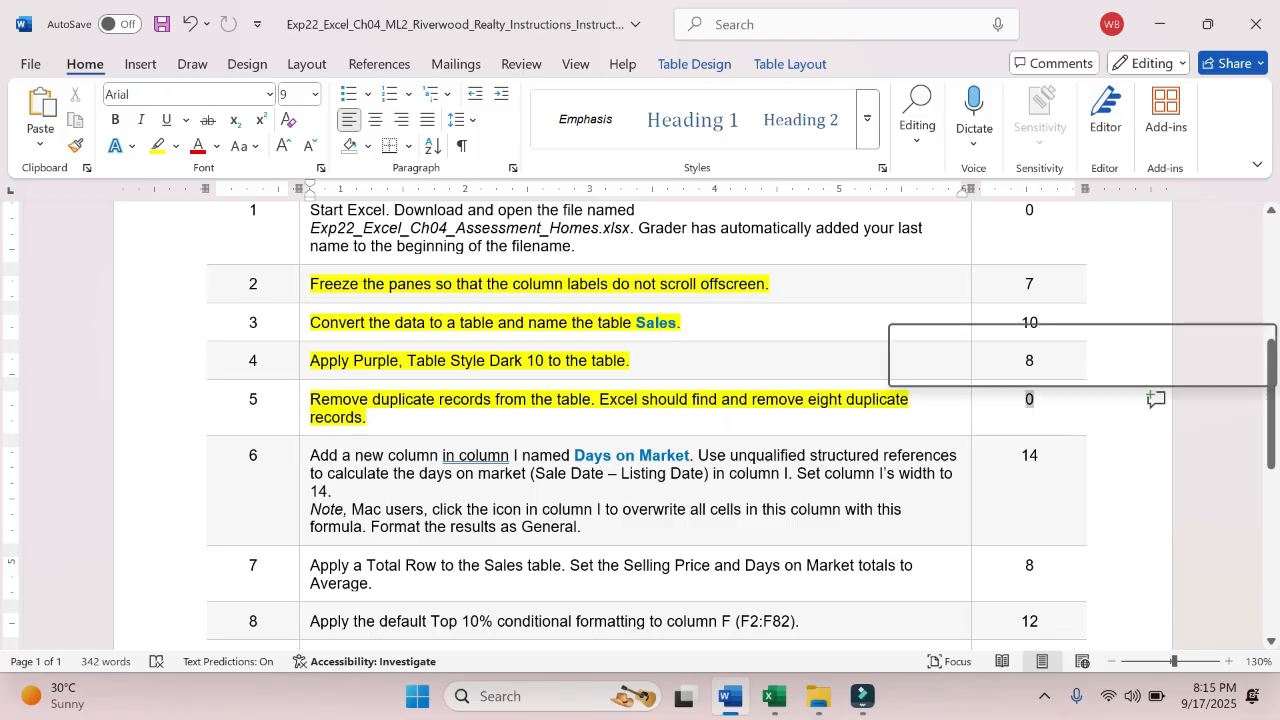
left_click(757, 389)
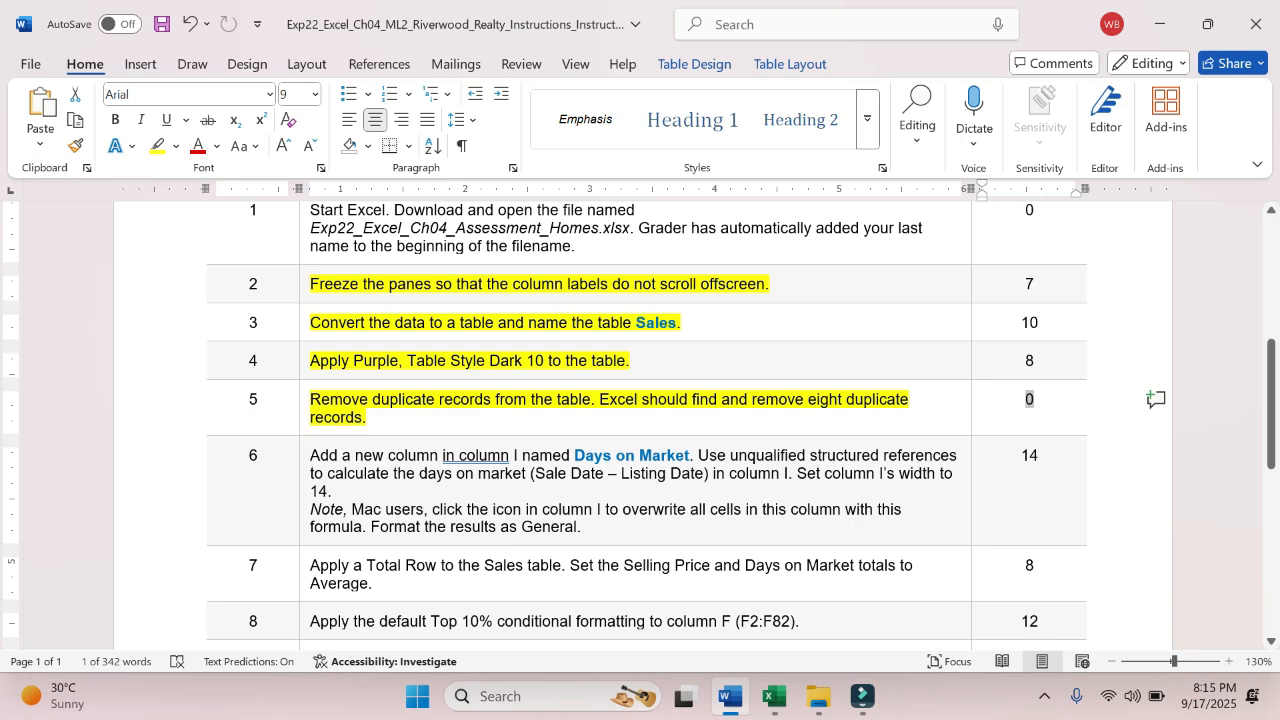
- Return to the Excel workbook and remove duplicate records from the Sales table, comparing all columns with headers included
left_click(771, 590)
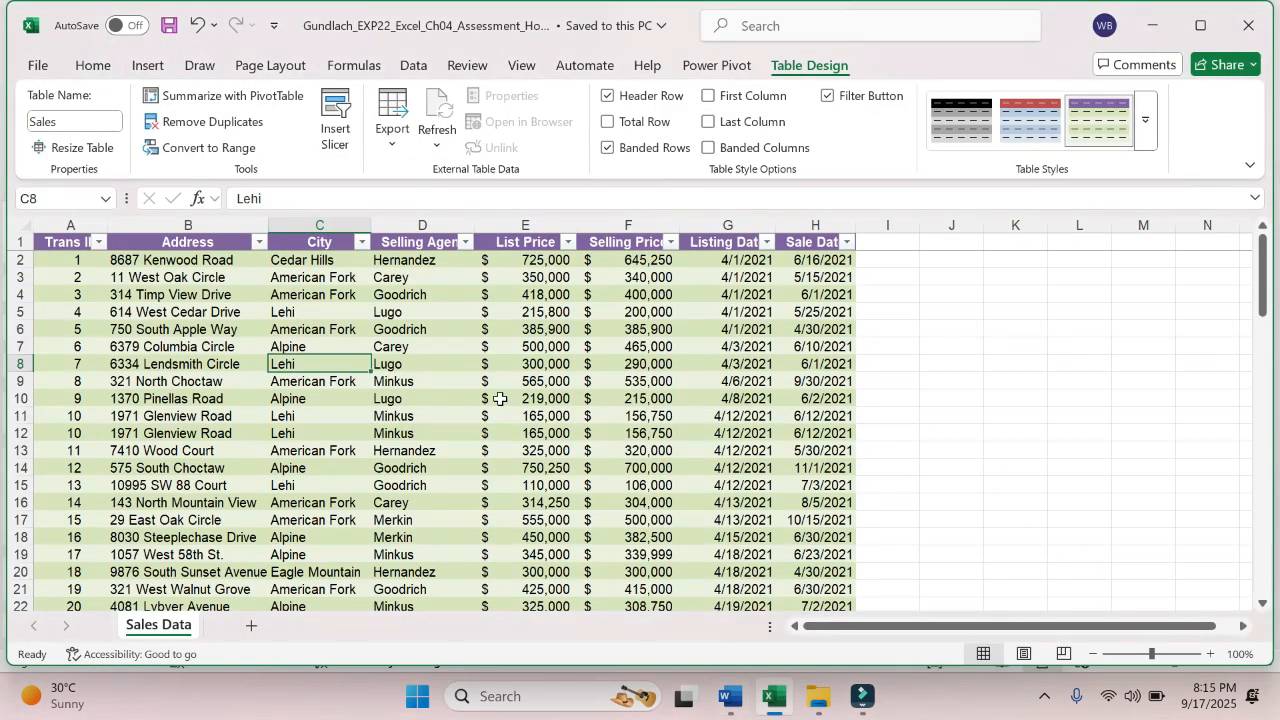
left_click(431, 350)
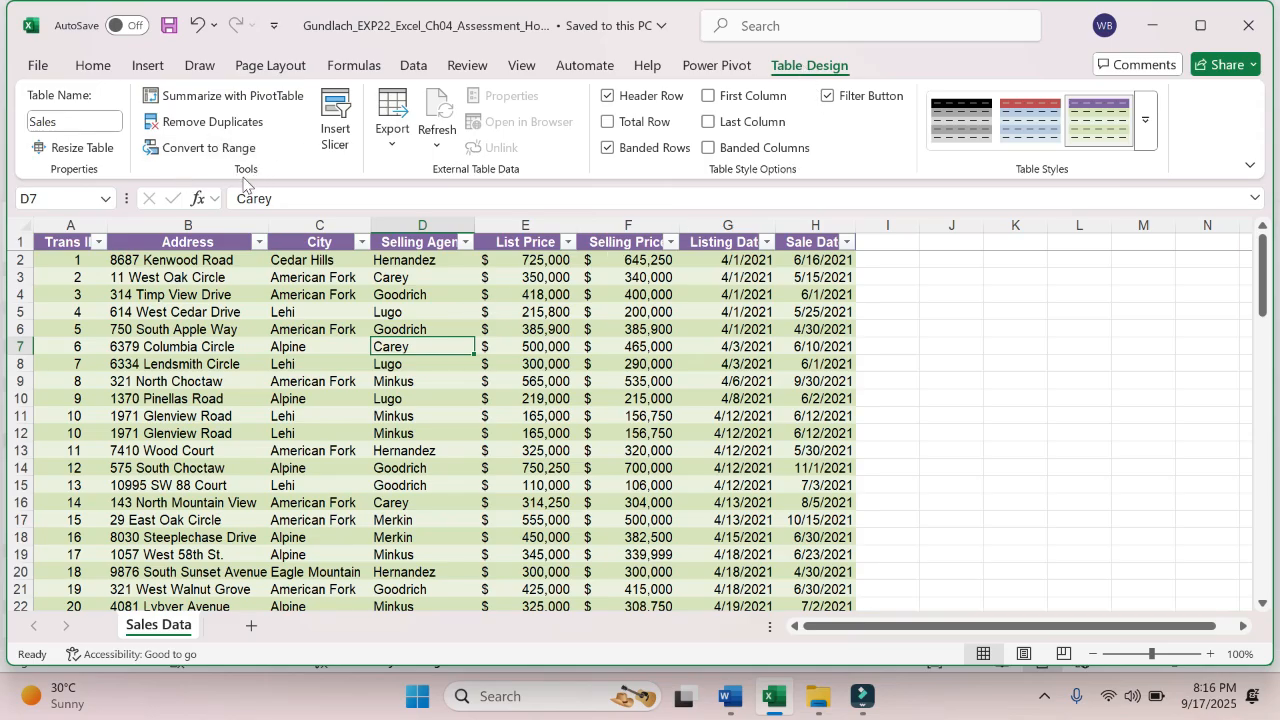
left_click(218, 122)
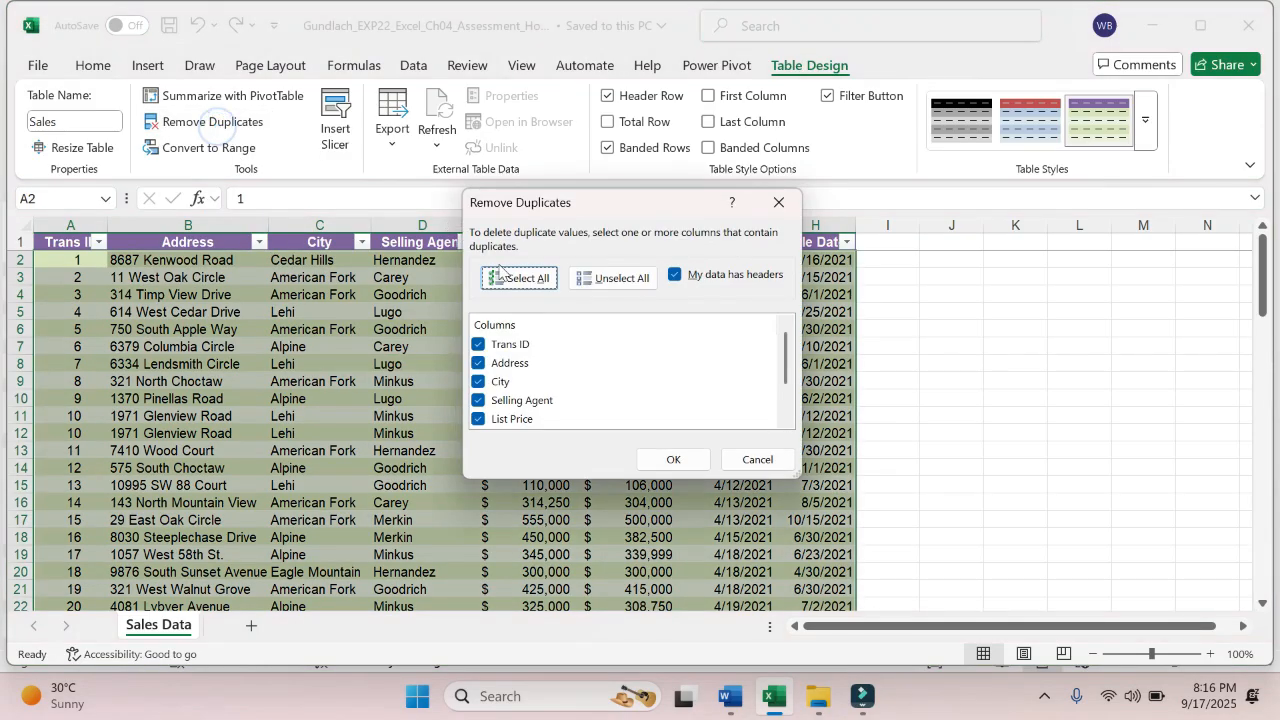
left_click(528, 280)
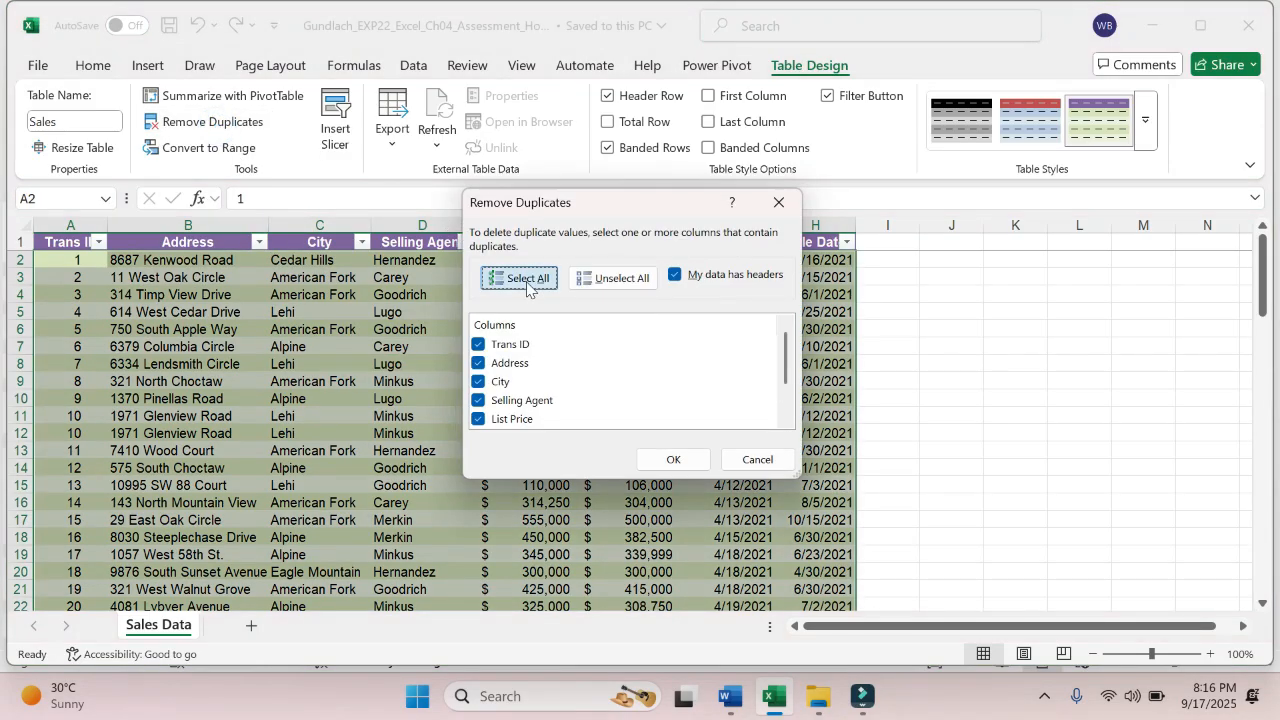
left_click(680, 459)
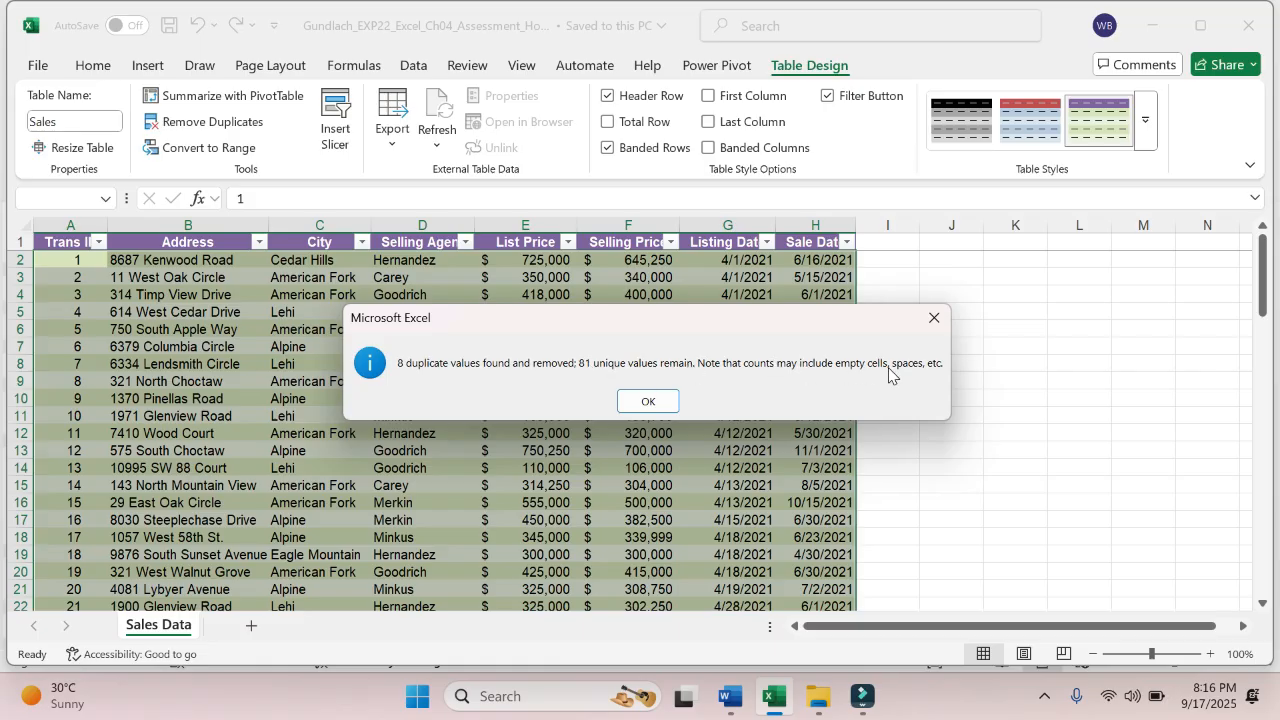
left_click(661, 402)
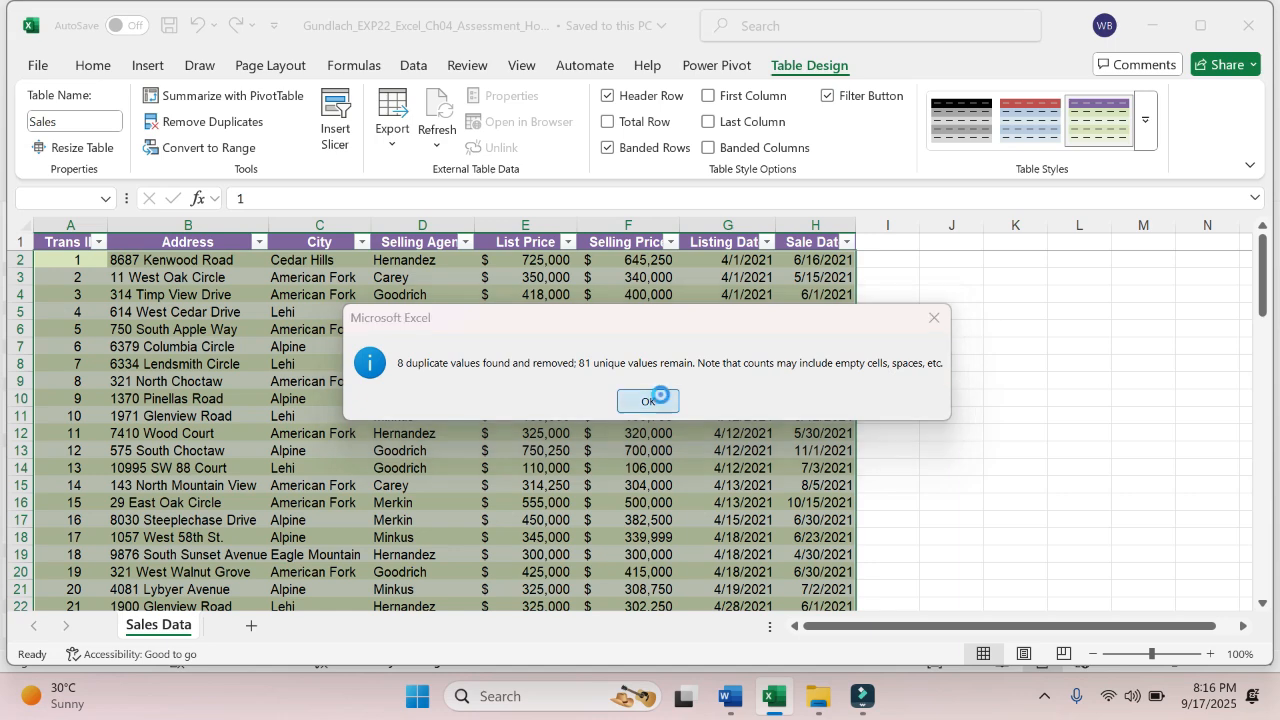
left_click(510, 412)
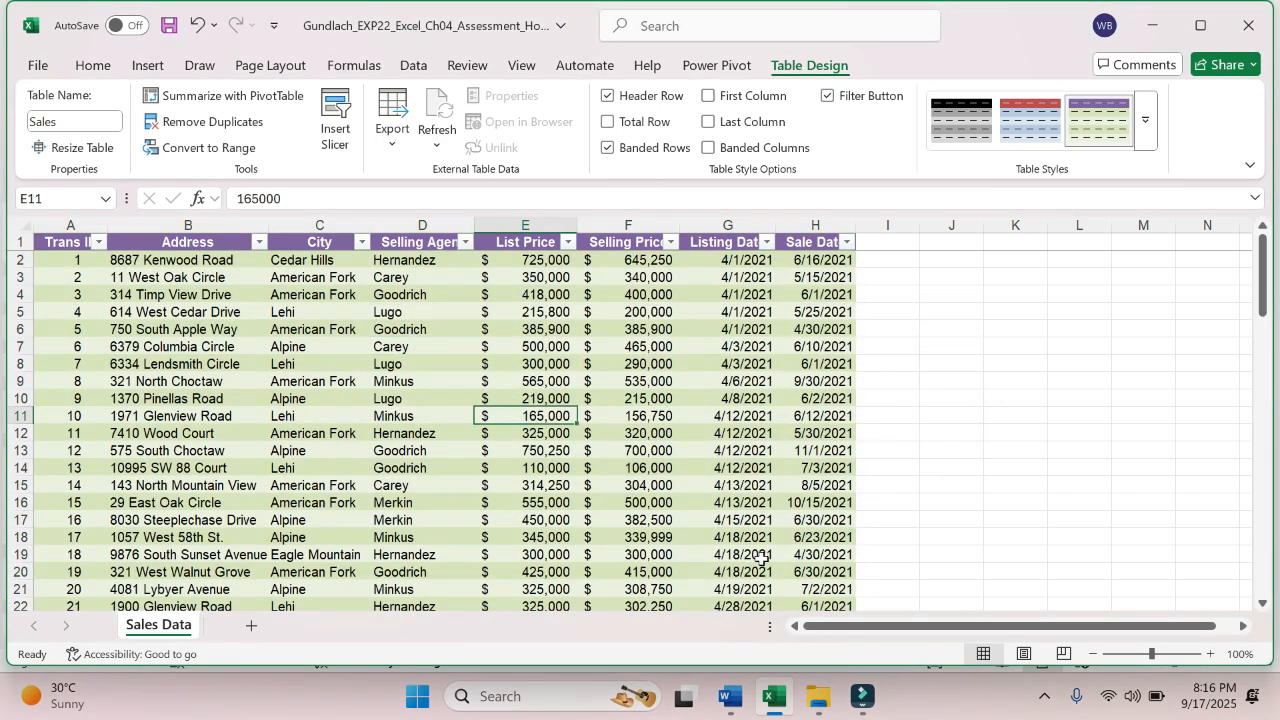
- Check step 5 in the Word instructions, return to the Excel workbook and save it
left_click(750, 698)
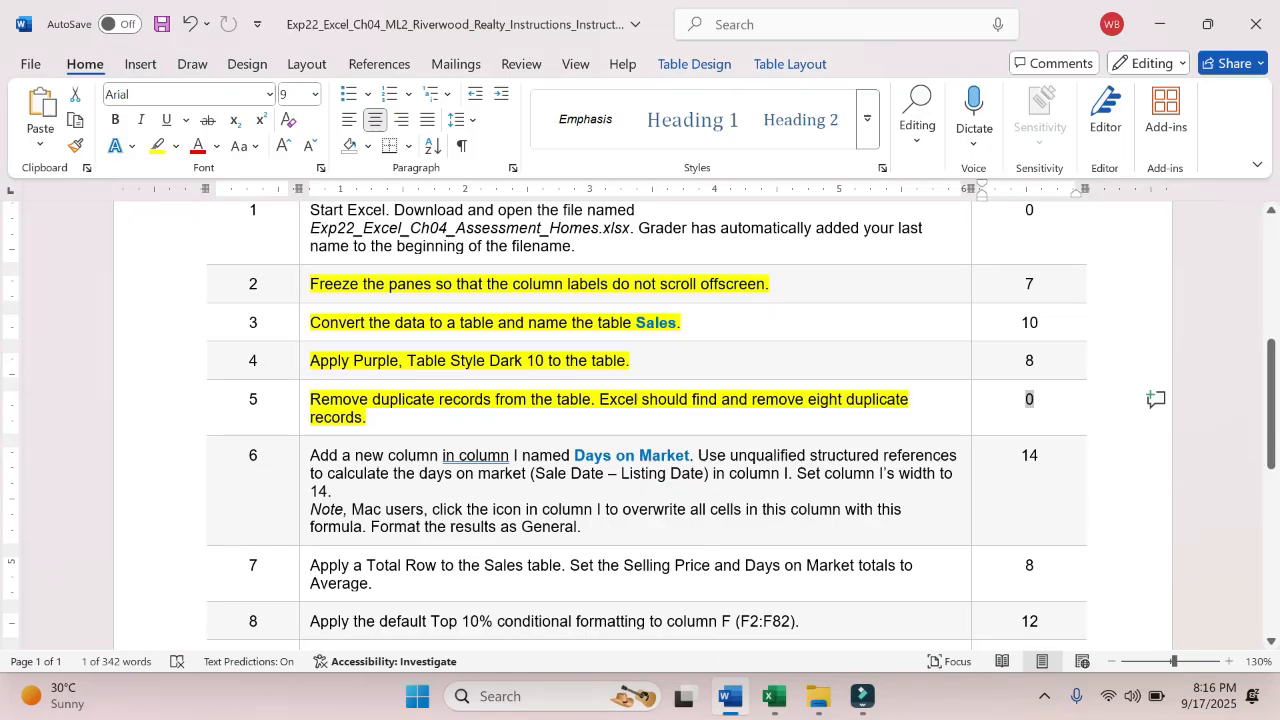
left_click(773, 697)
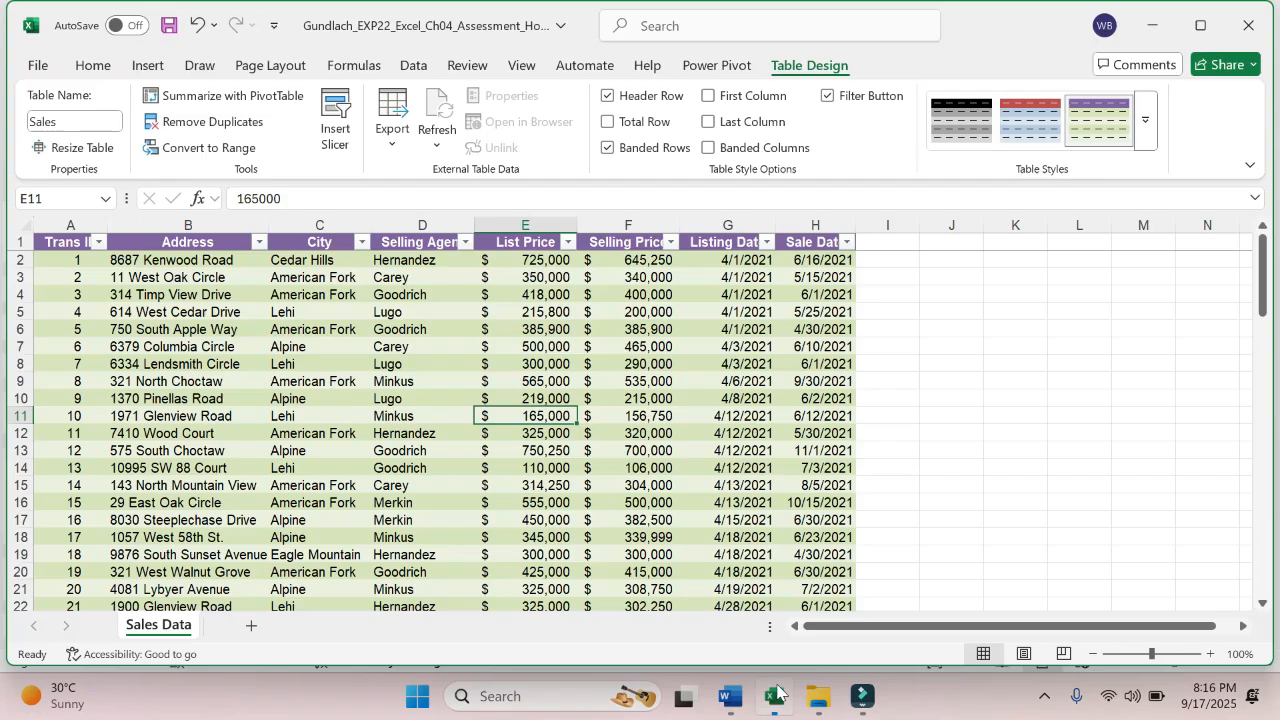
left_click(425, 448)
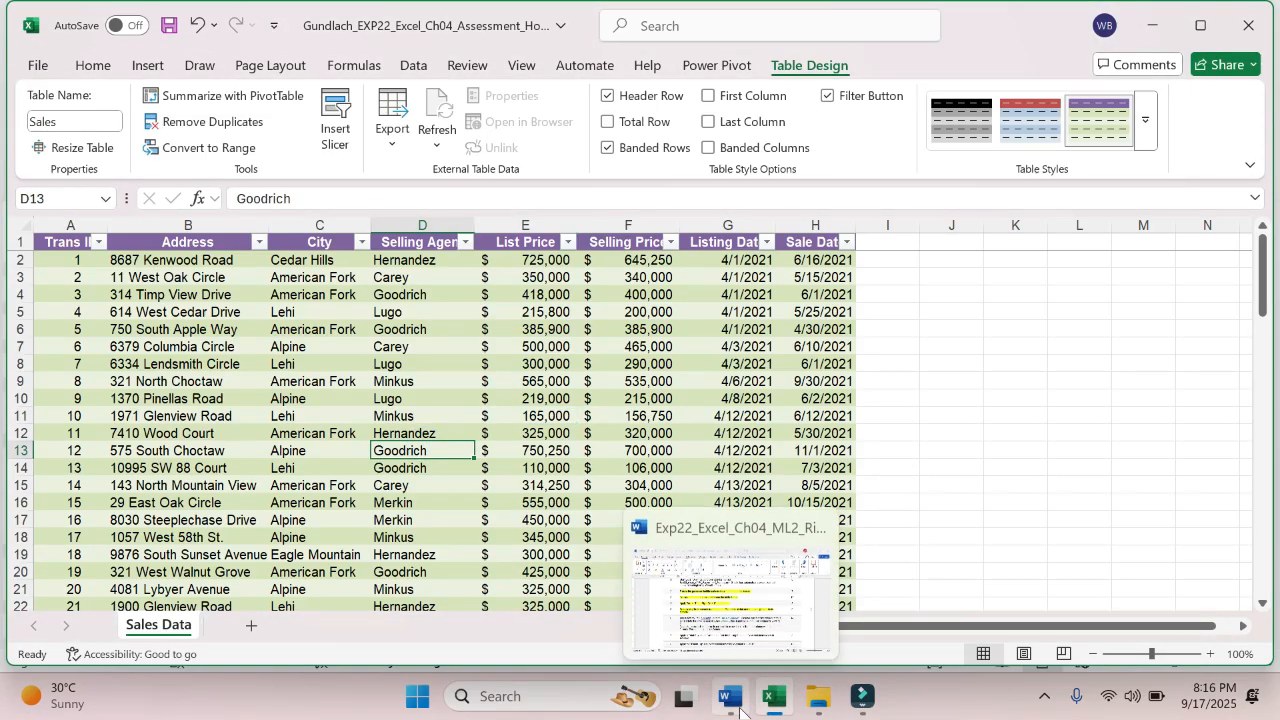
left_click(49, 77)
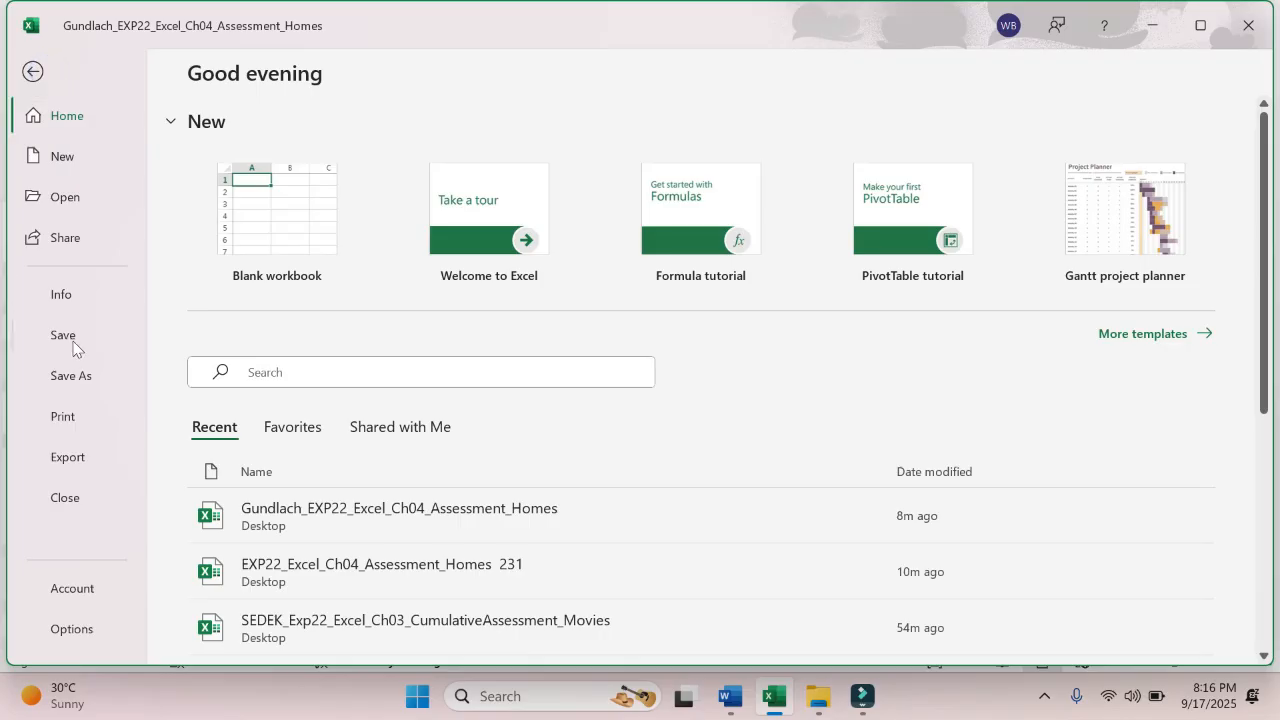
left_click(72, 337)
- Check step 6 in the Word instructions and add a Days on Market column to the Sales table by entering its header in I1 in Excel
left_click(730, 696)
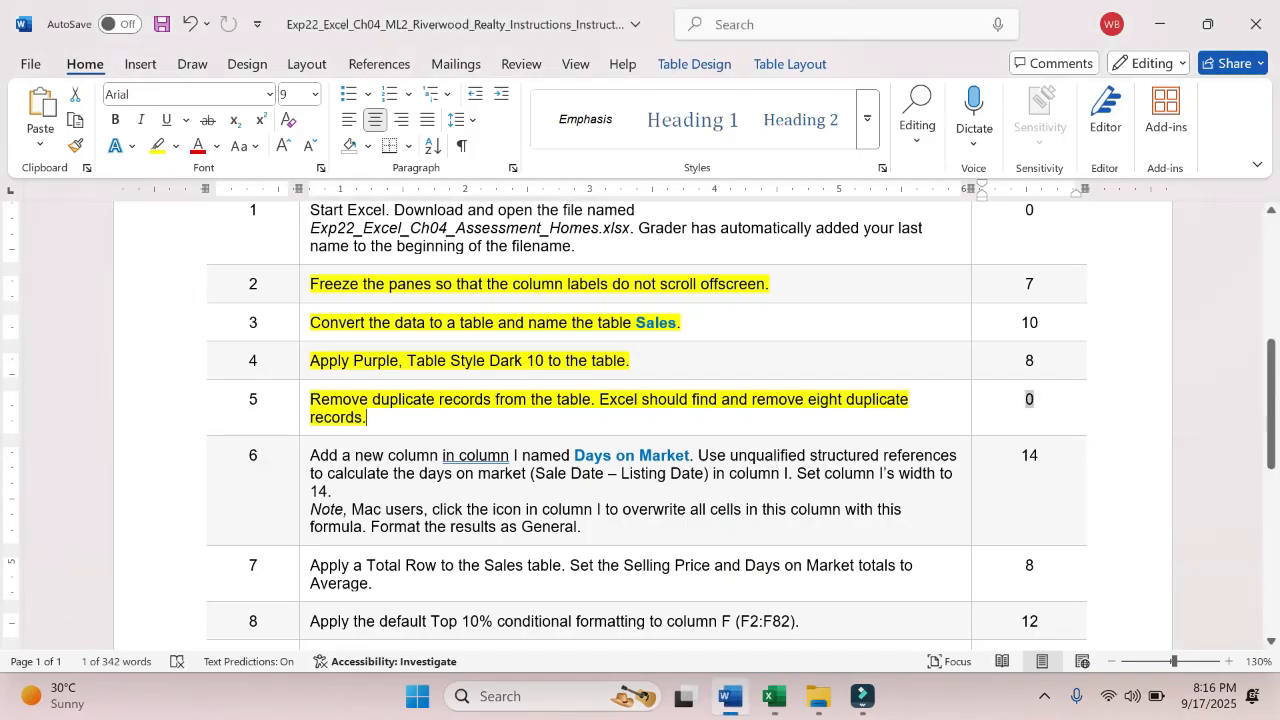
left_click(516, 412)
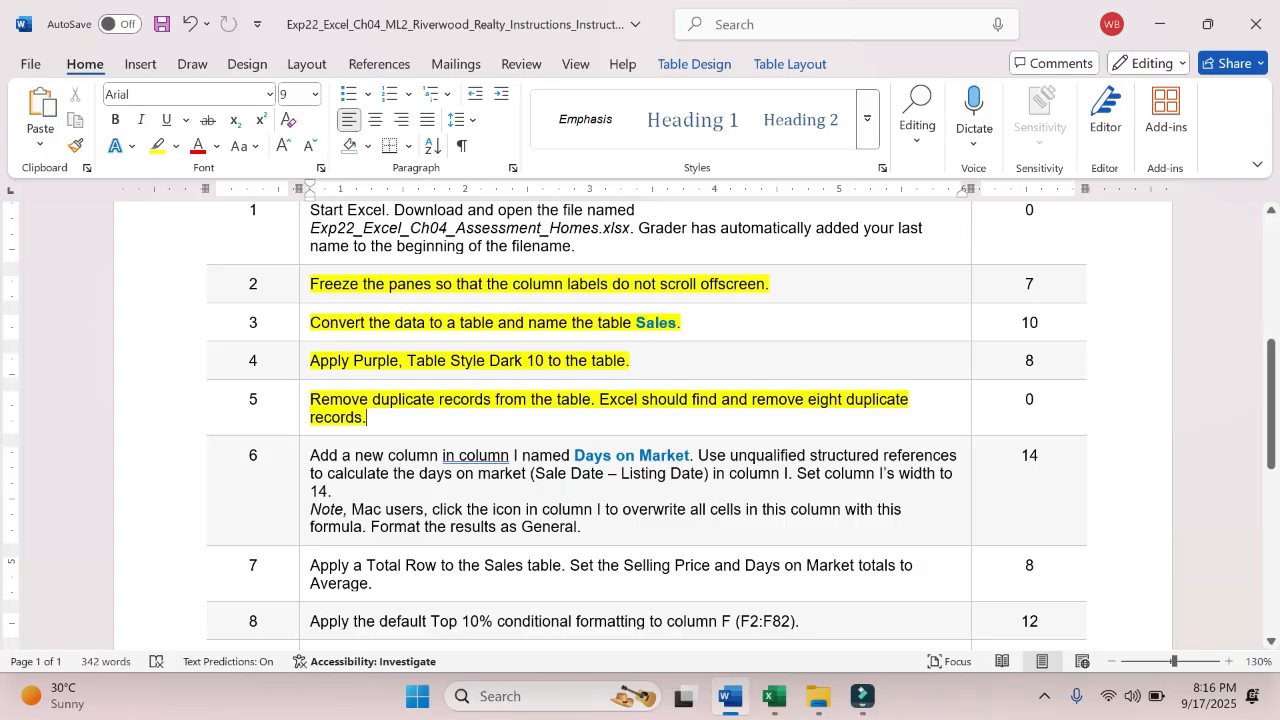
left_click(545, 473)
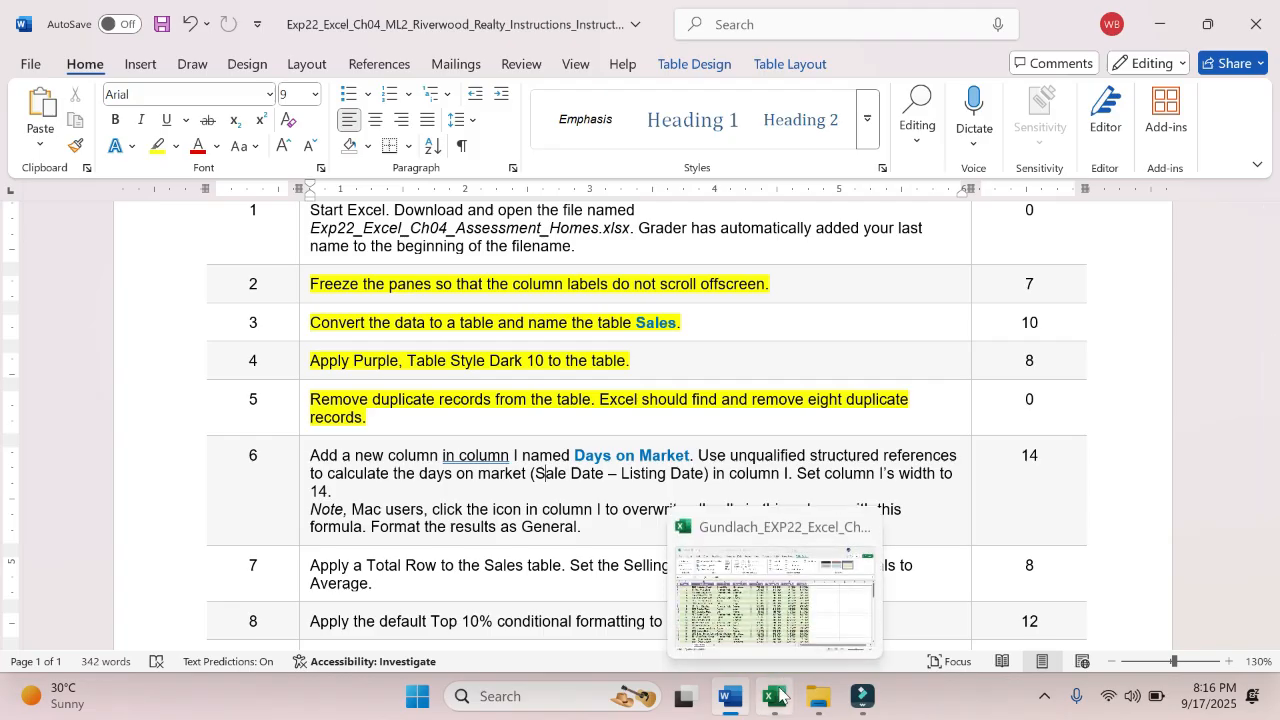
left_click(775, 600)
left_click(874, 238)
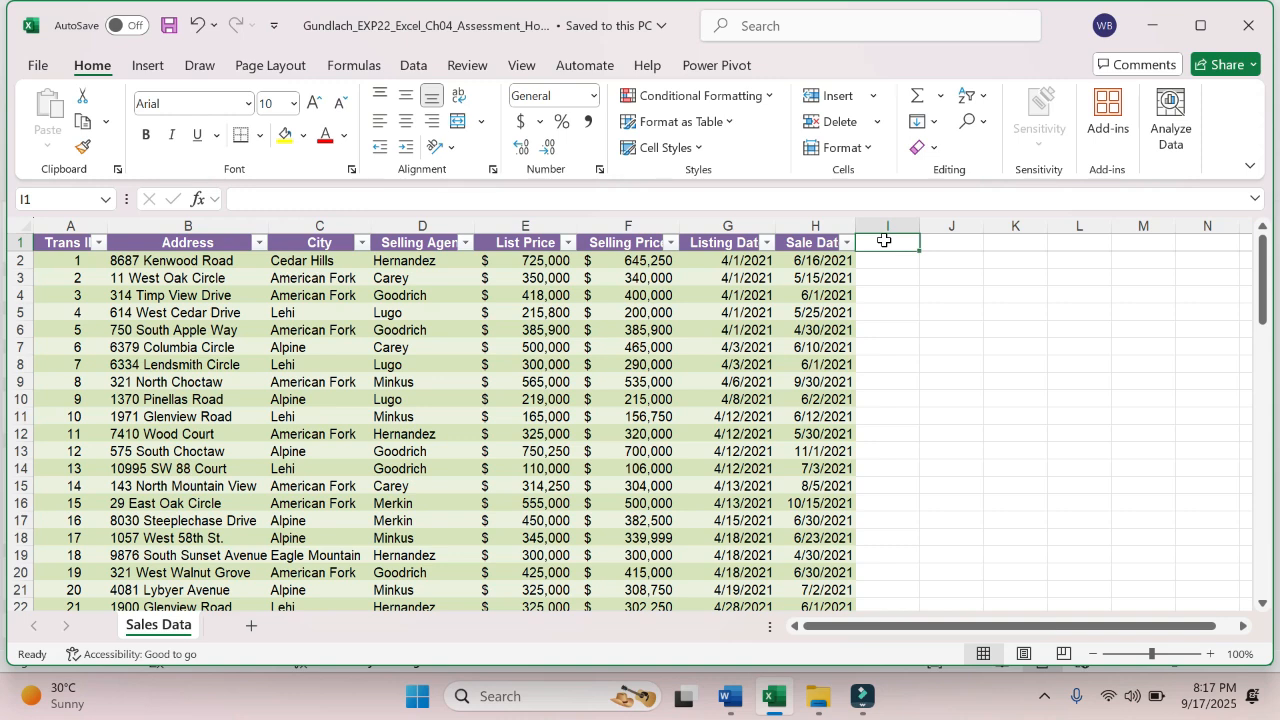
type("Days on")
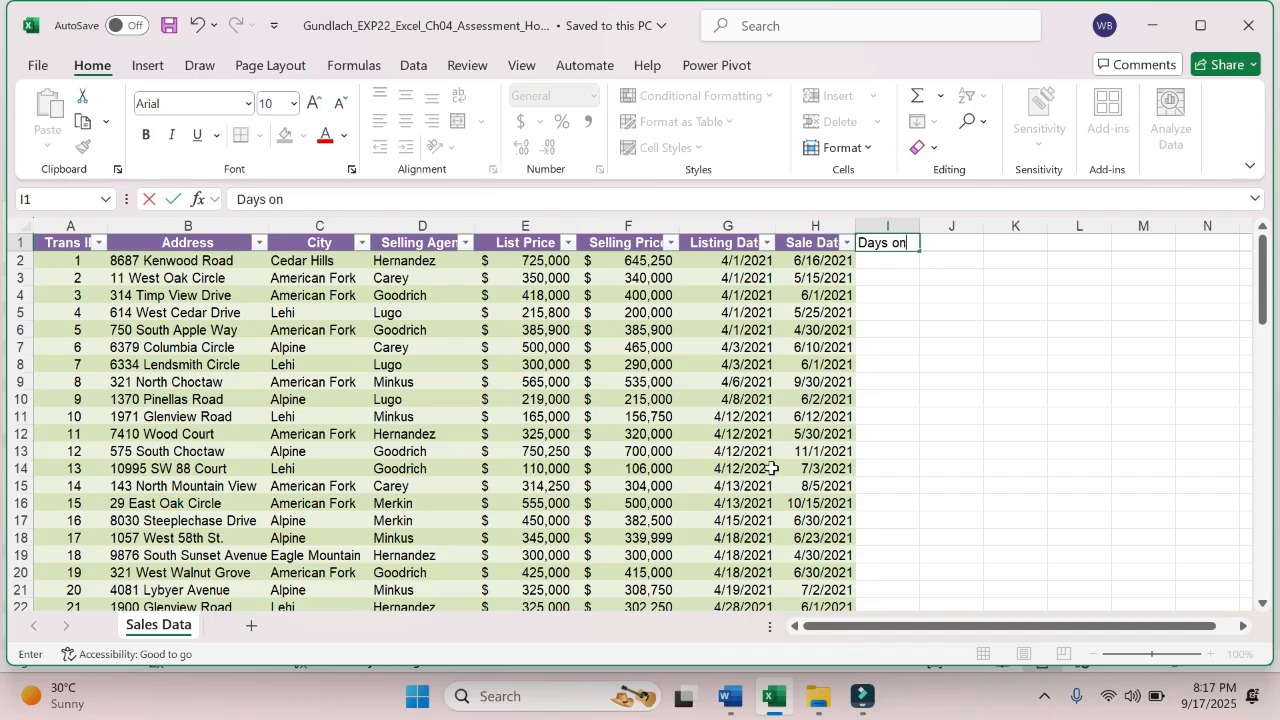
left_click(731, 697)
left_click(768, 697)
type("Mar")
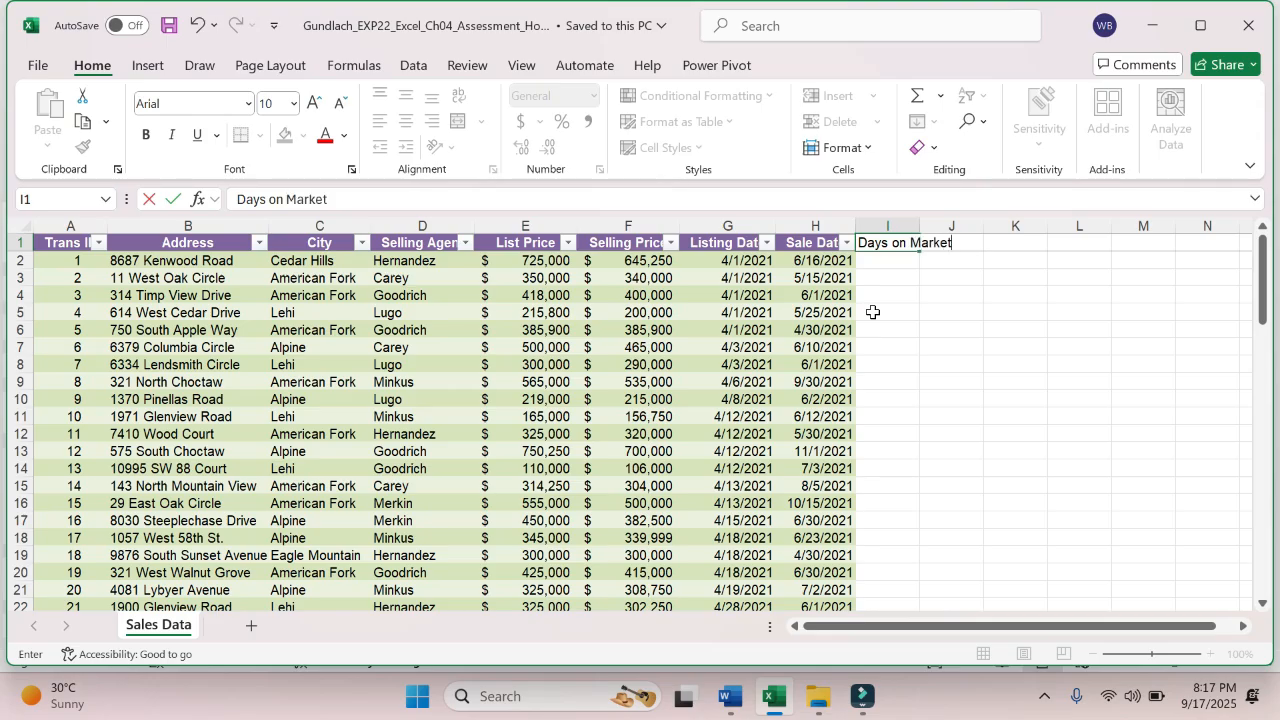
type("ket")
key("Return")
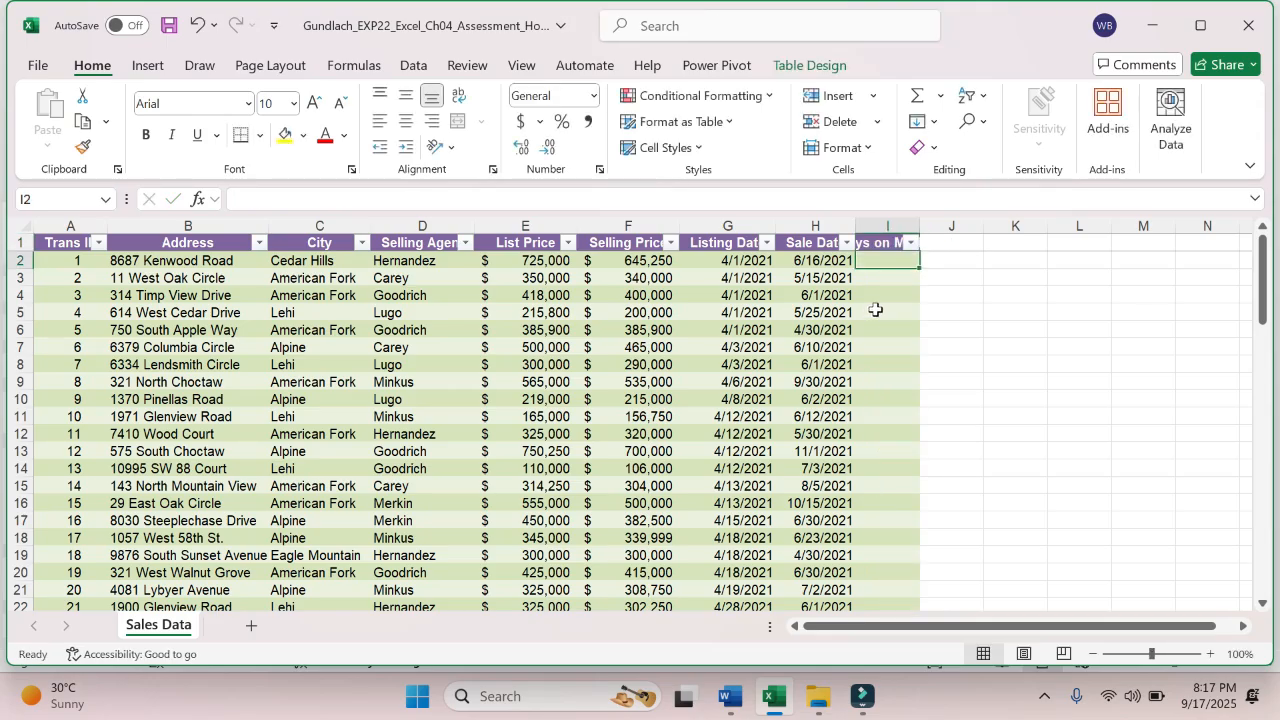
- AutoFit the widths of columns A through I to their contents and select cell I2
double_click(918, 221)
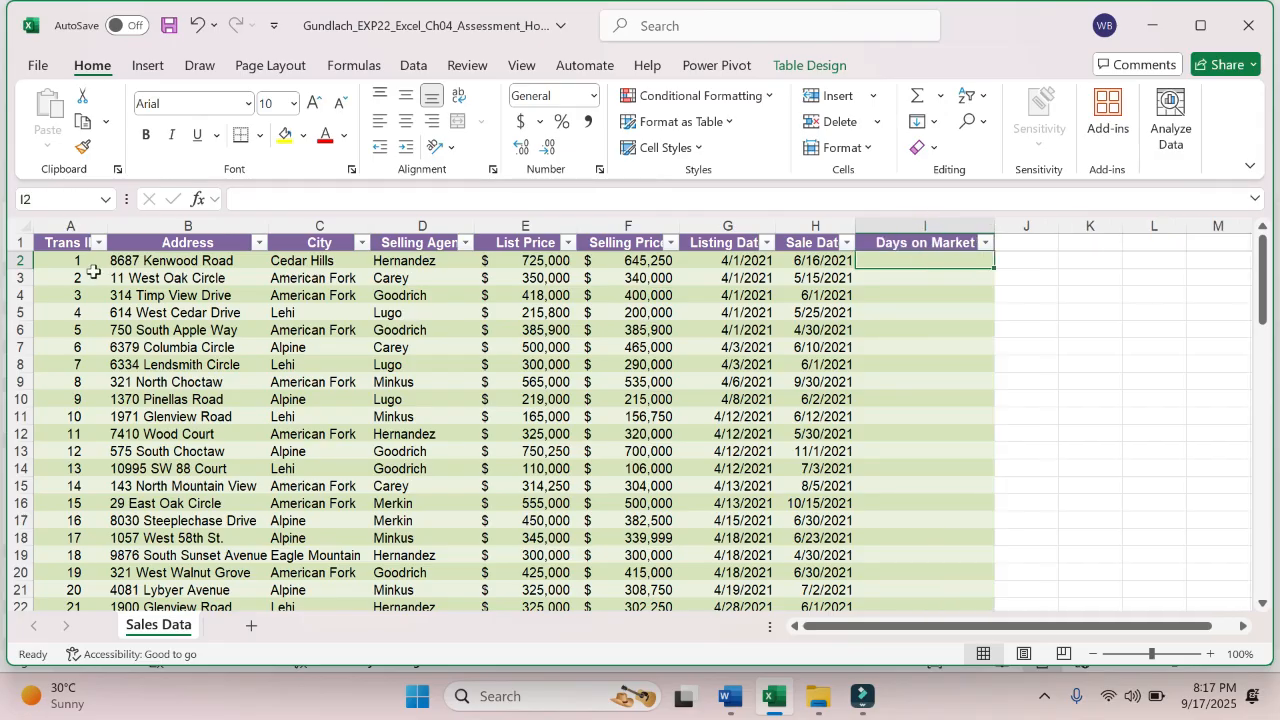
left_click_drag(87, 228, 929, 215)
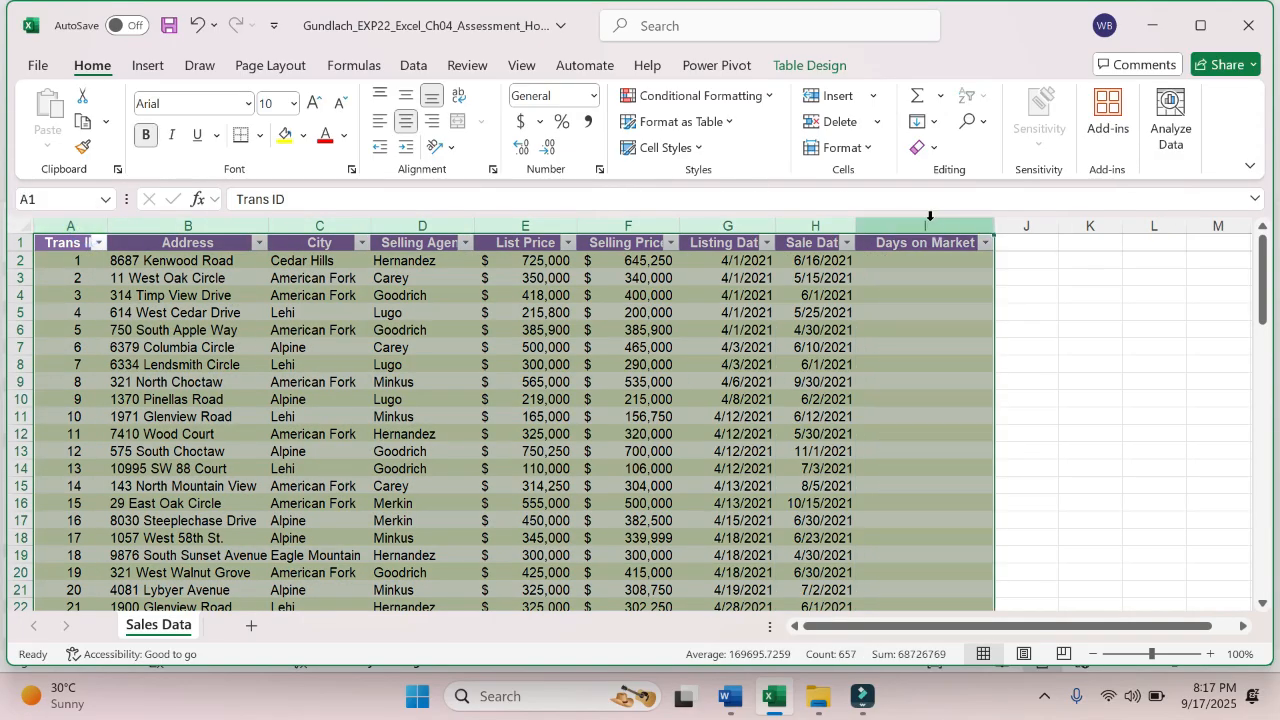
double_click(857, 224)
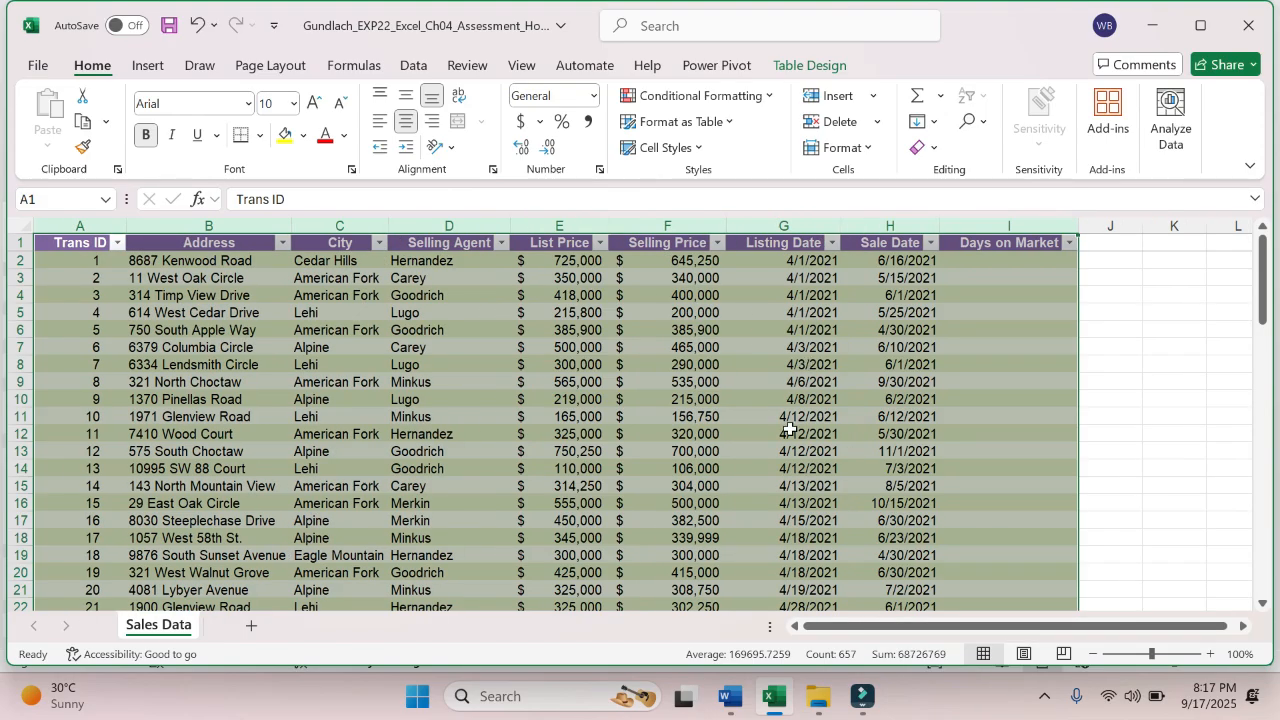
left_click(1012, 261)
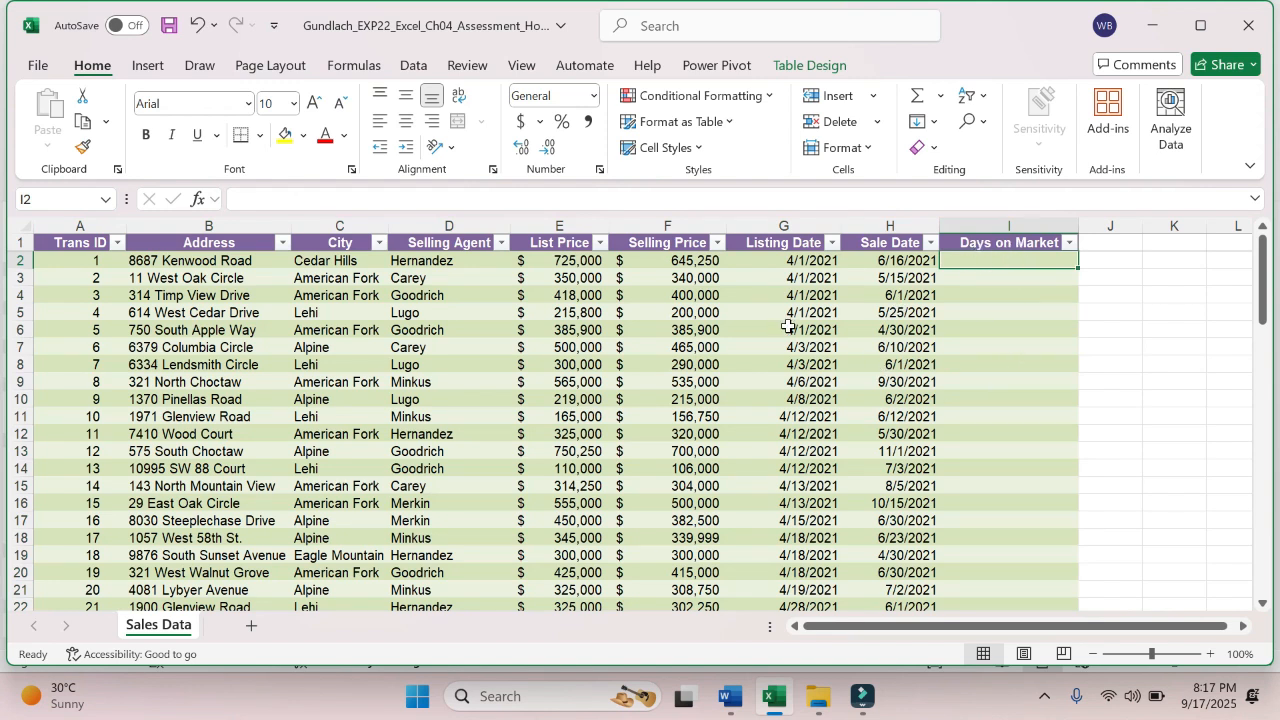
- Switch to the Word instructions and highlight "Use unqualified structured references" in step 6 in yellow
left_click(746, 708)
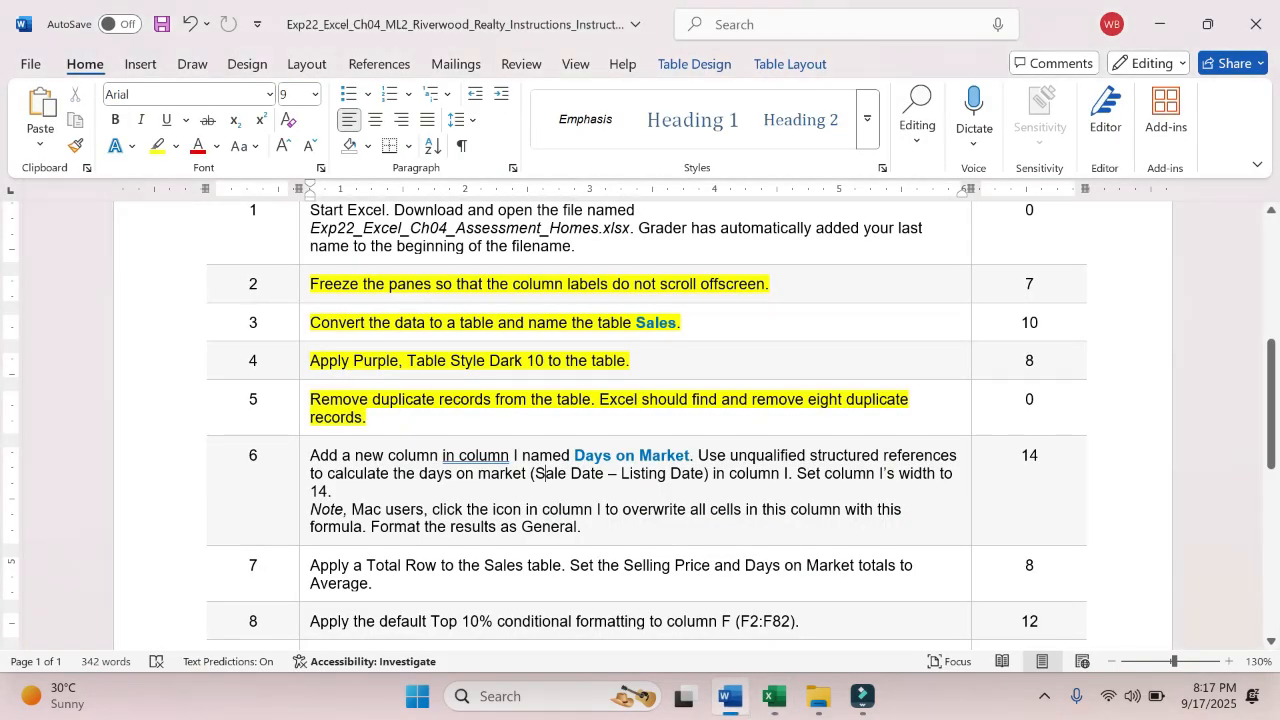
left_click_drag(698, 455, 957, 456)
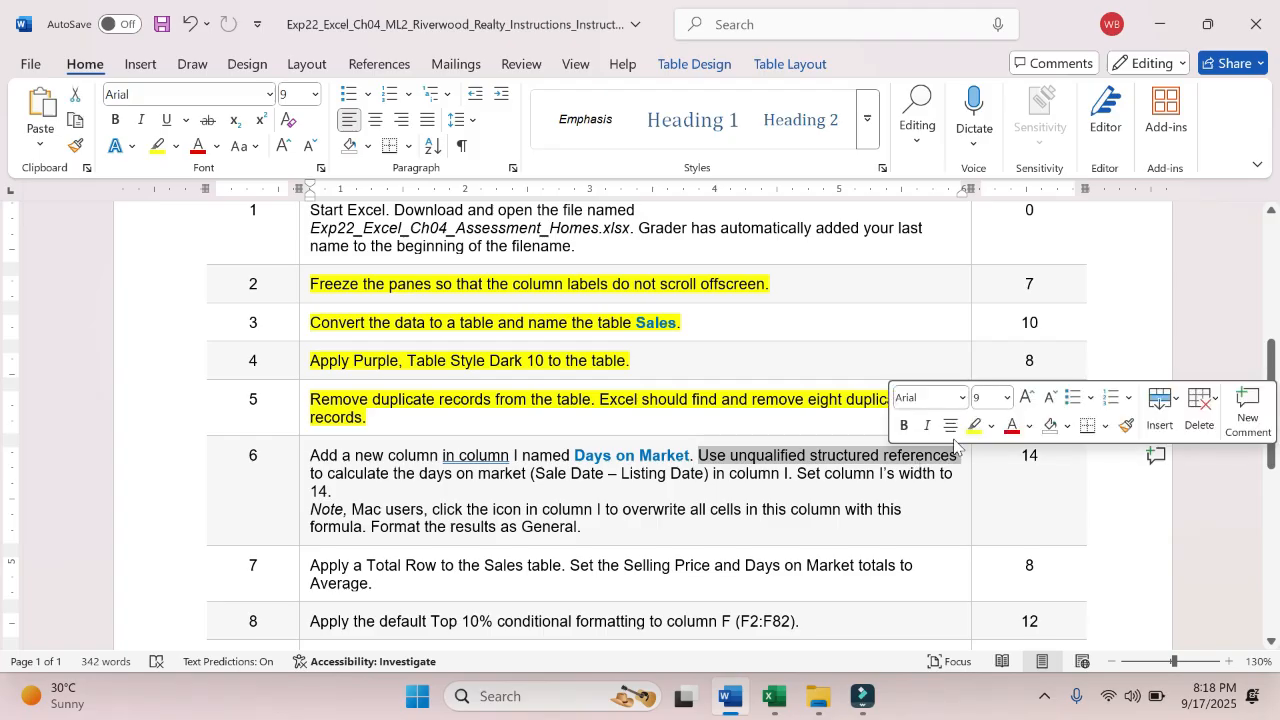
left_click(975, 427)
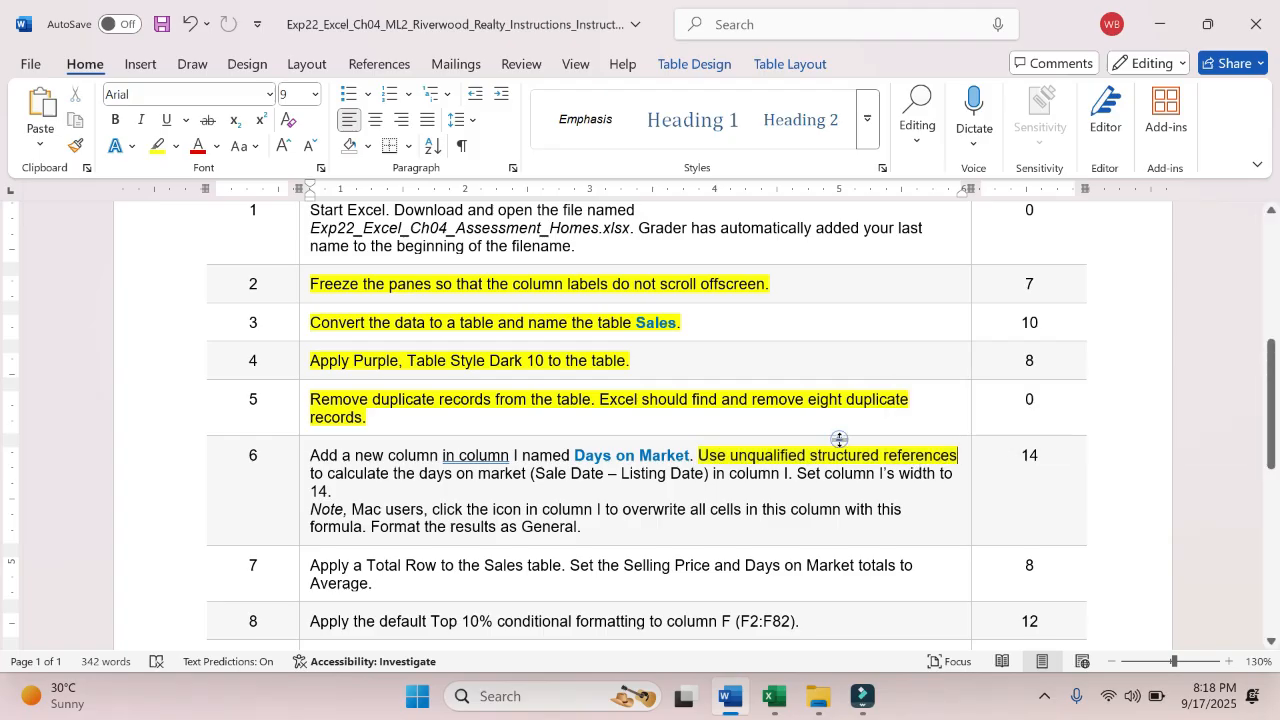
- Highlight "(Sale Date – Listing Date" in step 6 of the instructions in yellow
scroll(843, 455, "up", 5)
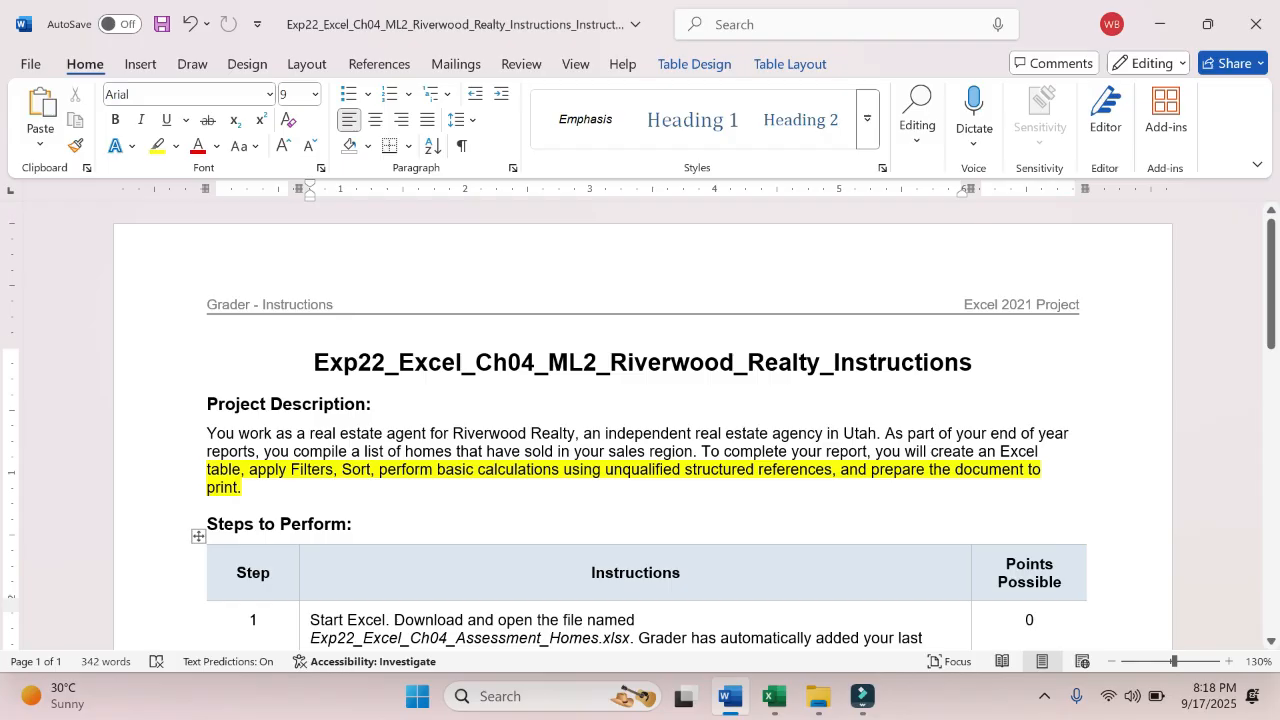
scroll(756, 478, "down", 10)
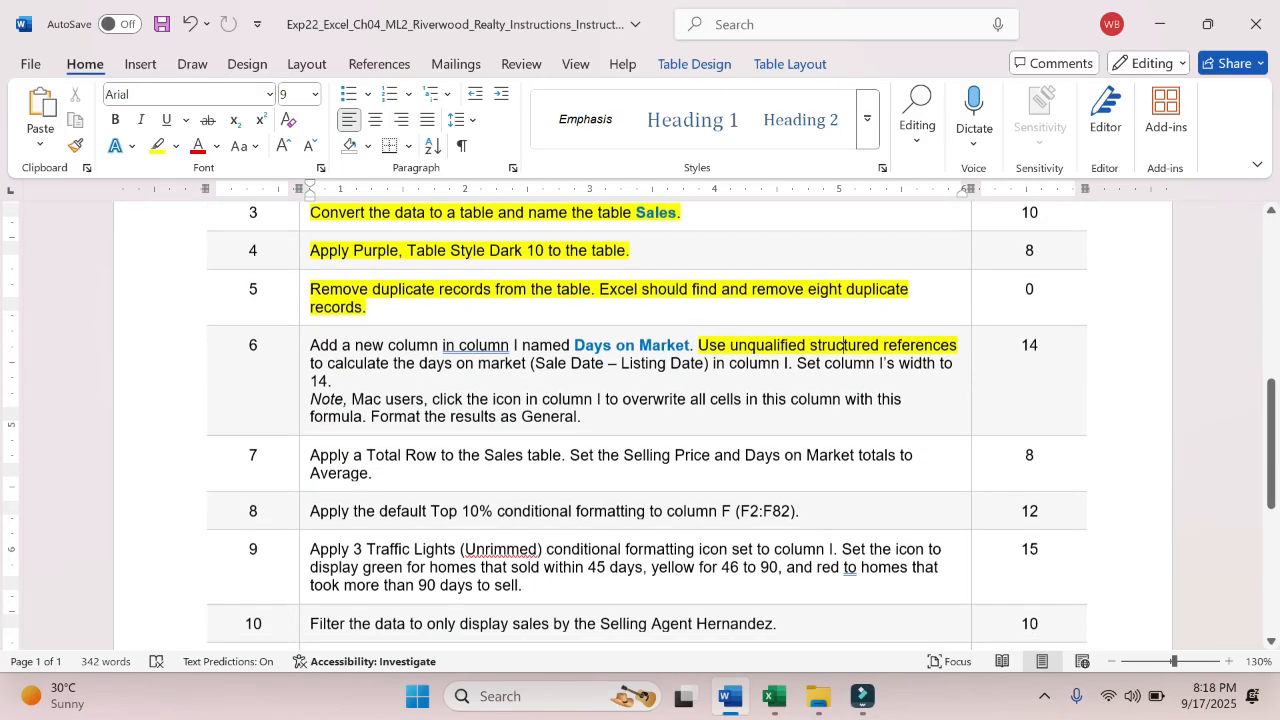
scroll(756, 478, "up", 2)
scroll(756, 478, "up", 3)
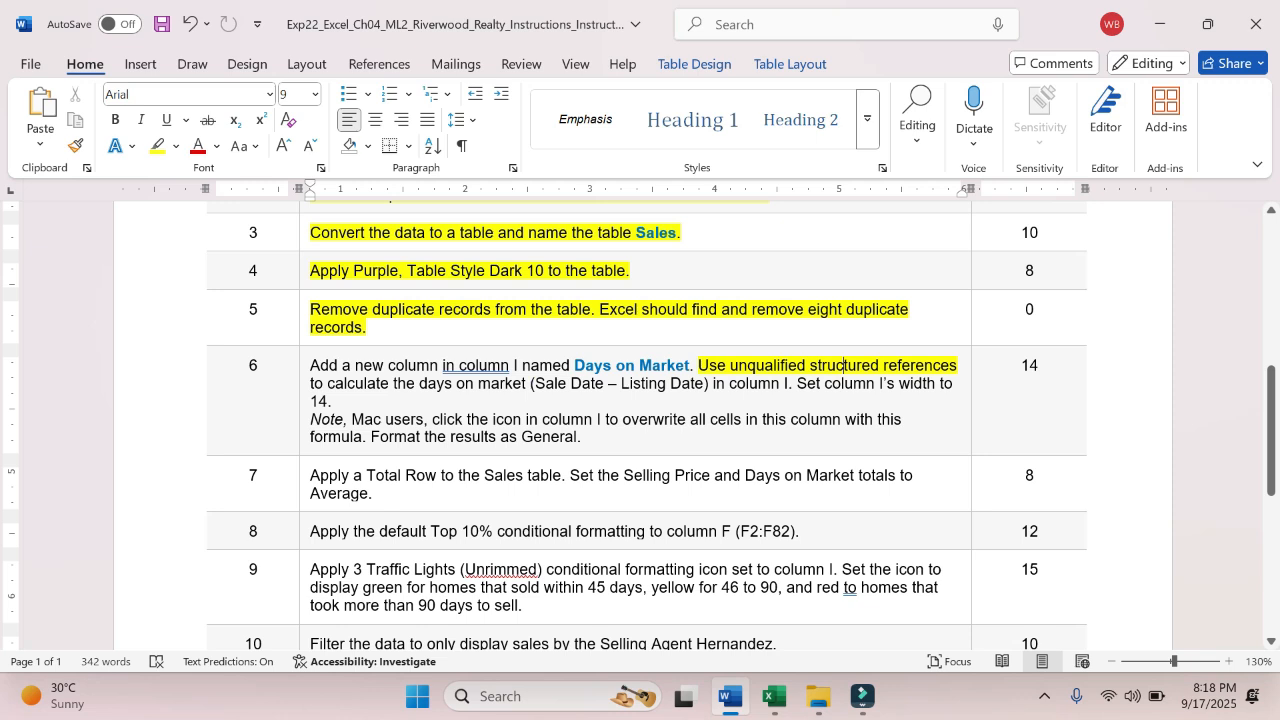
left_click_drag(530, 384, 704, 385)
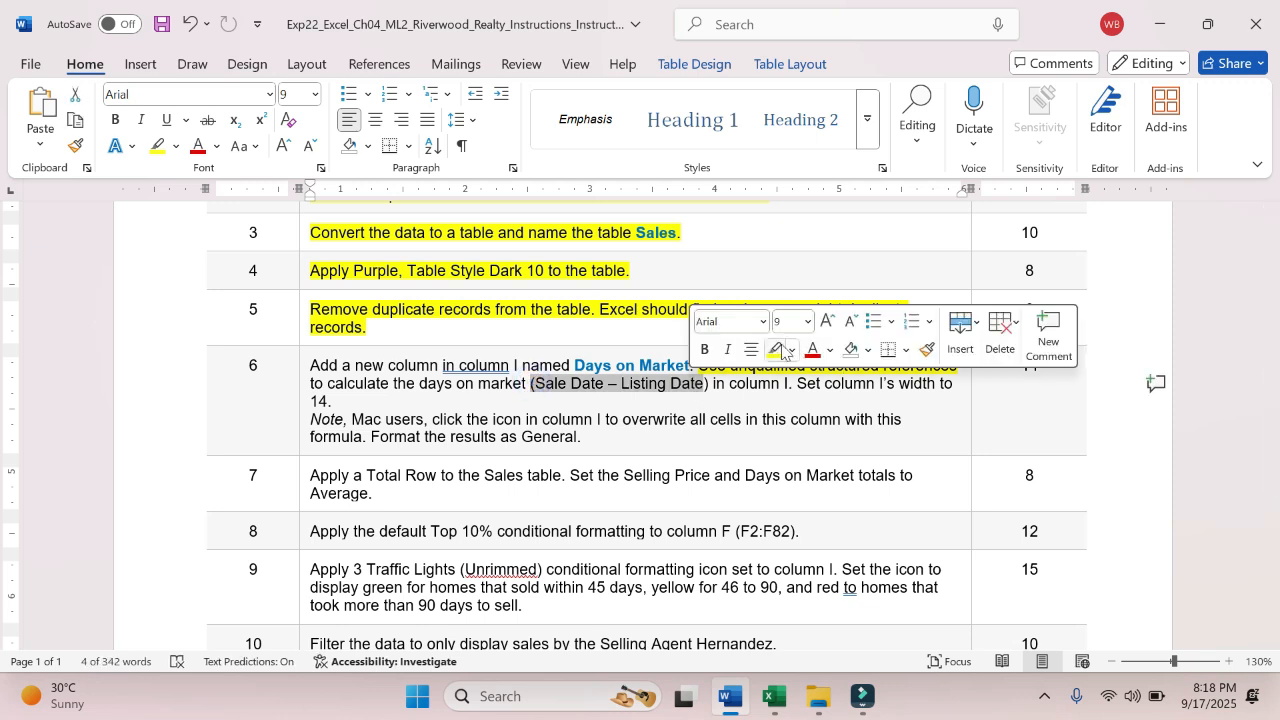
left_click(781, 350)
left_click(753, 397)
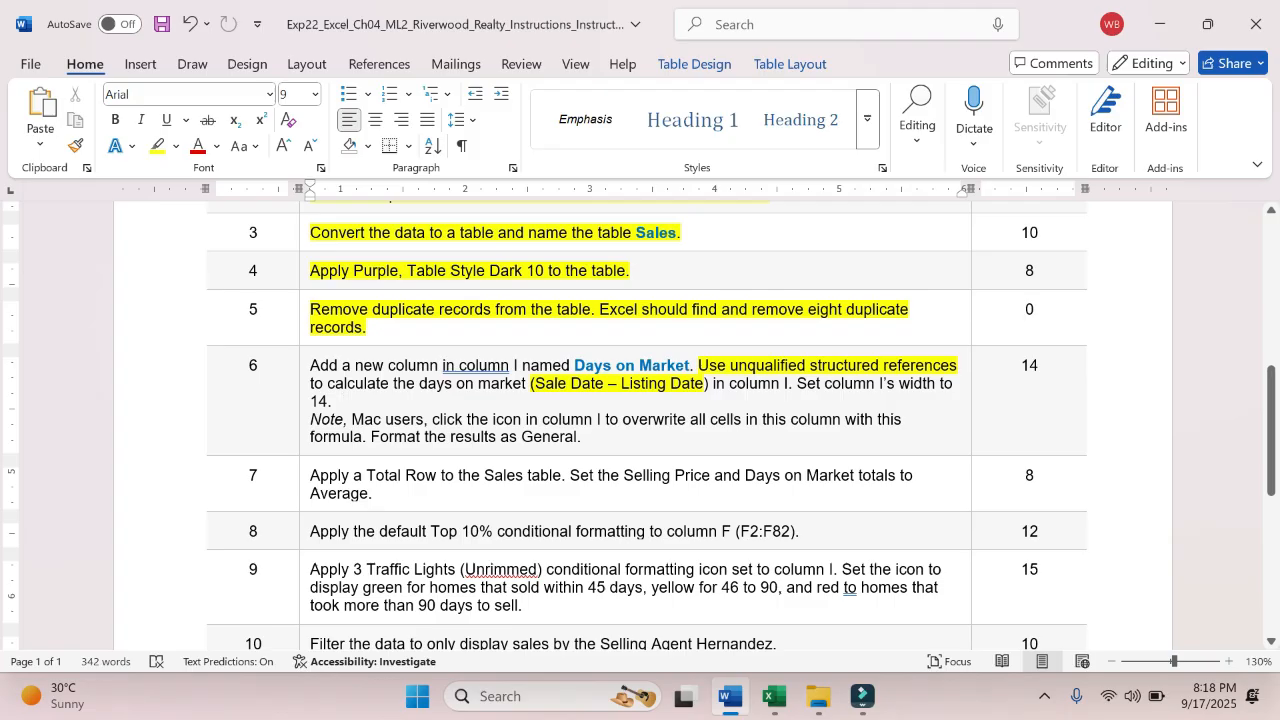
- Switch to Excel and enter the formula =[@[Sale Date]]-[@[Listing Date]] in I2 to fill the Days on Market column
left_click(775, 697)
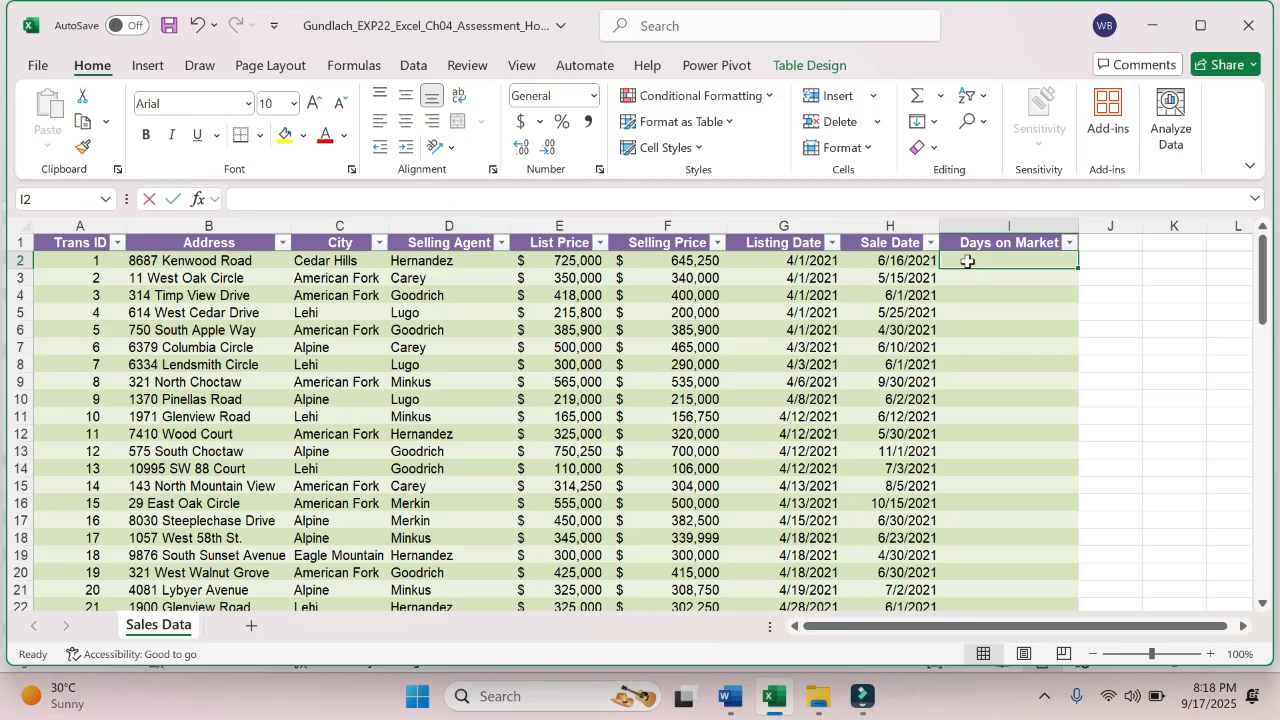
type("=")
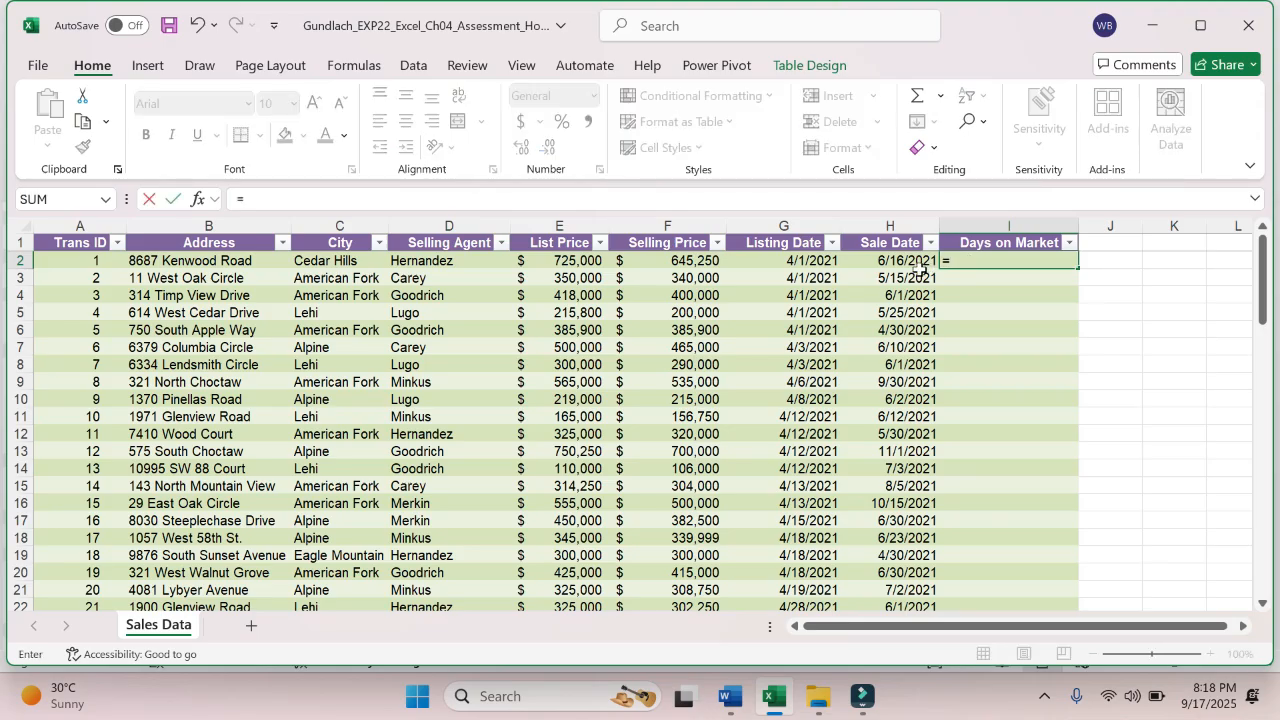
left_click(905, 259)
type("-")
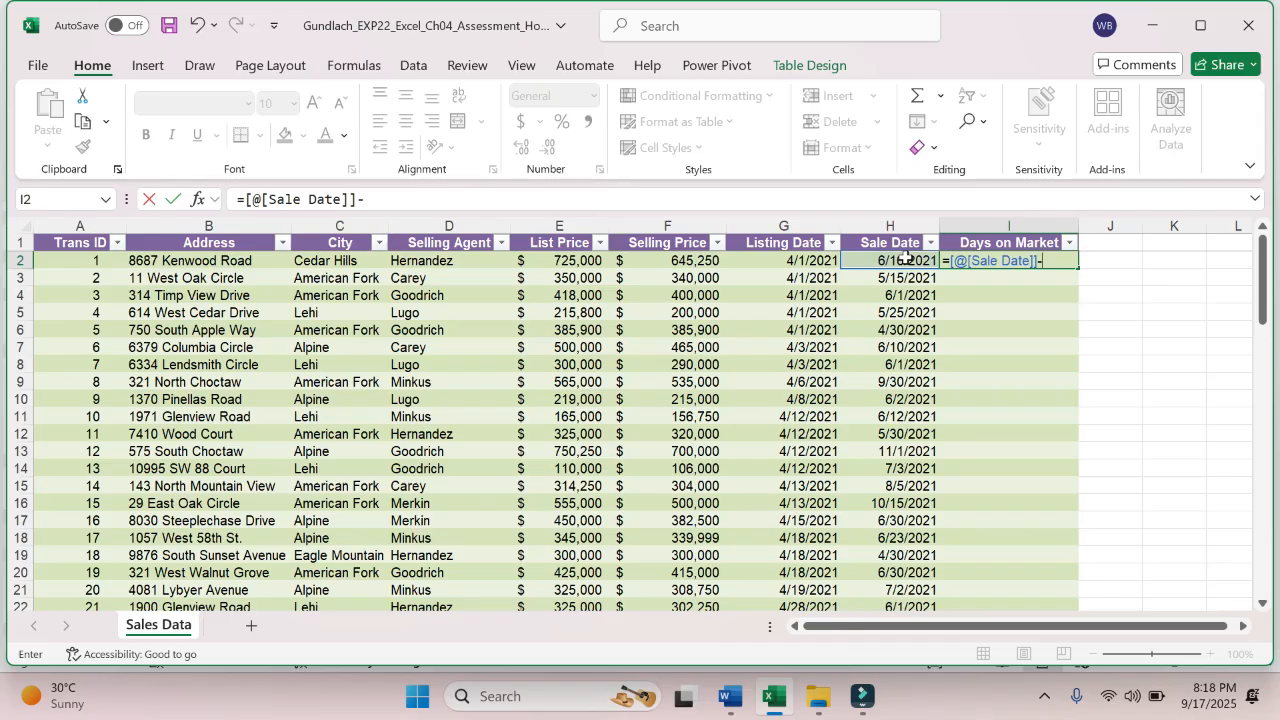
left_click(731, 702)
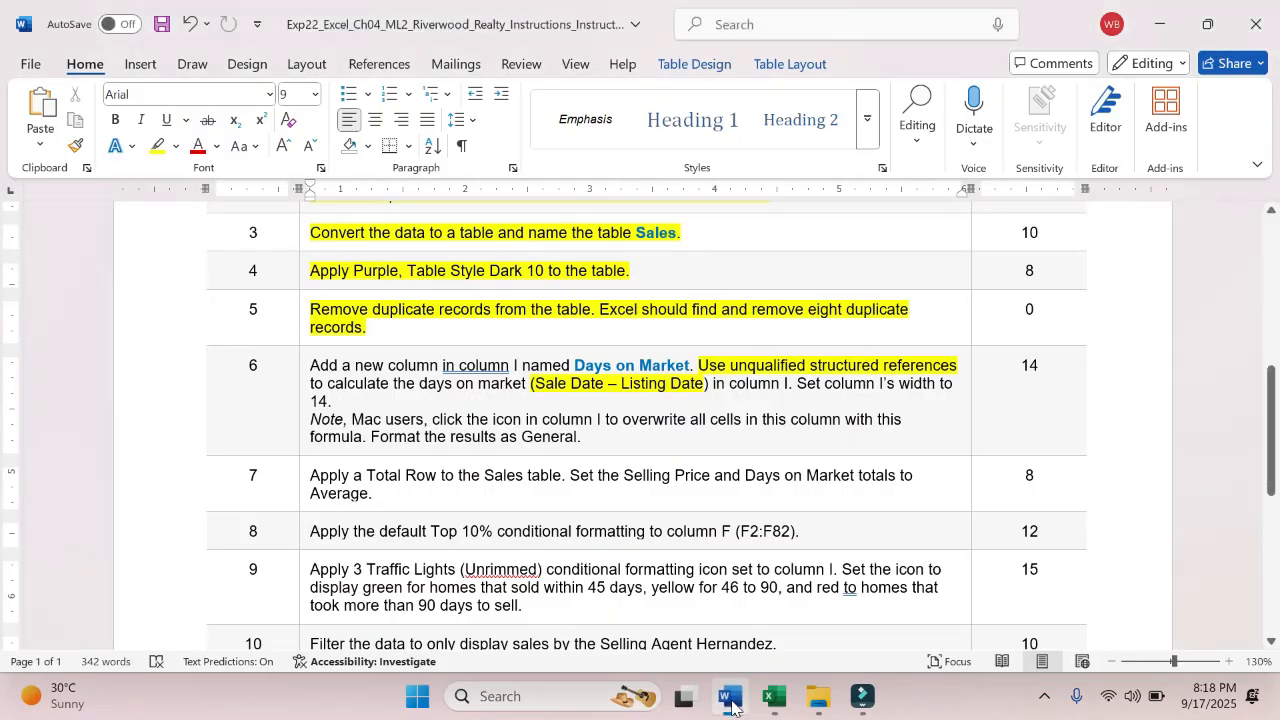
left_click(775, 698)
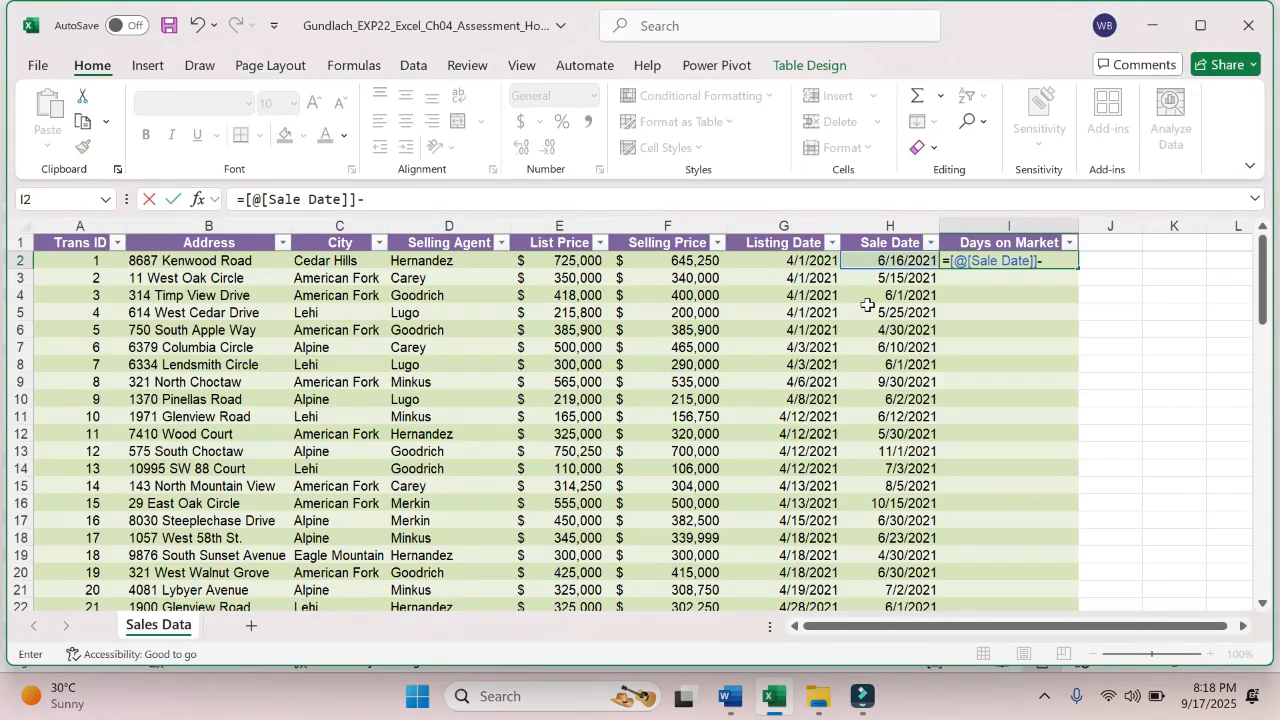
left_click(800, 259)
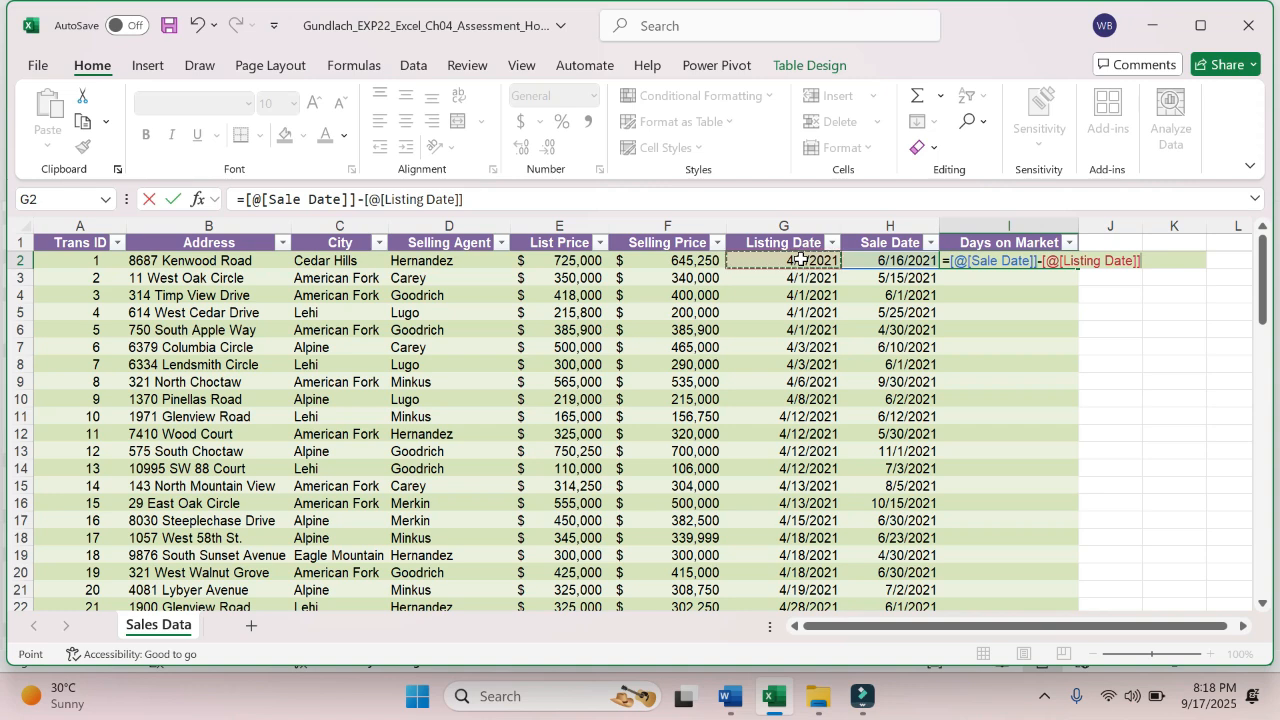
key("Return")
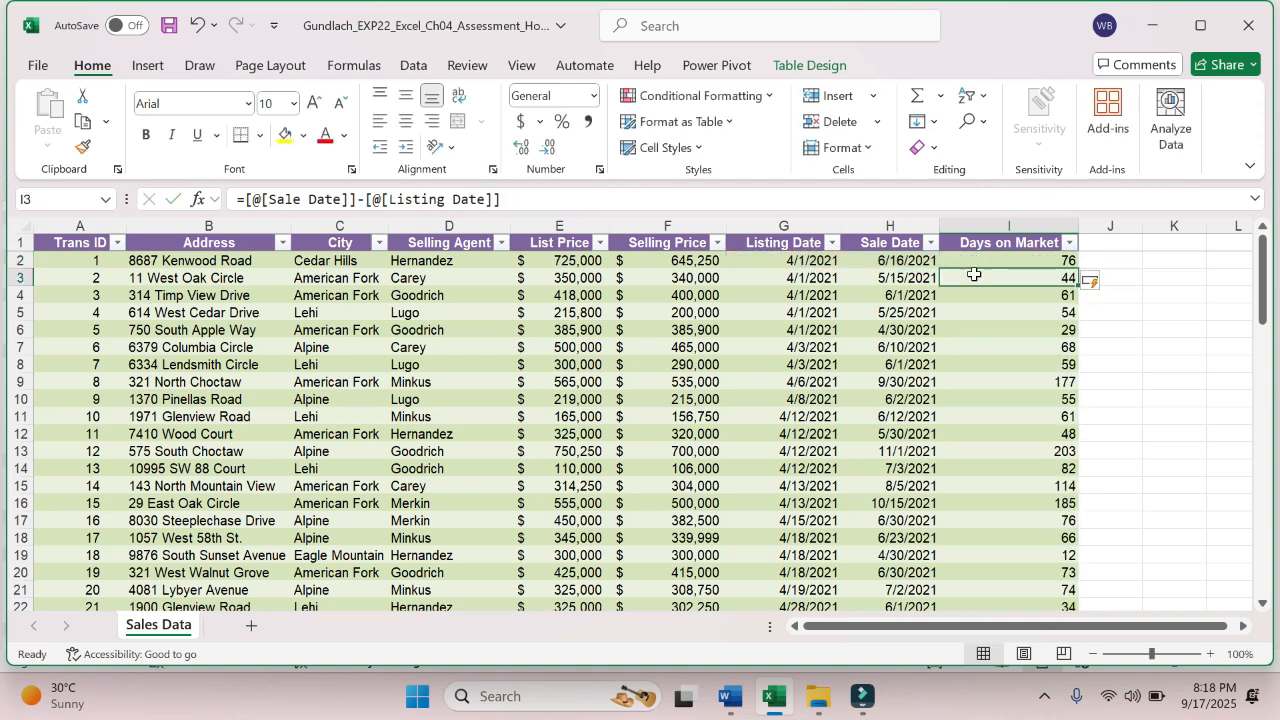
- Review the calculated Days on Market values down to the end of the table and return to the header in I1
left_click(1054, 399)
key("Down")
key("Down")
key("Down")
key("Down")
key("Down")
key("Down")
key("Down")
key("Down")
key("Down")
key("Down")
key("Down")
key("Down")
key("Down")
key("Down")
key("Down")
key("Down")
key("Down")
key("Down")
key("Down")
key("Down")
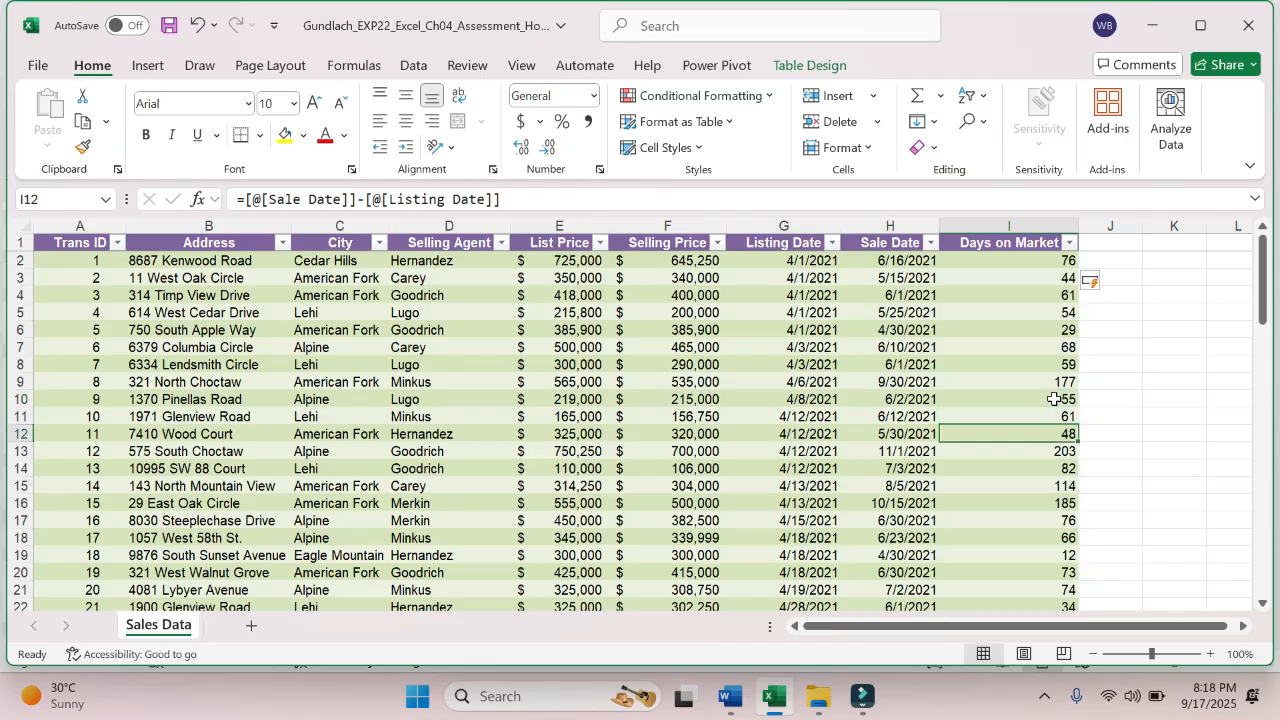
key("Down")
key("Down")
key("Down")
key("Down")
key("Down")
key("Down")
key("Down")
key("Down")
key("Down")
key("Down")
key("Down")
key("Down")
key("Down")
key("Down")
key("Down")
key("Down")
key("Down")
key("Down")
key("Down")
key("Down")
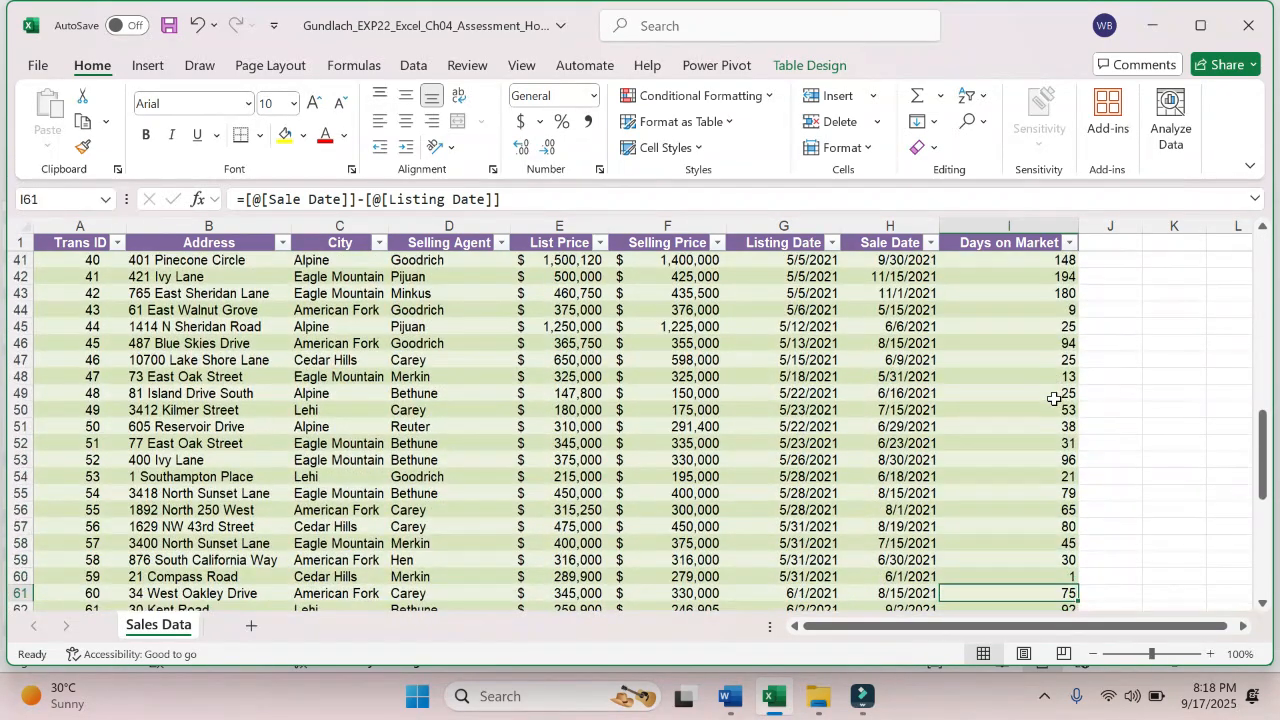
key("Down")
key("Down")
key("Down")
key("Down")
key("Down")
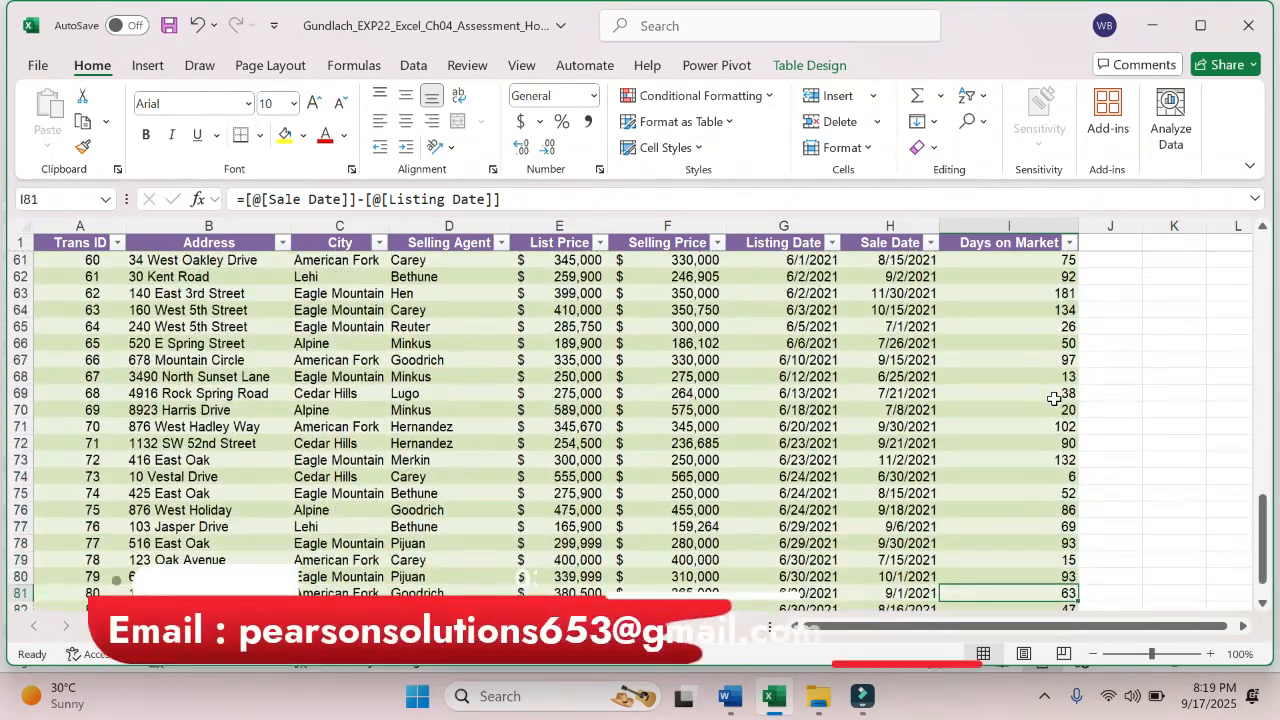
key("Up")
key("Up")
key("Up")
key("Up")
key("Up")
key("Up")
key("Up")
key("Up")
key("Up")
key("Up")
key("Up")
key("Up")
key("Up")
key("Up")
key("Up")
key("Up")
key("Up")
key("Up")
key("Up")
key("Up")
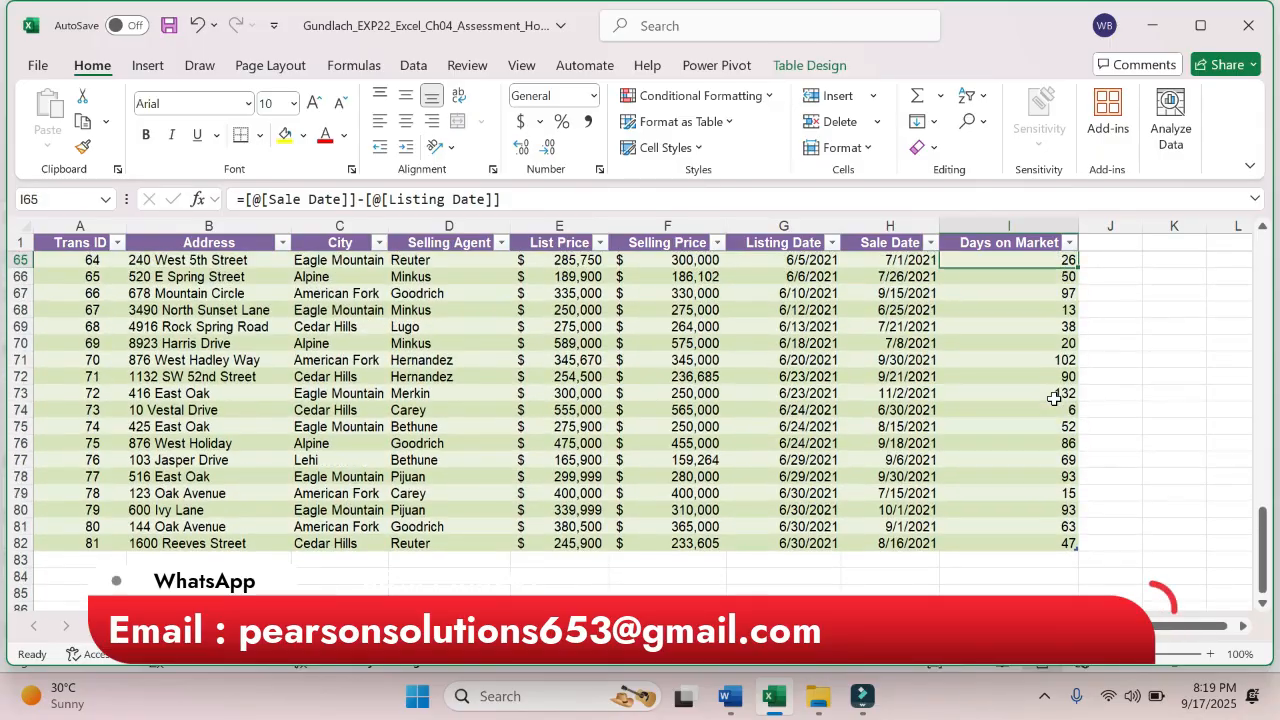
key("Up")
key("Up")
key("Up")
key("Up")
key("Up")
key("Up")
key("Up")
key("Up")
key("Up")
key("Up")
key("Up")
key("Up")
key("Up")
key("Up")
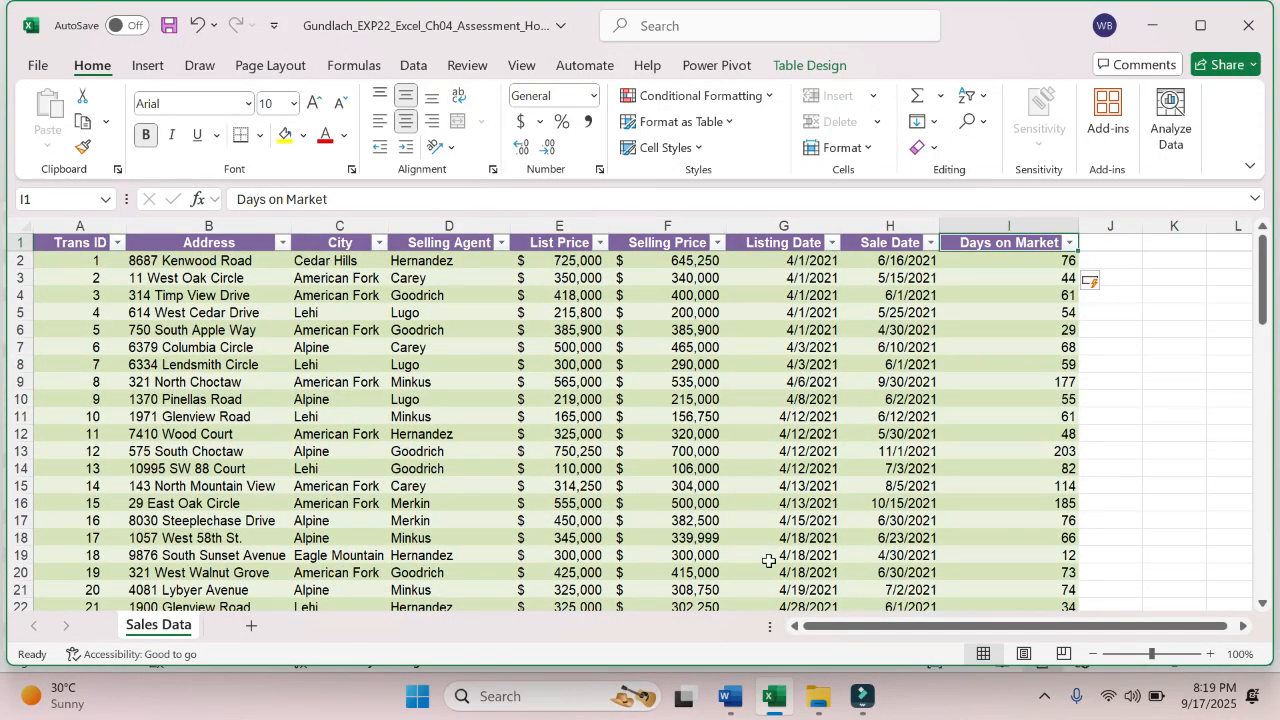
- Save the workbook and check the column width requirement of step 6 in the Word instructions
left_click(38, 65)
left_click(78, 336)
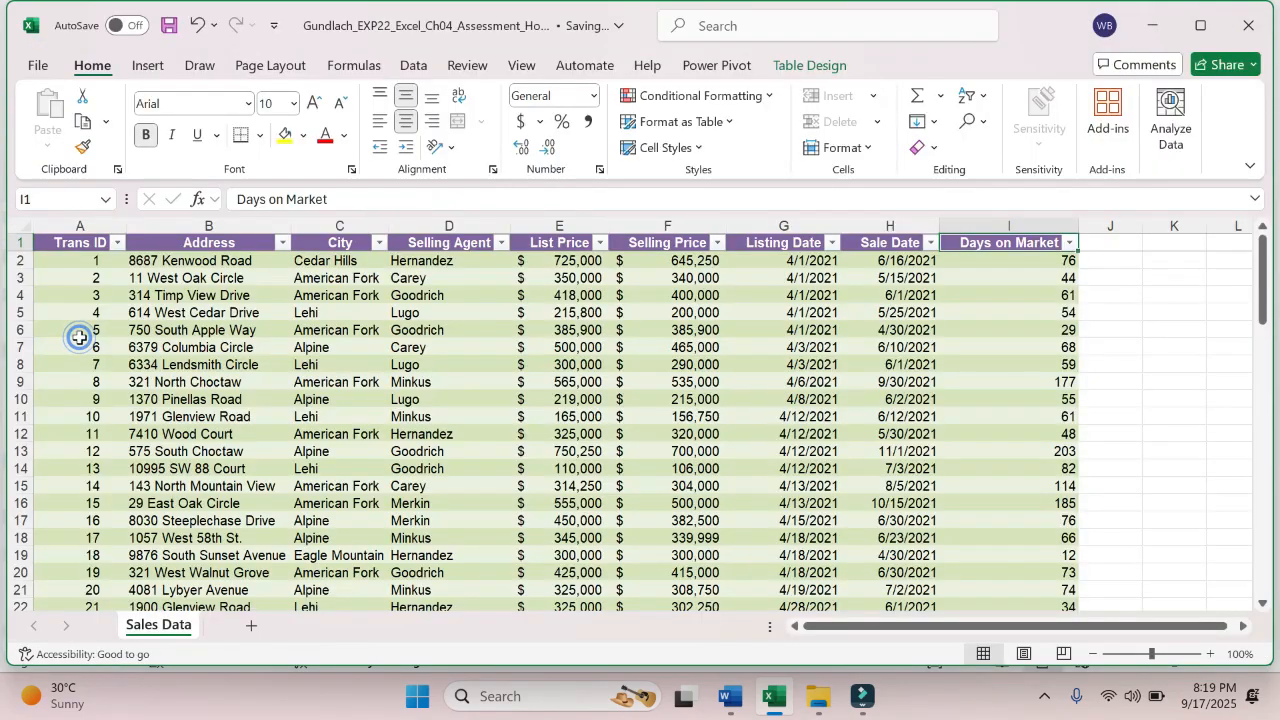
left_click(729, 698)
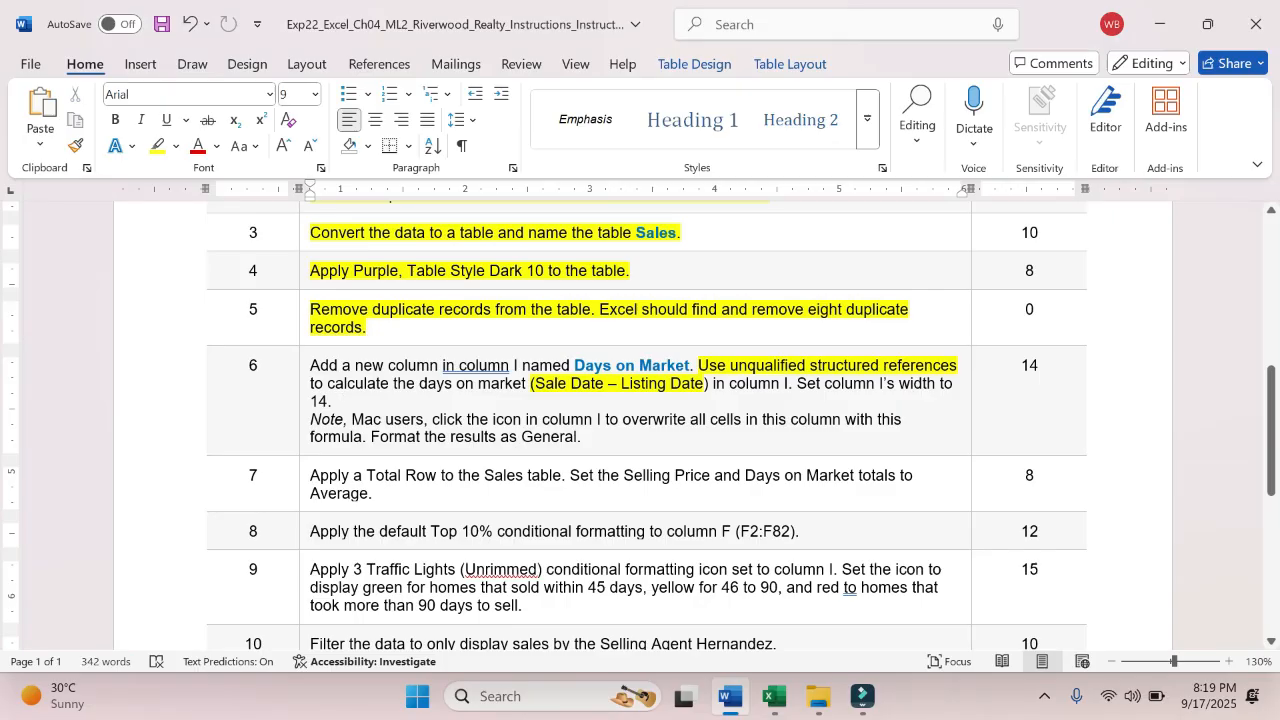
- Return to Excel and set the width of column I to 14
left_click(776, 697)
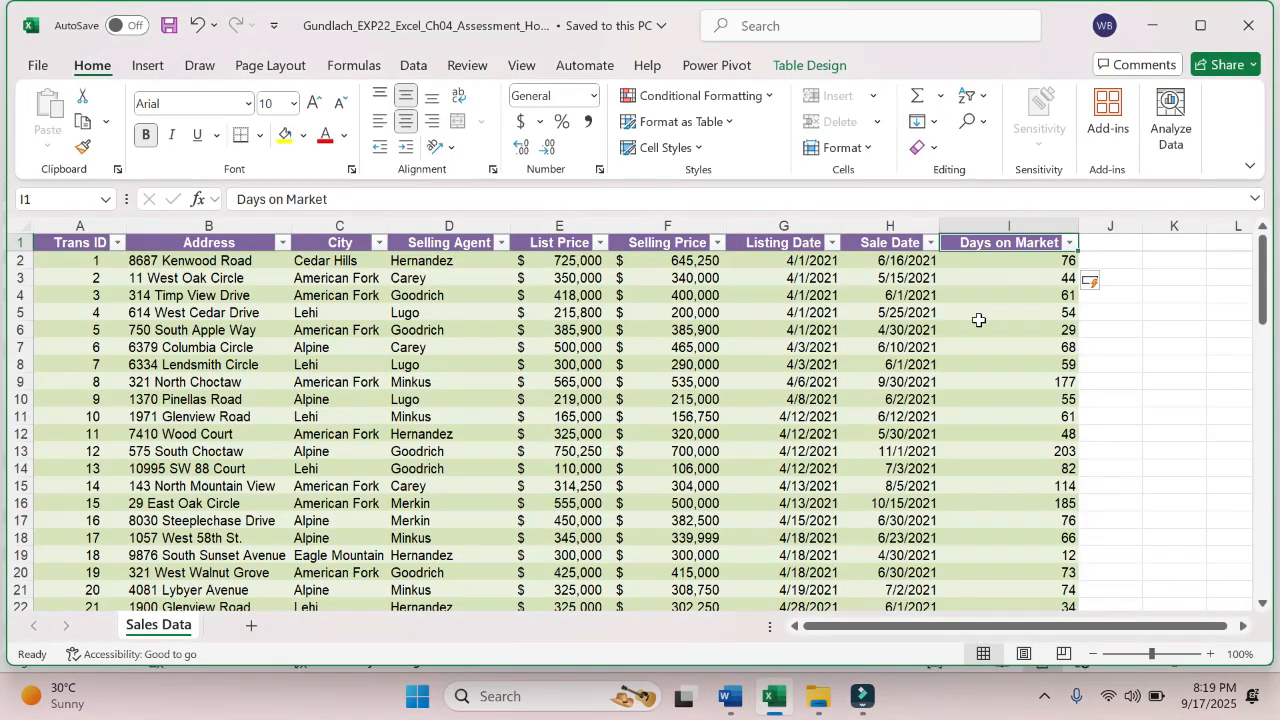
left_click(994, 221)
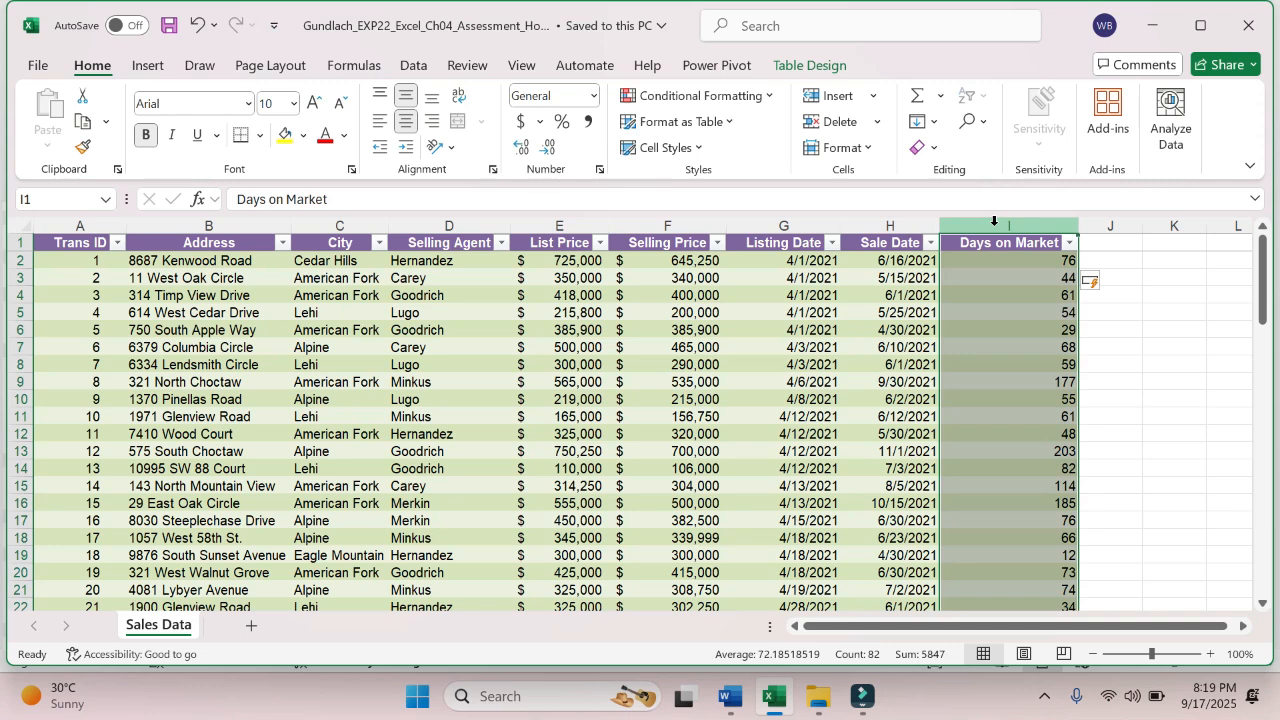
right_click(995, 225)
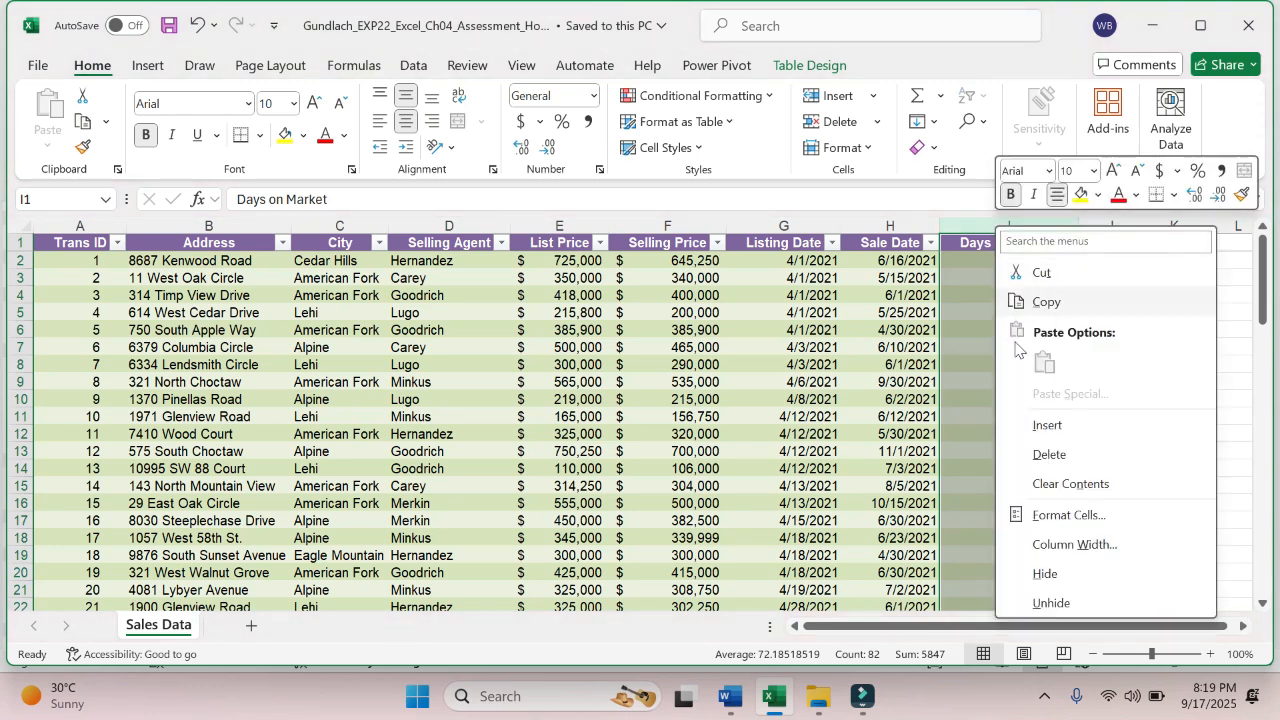
left_click(1062, 544)
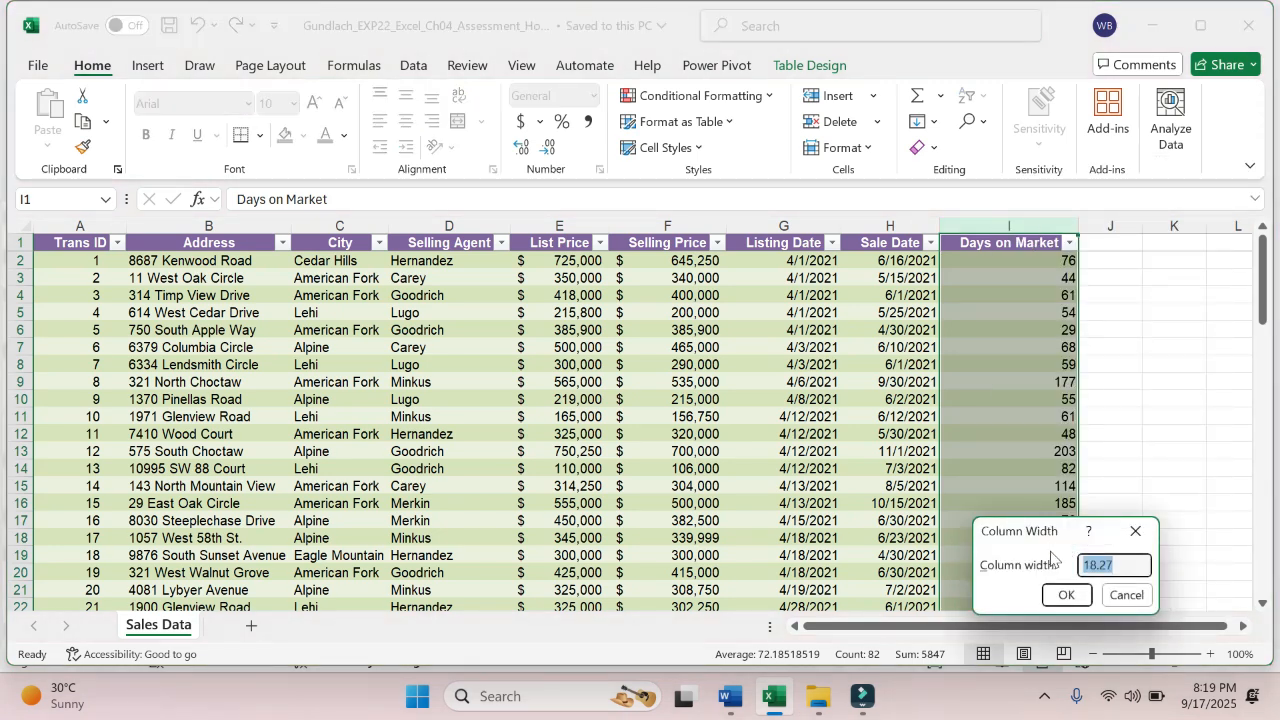
type("14")
left_click(1066, 594)
left_click(985, 451)
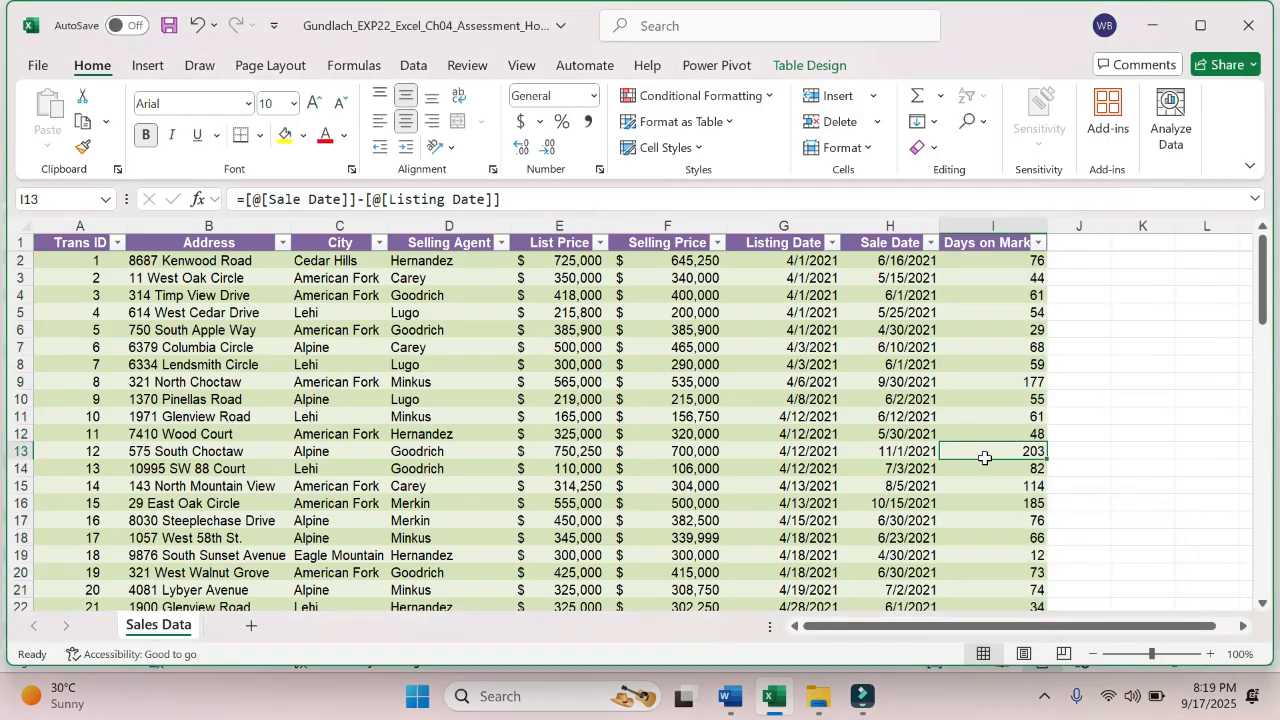
- Check the column width setting of column I again through the Format options and keep it at 14
left_click(991, 222)
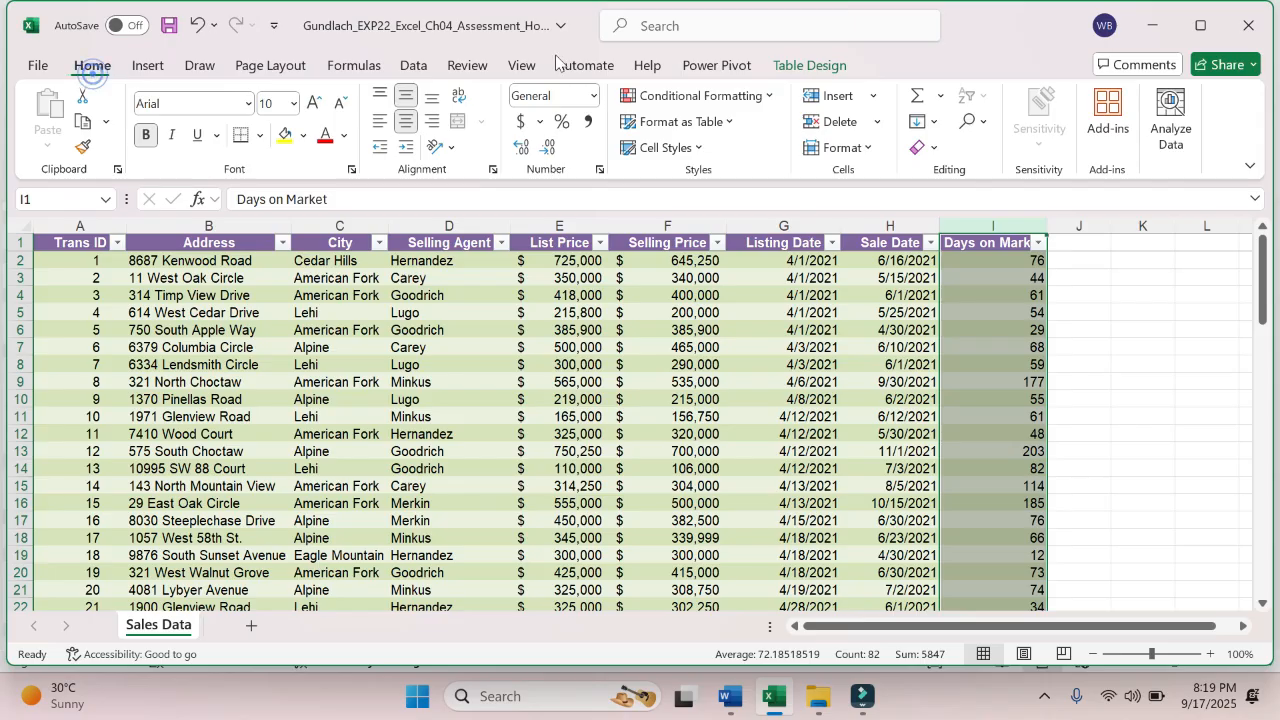
left_click(852, 150)
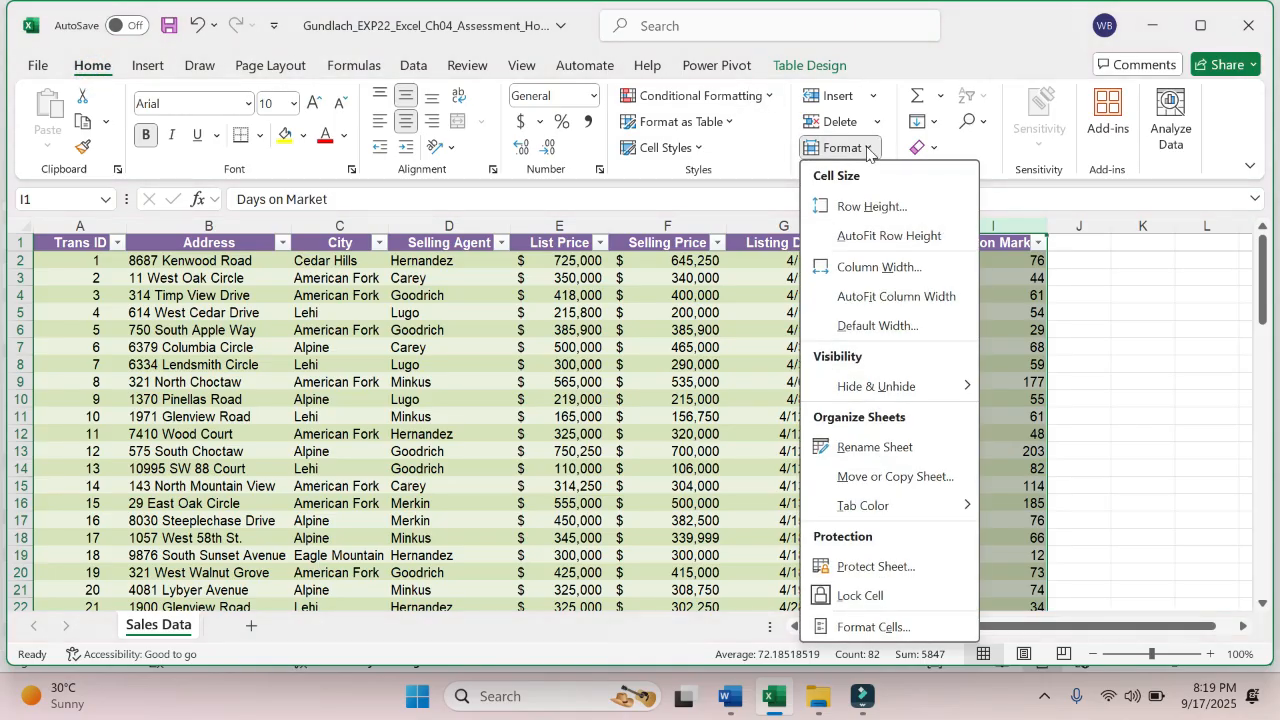
left_click(889, 268)
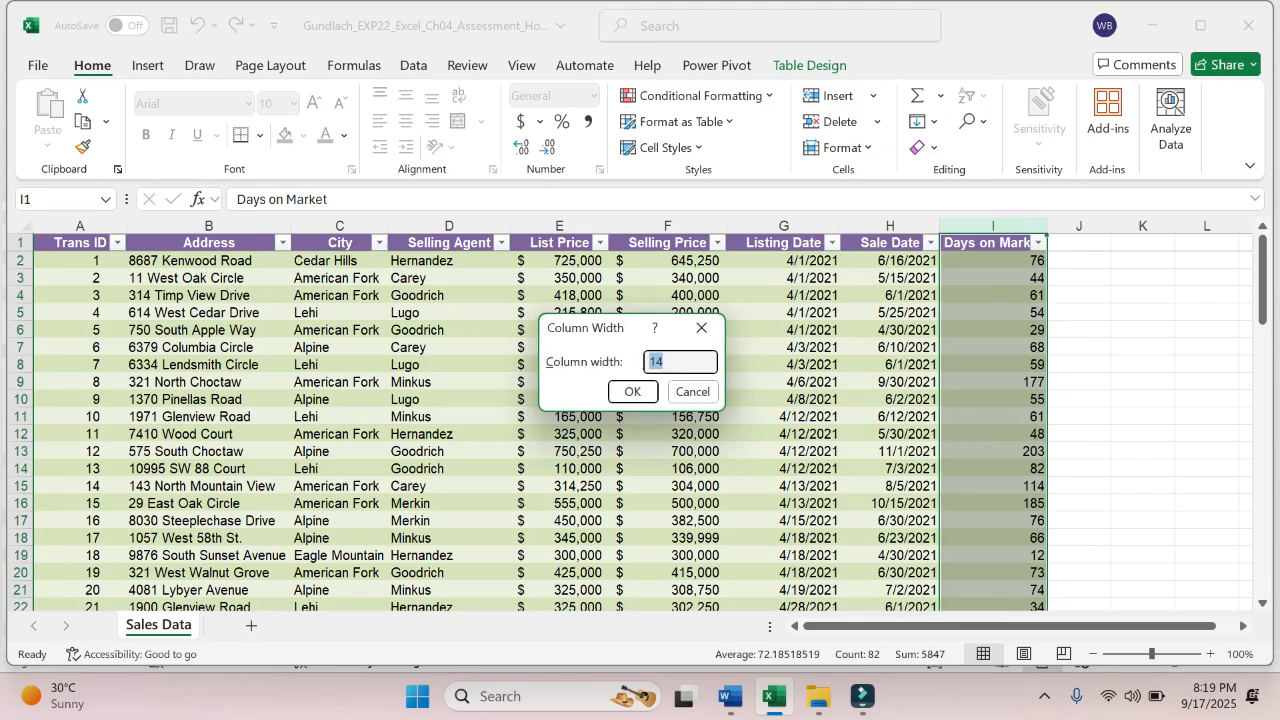
left_click(666, 362)
key("Return")
left_click(680, 382)
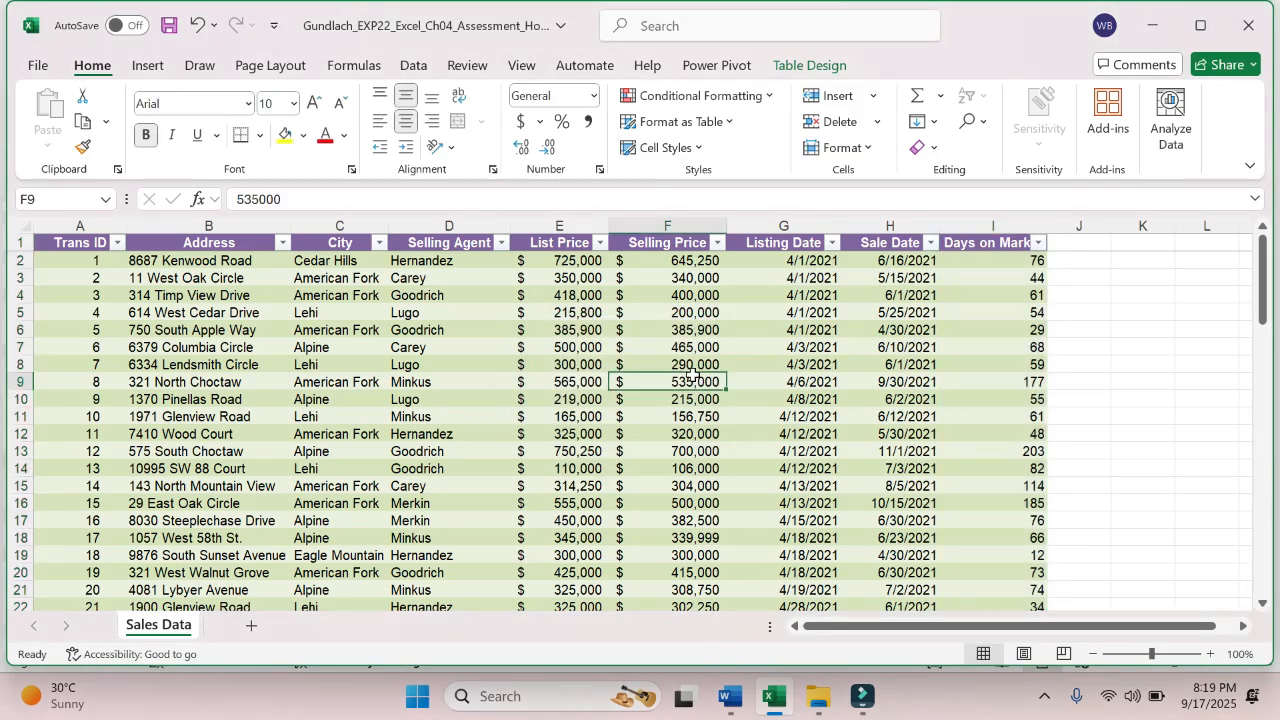
- Save the workbook, then switch to Word and highlight the whole first paragraph of step 6 in yellow
left_click(170, 30)
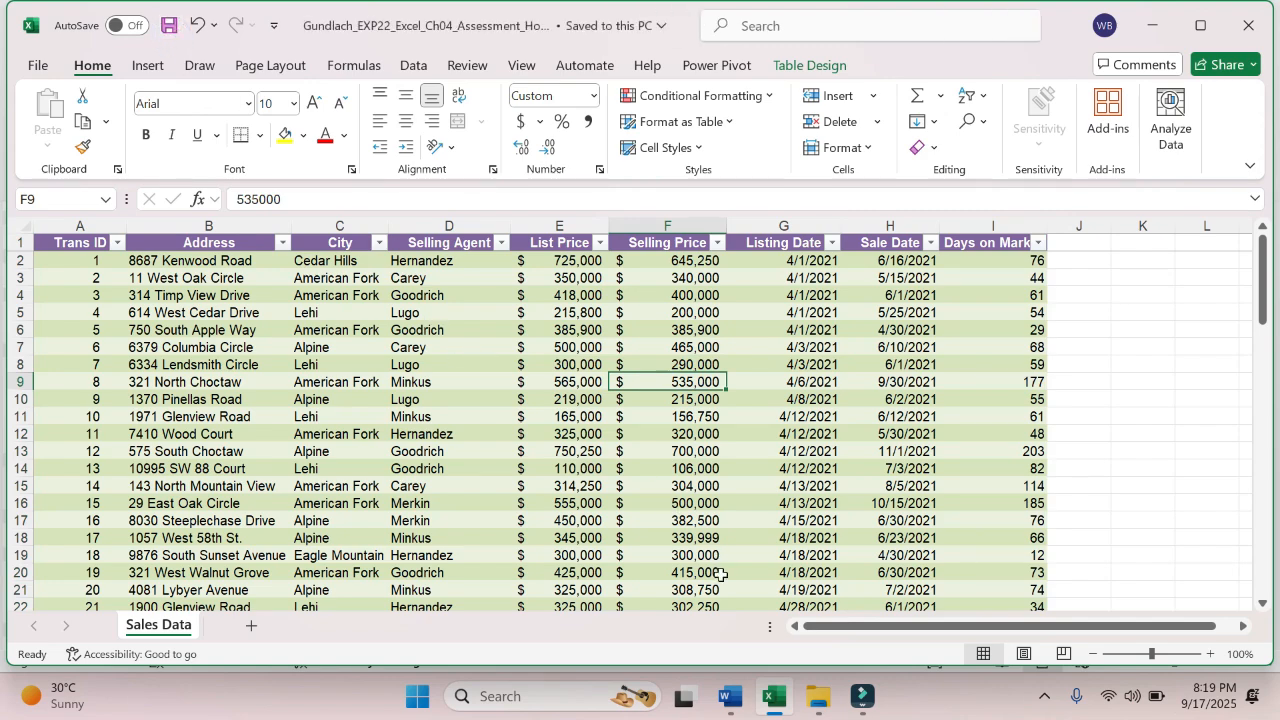
left_click(731, 697)
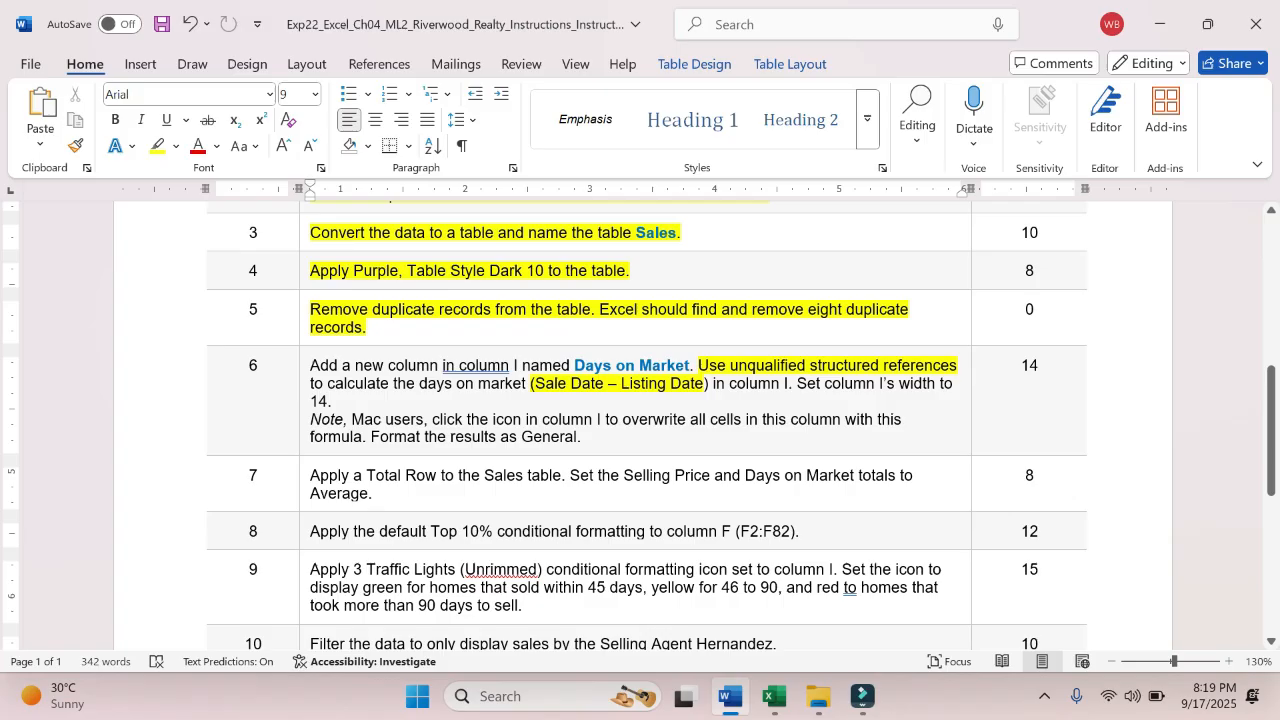
triple_click(320, 365)
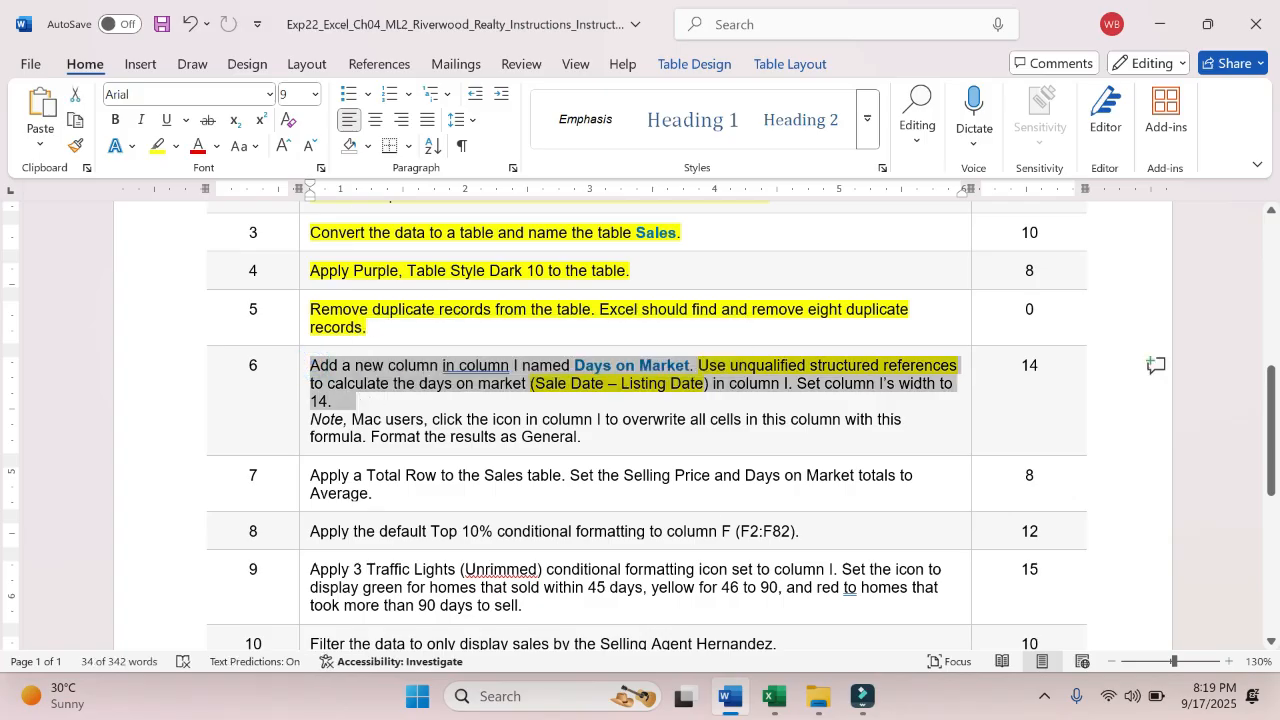
left_click(157, 145)
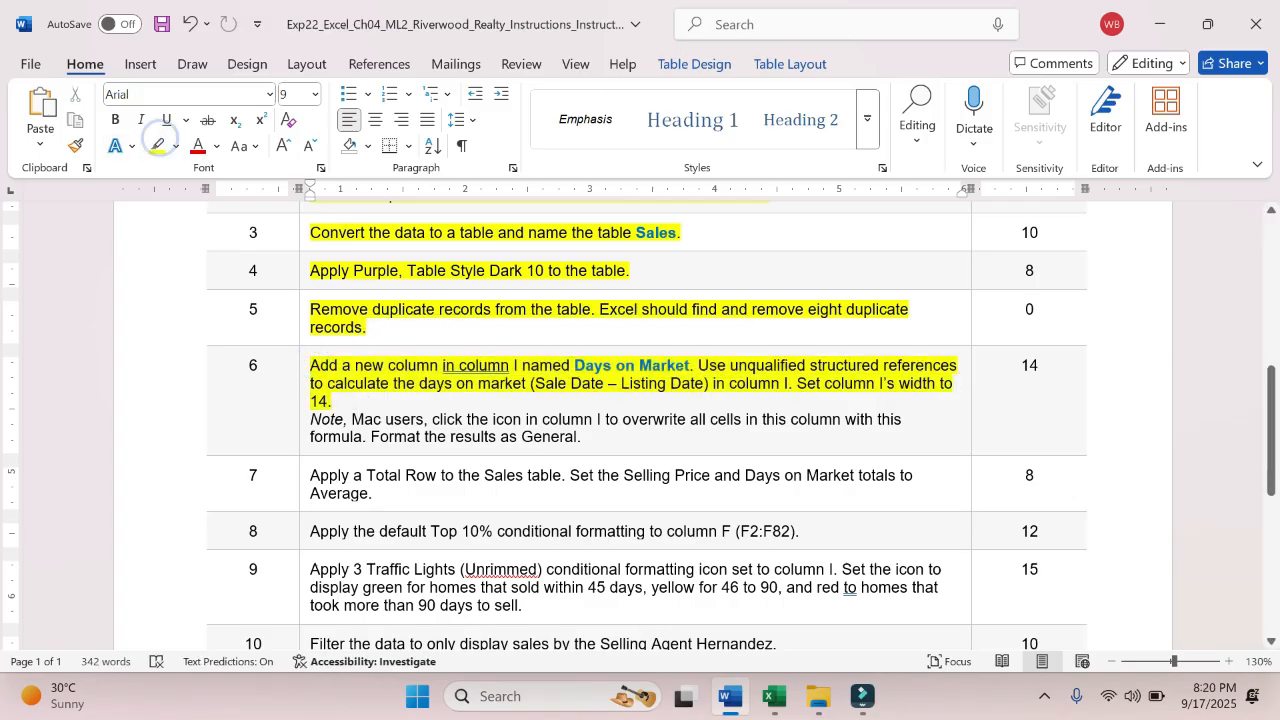
- Switch back to the Excel workbook and save it
left_click(773, 697)
left_click(603, 414)
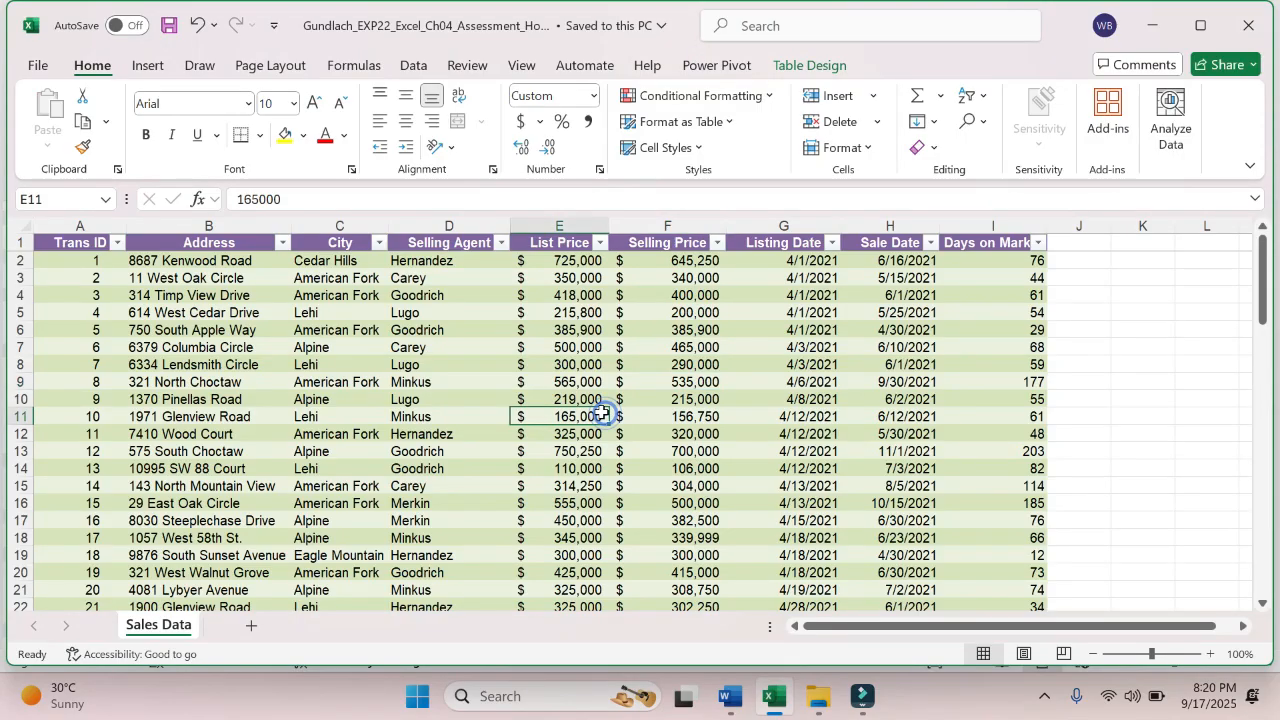
left_click(465, 329)
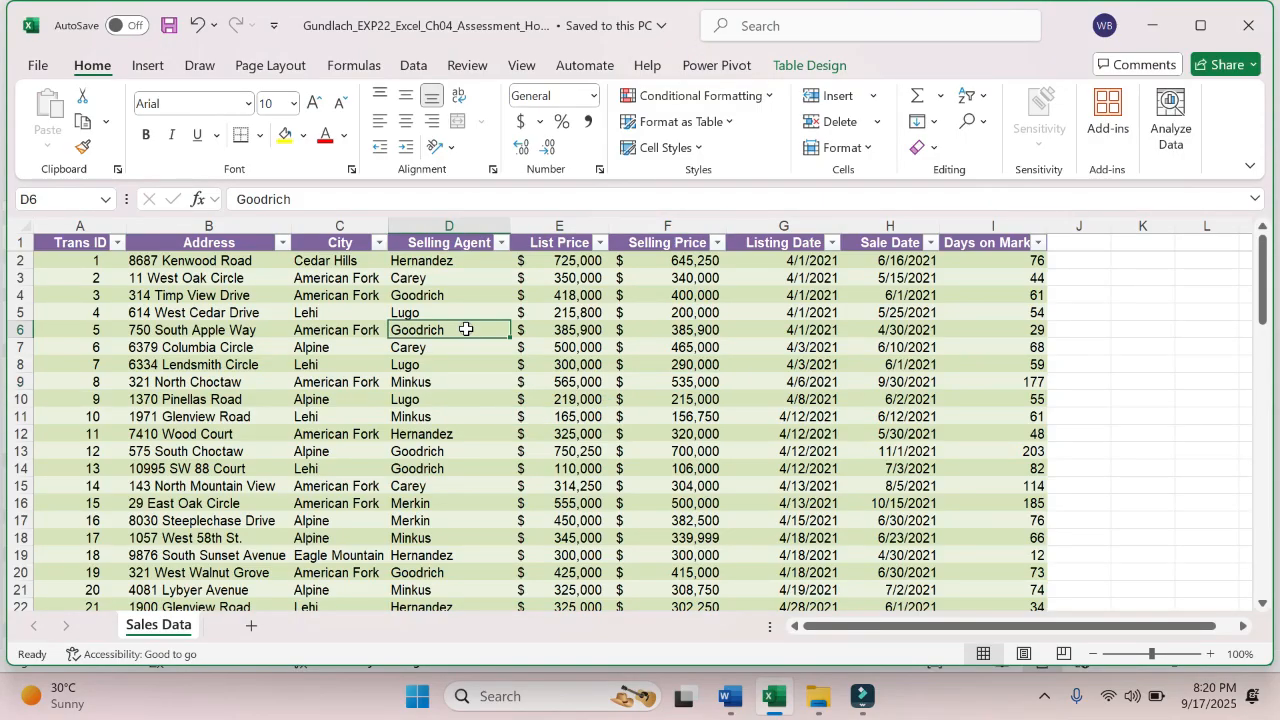
left_click(169, 26)
left_click(38, 66)
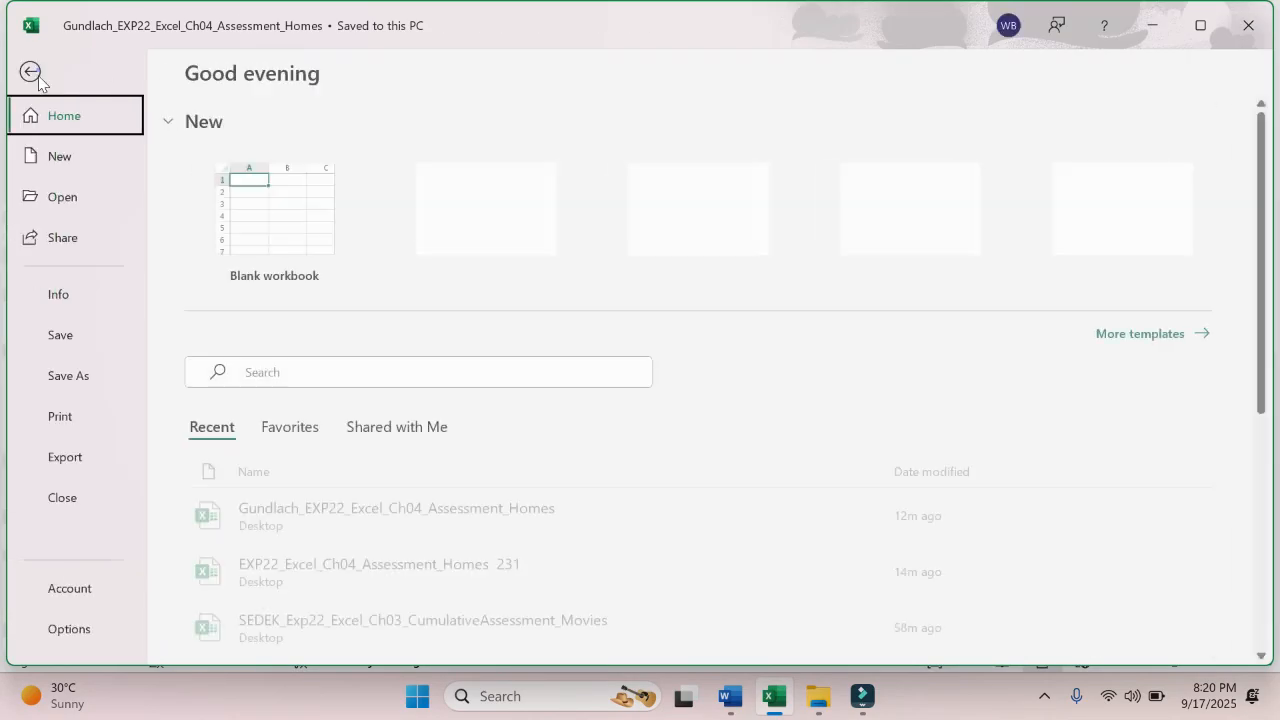
left_click(67, 338)
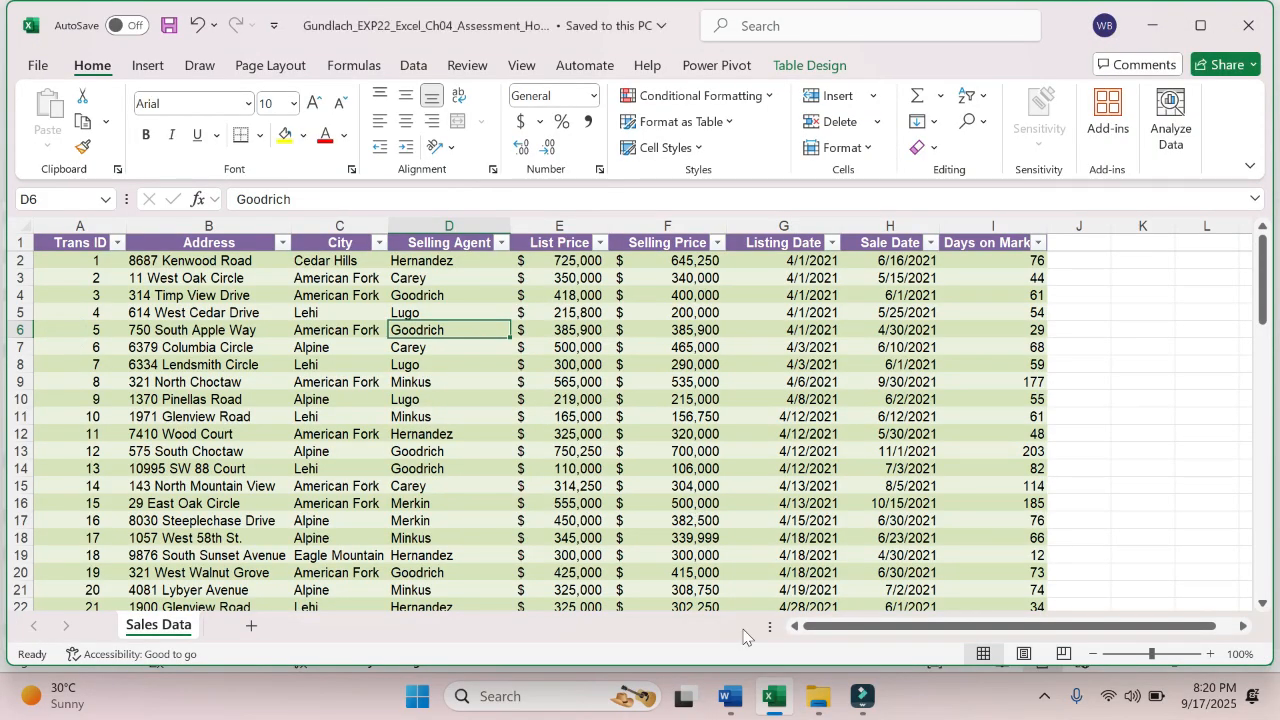
- Switch to Word and highlight "Apply a Total Row to the Sales table" in step 7 in yellow
left_click(730, 698)
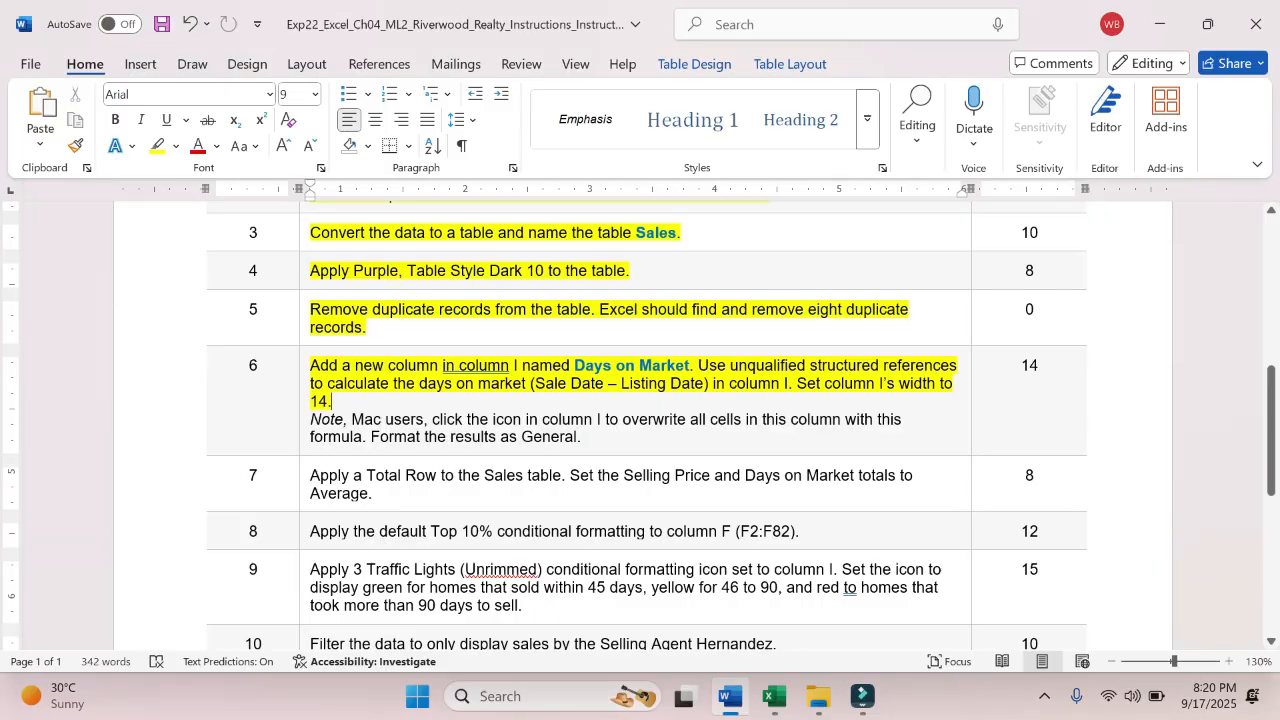
scroll(627, 430, "down", 3)
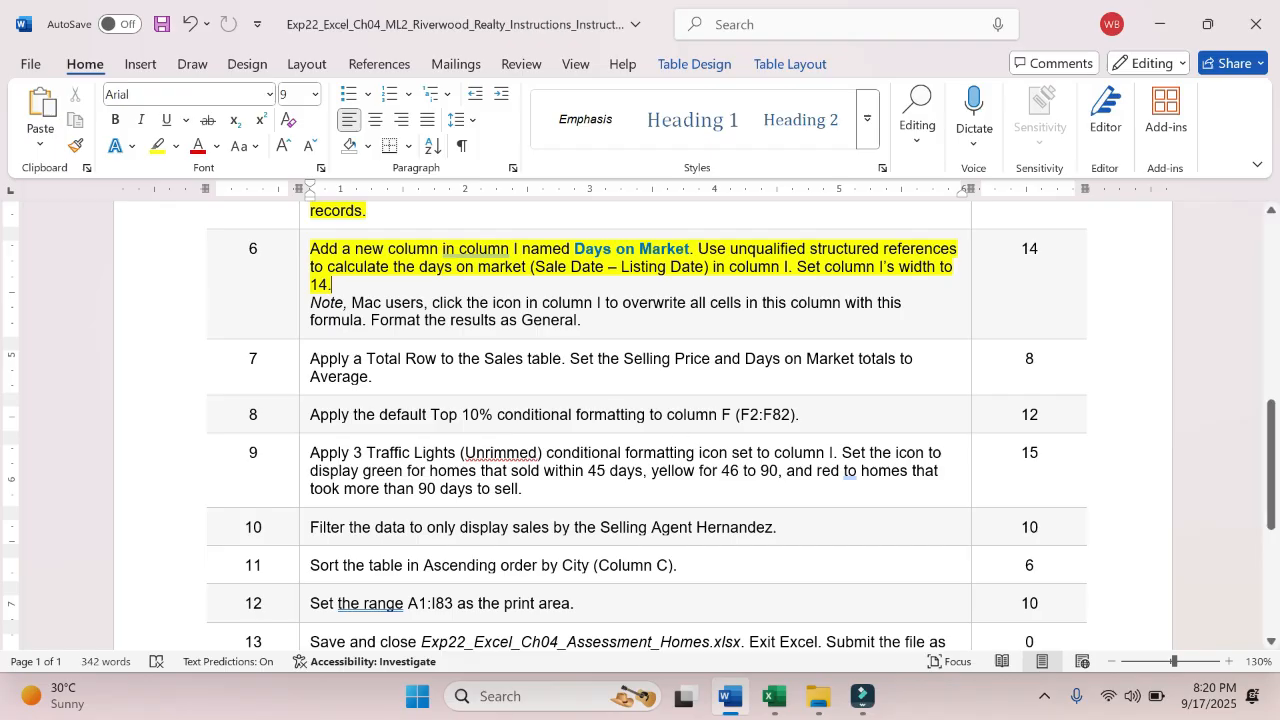
left_click_drag(310, 358, 561, 360)
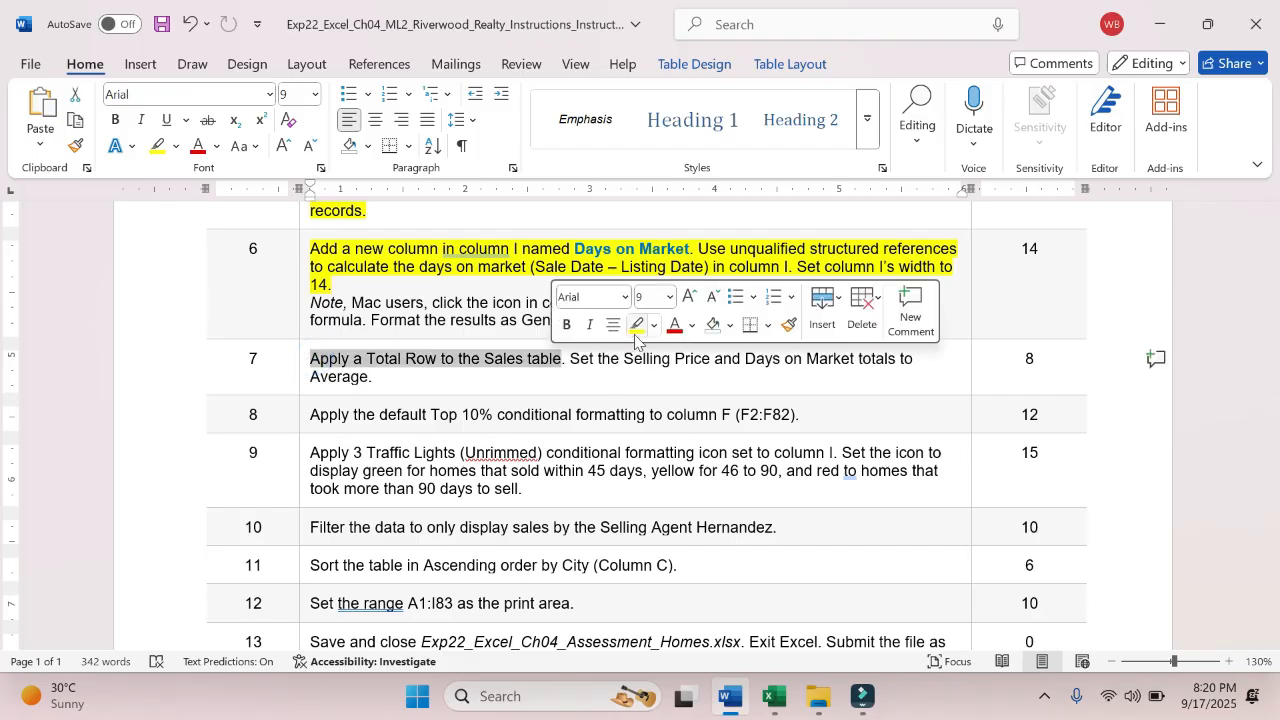
left_click(636, 329)
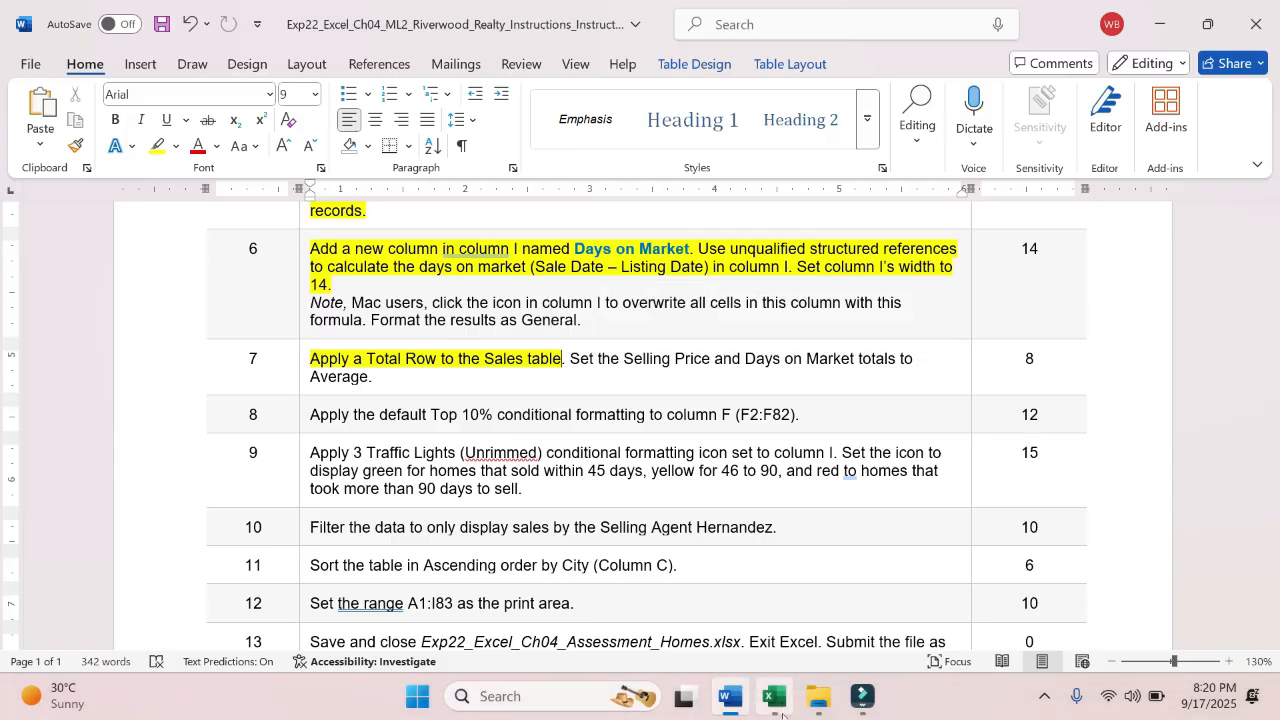
- Return to Excel and add a total row to the Sales table
left_click(773, 697)
left_click(480, 445)
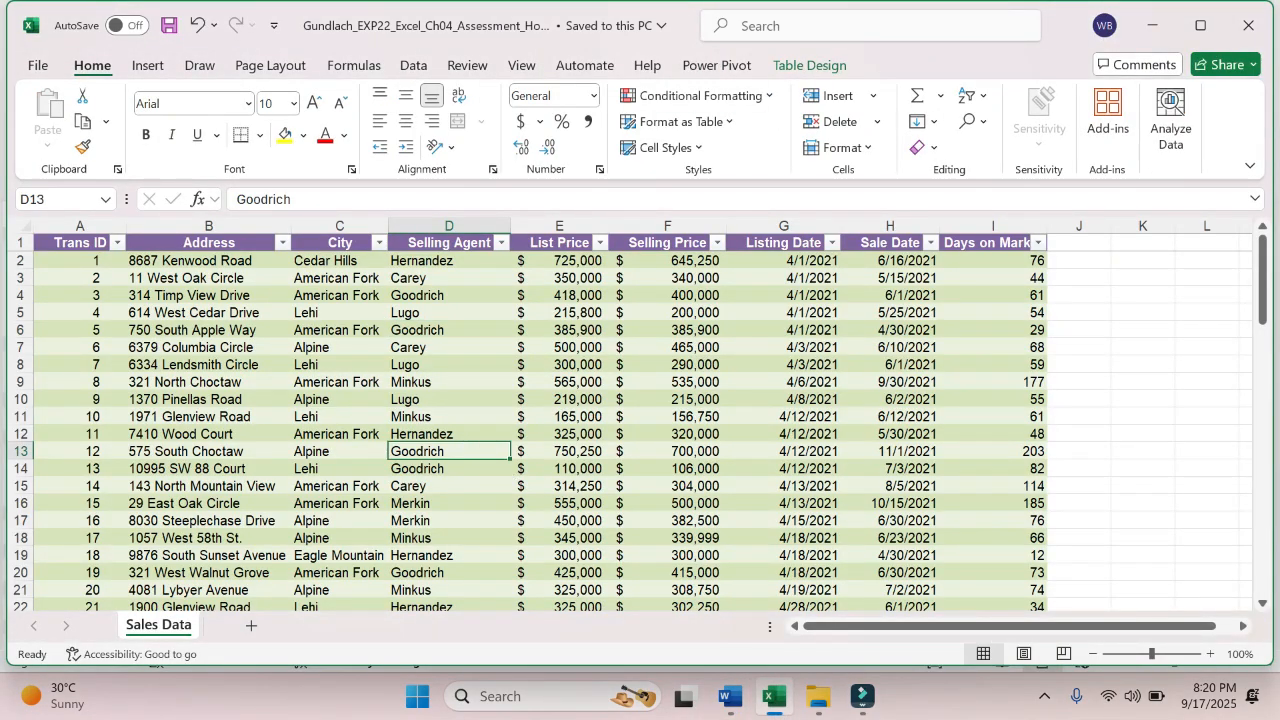
left_click(800, 70)
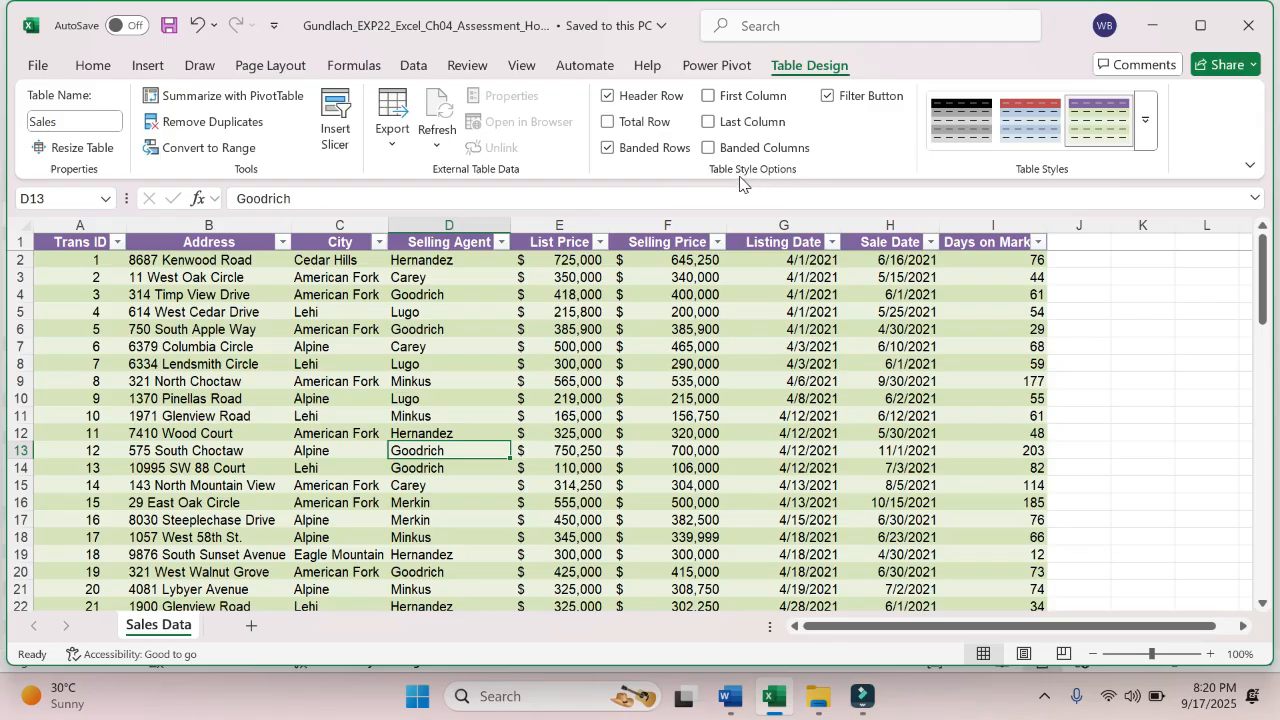
left_click(608, 122)
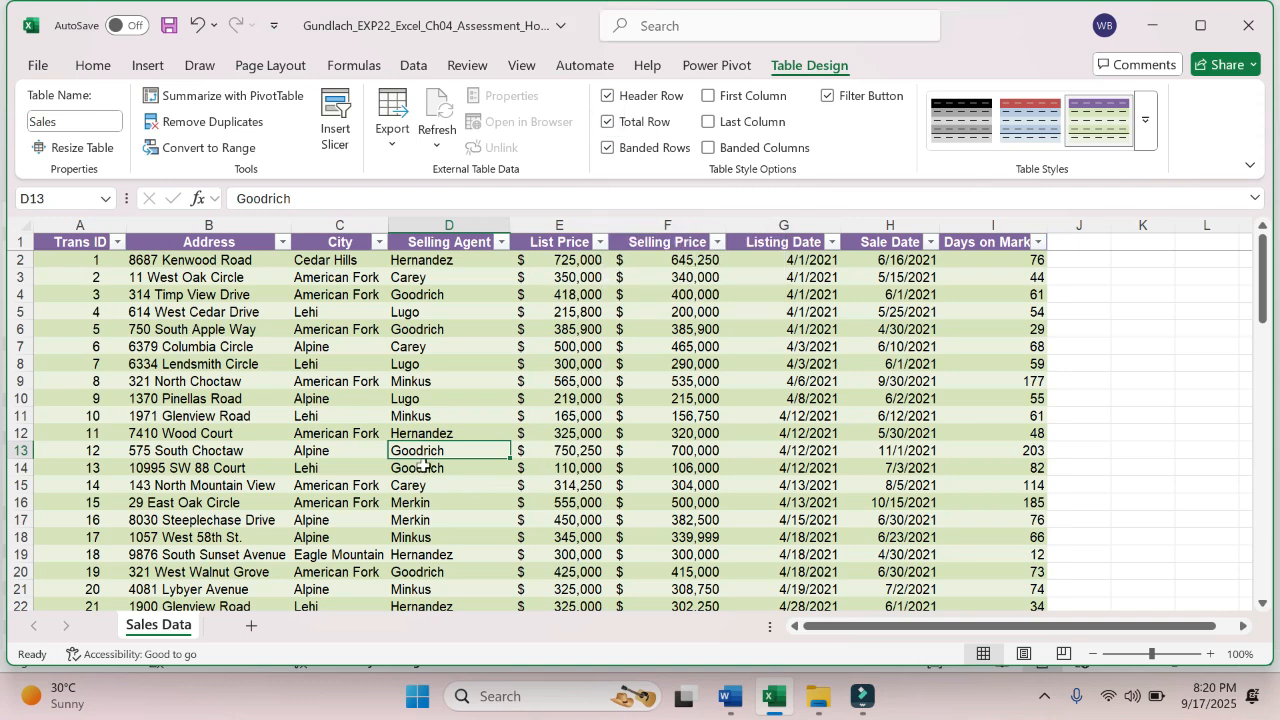
- Go to the end of the Sales table to examine the total row
left_click(432, 519)
key("Down")
key("Down")
key("Down")
key("Down")
key("Down")
key("Down")
key("Down")
key("Down")
key("Down")
key("Down")
key("Down")
key("Down")
key("Down")
key("Down")
key("Down")
key("Down")
key("Down")
key("Down")
key("Down")
key("Down")
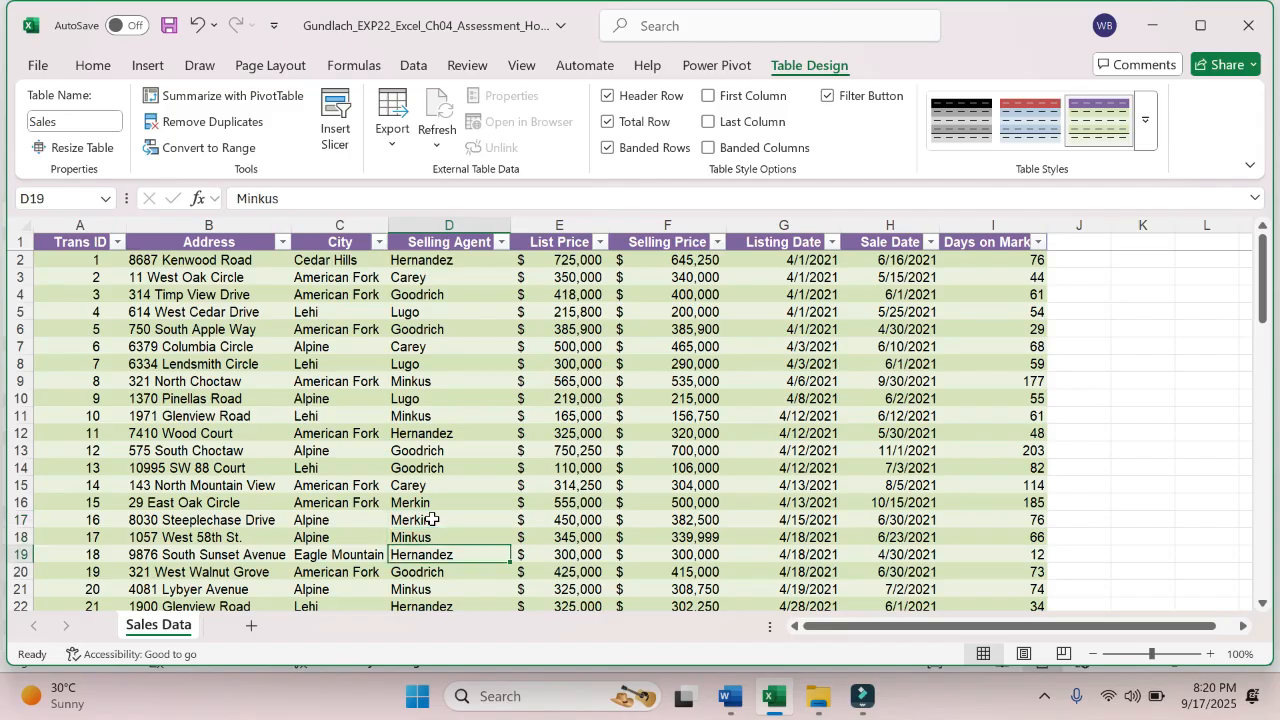
key("Down")
key("Down")
key("Down")
key("Down")
key("Down")
key("Down")
key("Down")
key("Down")
key("Down")
key("Down")
key("Down")
key("Down")
key("Down")
key("Down")
key("Down")
key("Down")
key("Down")
key("Down")
key("Down")
key("Down")
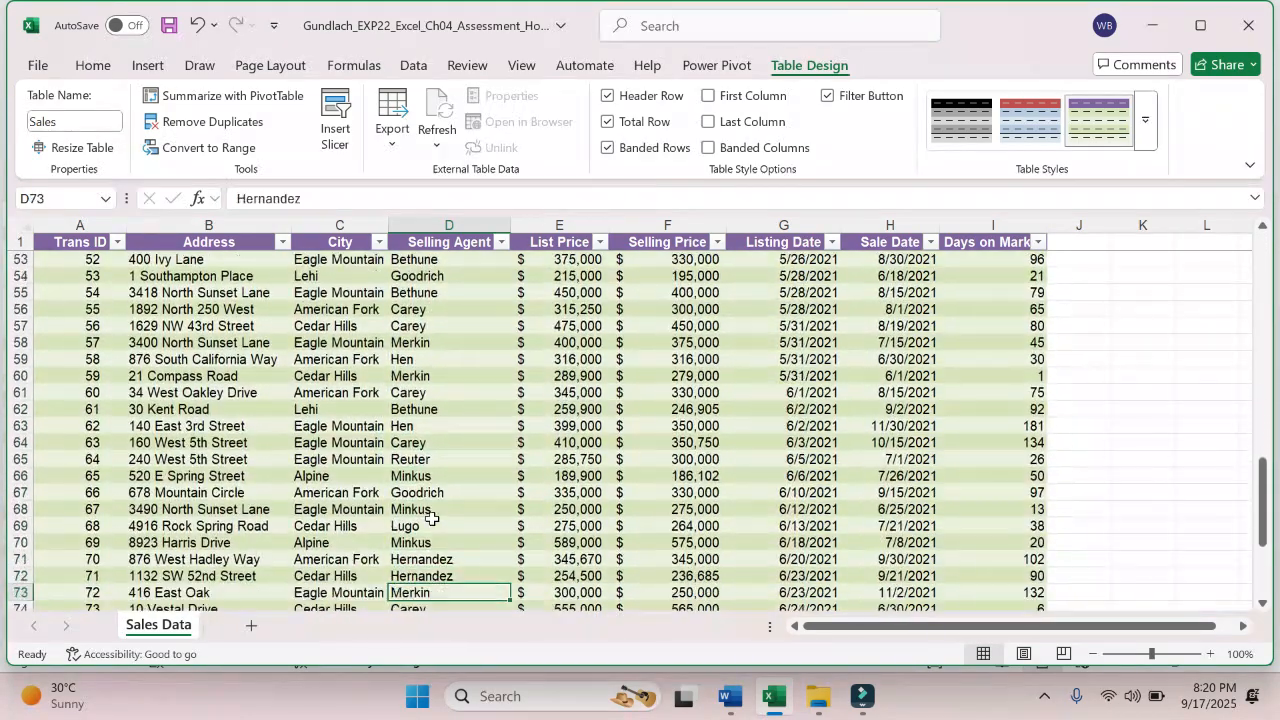
key("Up")
key("Up")
key("Up")
key("Up")
key("Up")
key("Up")
key("Up")
key("Up")
key("Up")
key("Up")
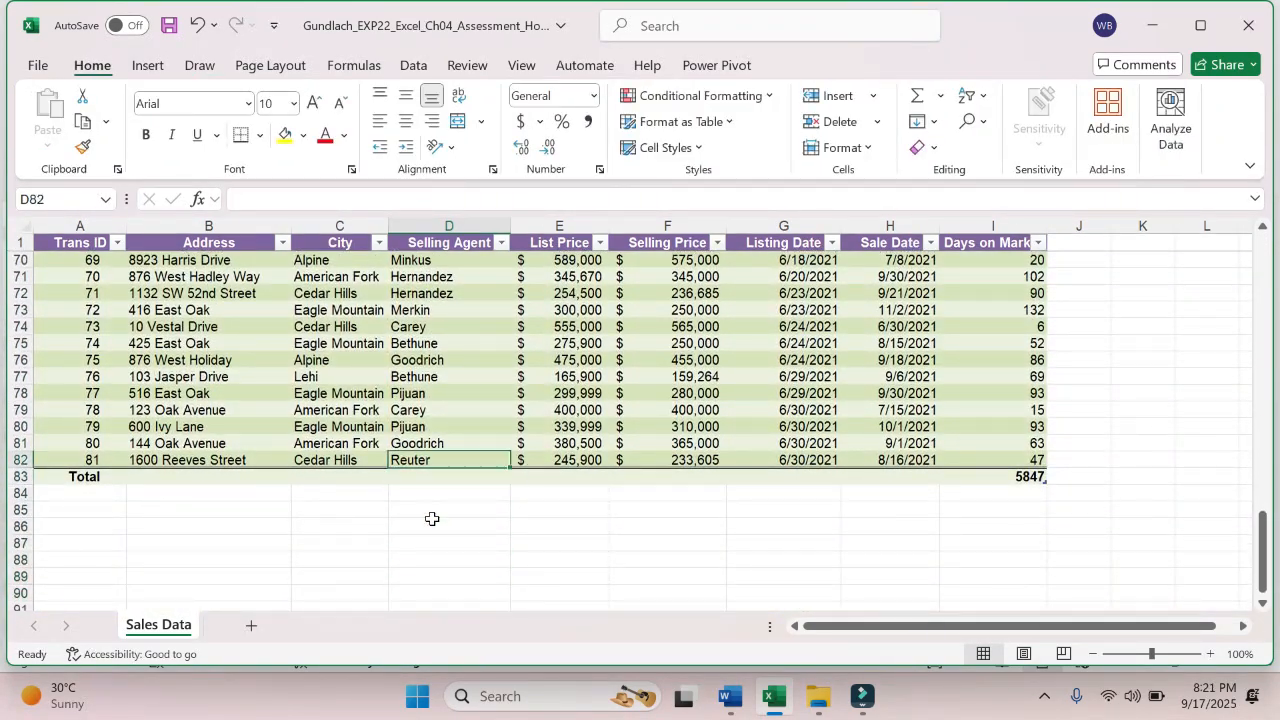
- Go through the total row cells across the table and check the function options of the Days on Market total
left_click(1014, 476)
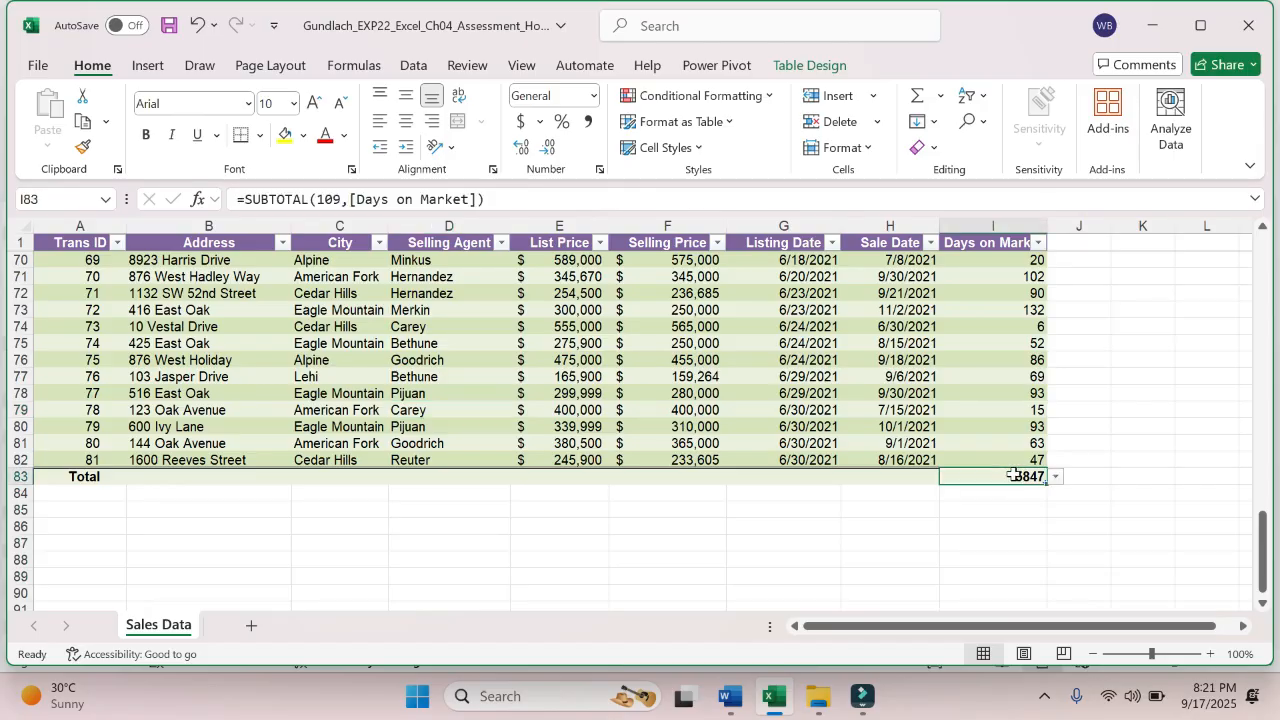
left_click(910, 476)
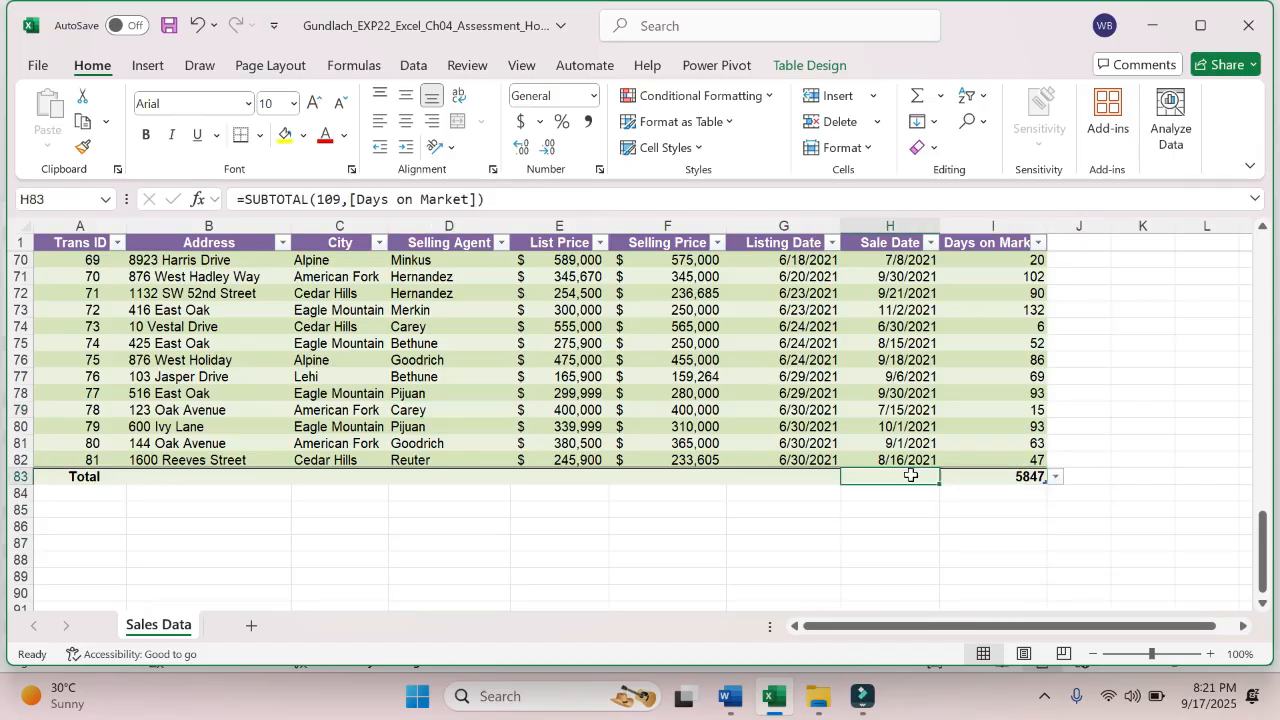
left_click(795, 477)
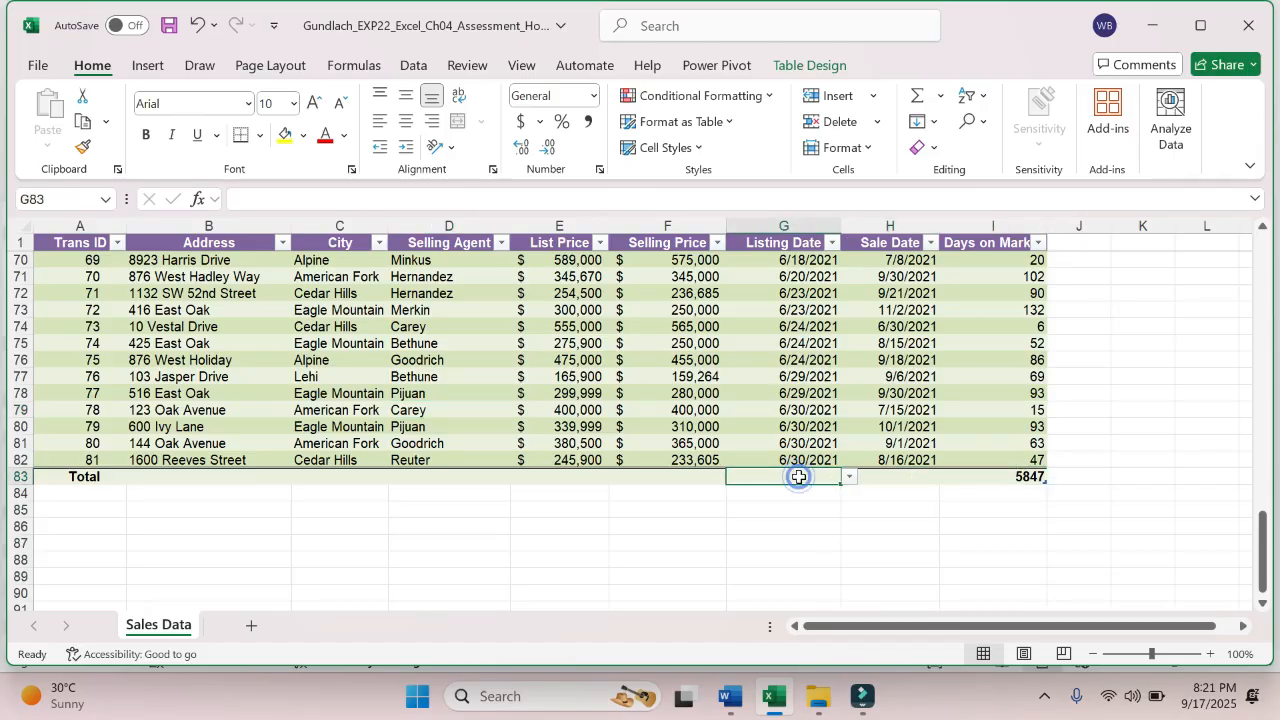
left_click(696, 471)
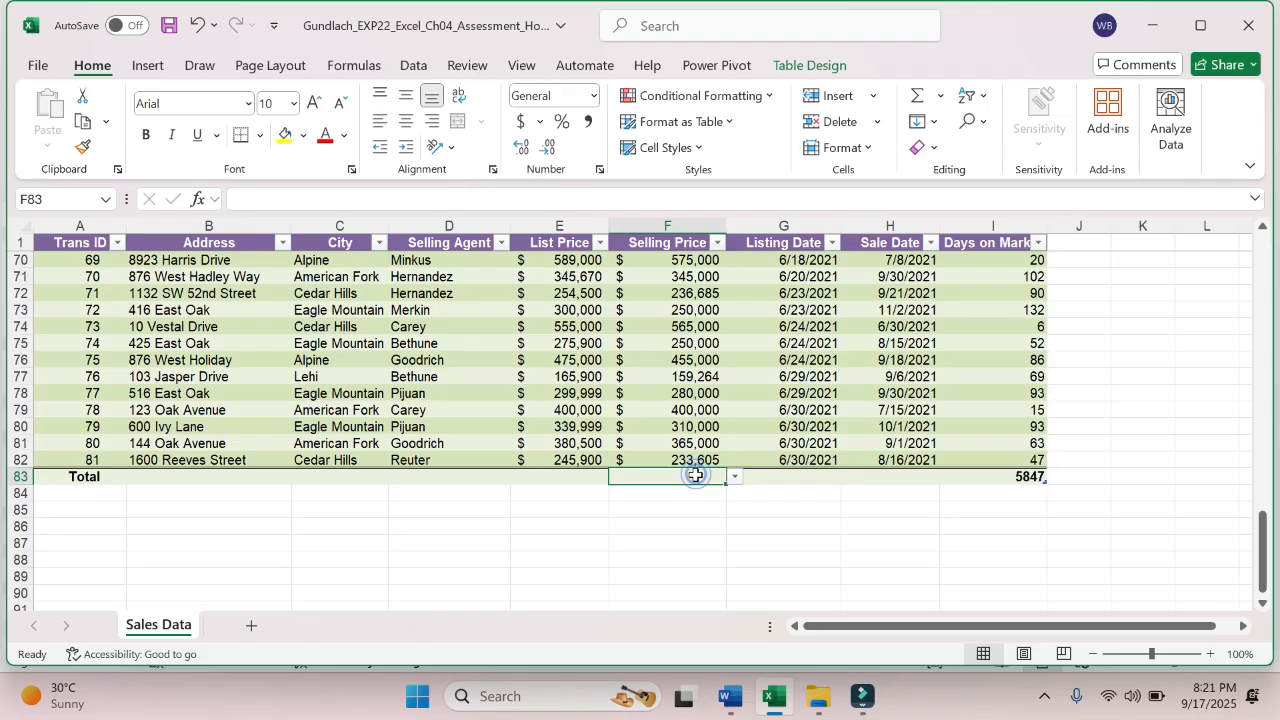
key("Left")
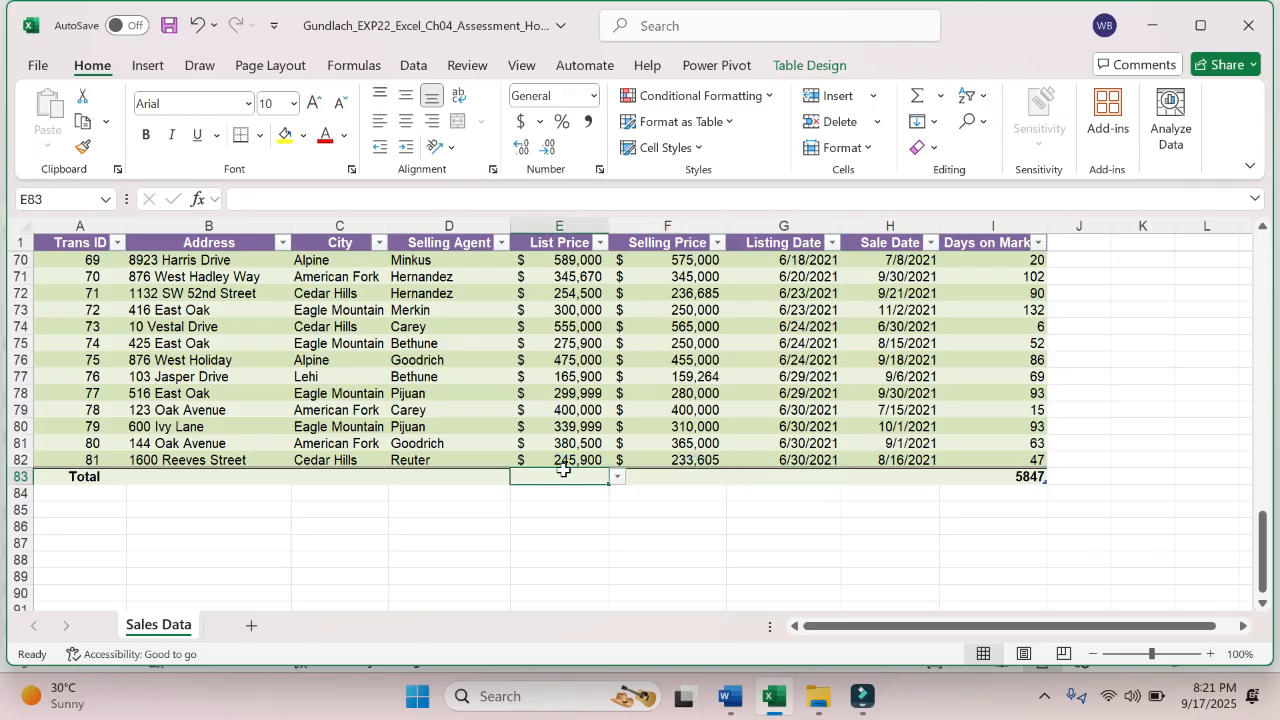
key("Left")
key("Left")
key("Left")
key("Left")
key("Right")
key("Right")
key("Right")
key("Right")
key("Right")
key("Right")
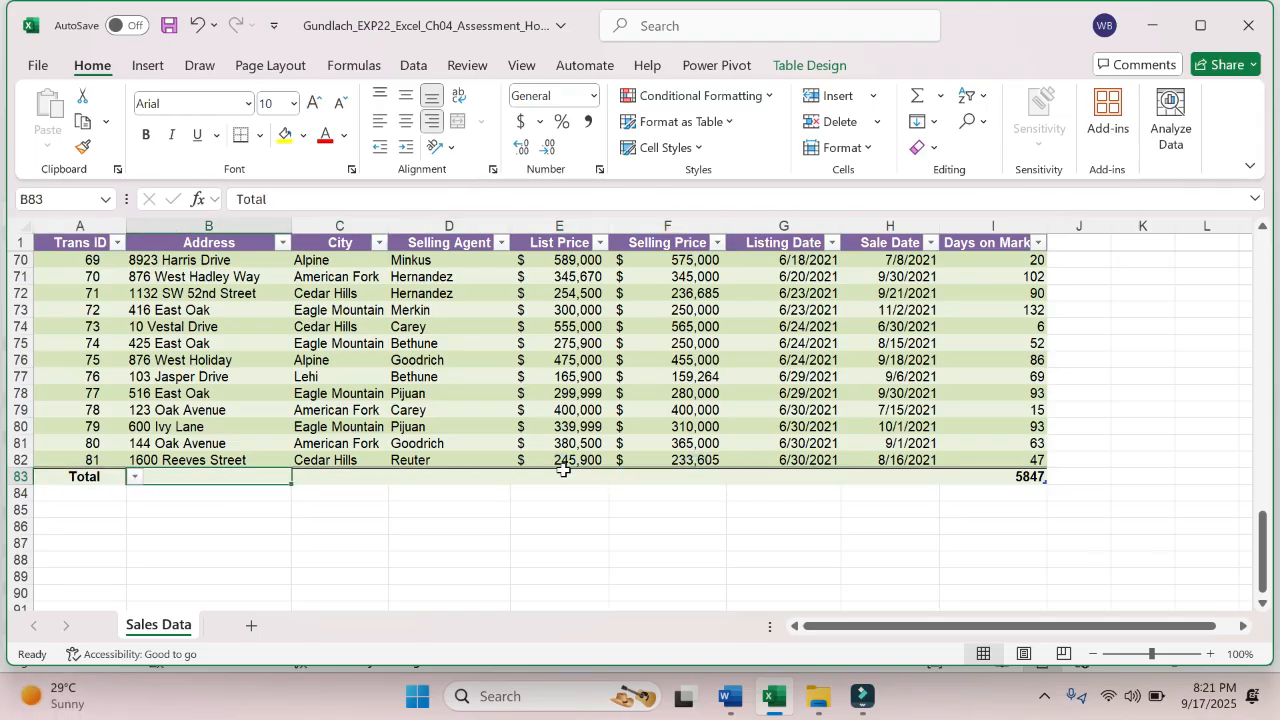
key("Right")
key("Right")
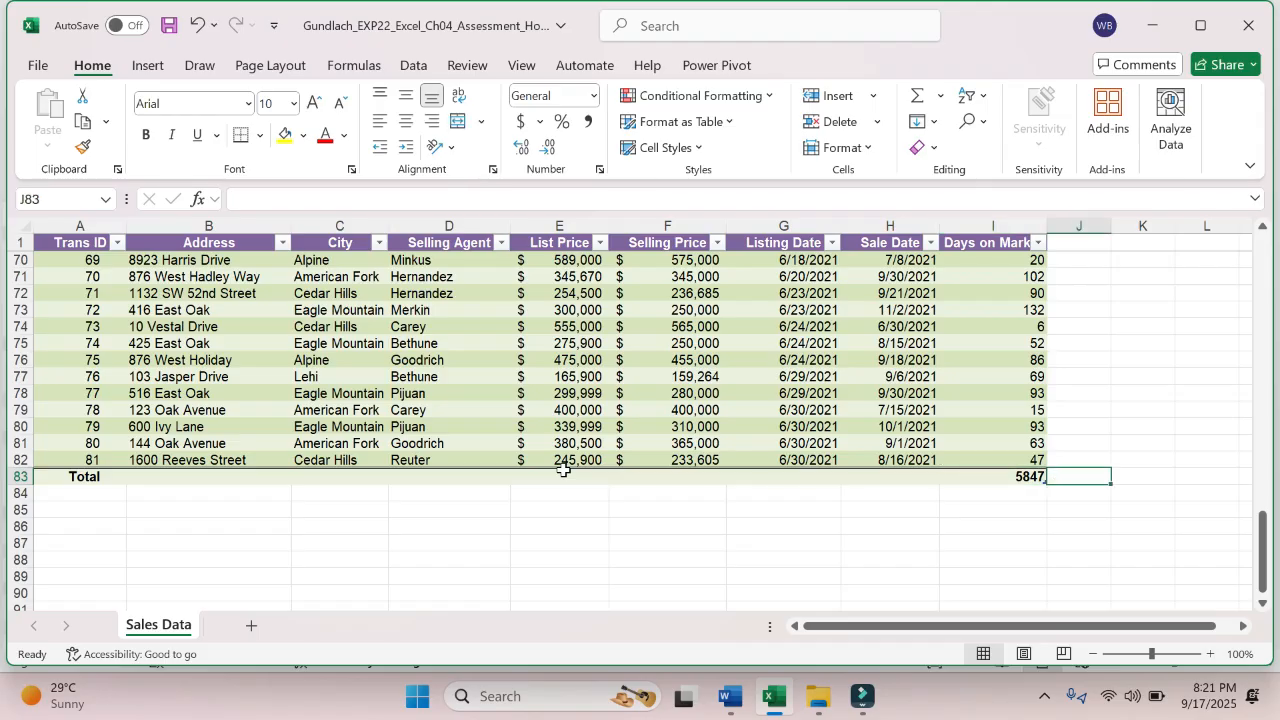
key("Down")
key("Up")
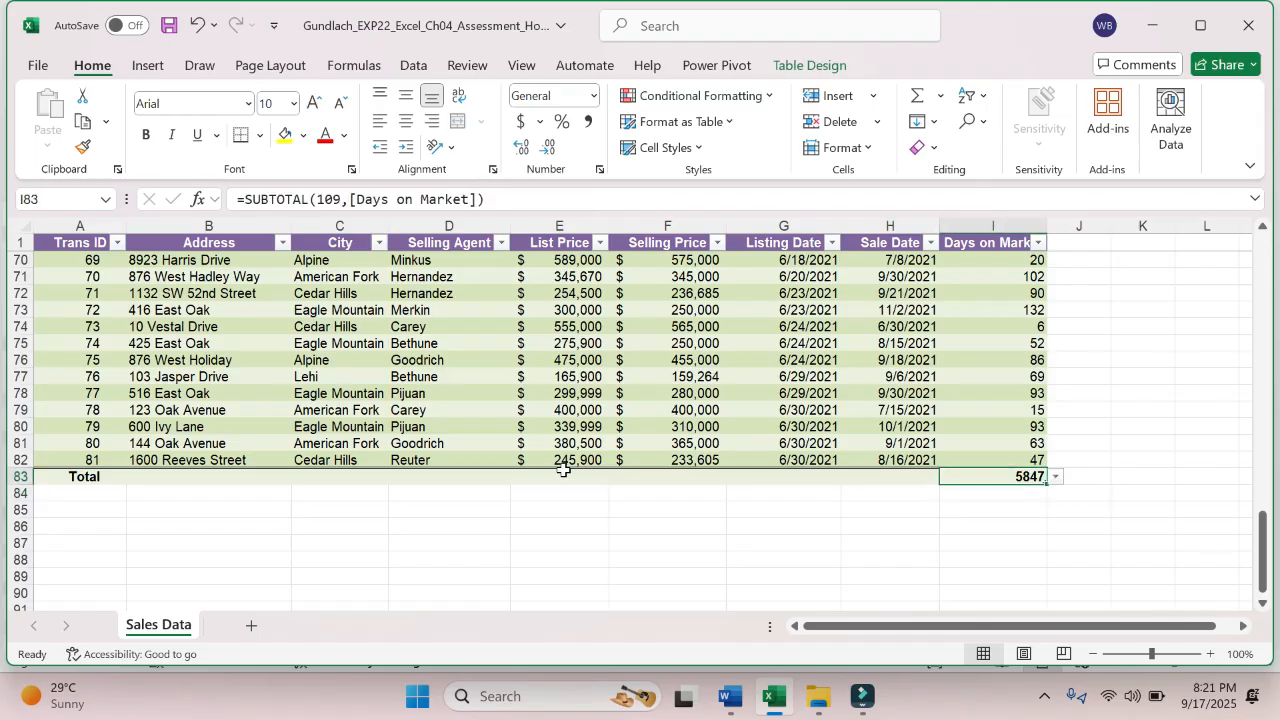
left_click(1055, 478)
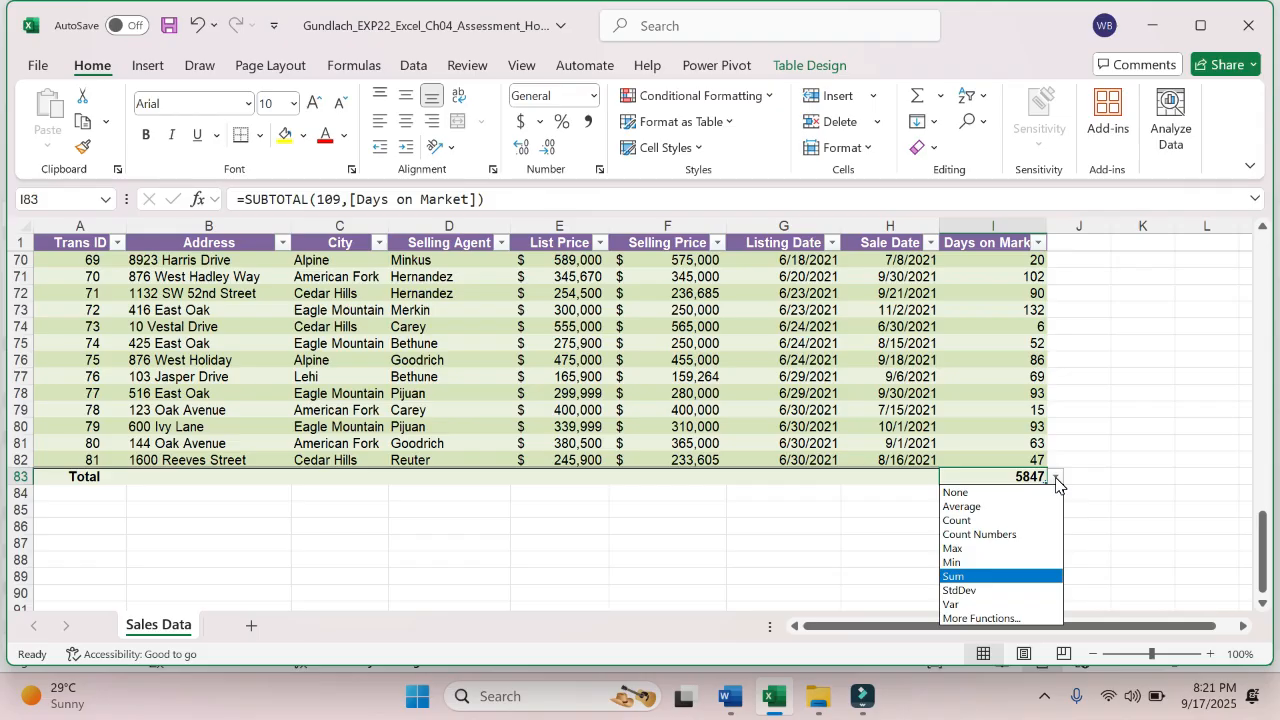
left_click(1056, 480)
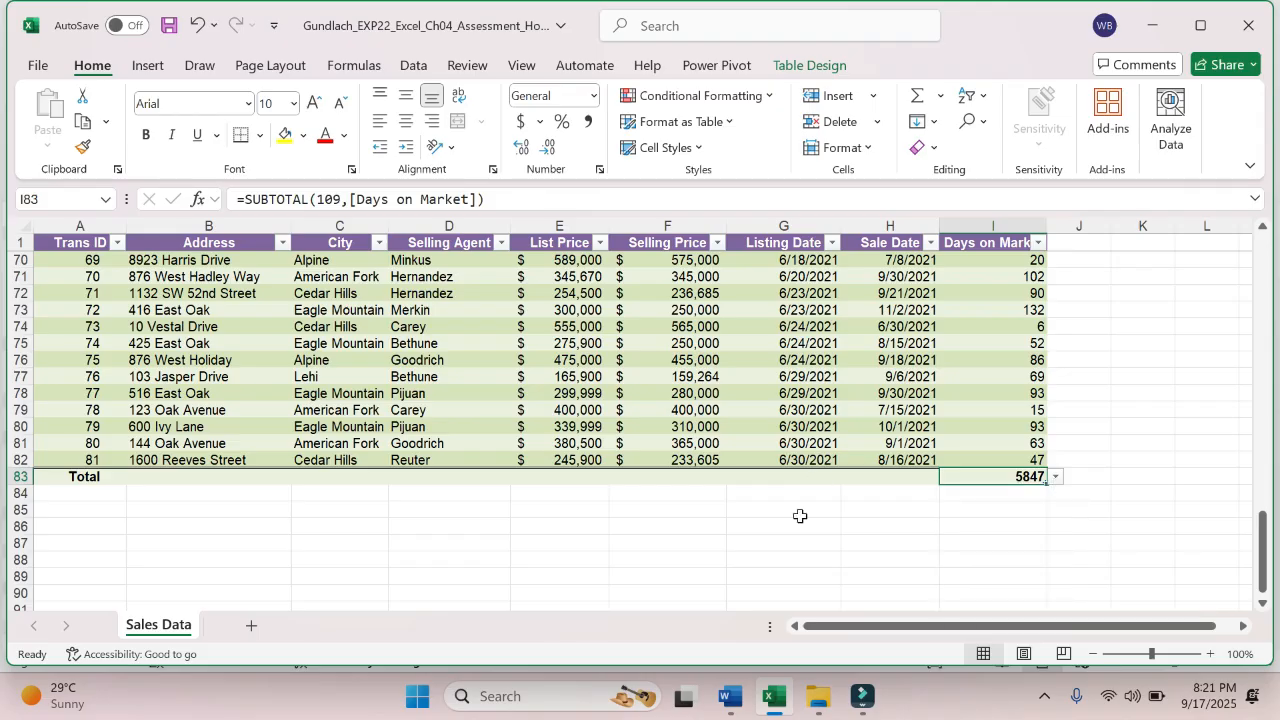
- Check step 7 in the Word instructions, return to Excel and set the Selling Price total in F83 to Average
left_click(748, 683)
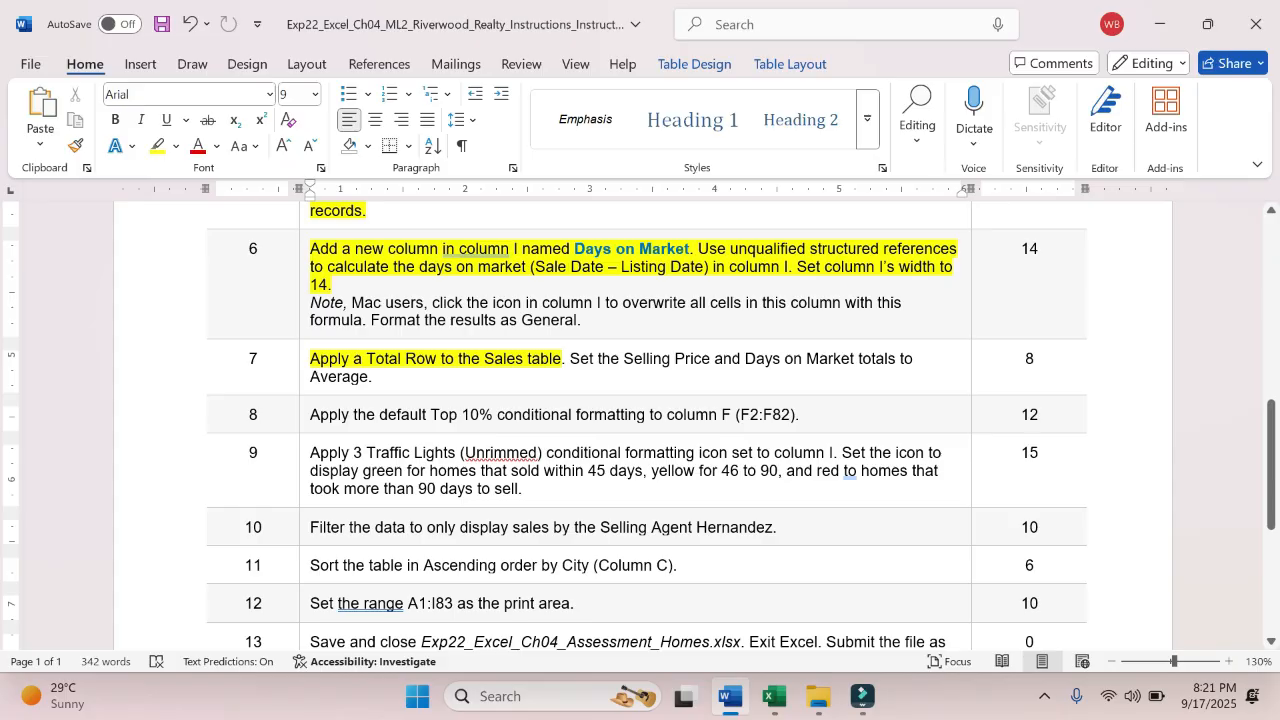
left_click(773, 697)
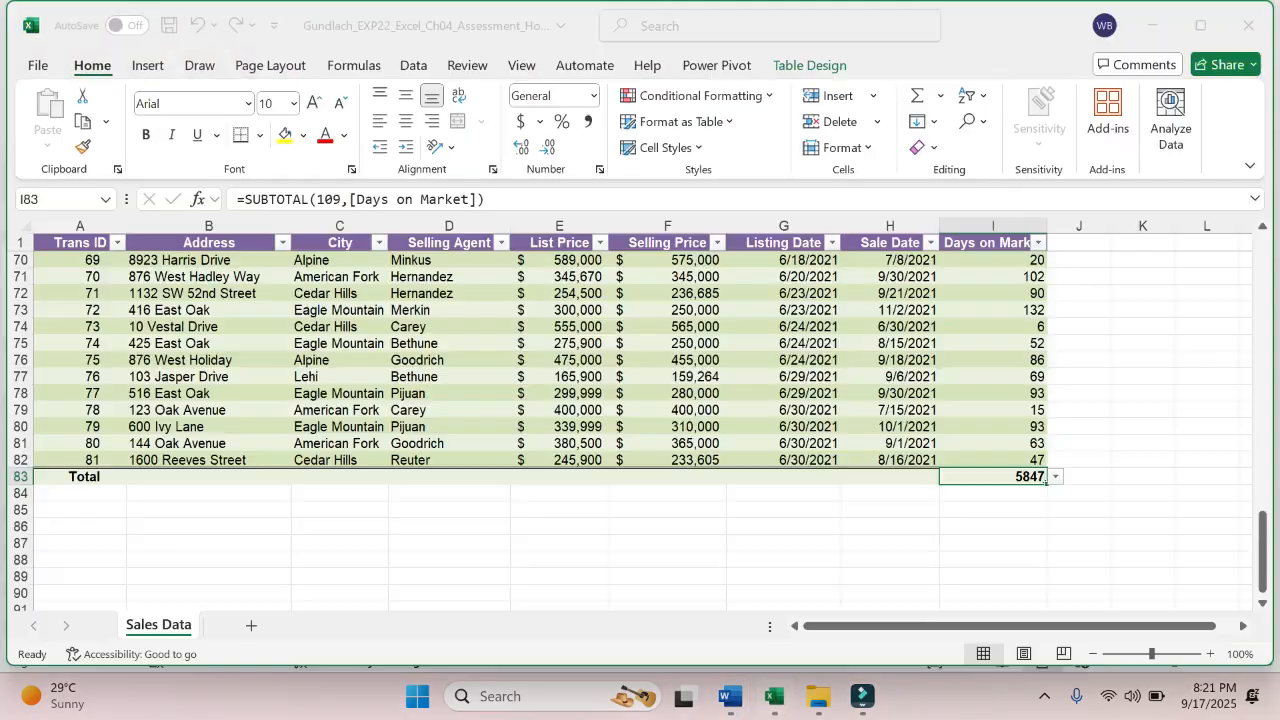
left_click(685, 481)
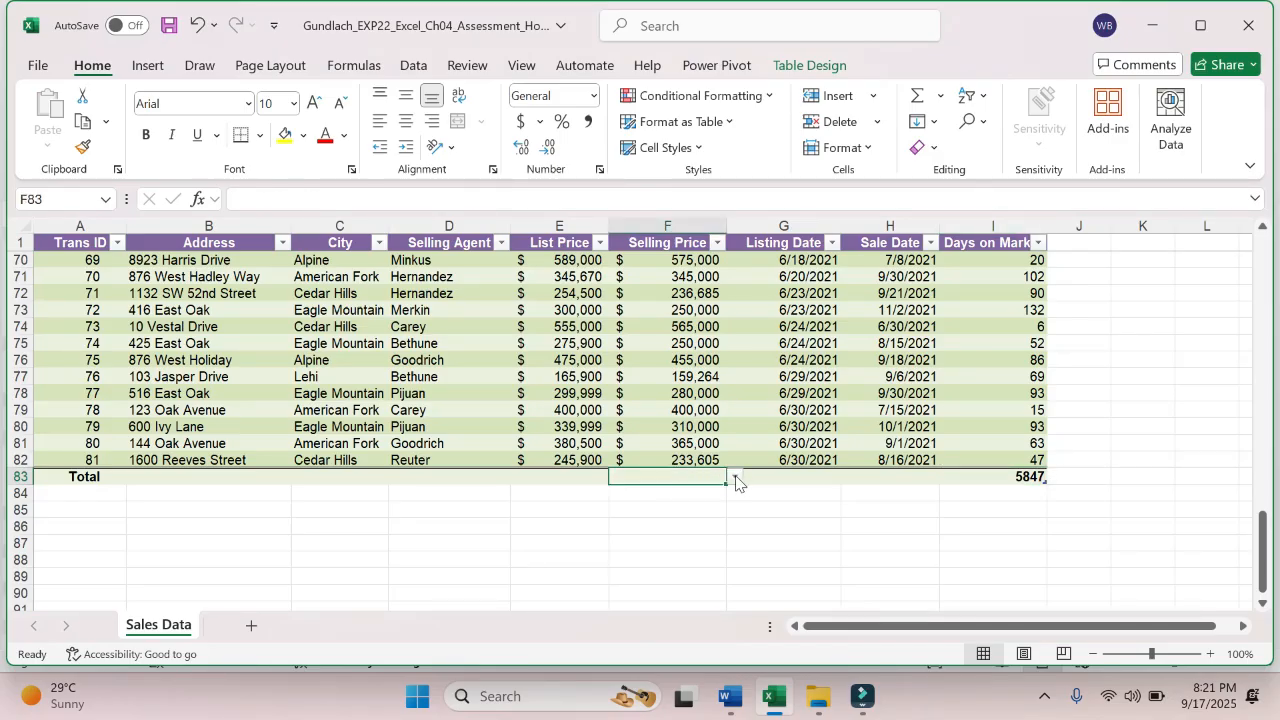
left_click(735, 477)
left_click(703, 505)
- Recheck step 7 in Word, set the Days on Market total in I83 to Average in Excel, and save the workbook
left_click(730, 697)
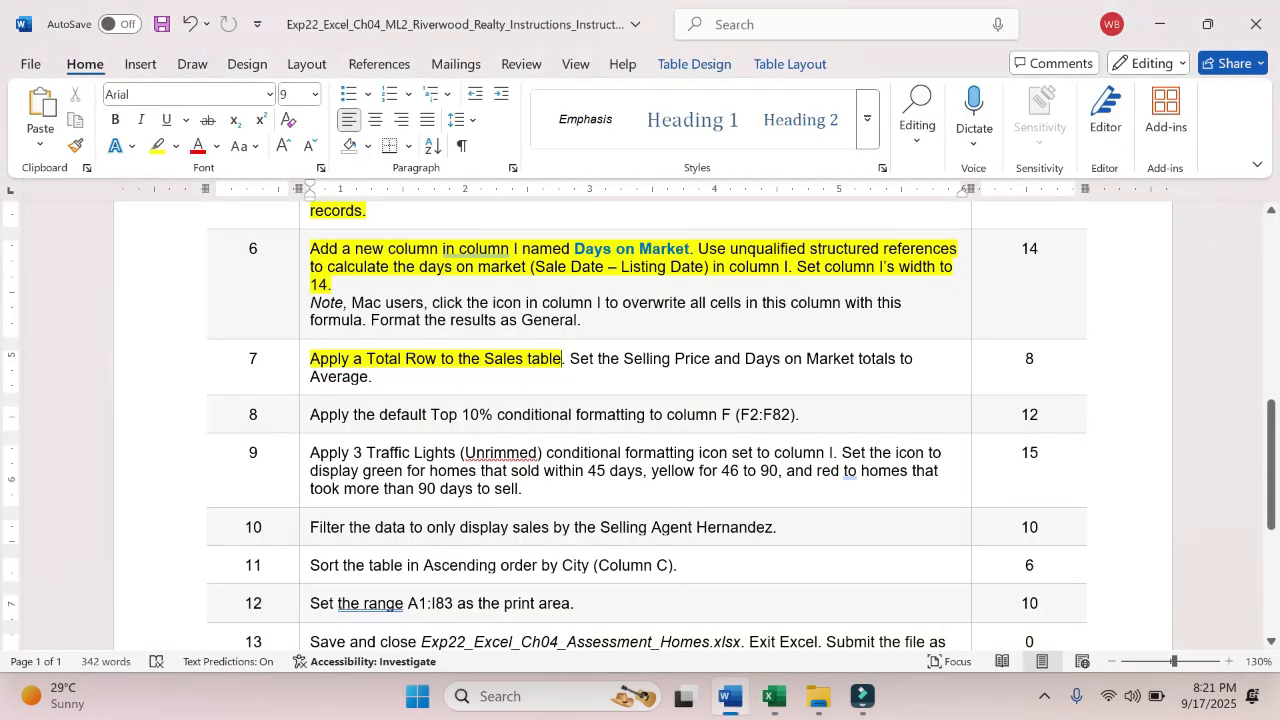
left_click(773, 697)
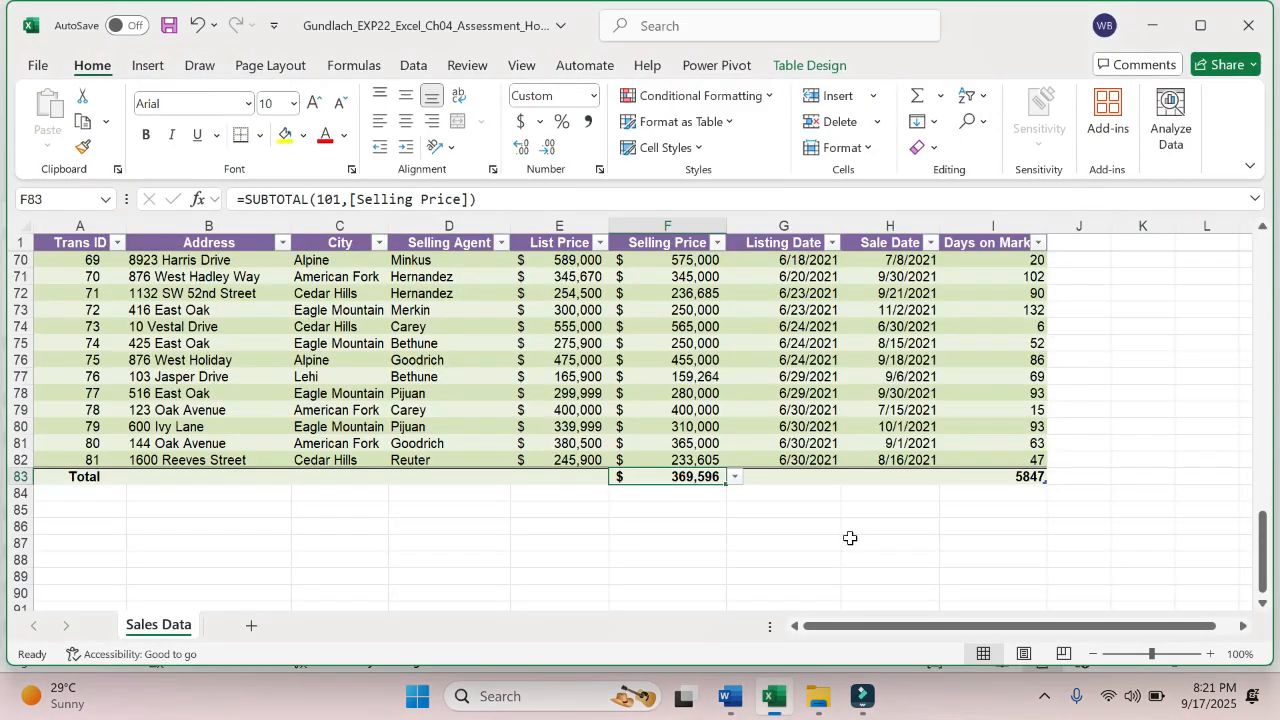
left_click(1031, 477)
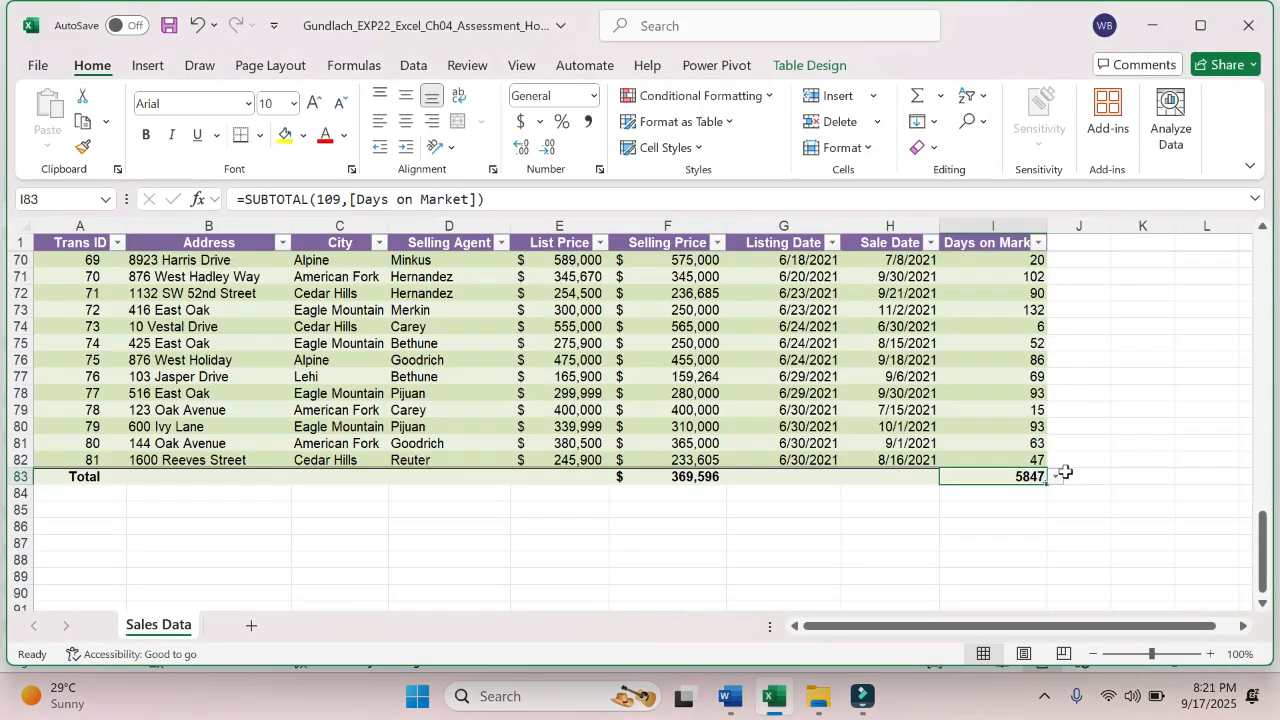
left_click(1057, 477)
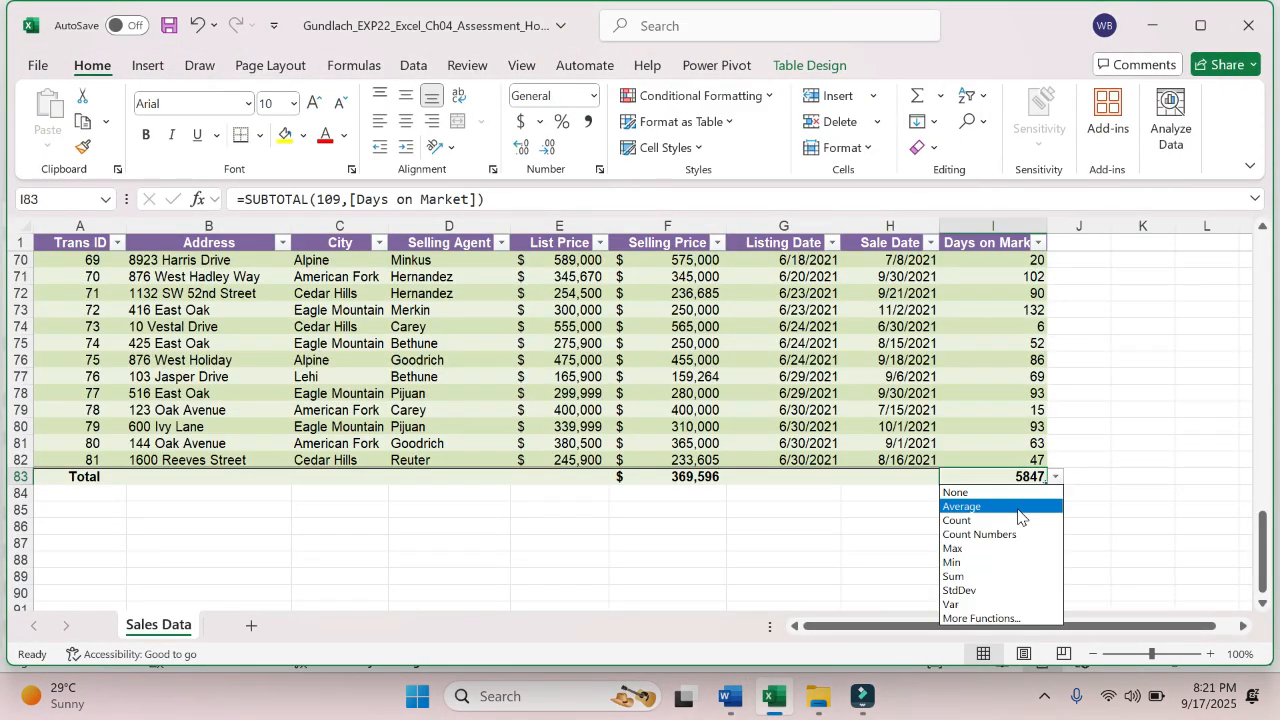
left_click(1012, 505)
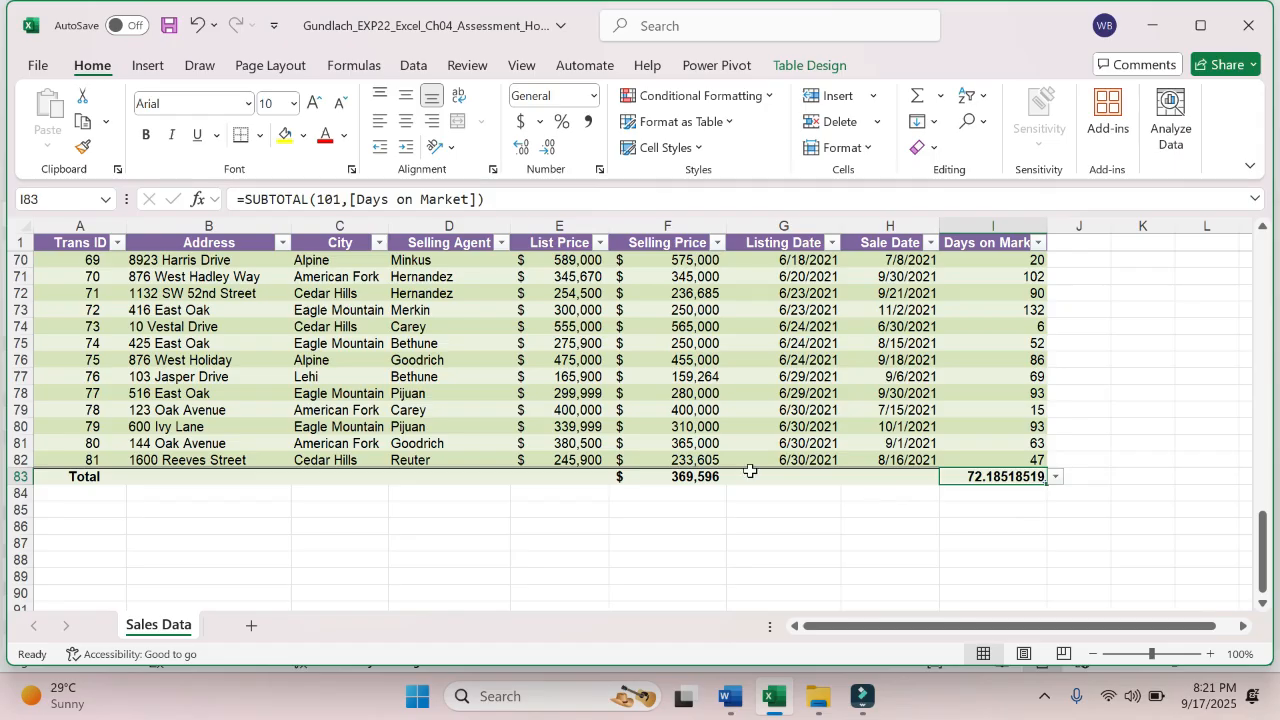
left_click(45, 64)
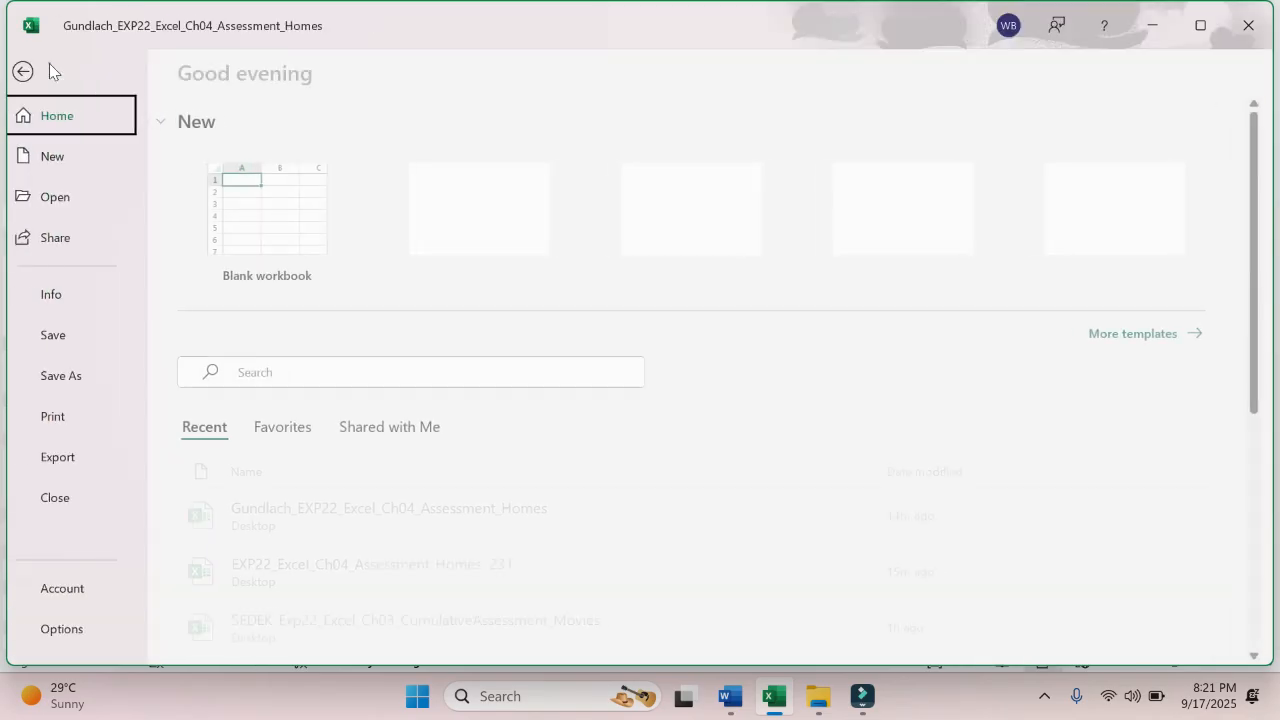
left_click(96, 332)
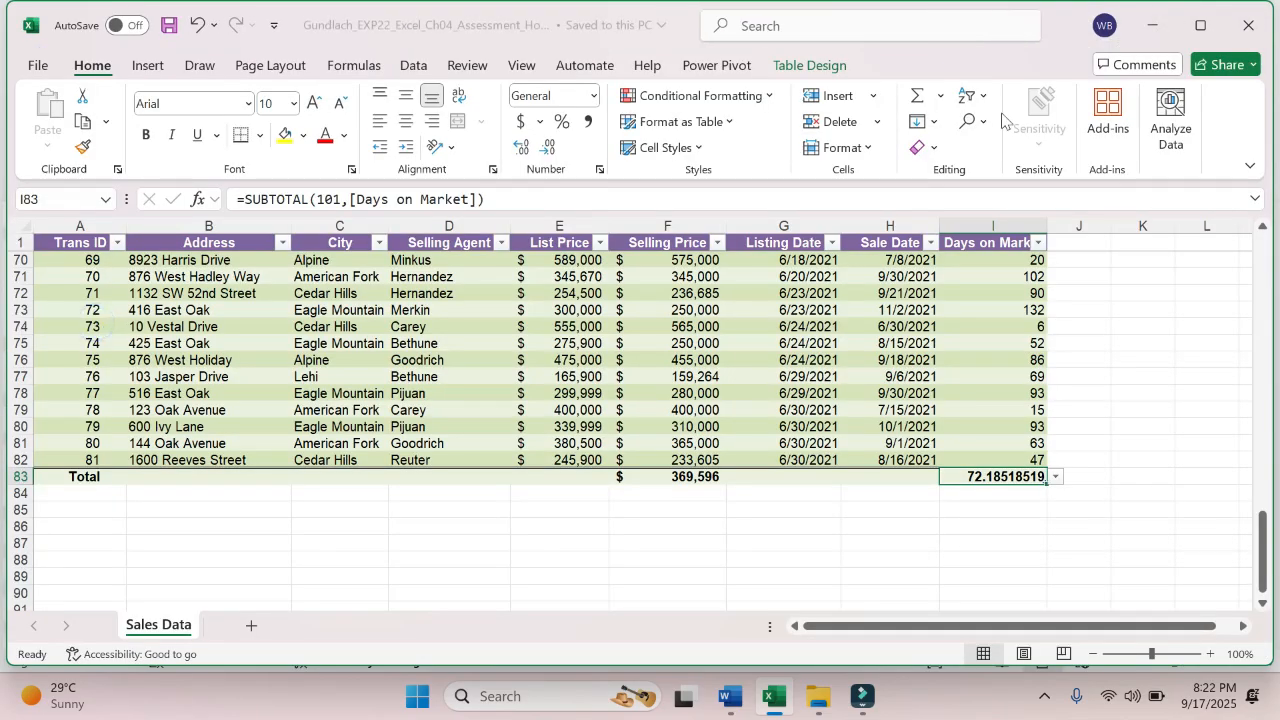
- Switch to the Word instructions and highlight the second sentence of step 7 and all of step 8 in yellow
left_click(1201, 25)
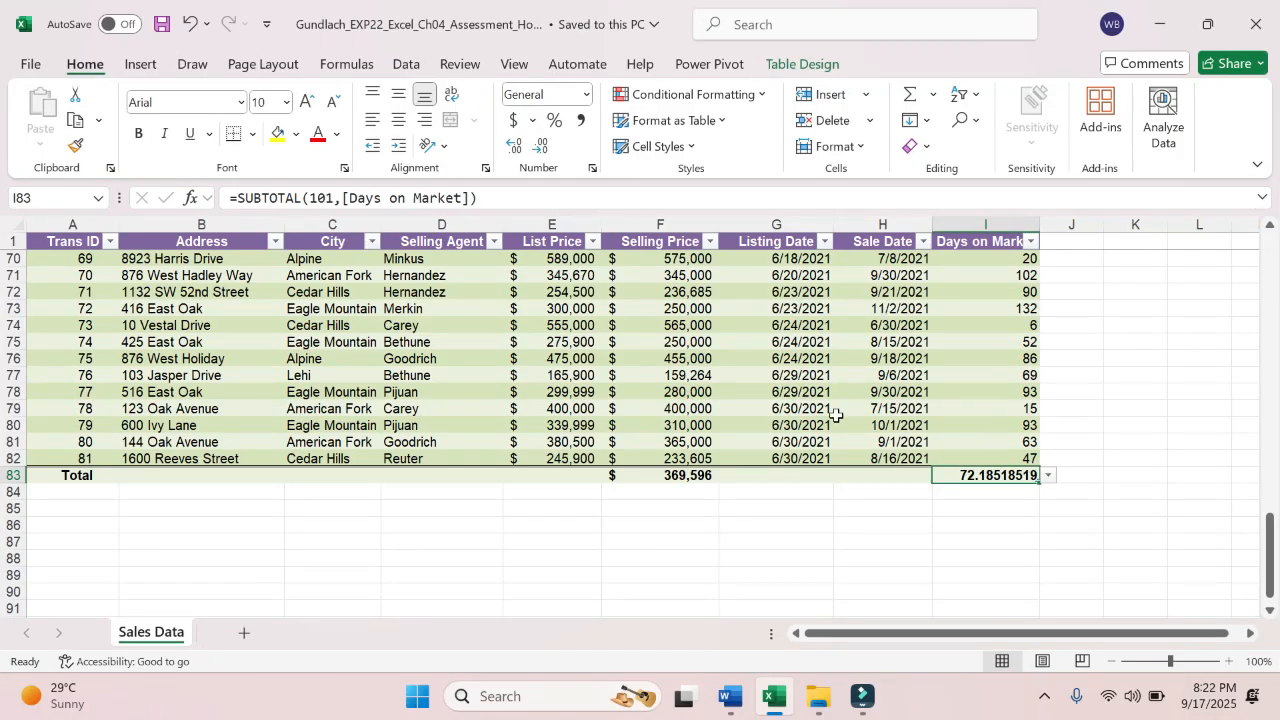
left_click(745, 700)
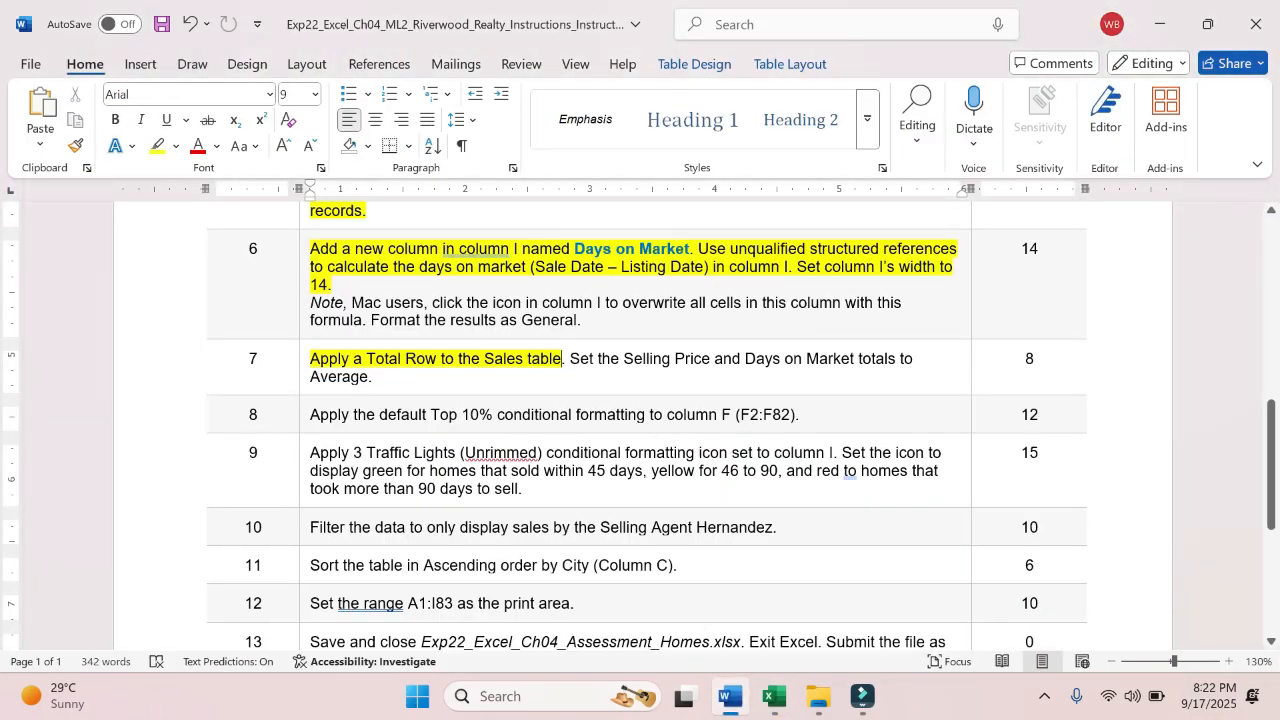
left_click(566, 358, "ctrl")
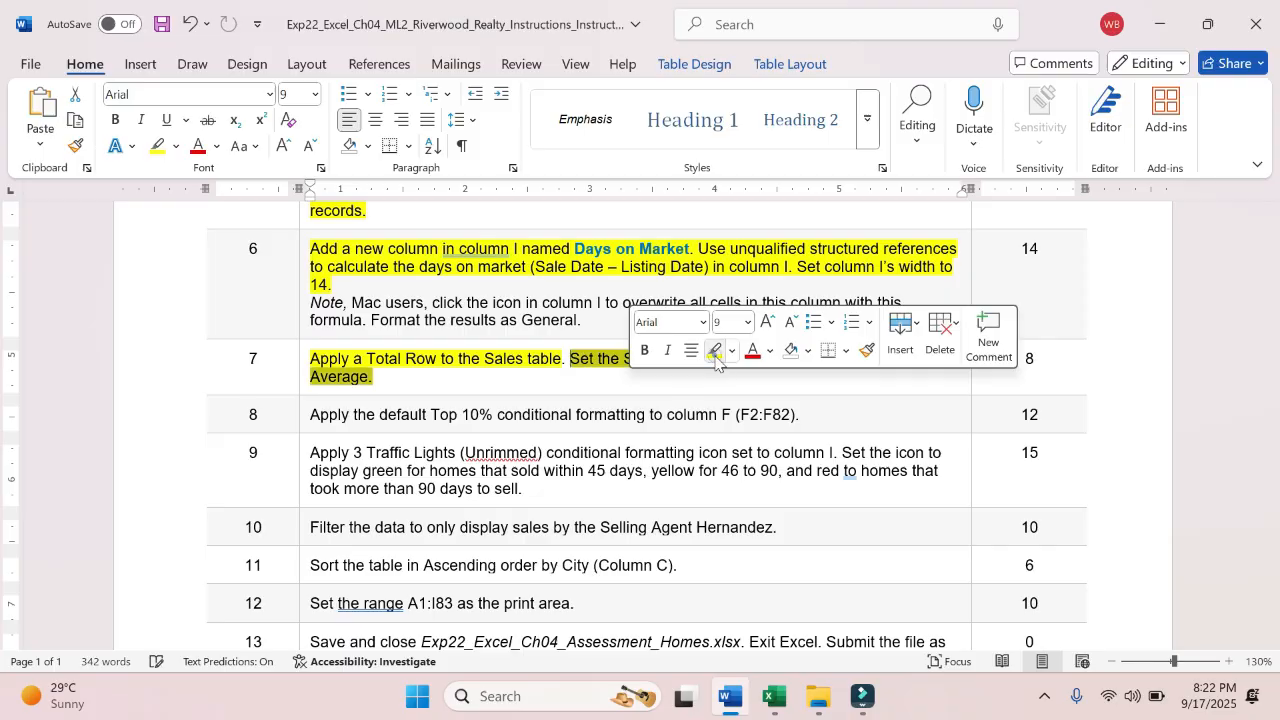
left_click(714, 351)
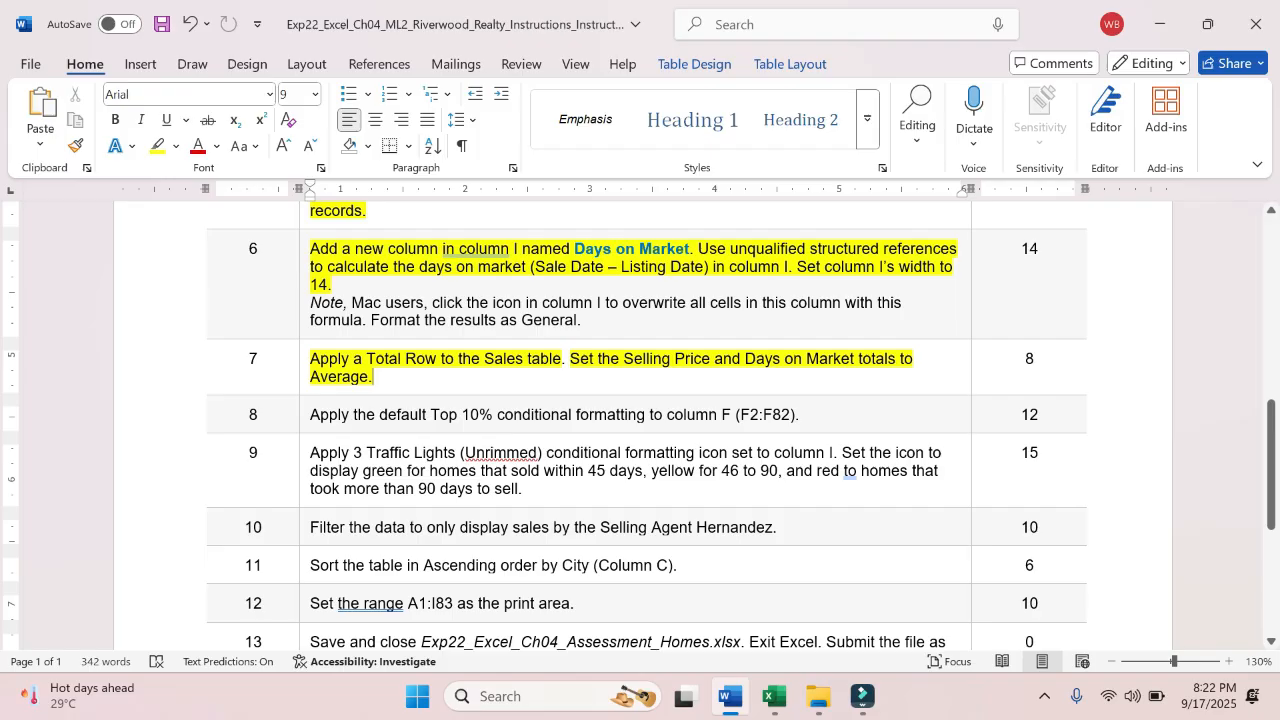
left_click(309, 412)
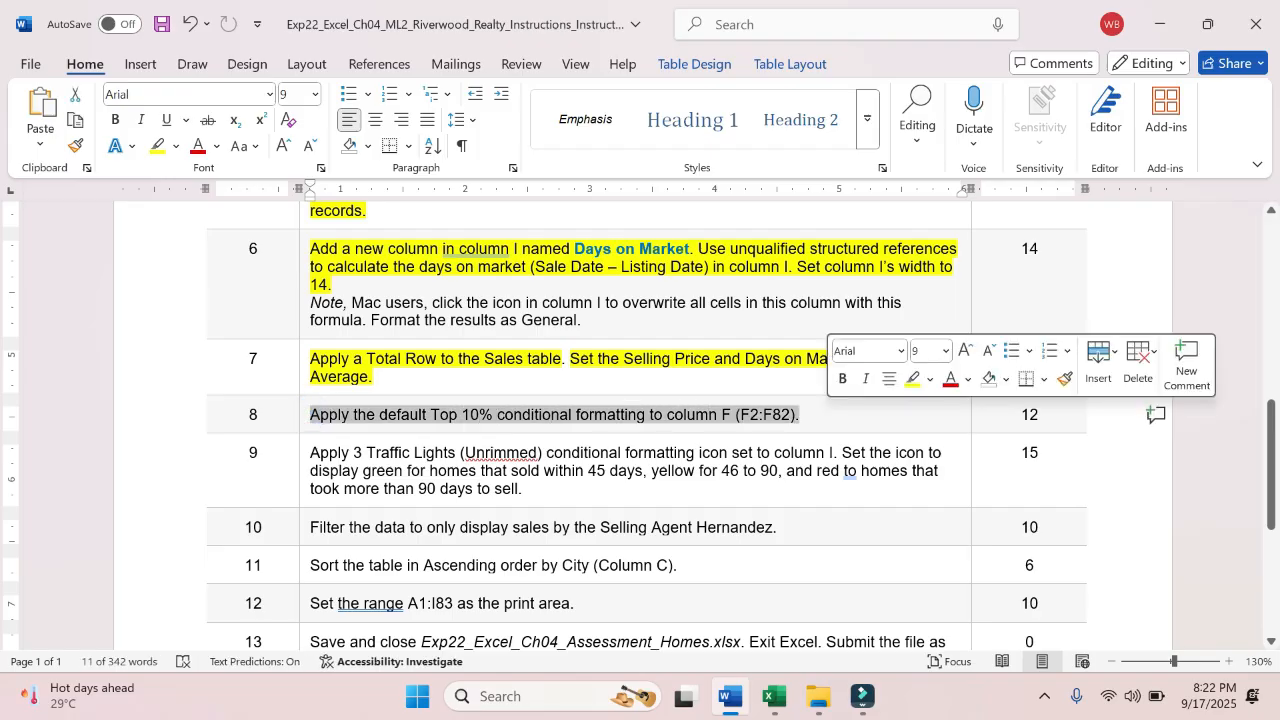
left_click(904, 388)
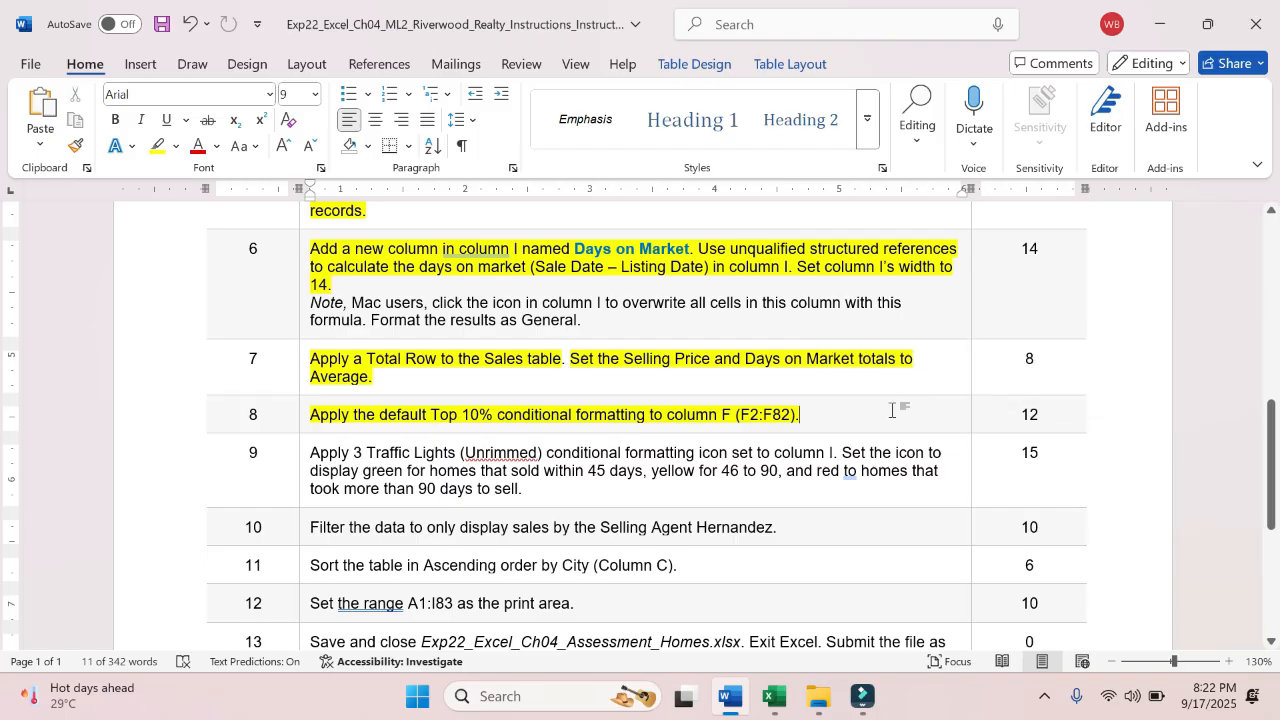
- Take the range F2:F82 from step 8 in Word and select it on the Sales Data sheet in Excel
left_click_drag(741, 414, 790, 416)
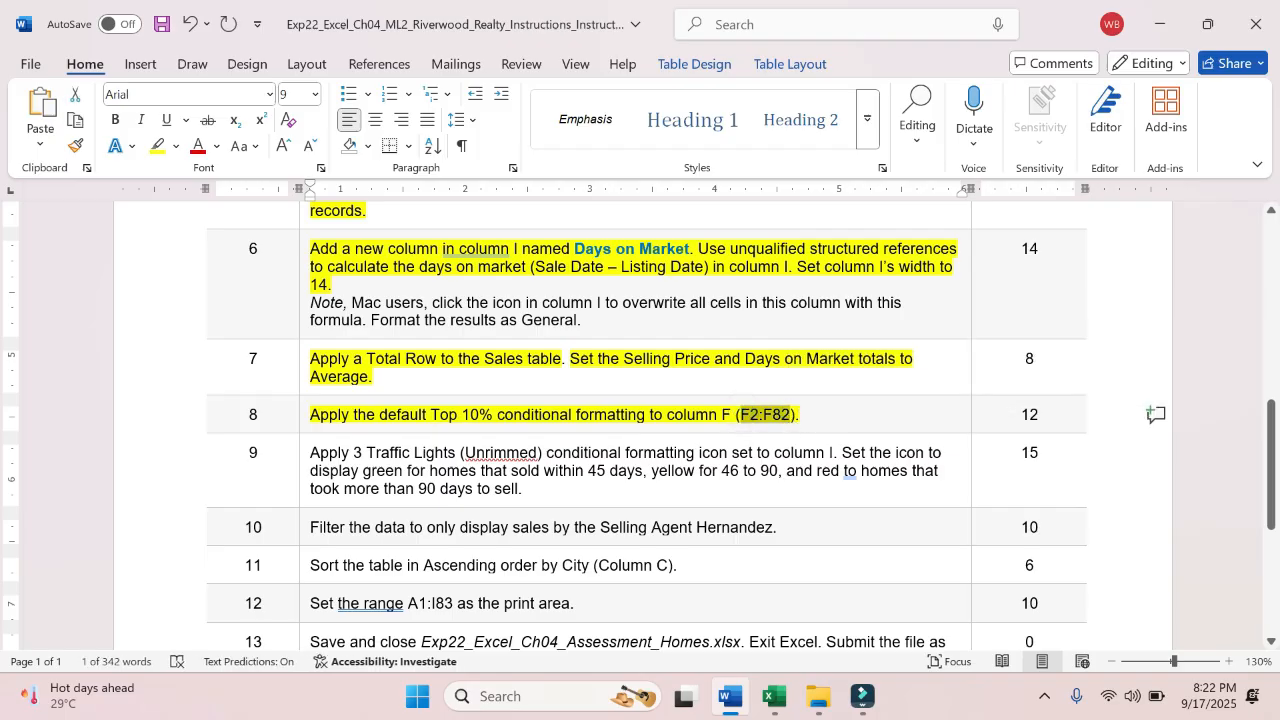
left_click(773, 697)
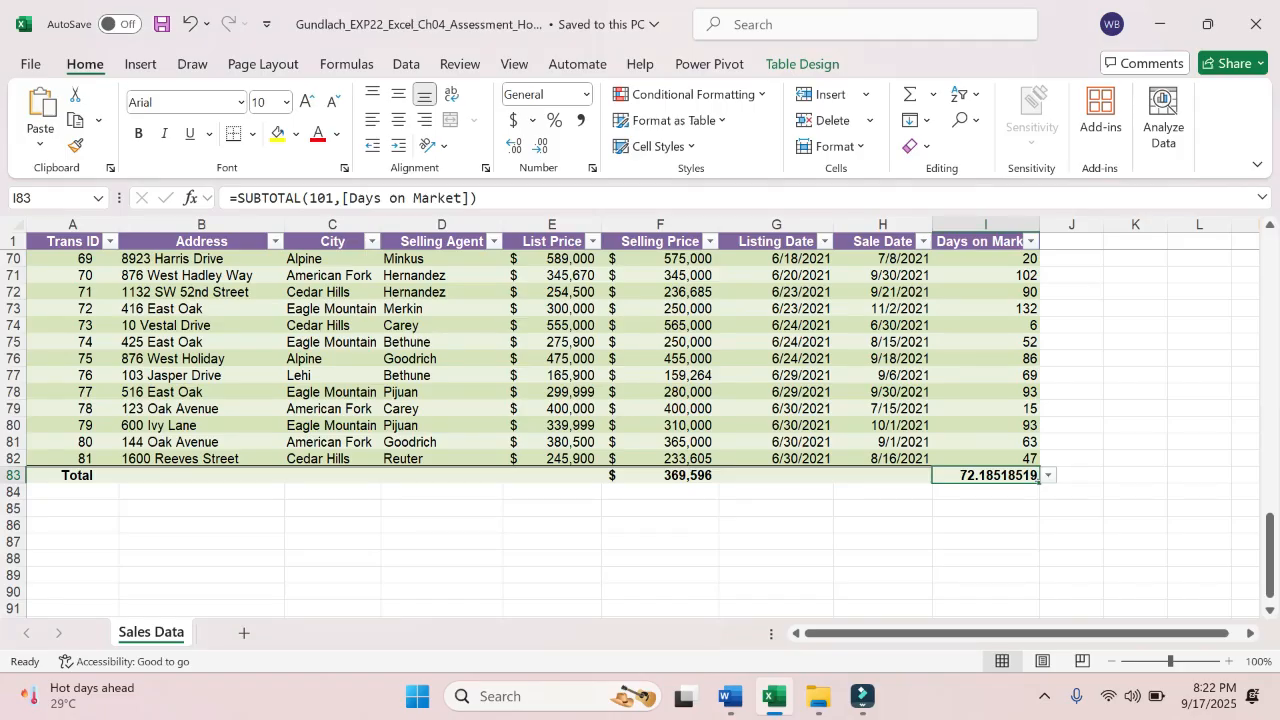
left_click(50, 197)
type("F2:F82")
key("Return")
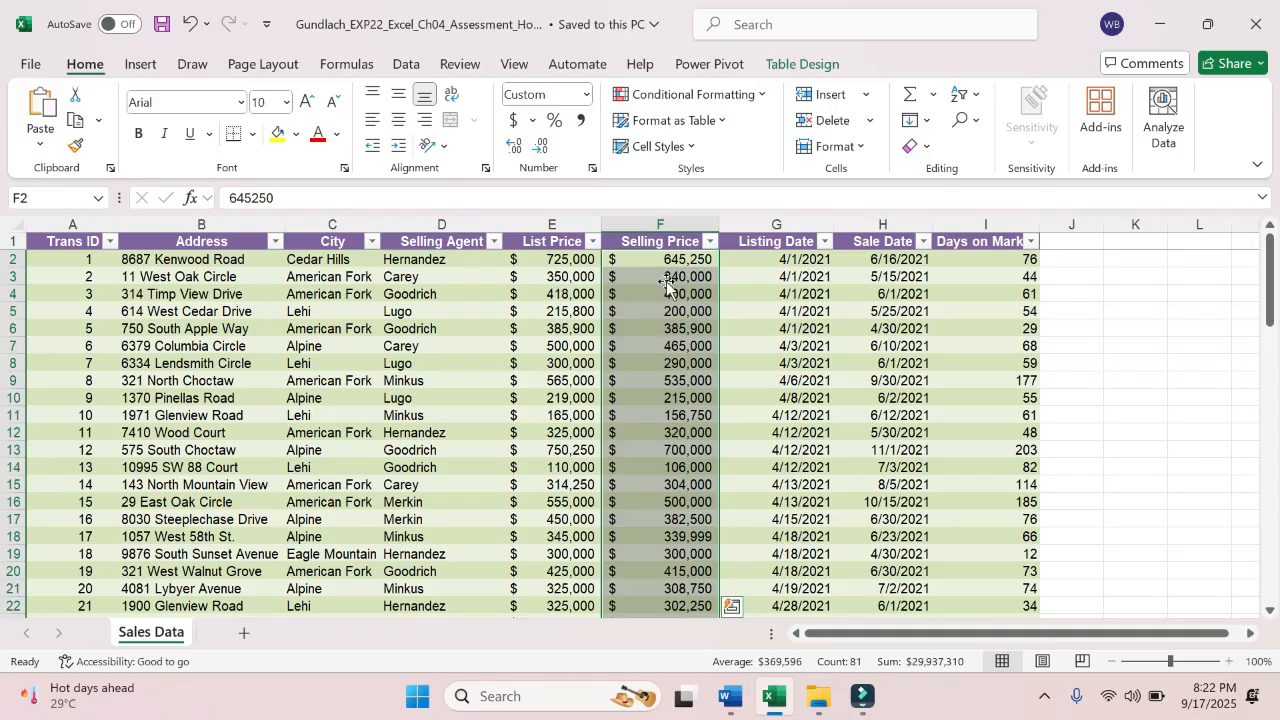
left_click(731, 698)
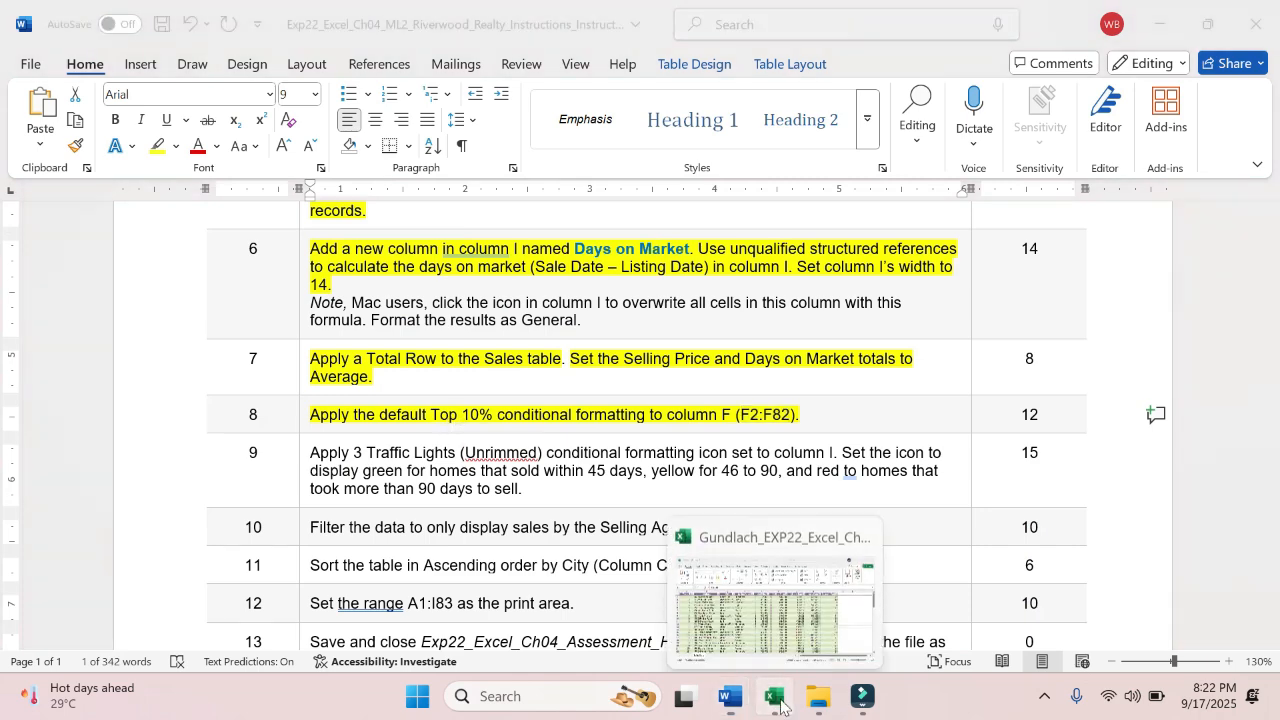
left_click(773, 698)
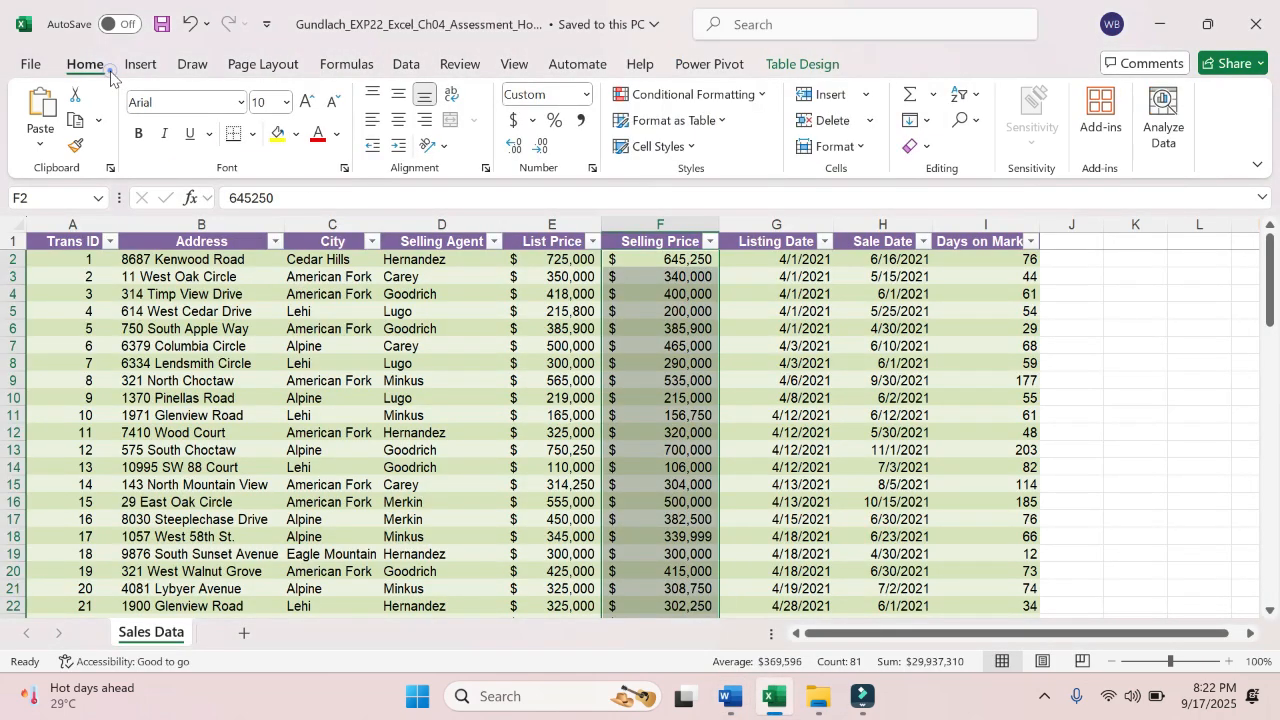
- Recheck step 8 in Word and apply the Top 10% conditional formatting with Light Red Fill with Dark Red Text to F2:F82 in Excel
left_click(752, 95)
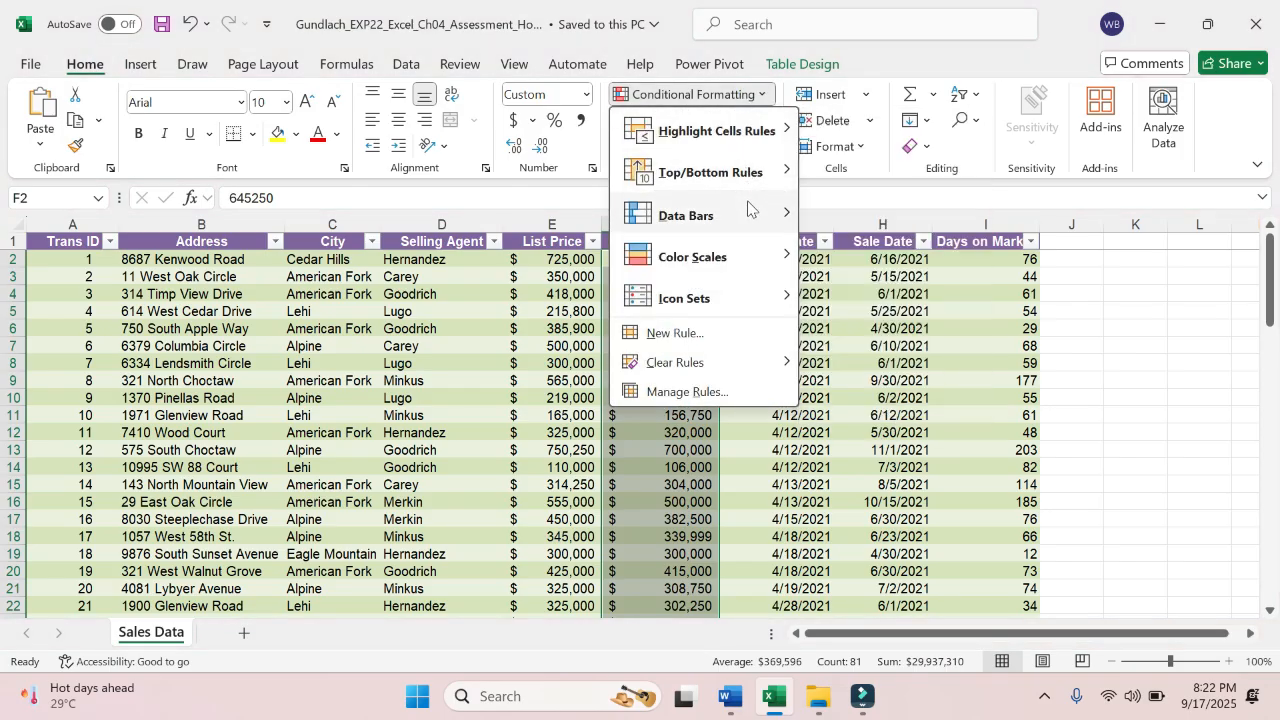
mouse_move(751, 188)
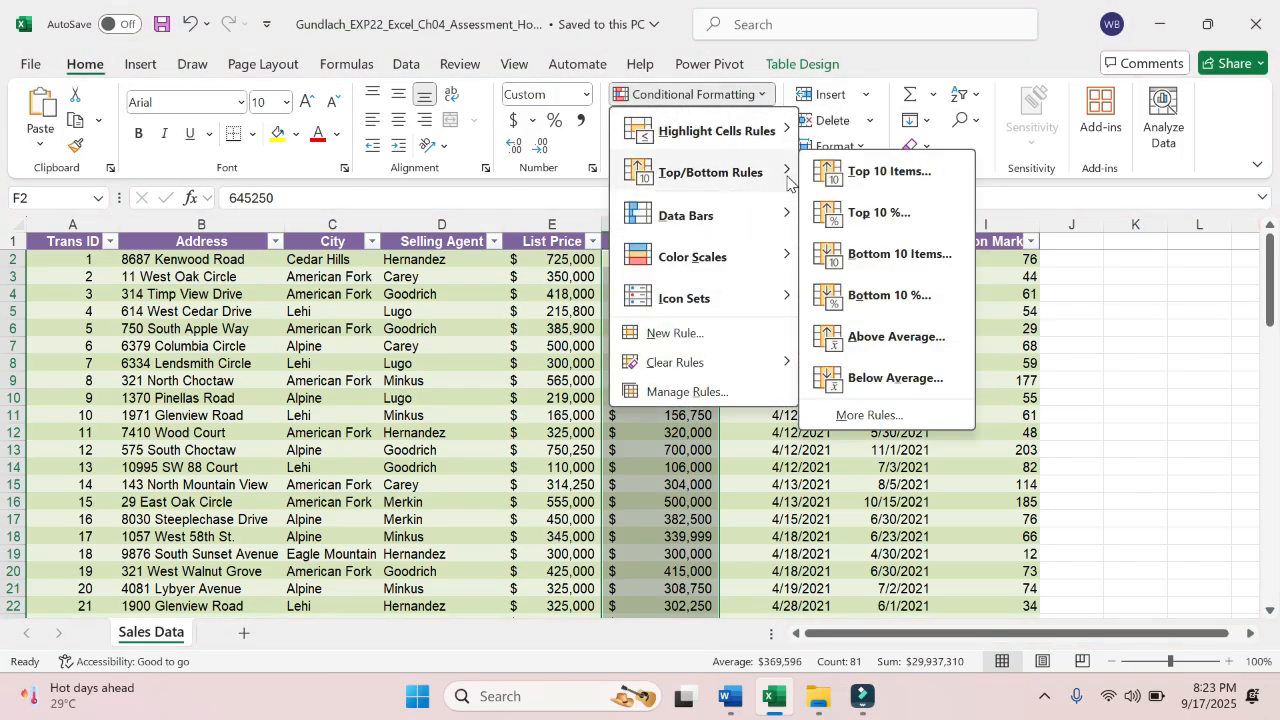
left_click(733, 697)
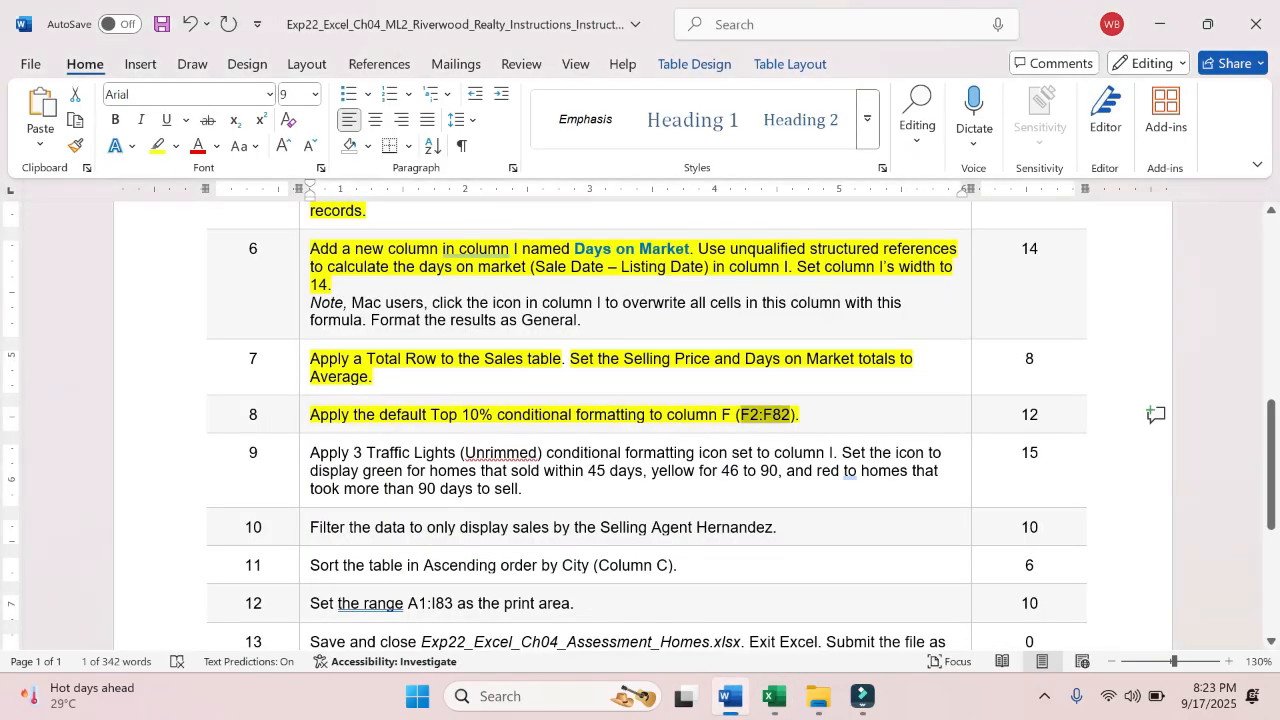
left_click(773, 697)
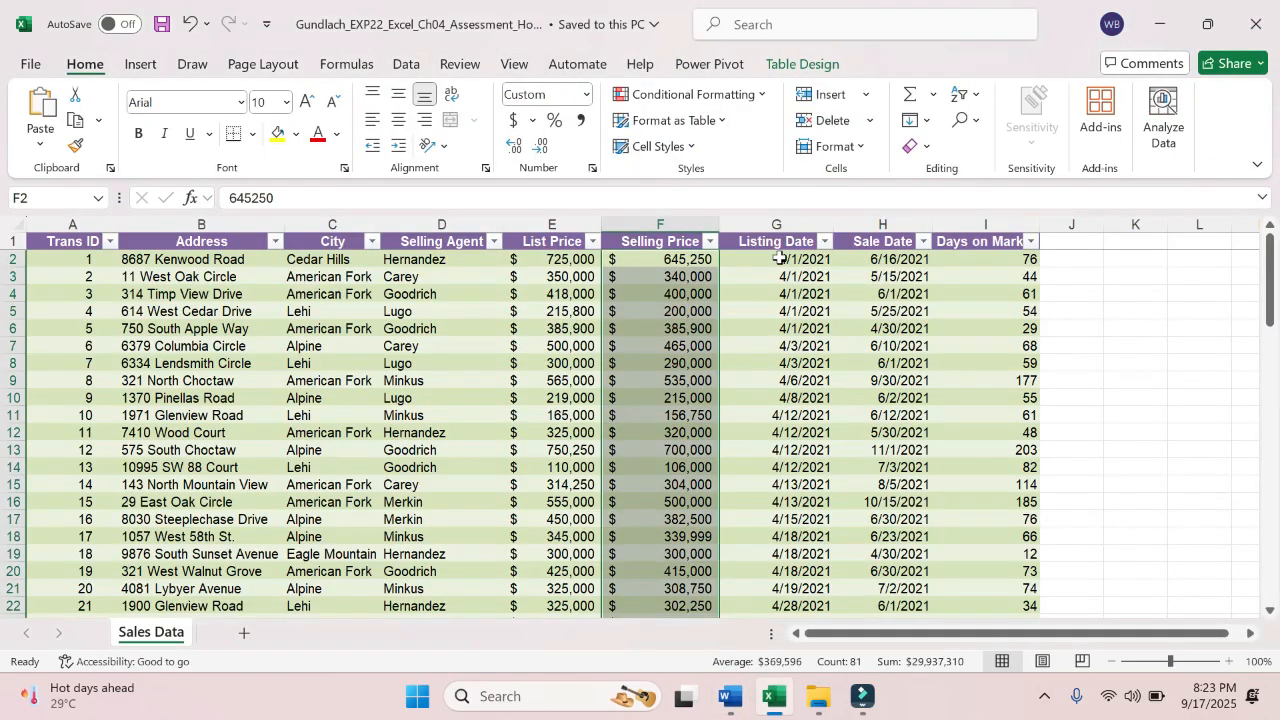
left_click(762, 94)
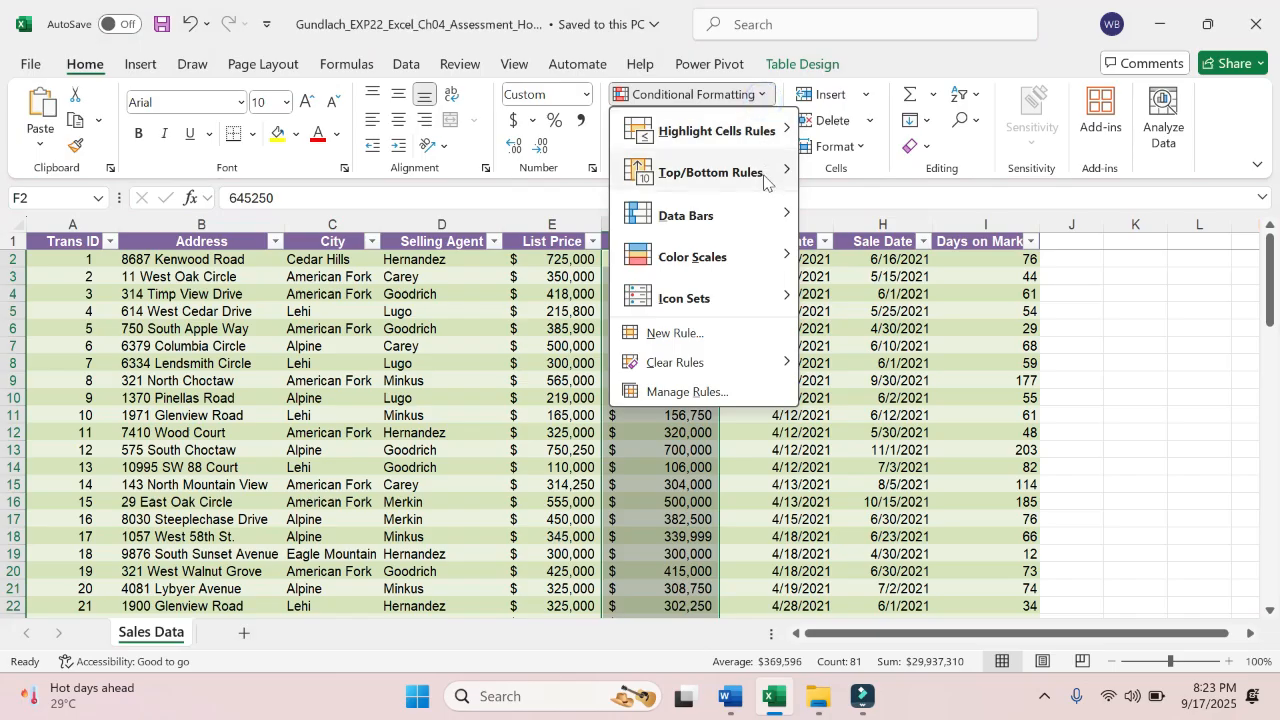
mouse_move(768, 180)
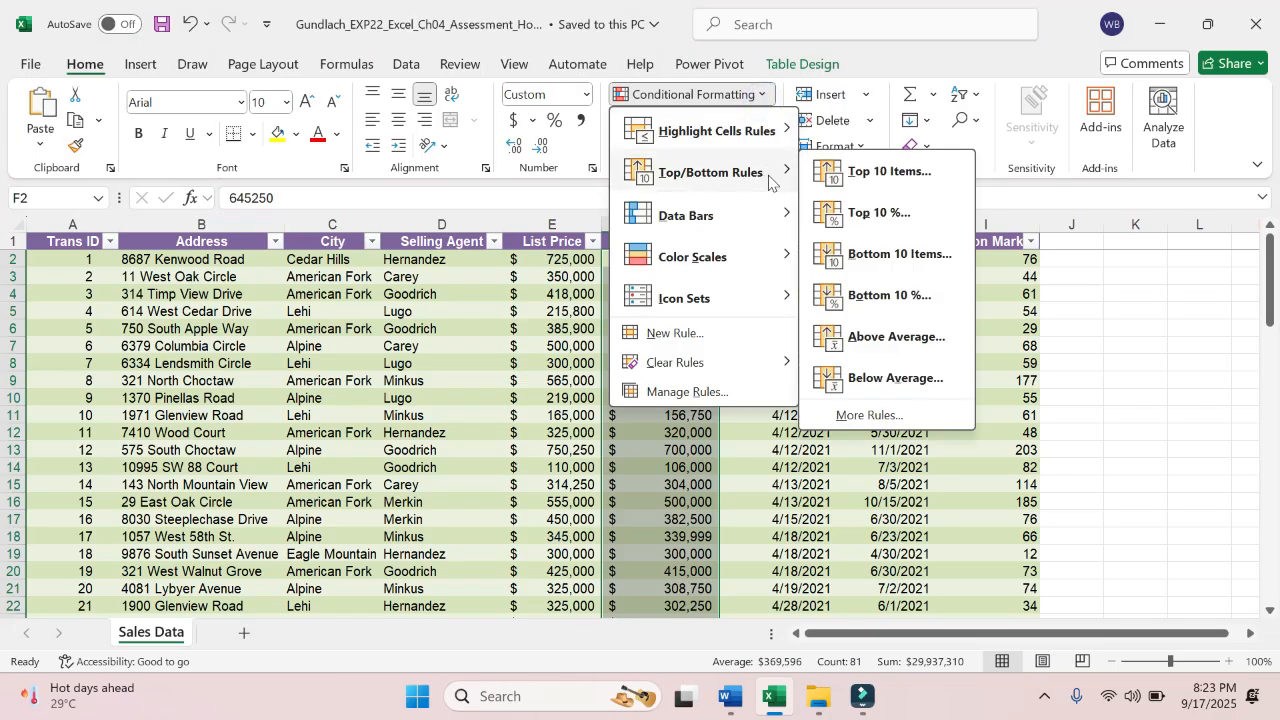
left_click(886, 219)
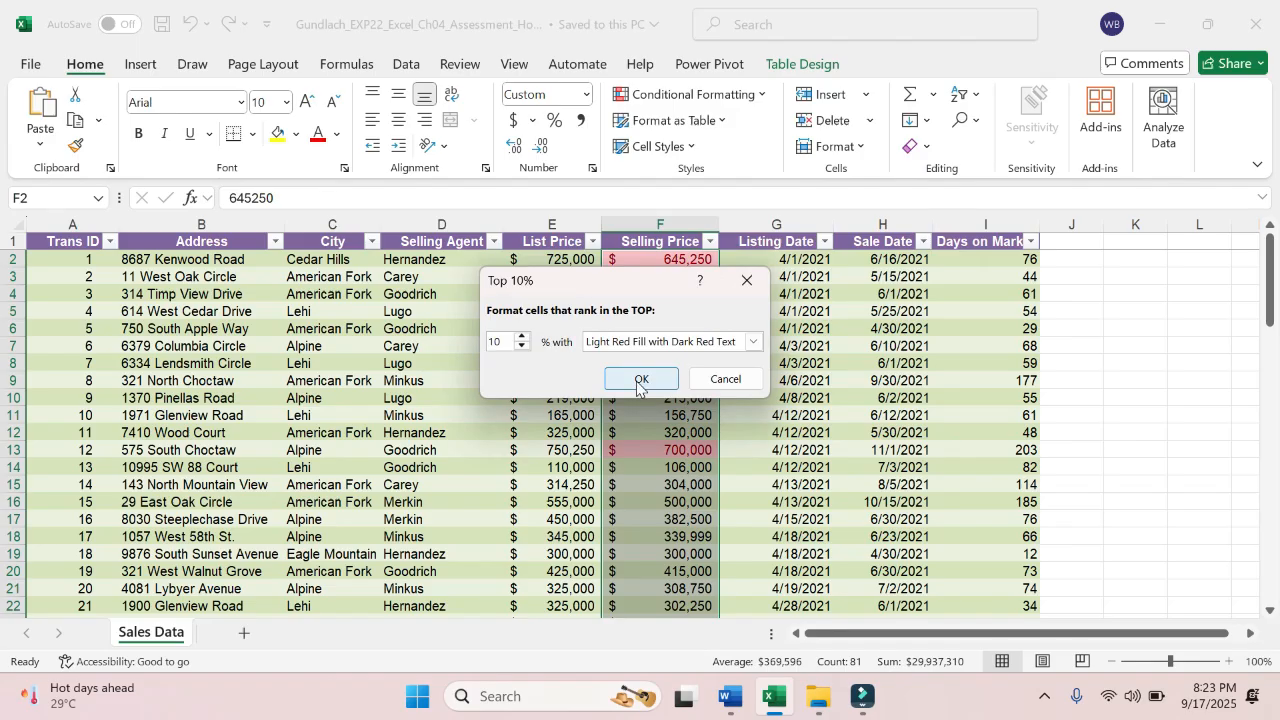
left_click(638, 382)
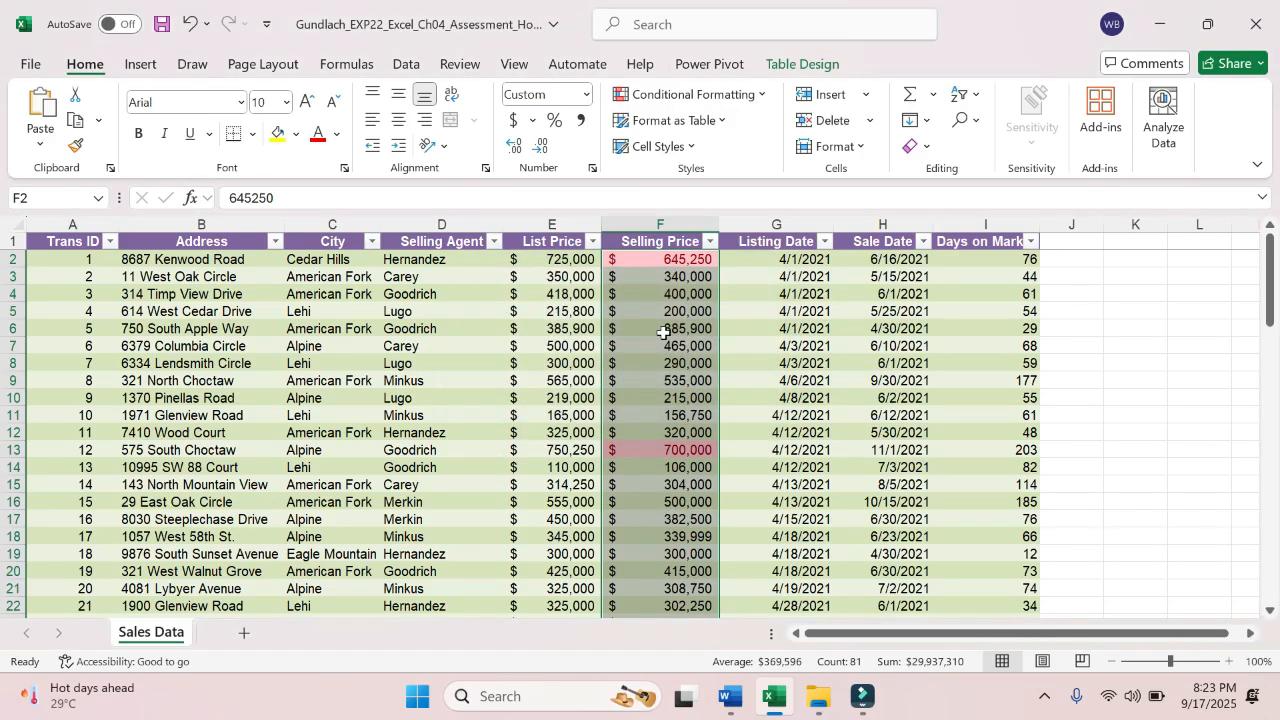
- Check the fill colors offered for F2 and go down the Selling Price column to examine the Top 10% formatting
left_click(668, 260)
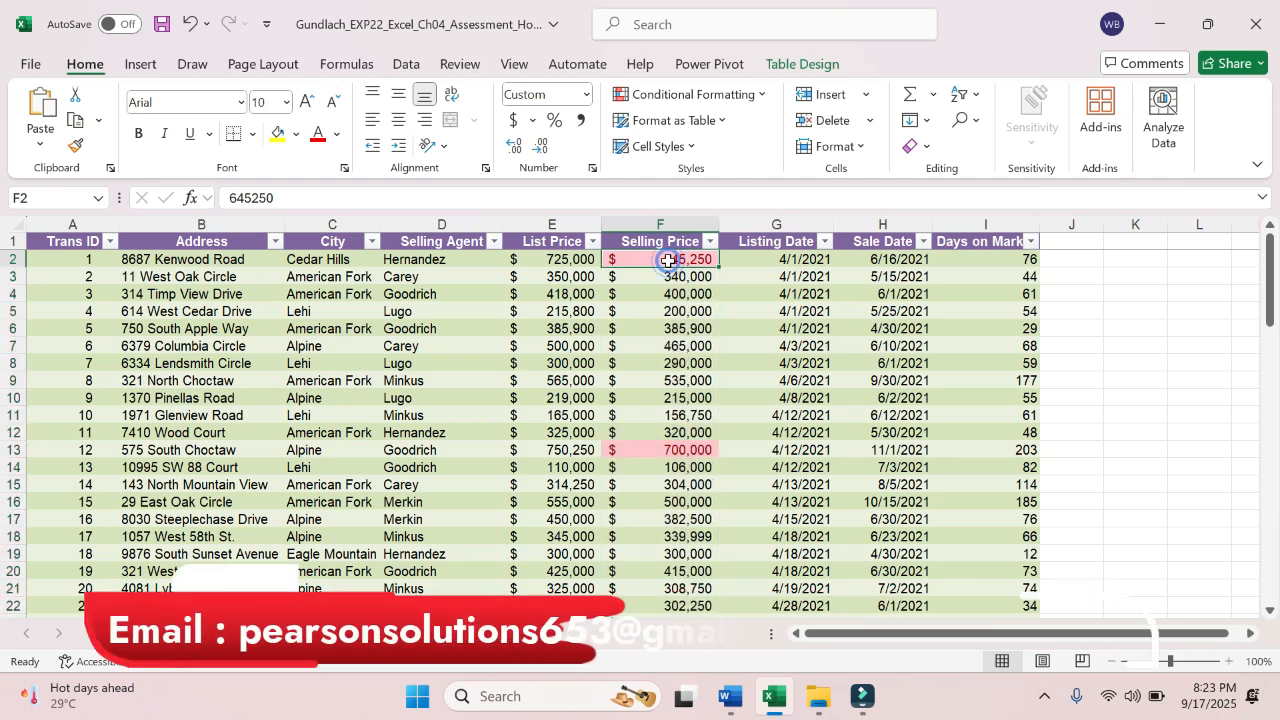
left_click(300, 139)
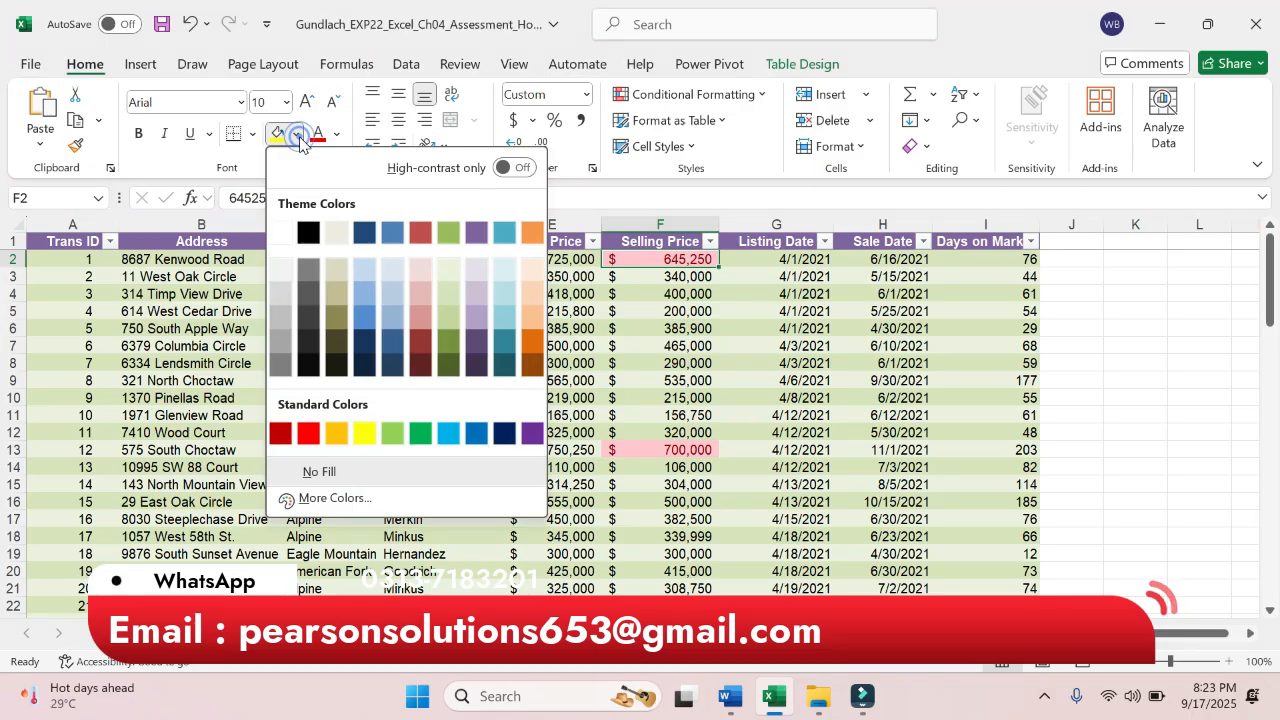
left_click(300, 139)
left_click(683, 395)
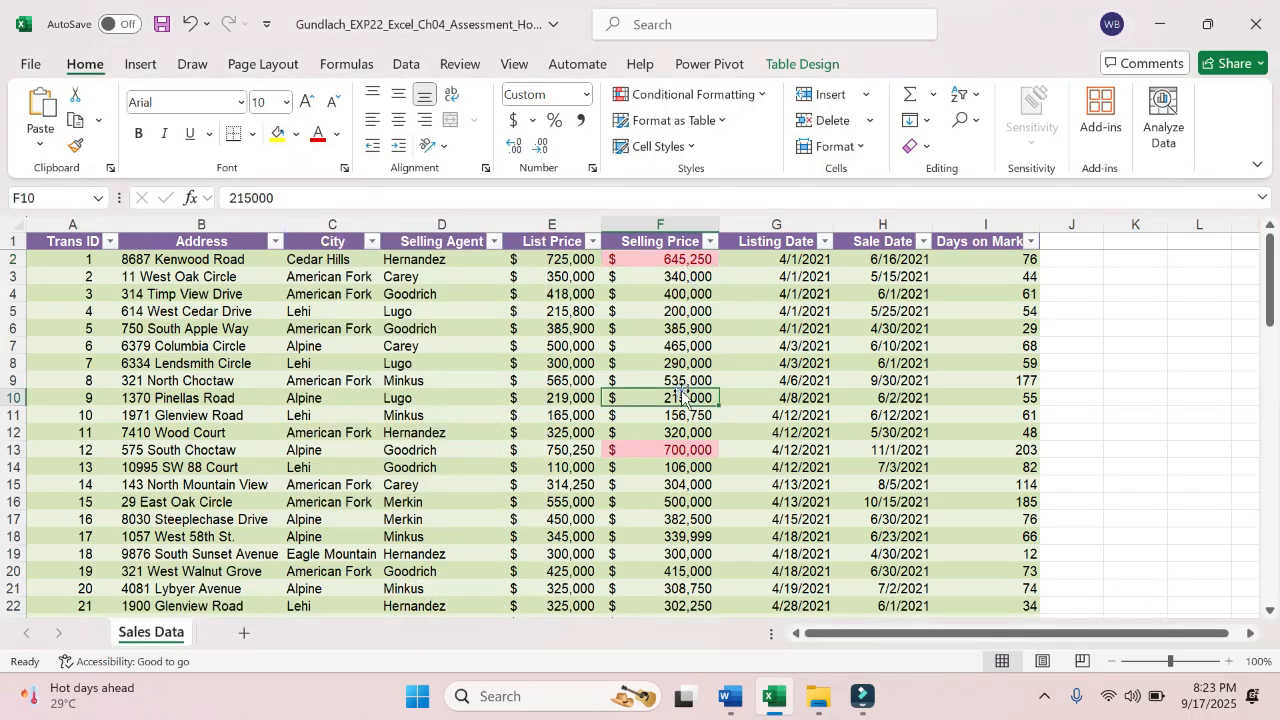
left_click(690, 447)
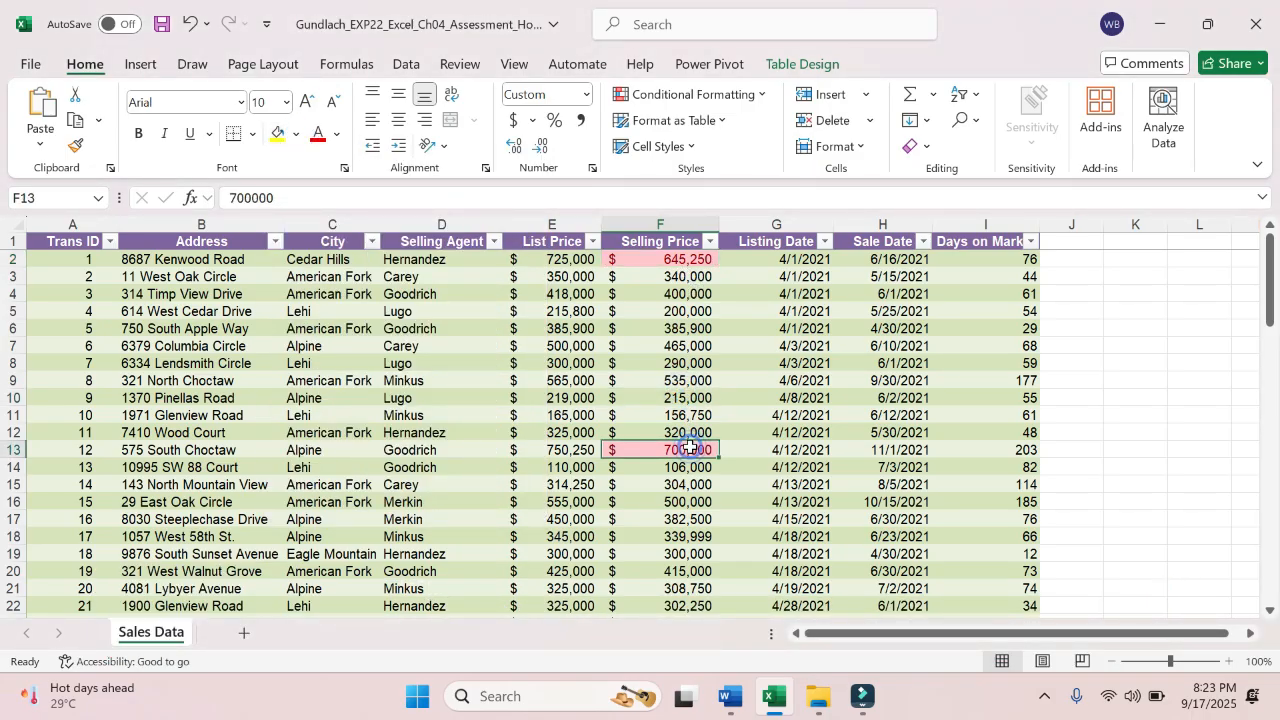
key("Down")
key("Down")
key("Down")
key("Down")
key("Down")
key("Down")
key("Down")
key("Down")
key("Down")
key("Down")
key("Down")
key("Down")
key("Down")
key("Down")
key("Down")
key("Down")
key("Down")
key("Down")
key("Down")
key("Down")
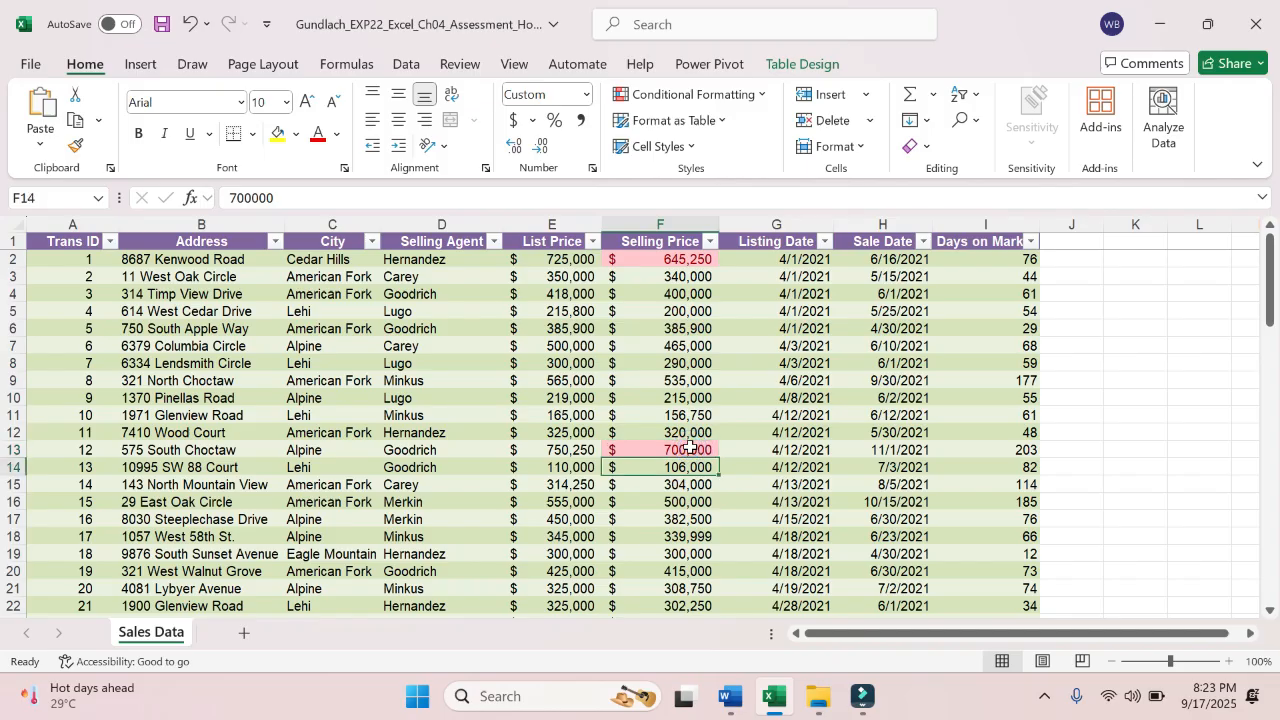
key("Down")
key("Down")
key("Down")
key("Down")
key("Down")
key("Down")
key("Down")
key("Down")
key("Down")
key("Down")
key("Down")
key("Down")
key("Down")
key("Down")
key("Down")
key("Down")
key("Down")
key("Down")
key("Down")
key("Down")
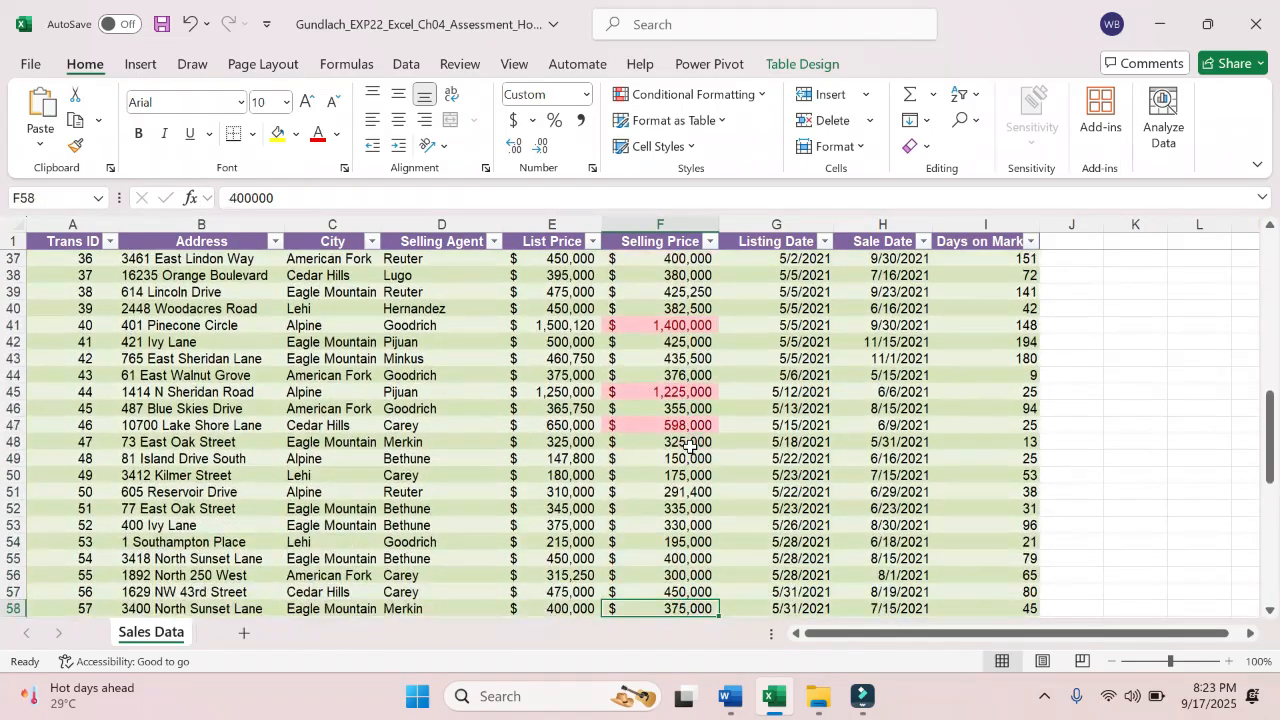
key("Up")
key("Up")
key("Up")
key("Up")
key("Up")
key("Up")
key("Up")
key("Up")
key("Up")
key("Up")
key("Up")
key("Up")
key("Up")
key("Up")
key("Up")
key("Up")
key("Up")
key("Up")
key("Up")
key("Up")
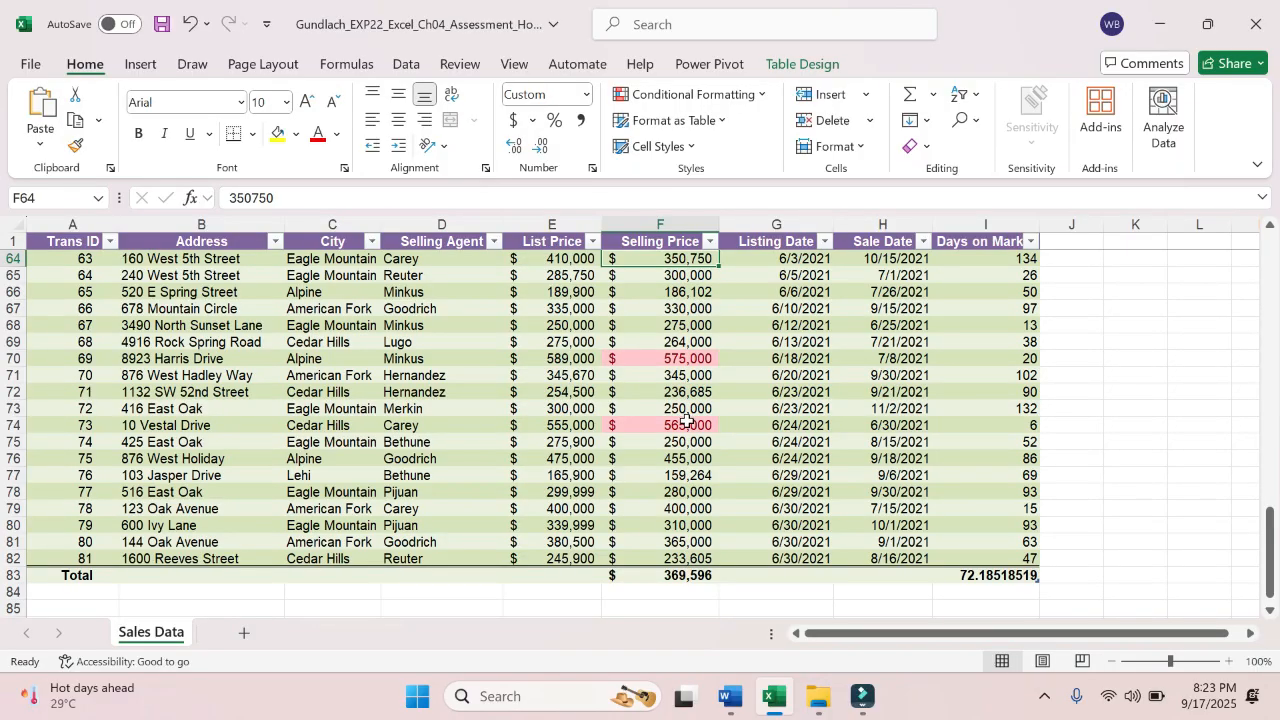
- Examine the formatted selling prices from F74 back up to the column header
left_click(686, 424)
left_click(678, 359)
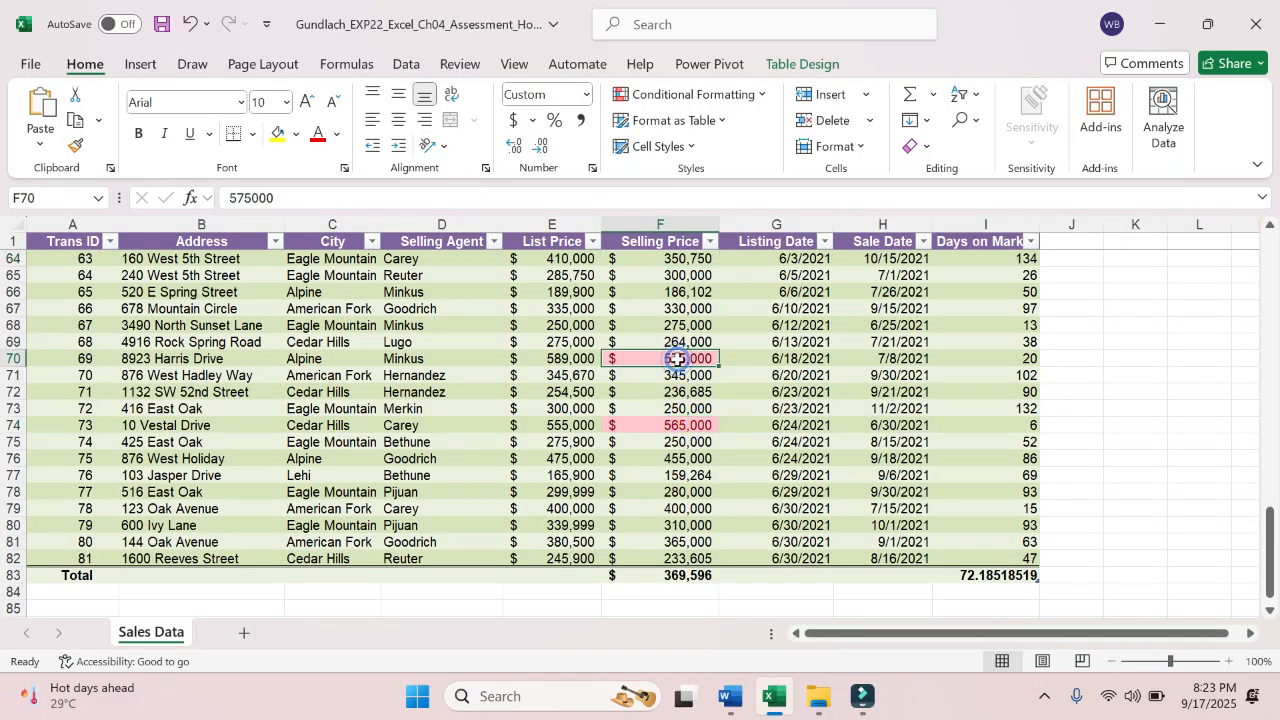
key("Up")
key("Up")
key("Up")
key("Up")
key("Up")
key("Up")
key("Up")
key("Up")
key("Up")
key("Up")
key("Up")
key("Up")
key("Up")
key("Up")
key("Up")
key("Up")
key("Up")
key("Up")
key("Up")
key("Up")
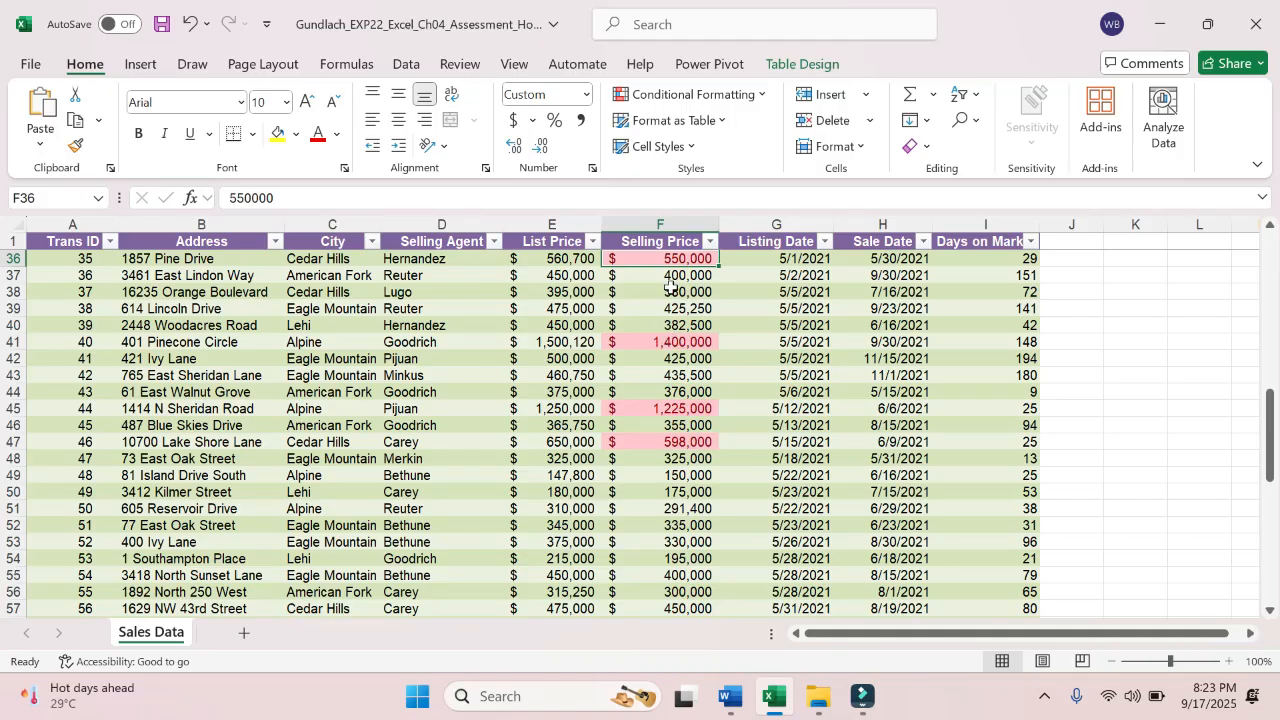
key("Up")
key("Up")
key("Up")
key("Up")
key("Up")
key("Up")
key("Up")
key("Up")
key("Up")
key("Up")
key("Up")
key("Up")
key("Up")
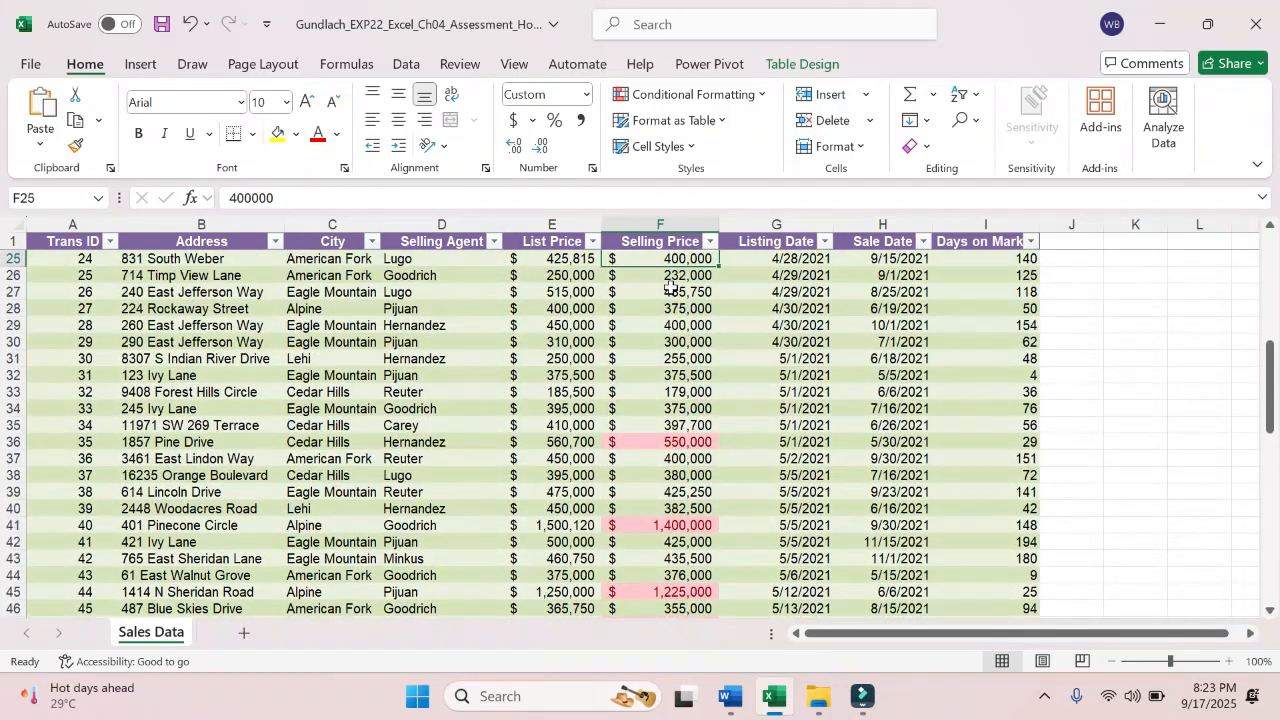
key("Up")
key("Up")
key("Up")
key("Up")
key("Up")
key("Up")
key("Up")
key("Up")
key("Up")
key("Up")
key("Up")
key("Up")
key("Up")
key("Up")
key("Up")
key("Up")
key("Up")
key("Up")
key("Up")
key("Up")
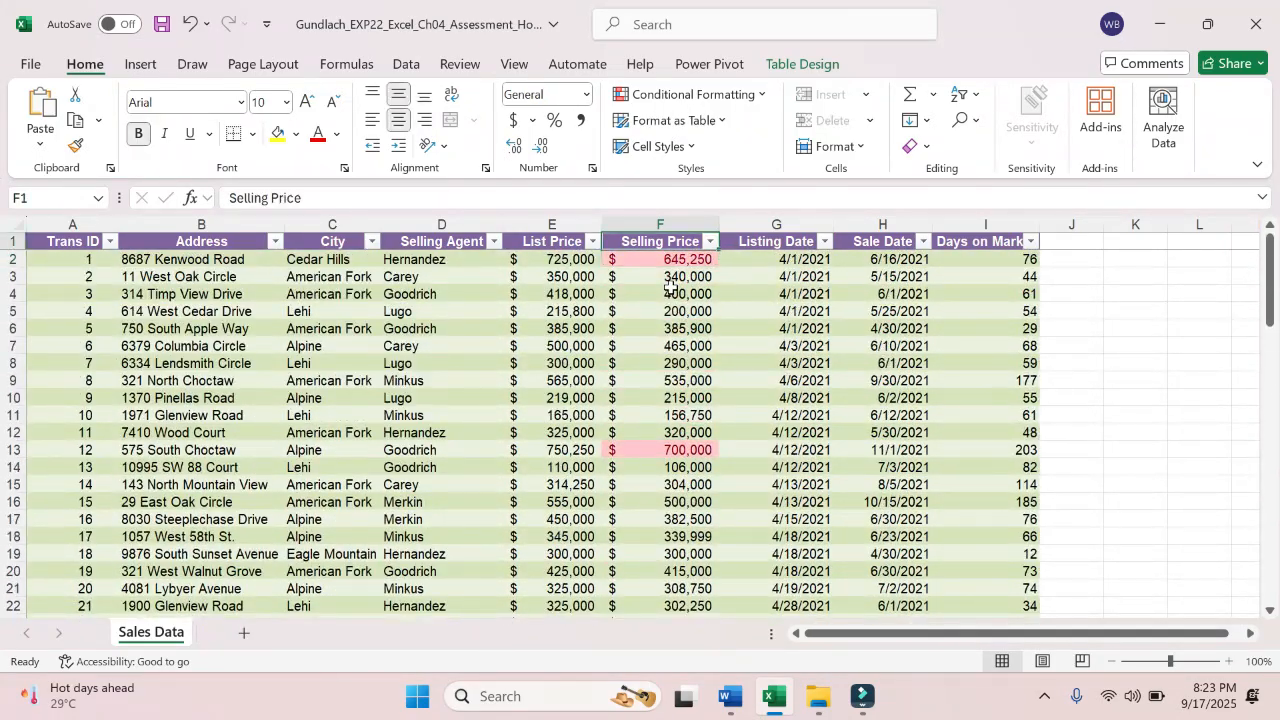
- Look over several cells in the upper Selling Price column and save the workbook
left_click(665, 553)
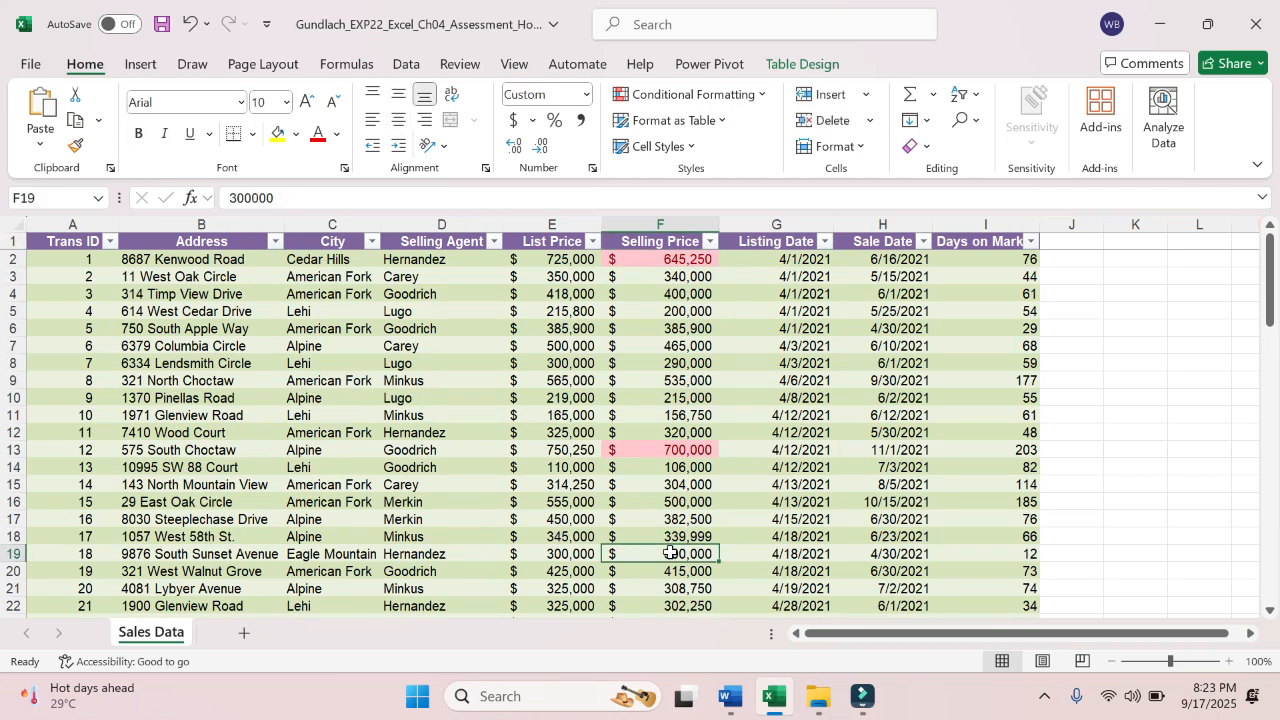
left_click(653, 430)
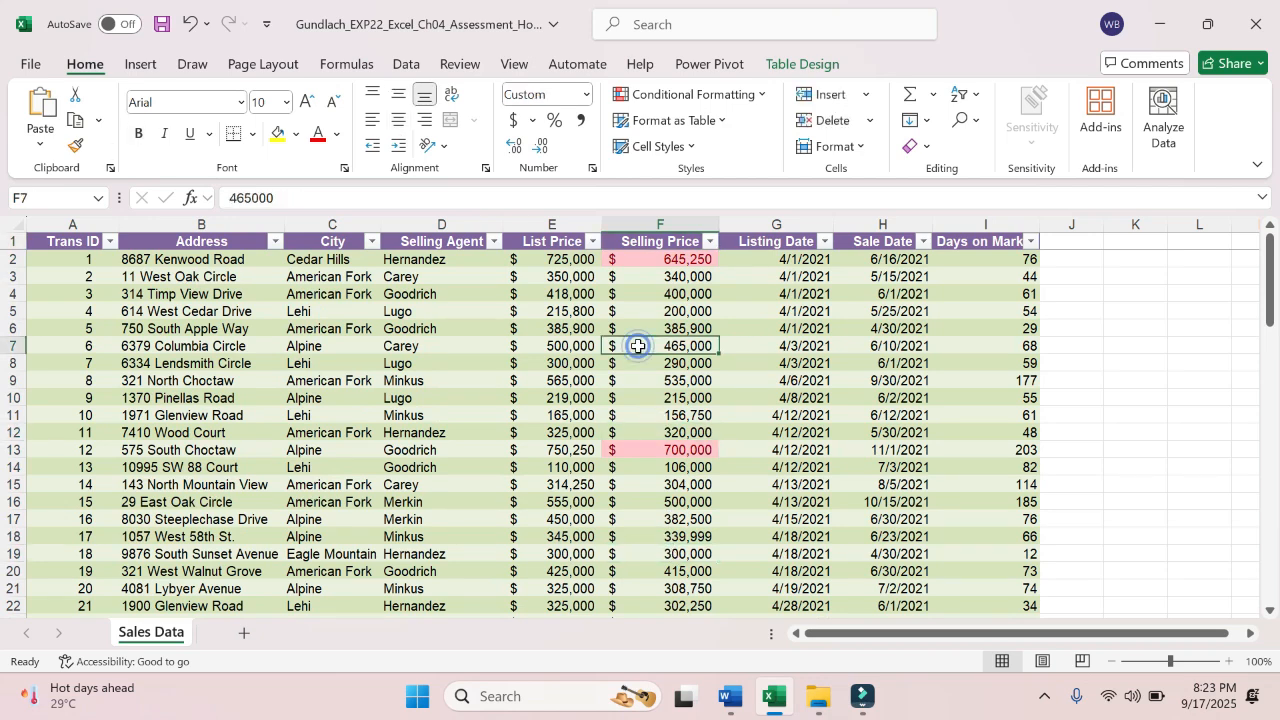
left_click(638, 311)
left_click(647, 378)
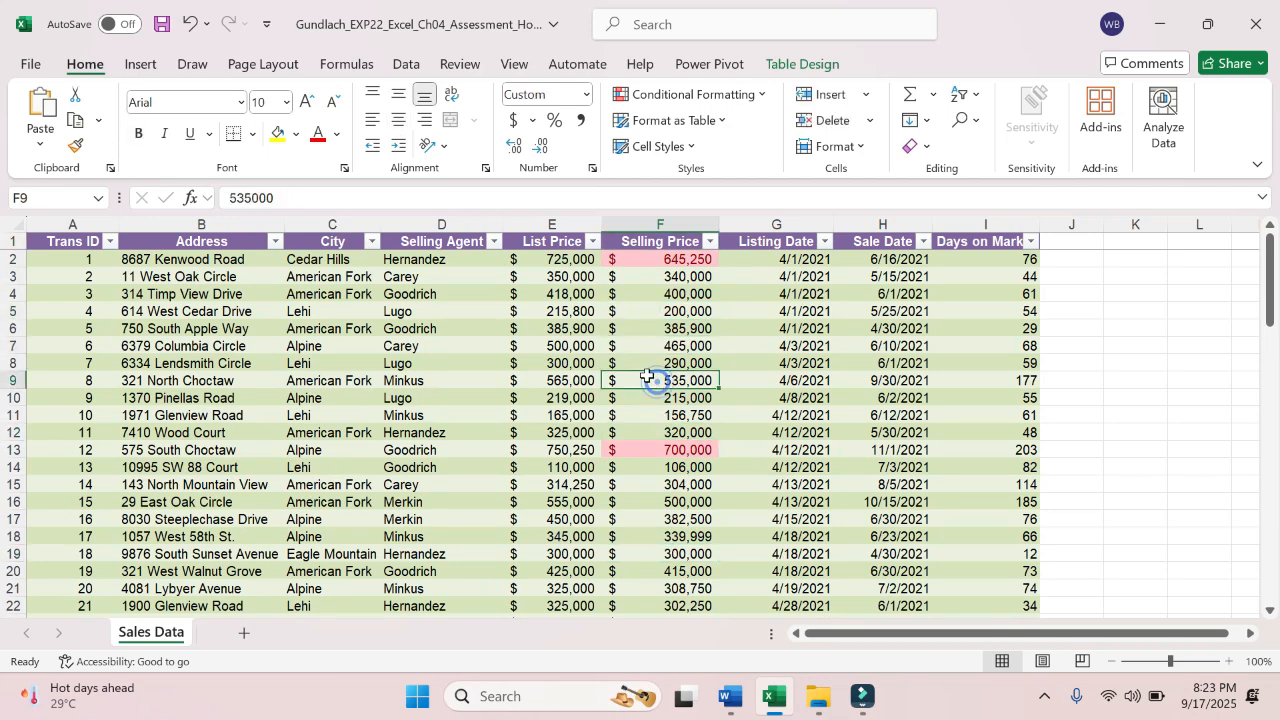
left_click(38, 68)
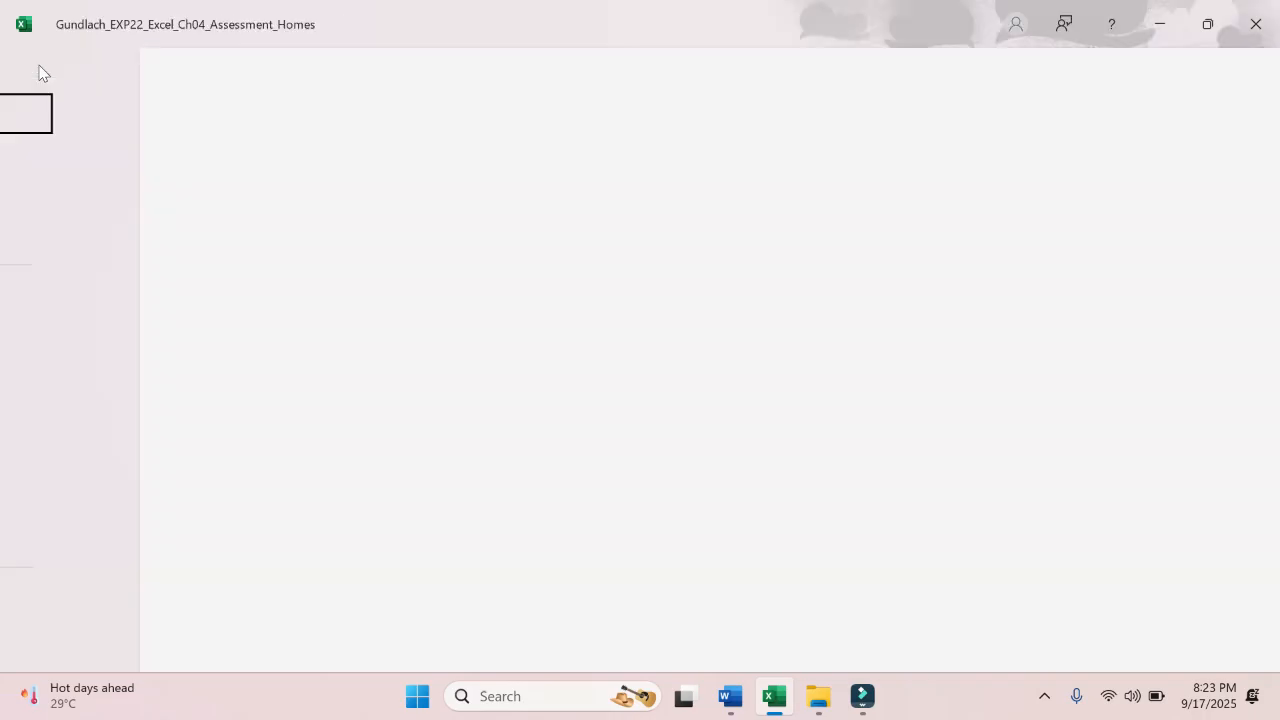
left_click(24, 338)
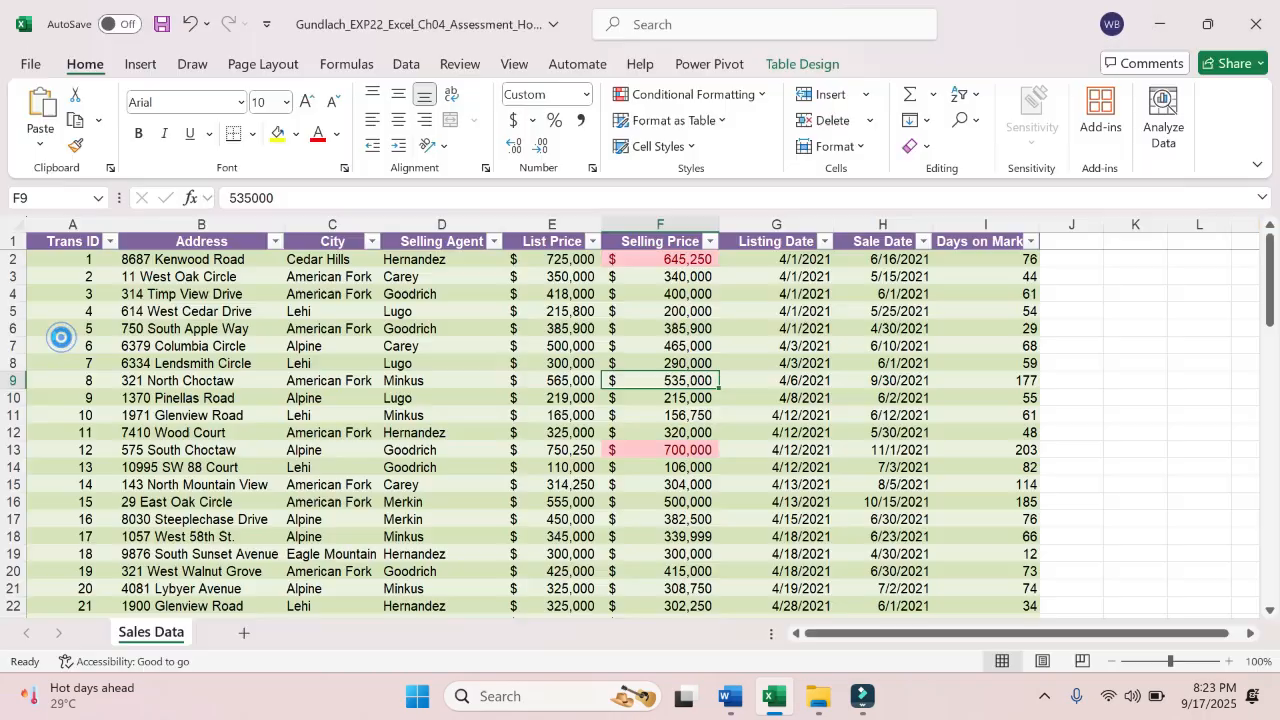
- Switch to the Word instructions and highlight the points value 15 of step 9 in yellow
left_click(703, 450)
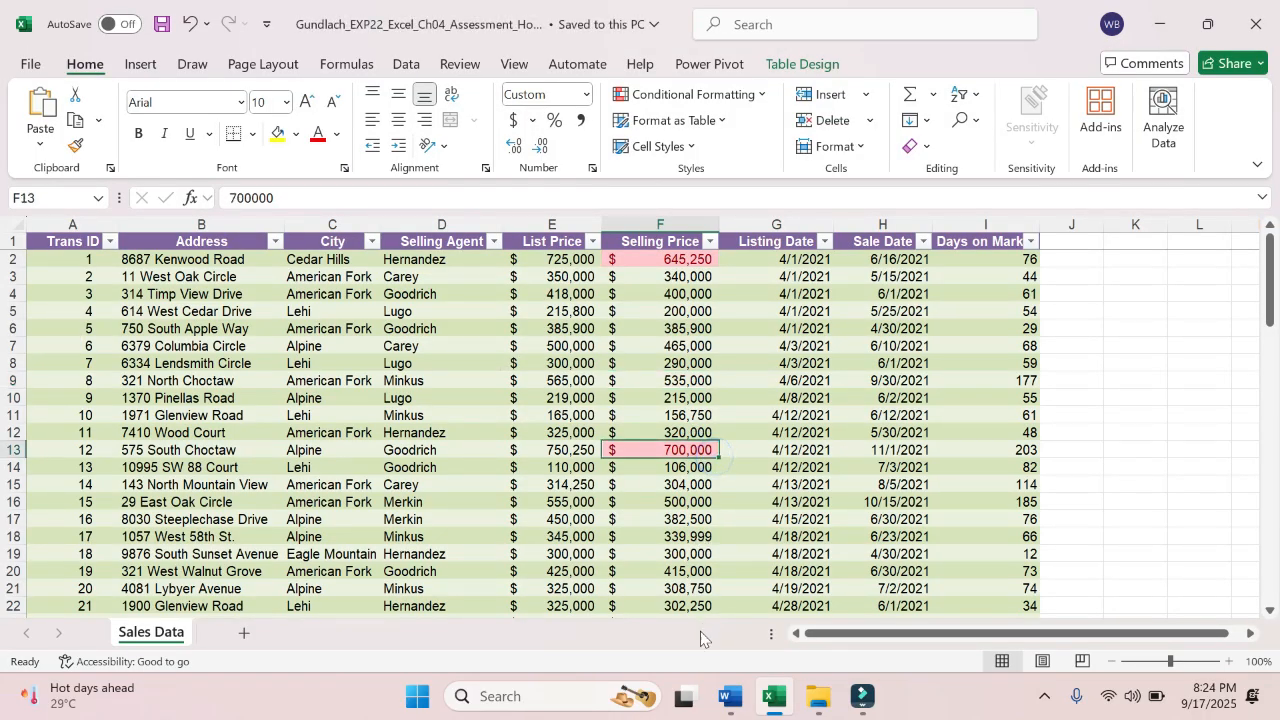
left_click(730, 697)
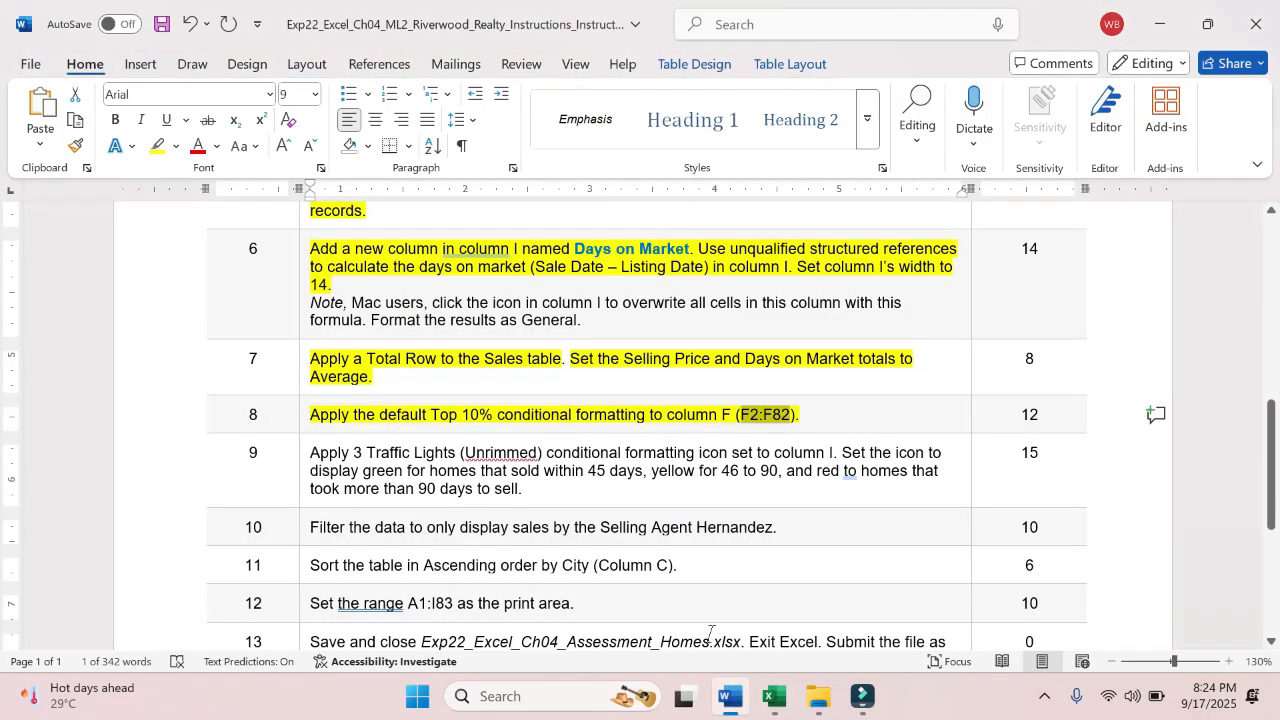
left_click(650, 420)
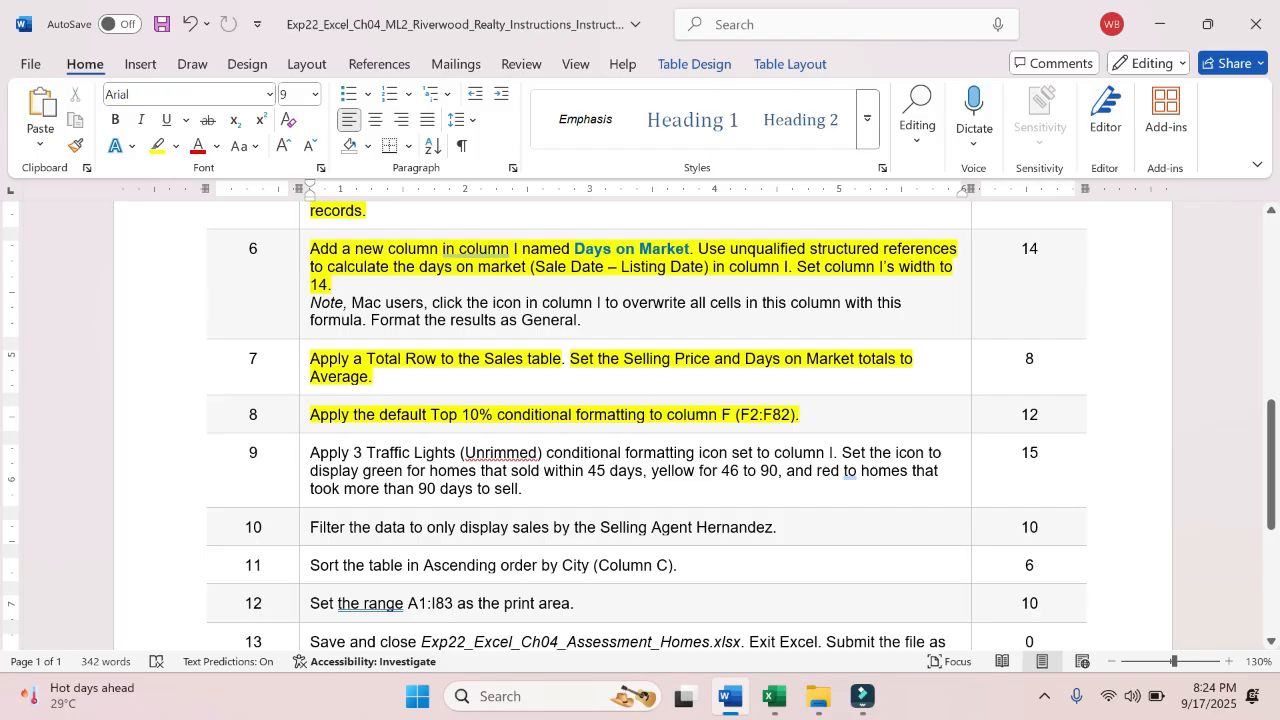
double_click(1023, 452)
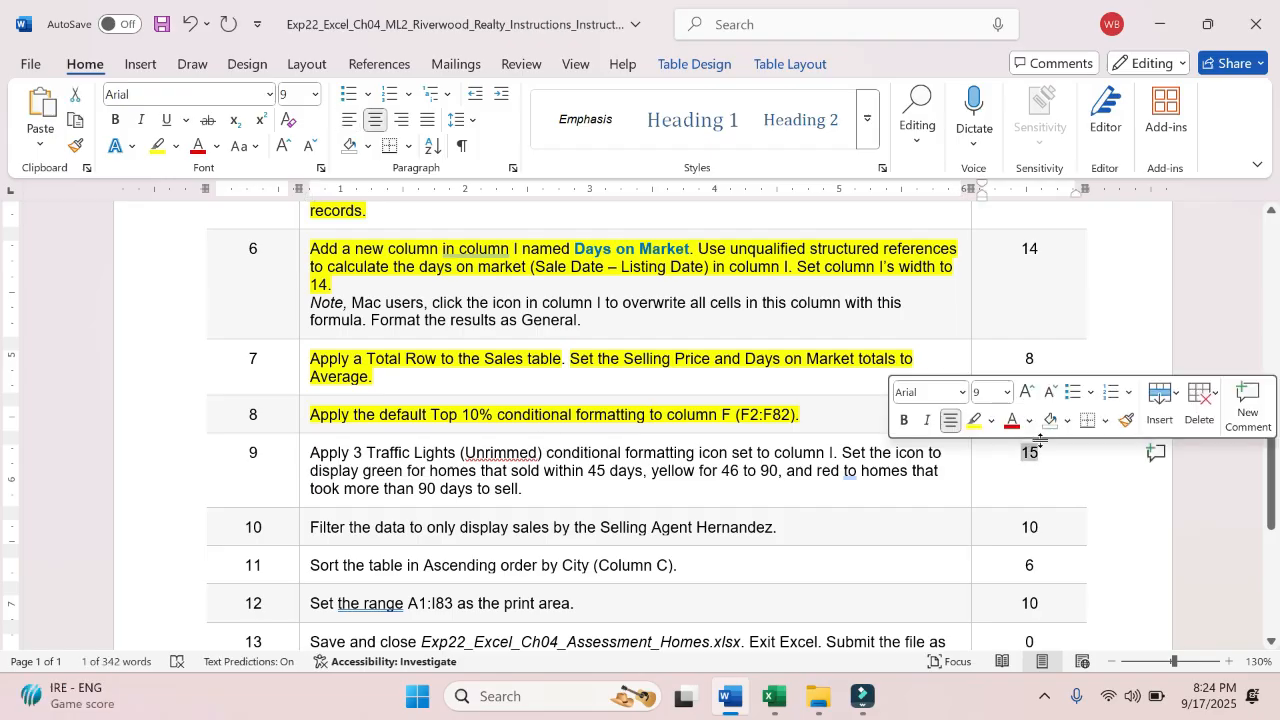
left_click(973, 420)
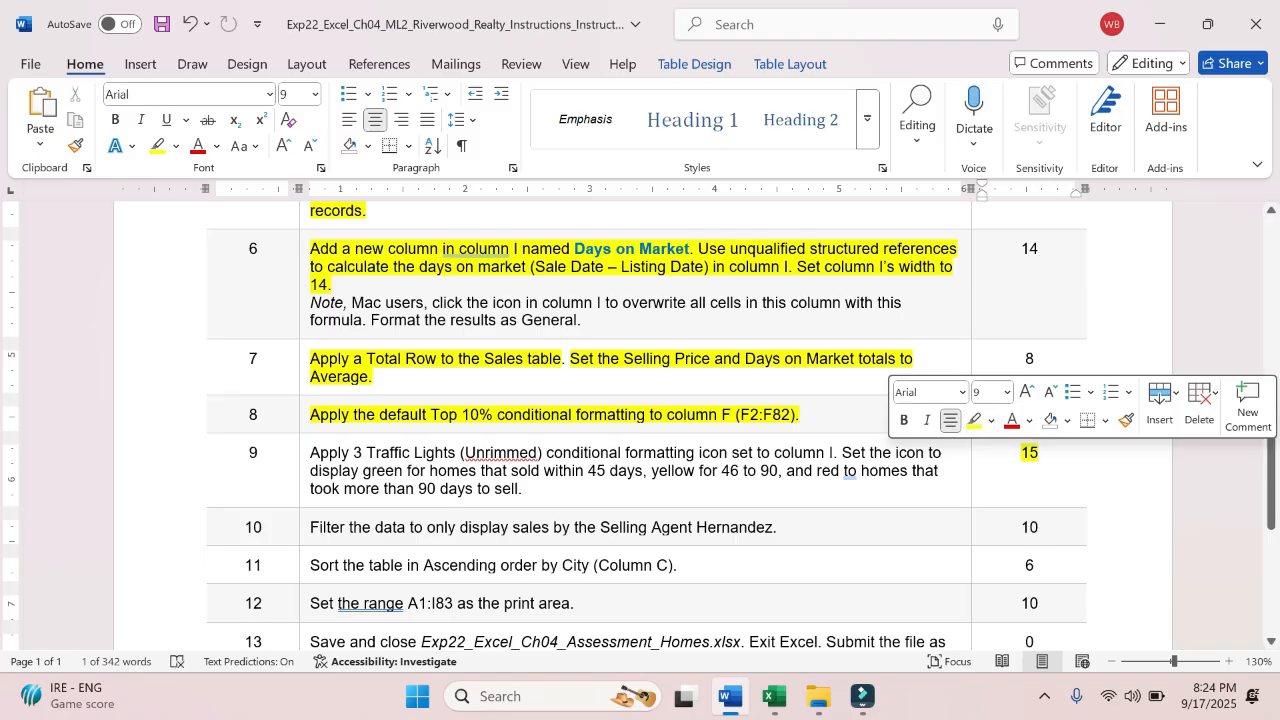
left_click(526, 489)
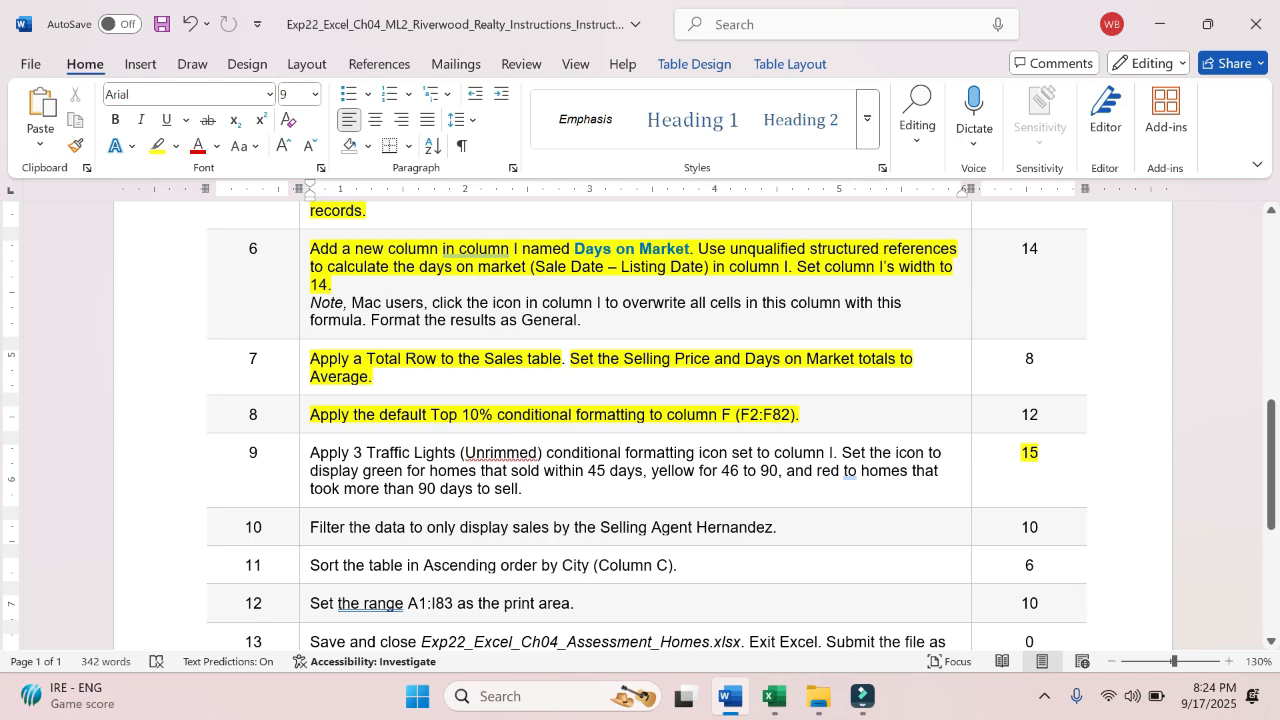
- Return to Excel and select the Days on Market values in I2:I82
left_click(774, 697)
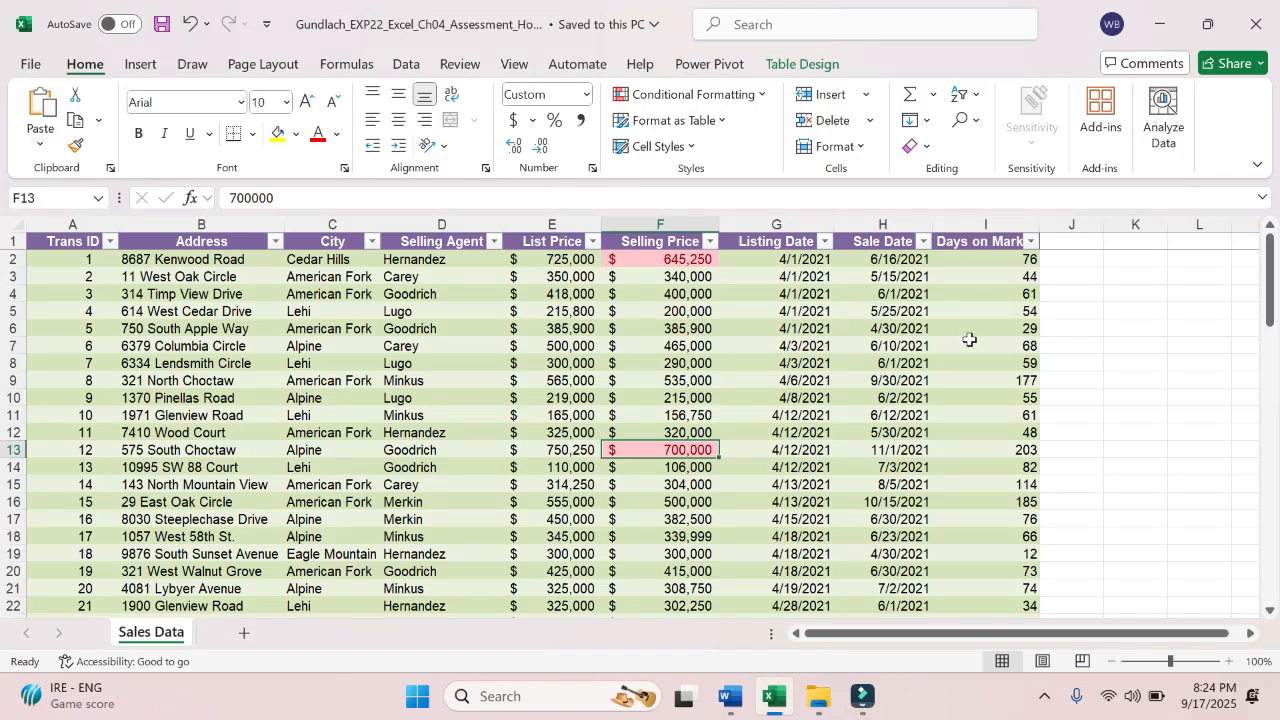
left_click(982, 259)
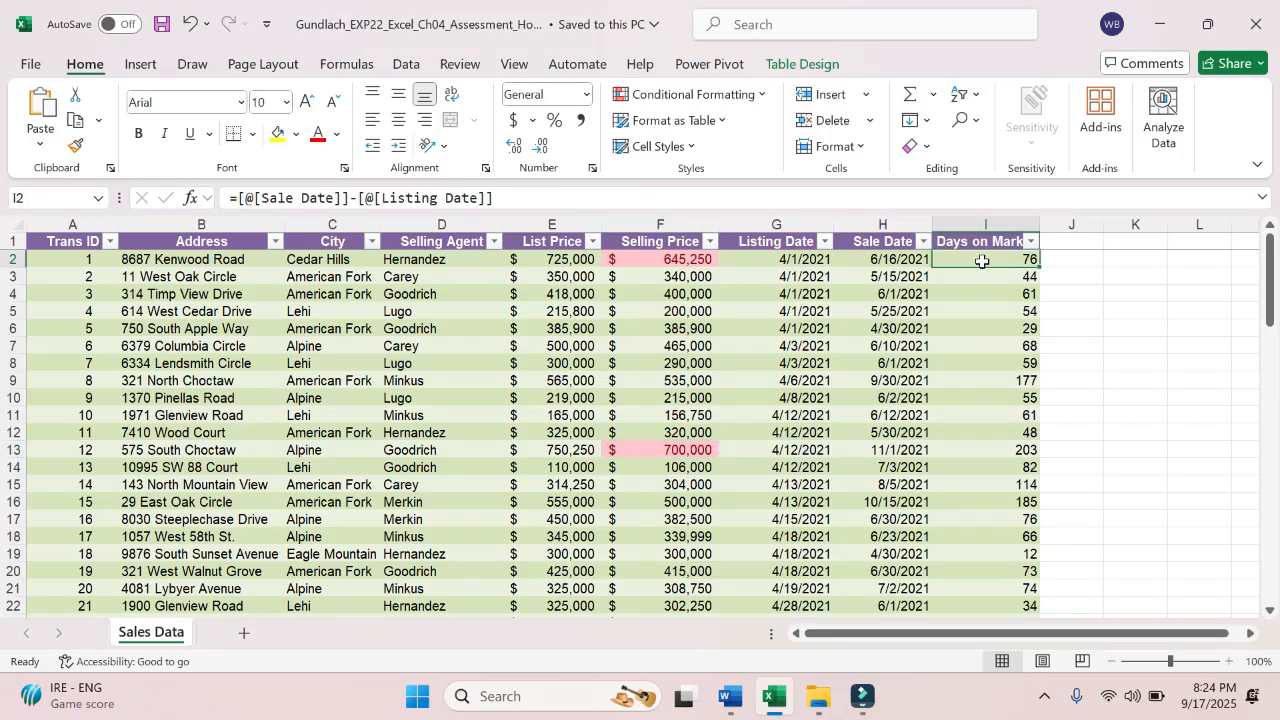
left_click_drag(982, 259, 953, 578)
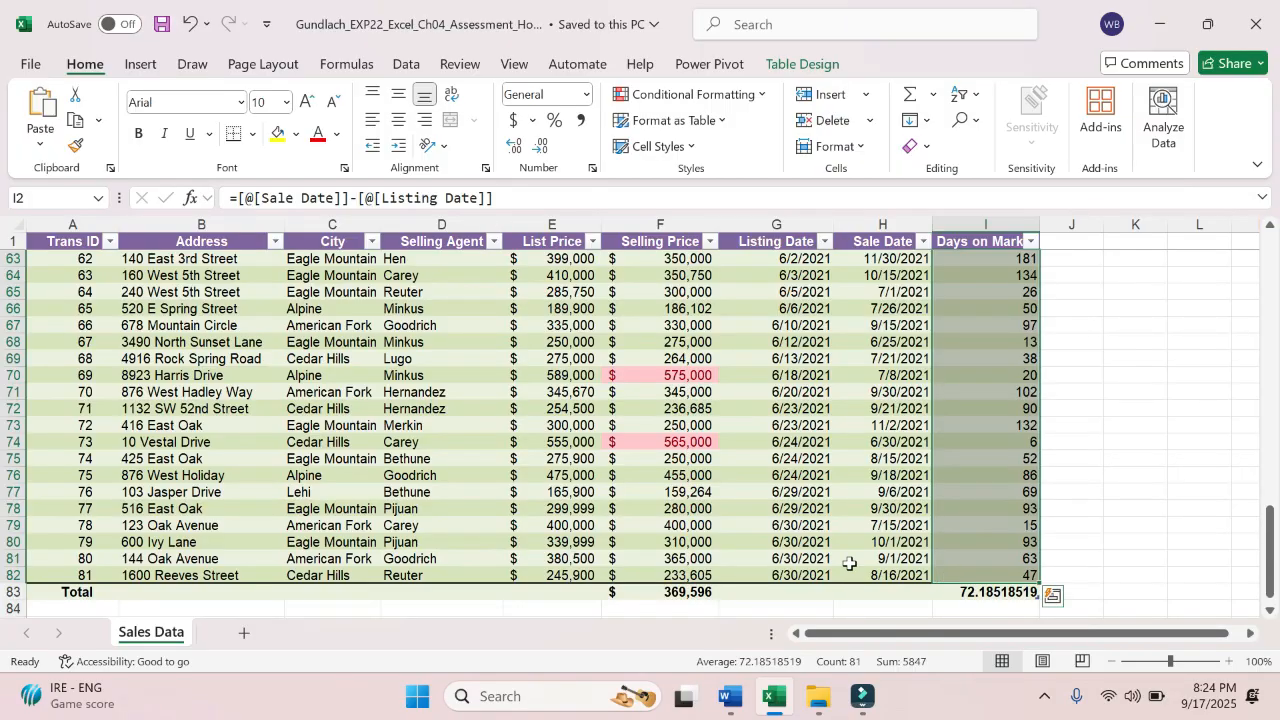
- In Word, highlight "Apply 3 Traffic Lights (Unrimmed) conditional formatting icon set" in step 9 in yellow
left_click(731, 697)
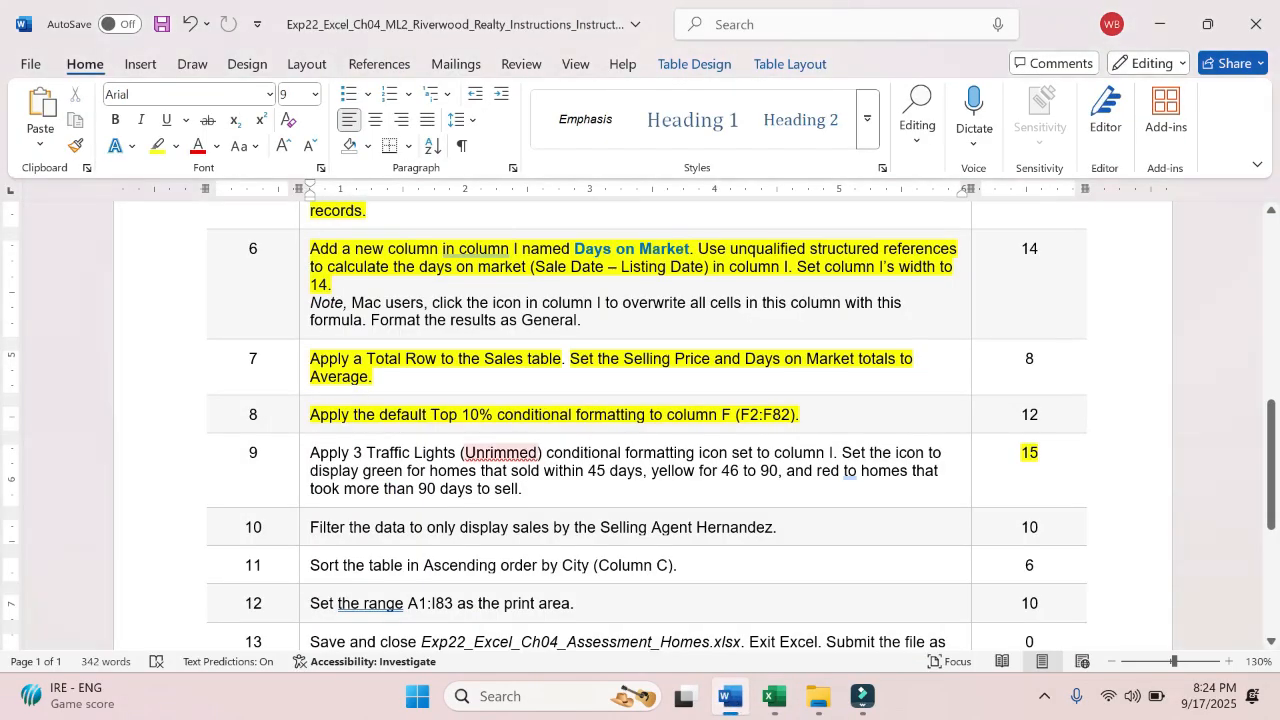
left_click_drag(327, 453, 743, 463)
left_click(818, 425)
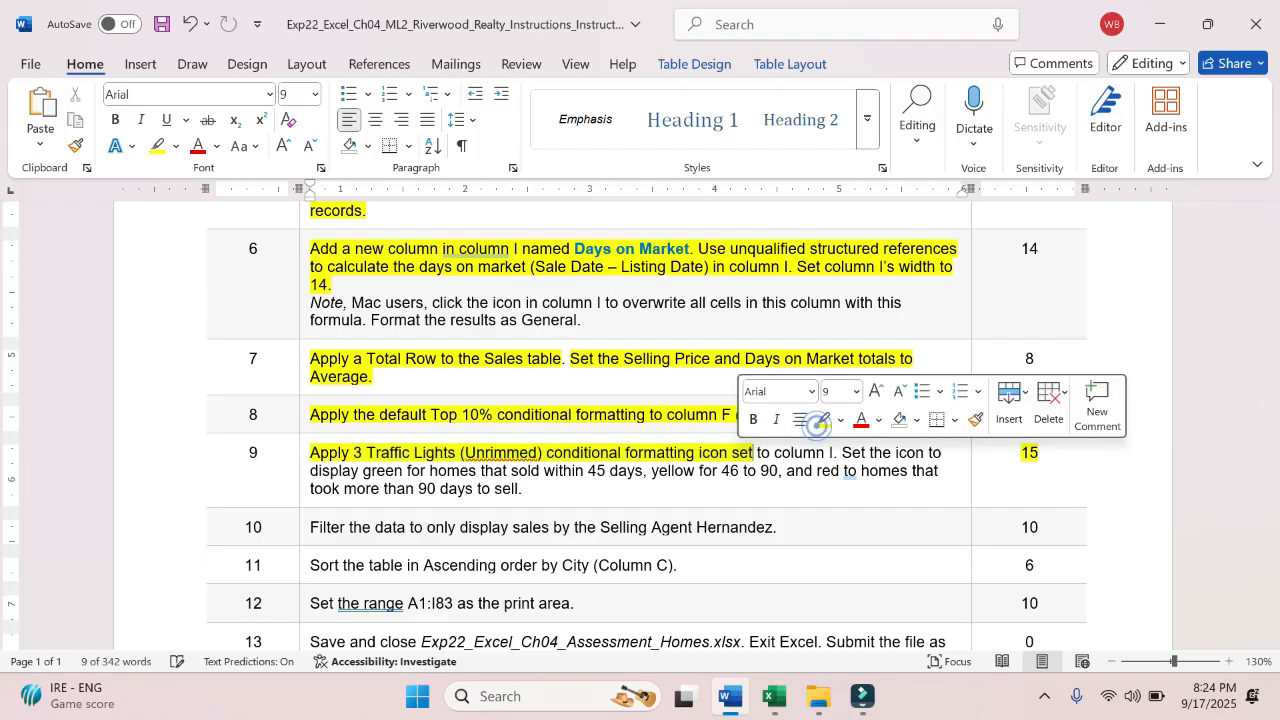
- Switch to Excel, recheck step 9 in Word, and apply the 3 Traffic Lights (Unrimmed) icon set to I2:I82
left_click(776, 704)
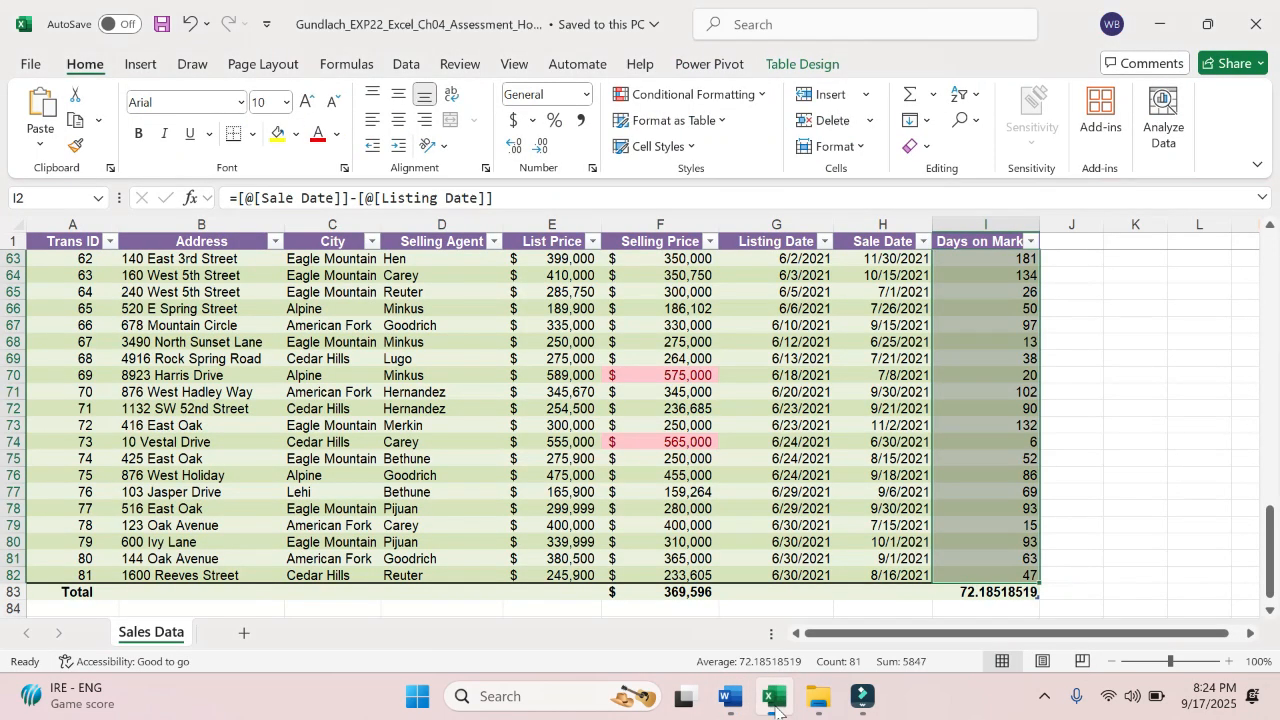
left_click(760, 95)
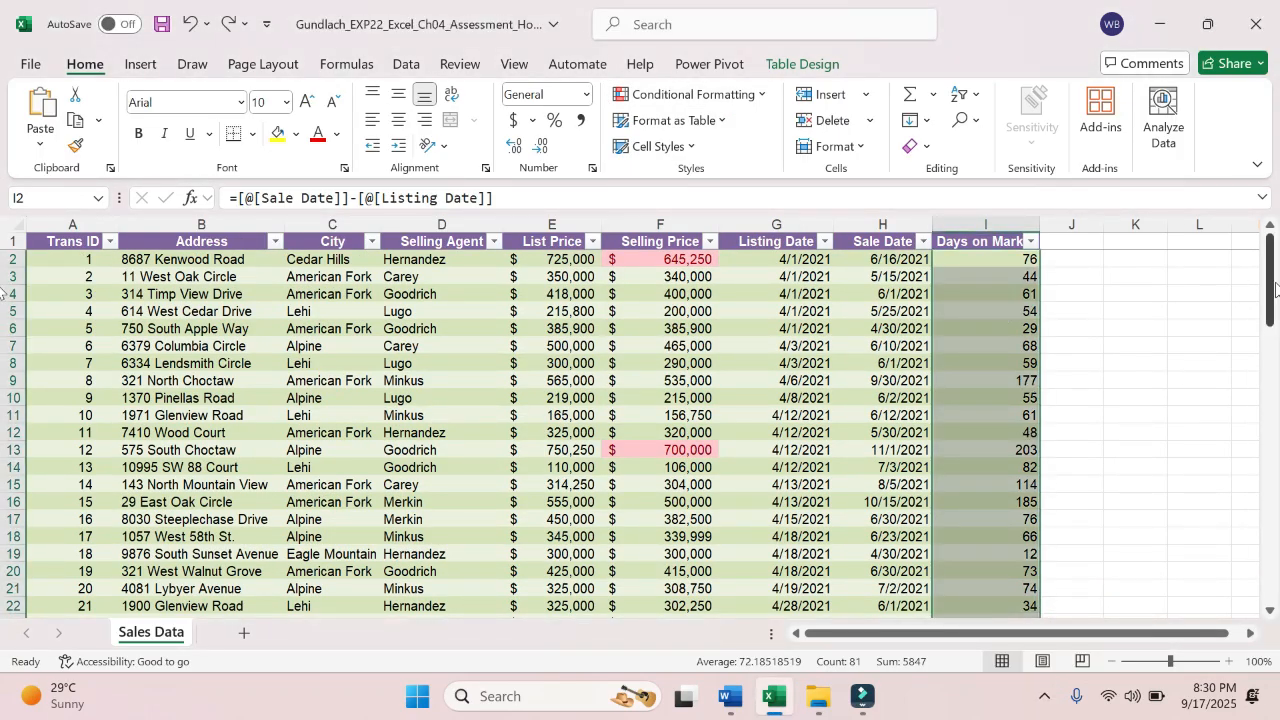
left_click_drag(1270, 288, 1237, 262)
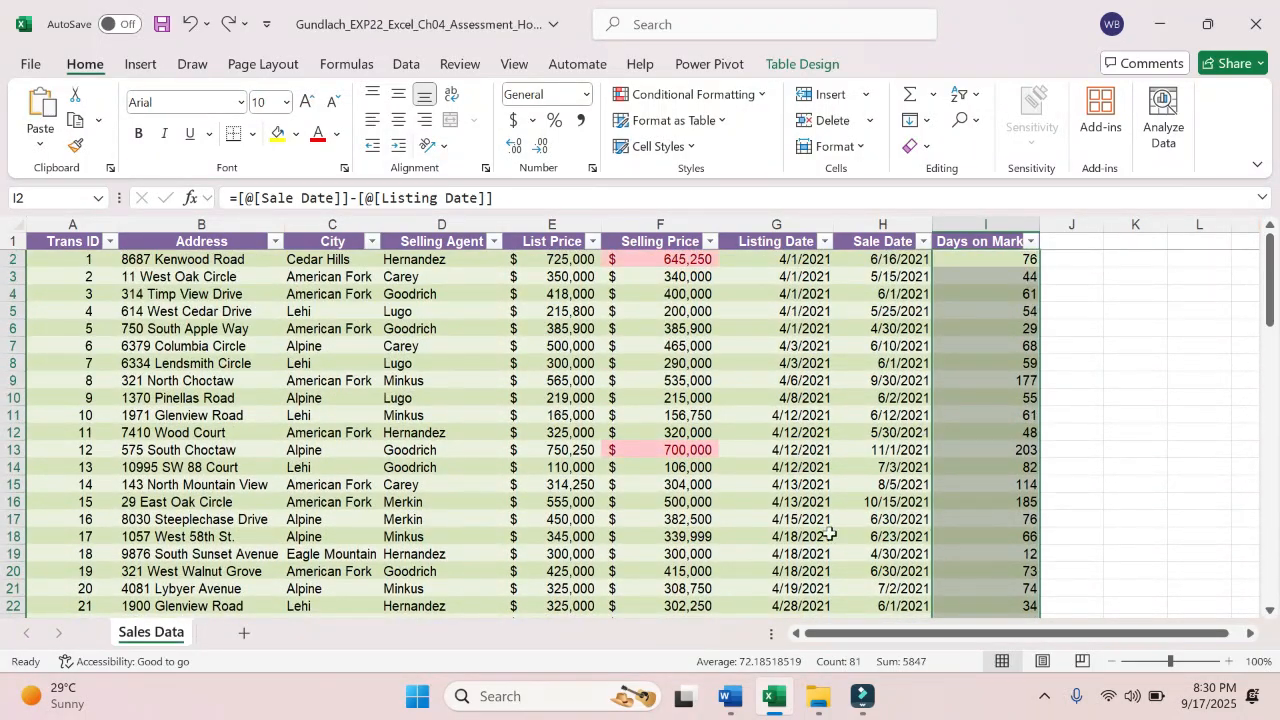
left_click(730, 703)
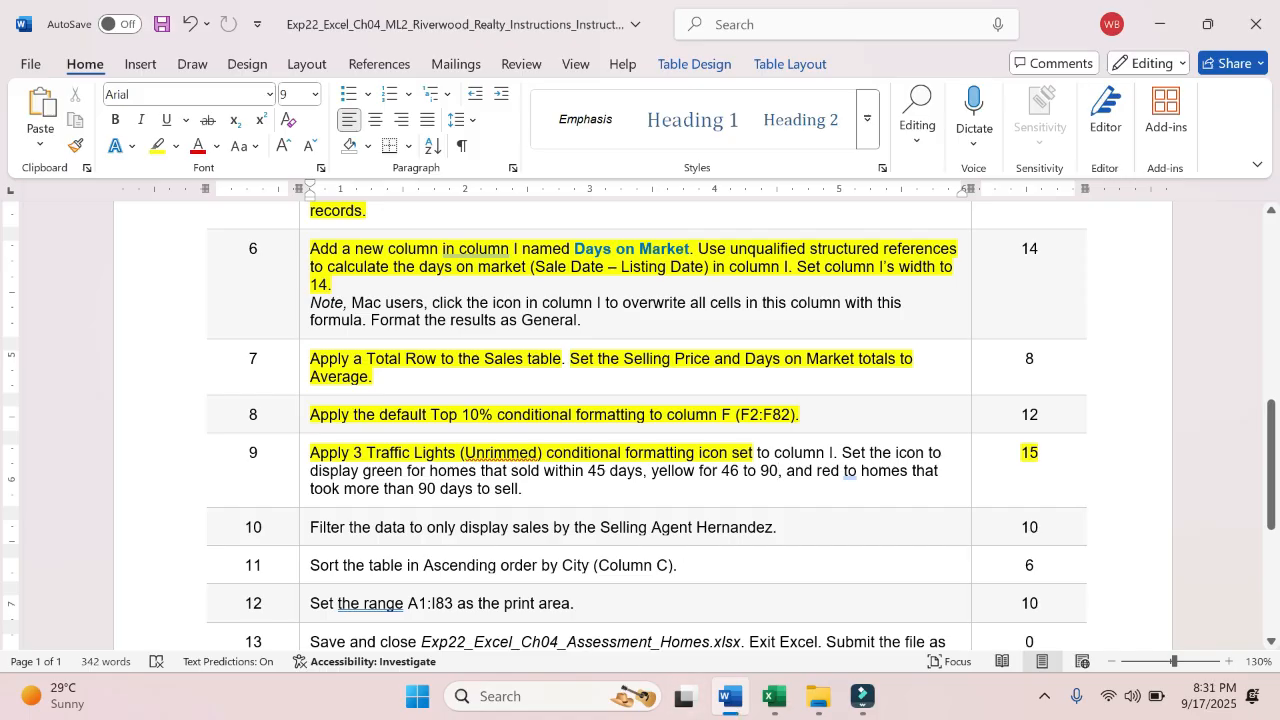
left_click(773, 698)
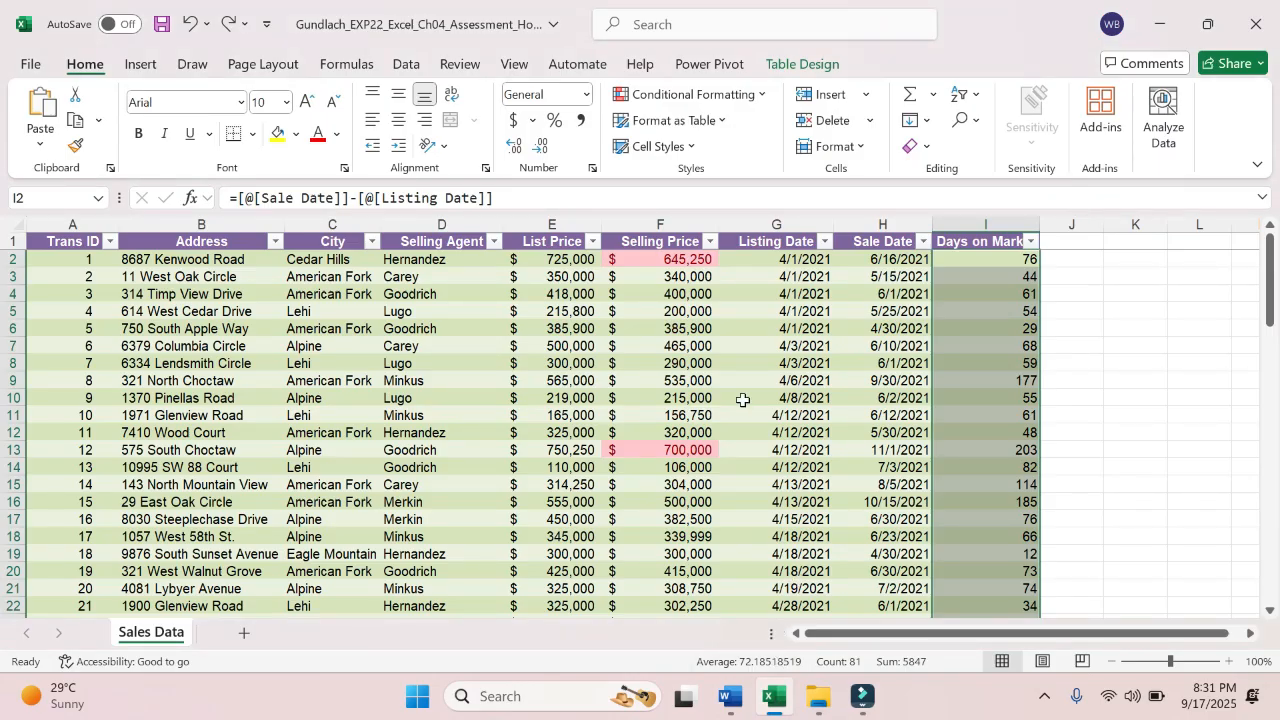
left_click(695, 94)
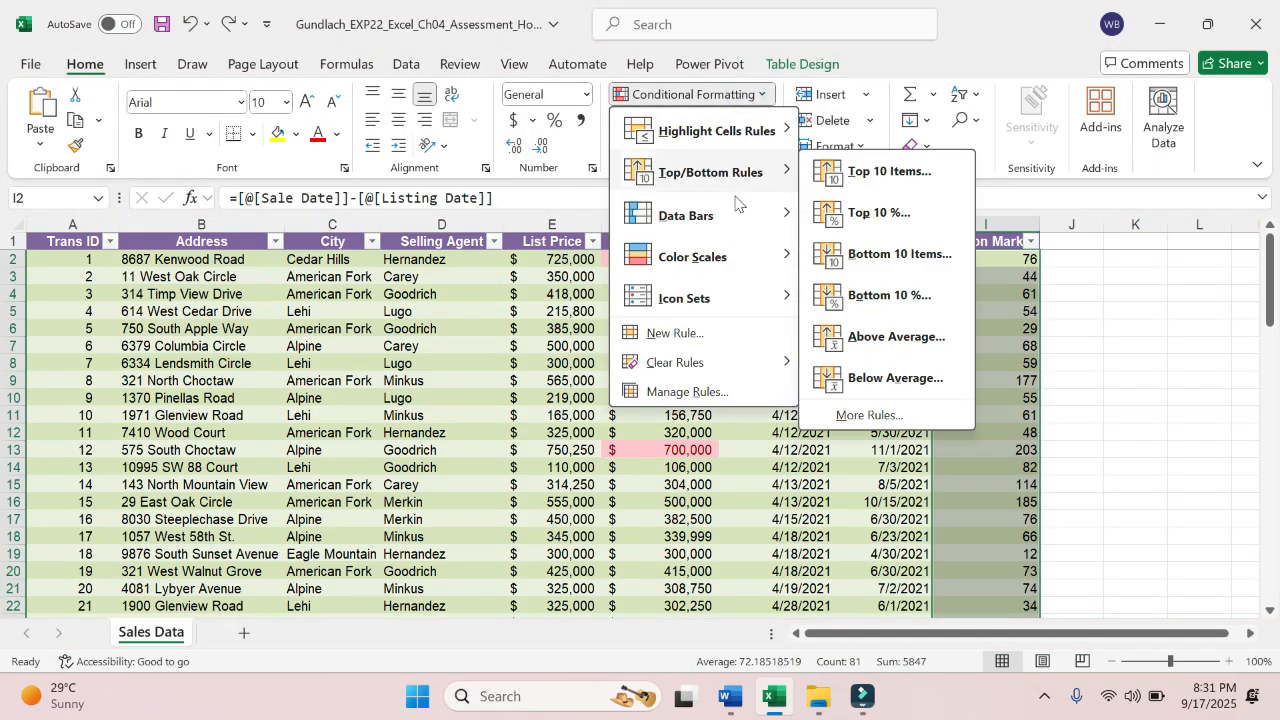
mouse_move(750, 300)
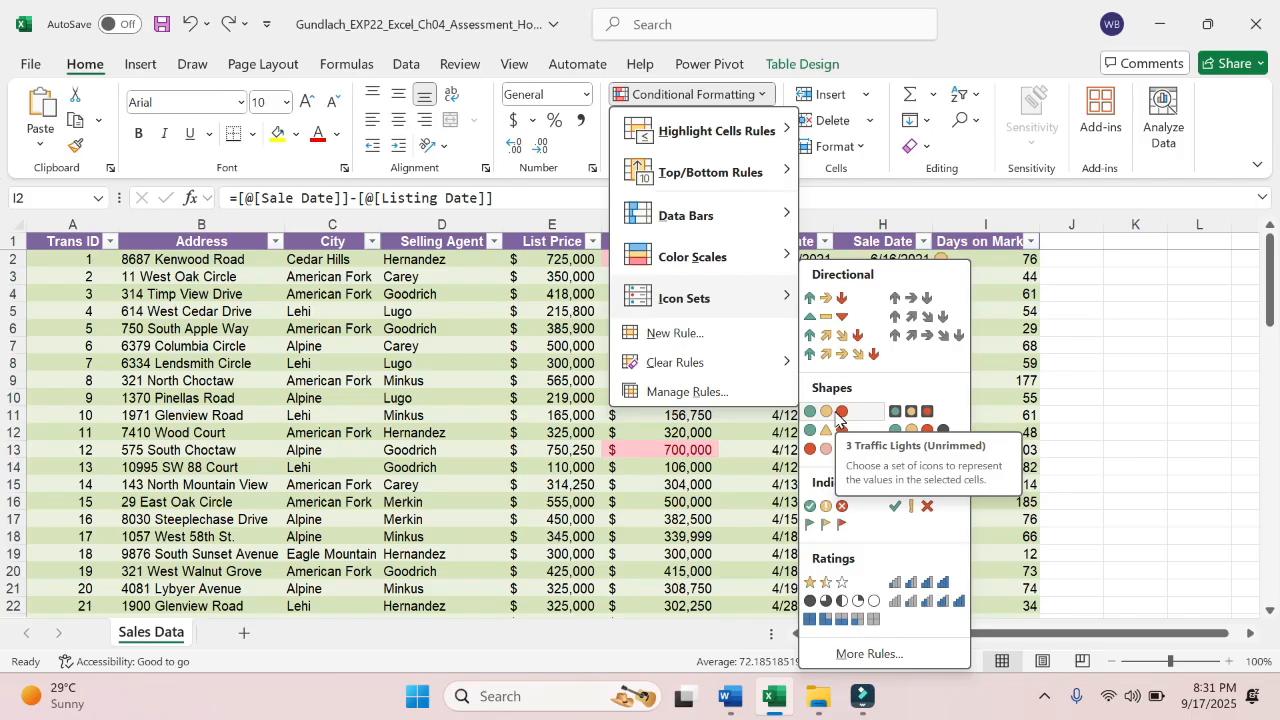
left_click(838, 416)
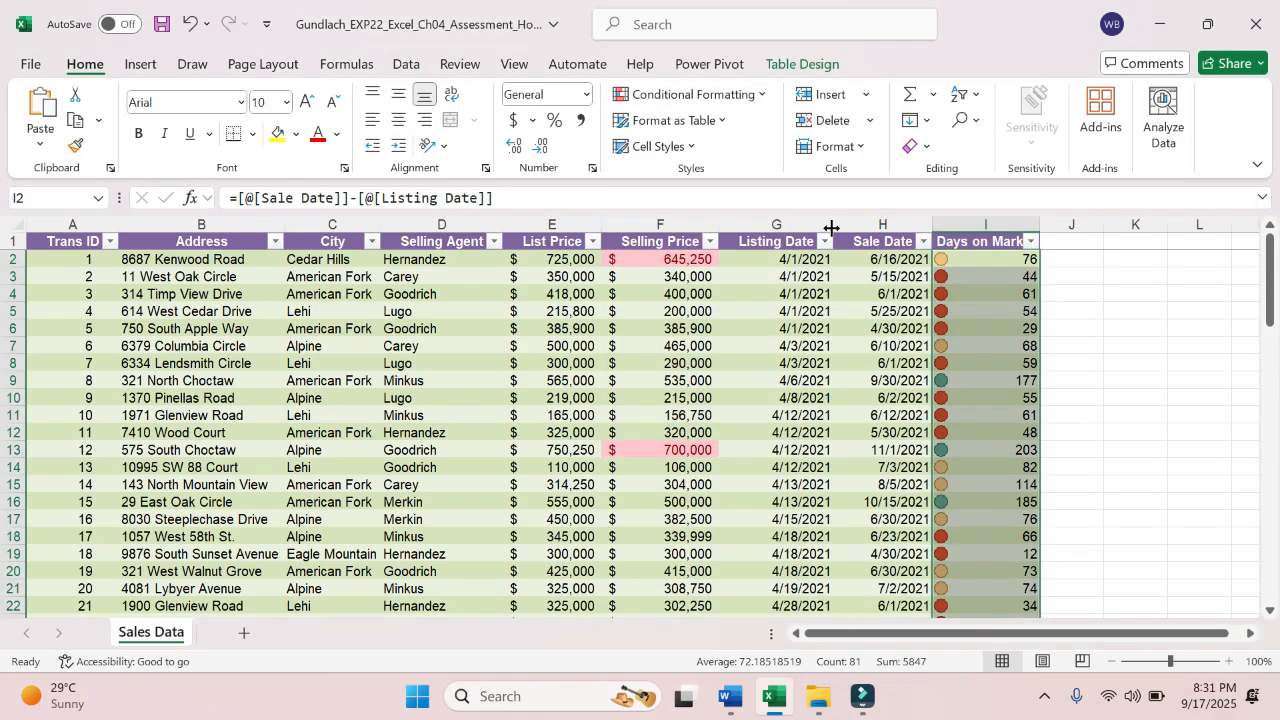
- Open the Icon Set rule for I2:I82 for editing and change its first icon to the red circle
left_click(765, 96)
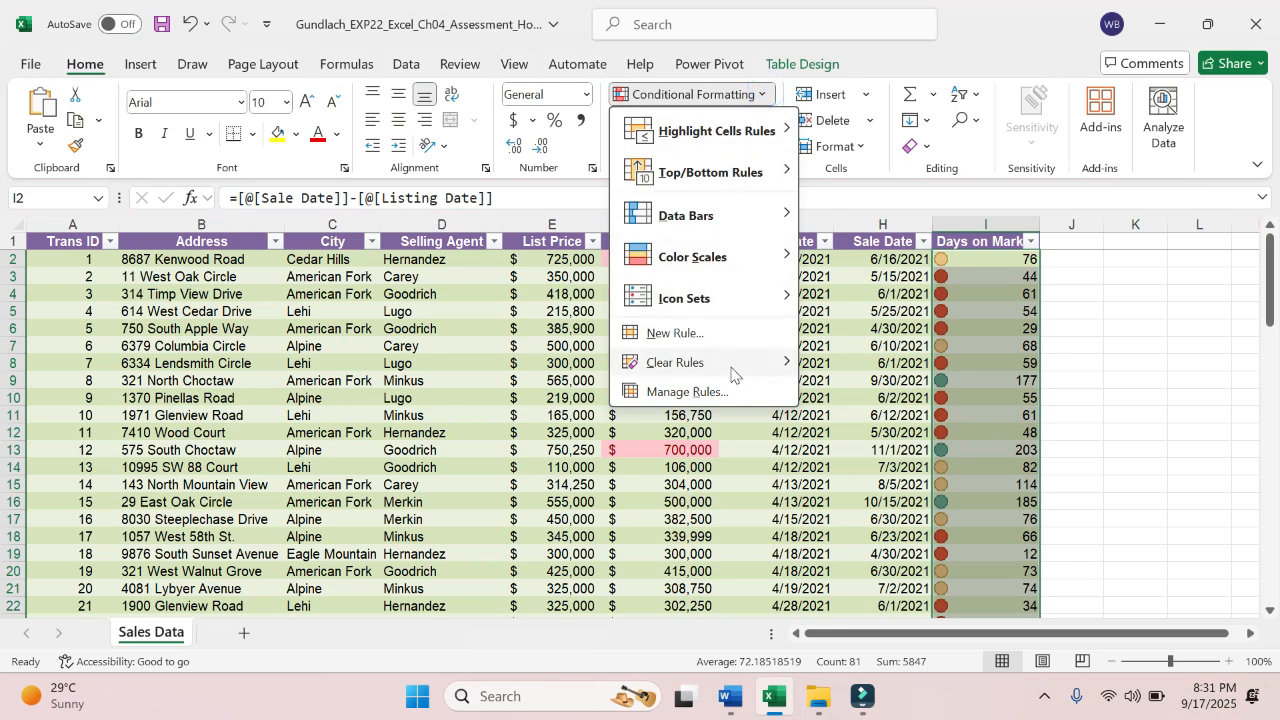
left_click(731, 391)
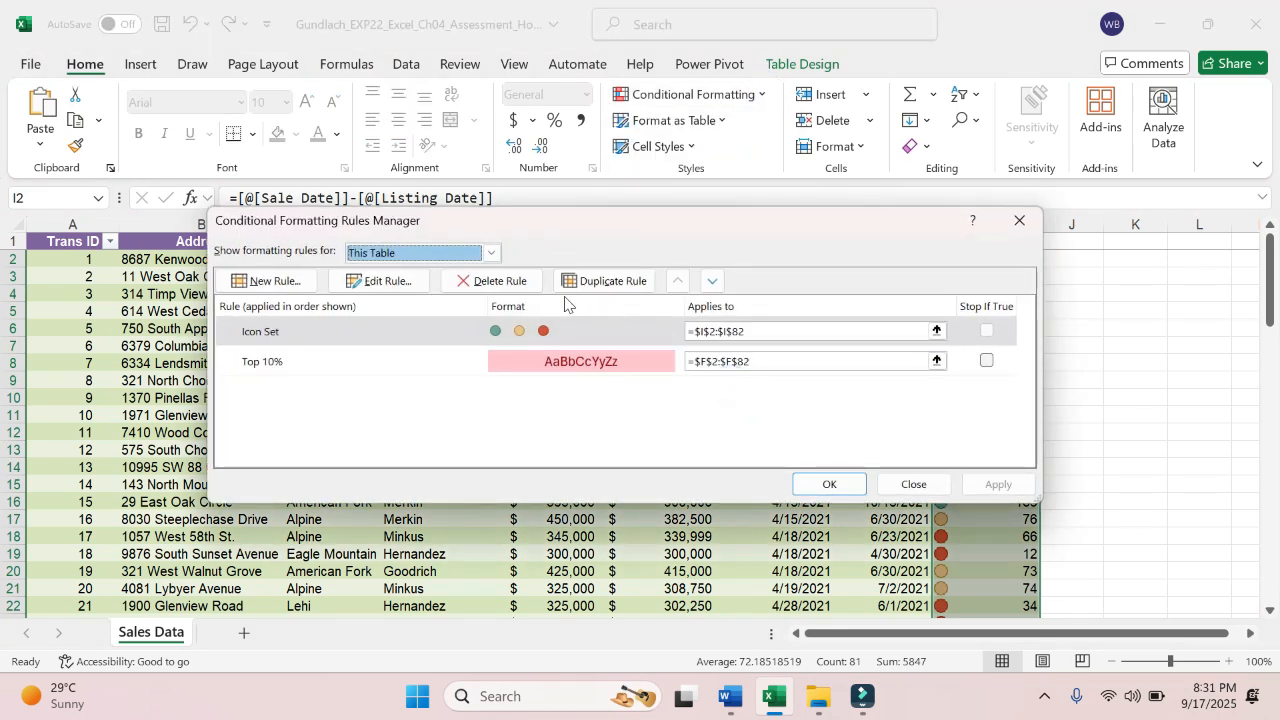
left_click(425, 333)
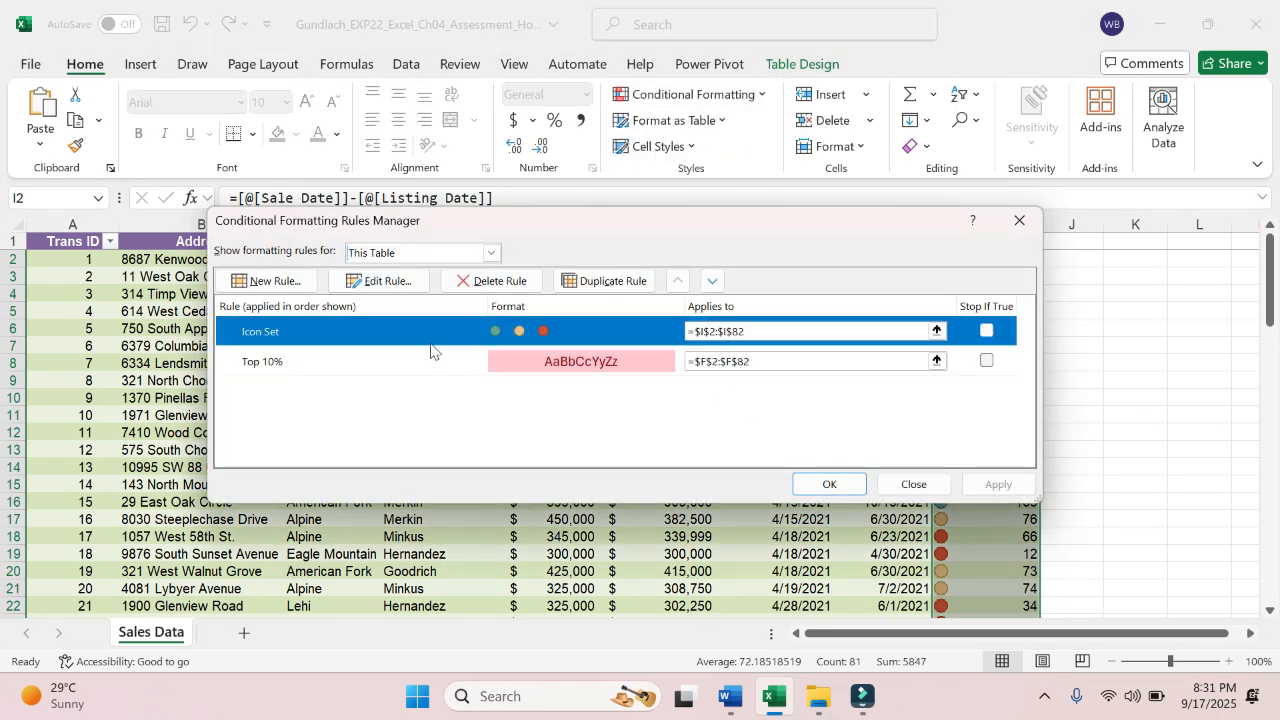
left_click(403, 286)
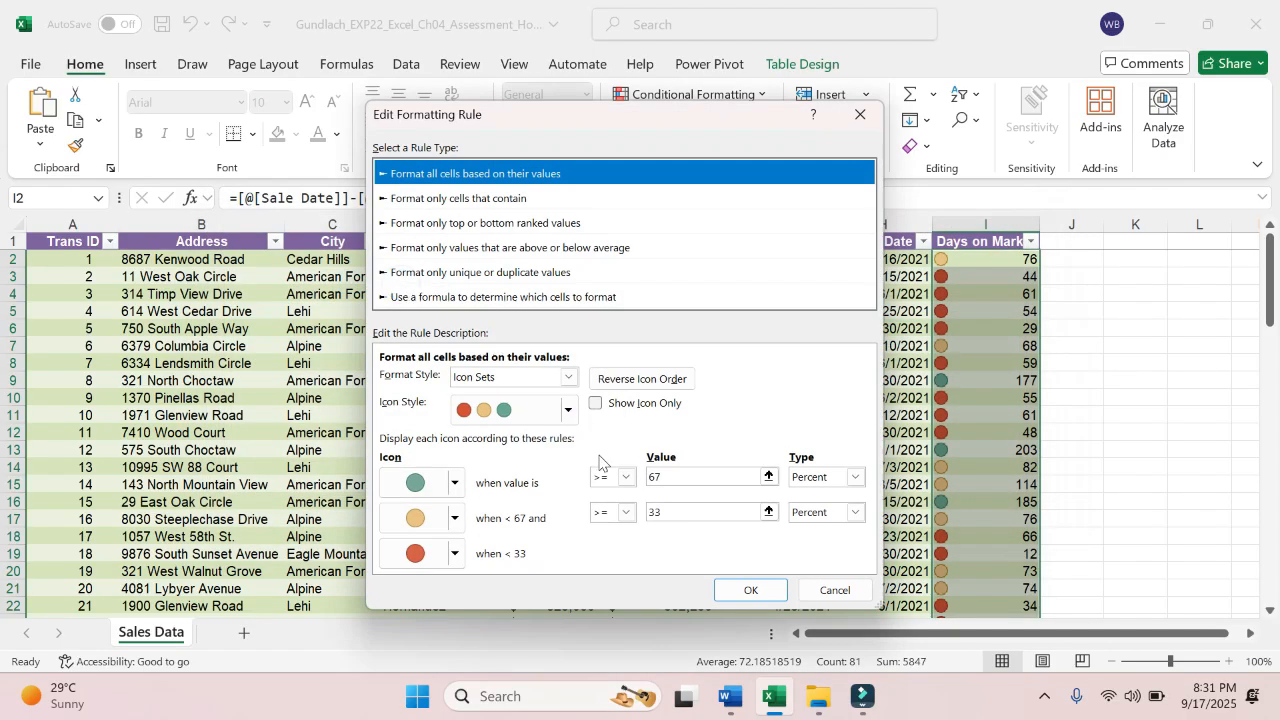
left_click(458, 484)
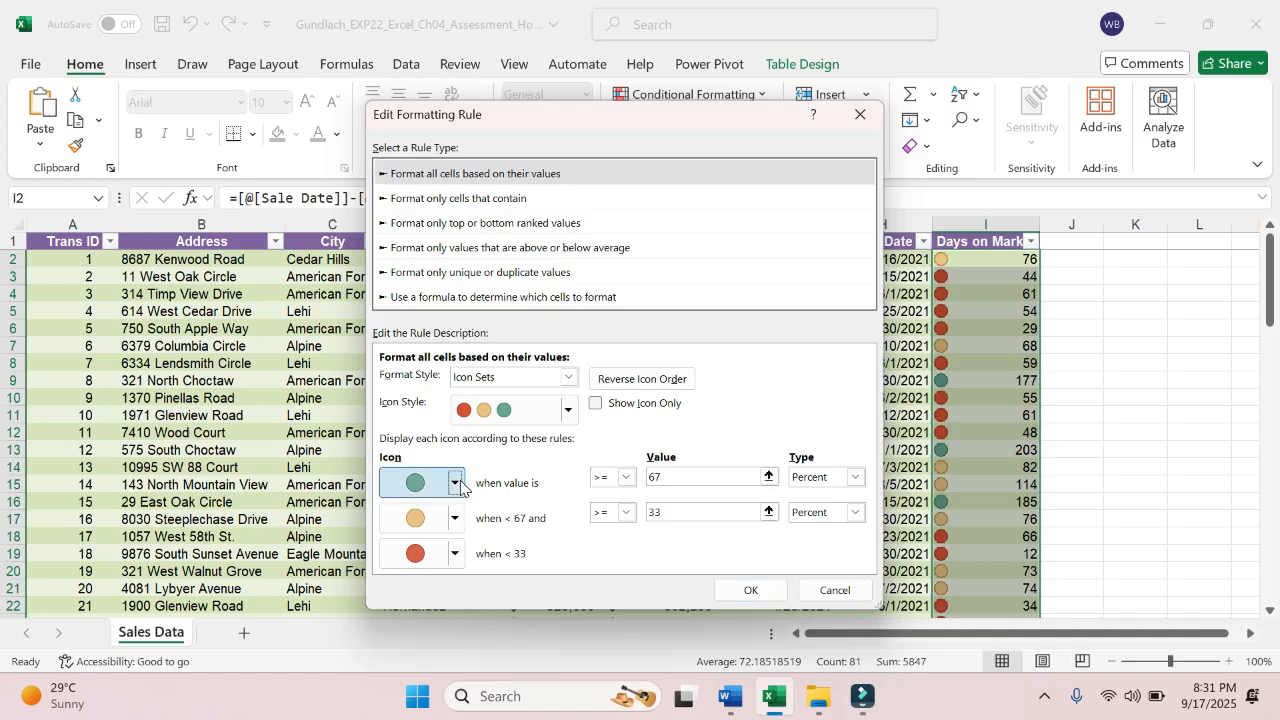
left_click(555, 551)
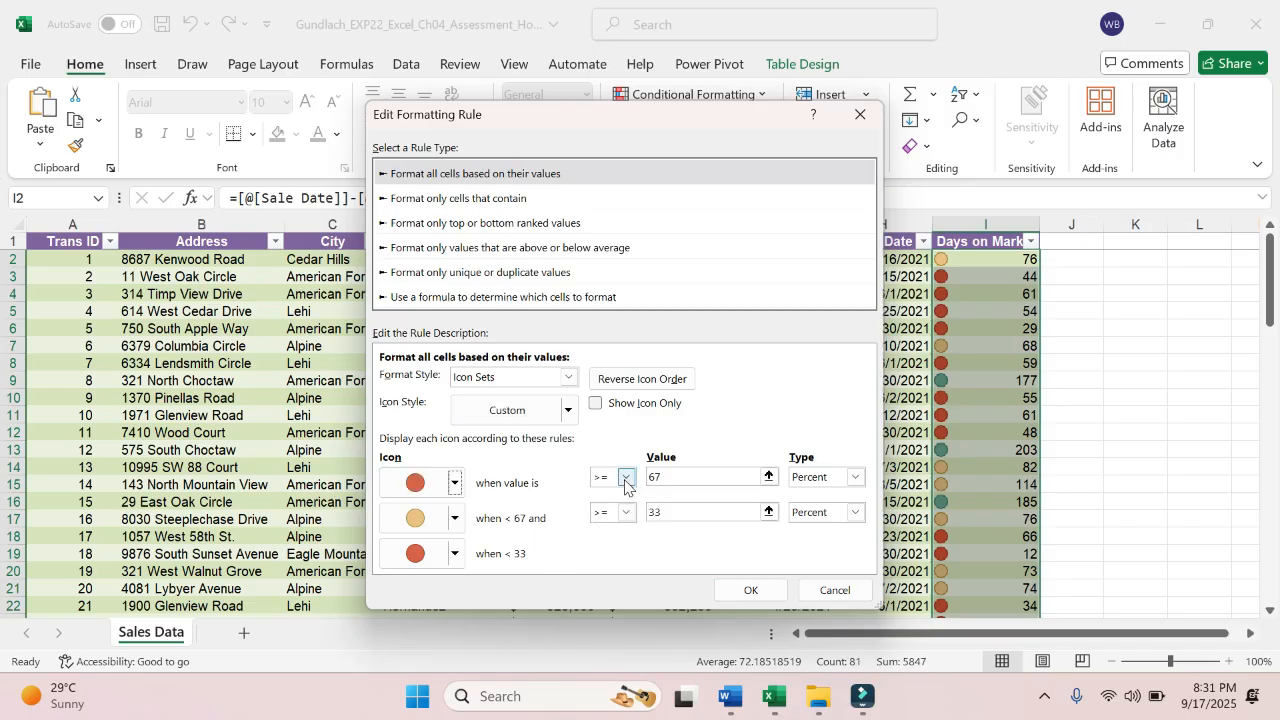
- Set the first icon's condition to greater than (>) 90 with the type Number
left_click(625, 480)
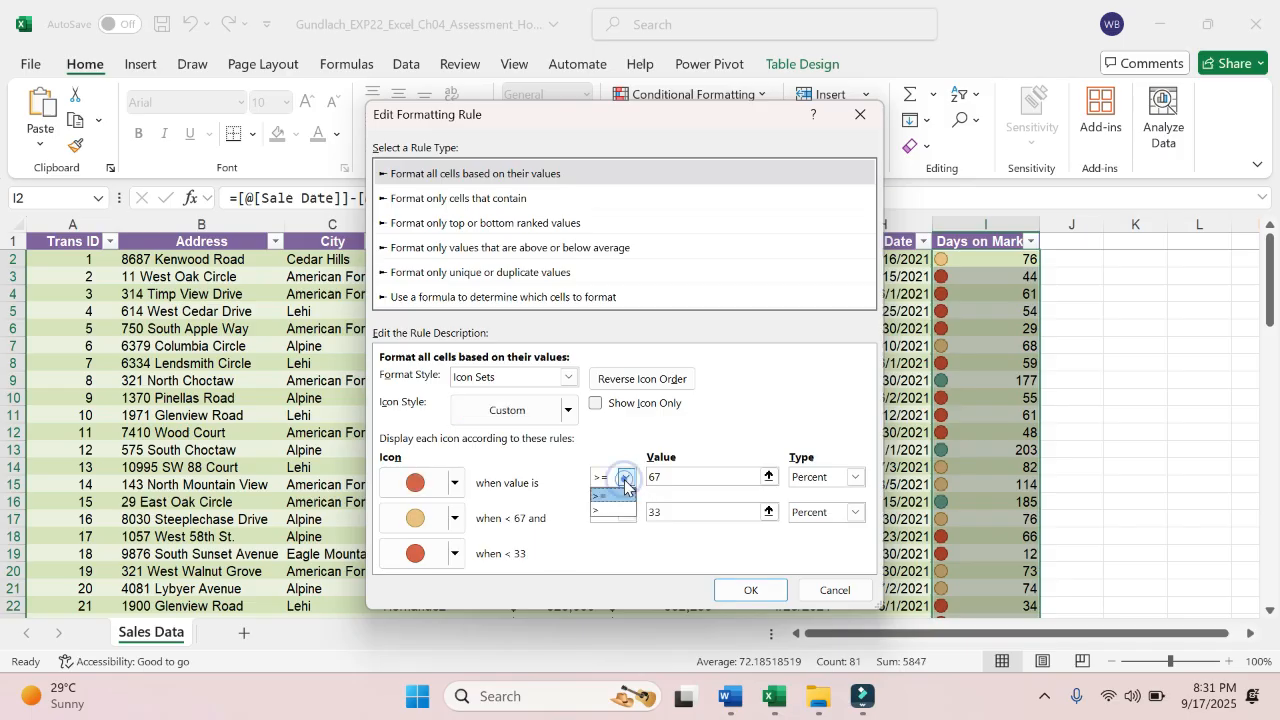
left_click(625, 481)
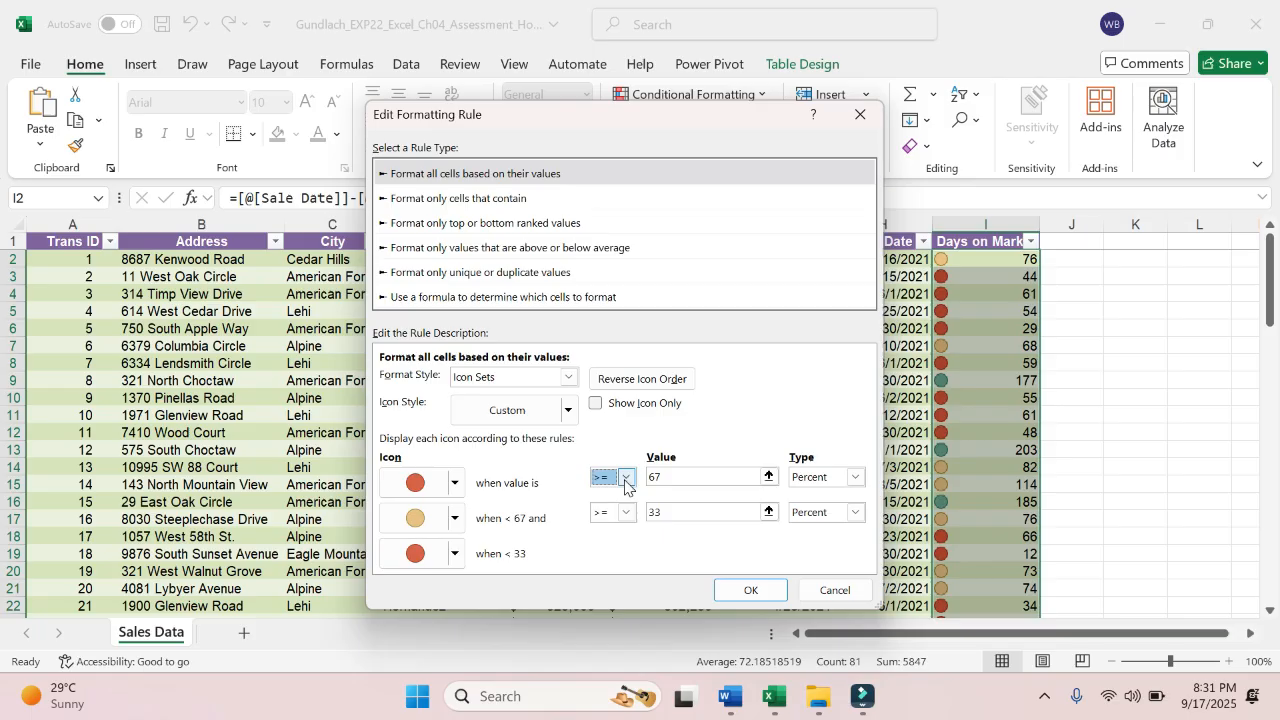
left_click(625, 481)
left_click(610, 510)
double_click(660, 477)
type("6")
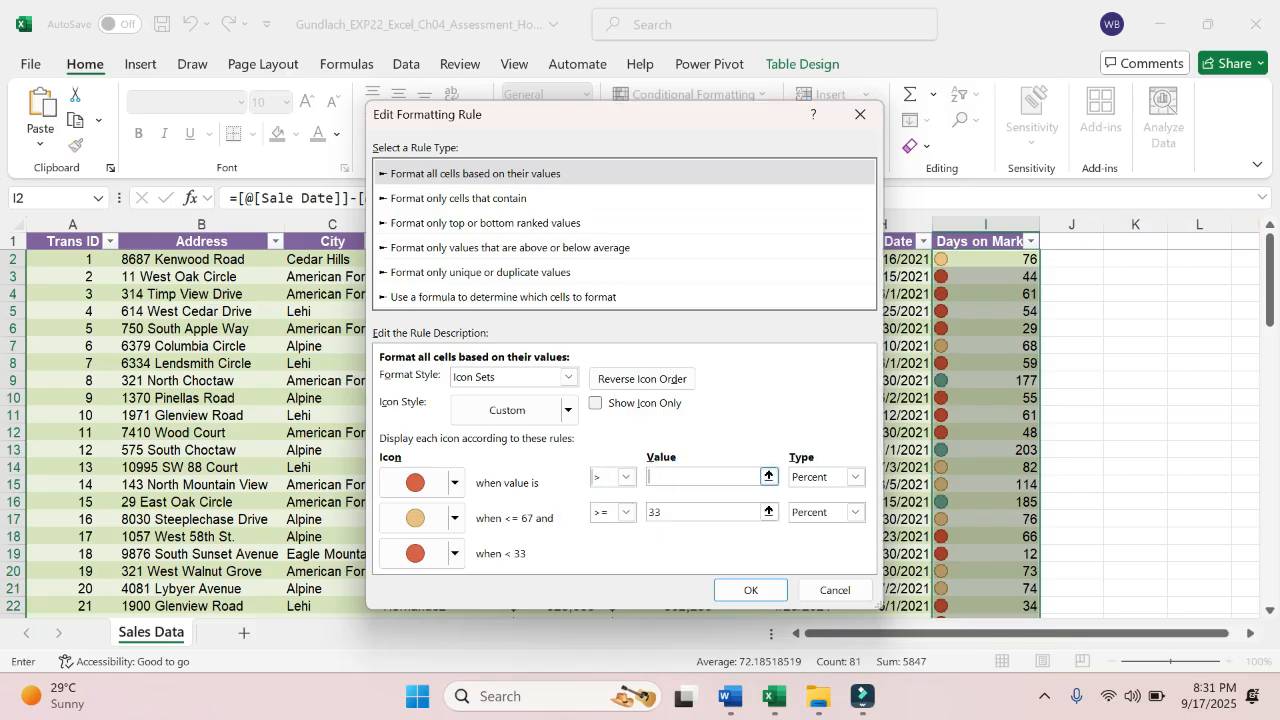
left_click(855, 478)
left_click(848, 503)
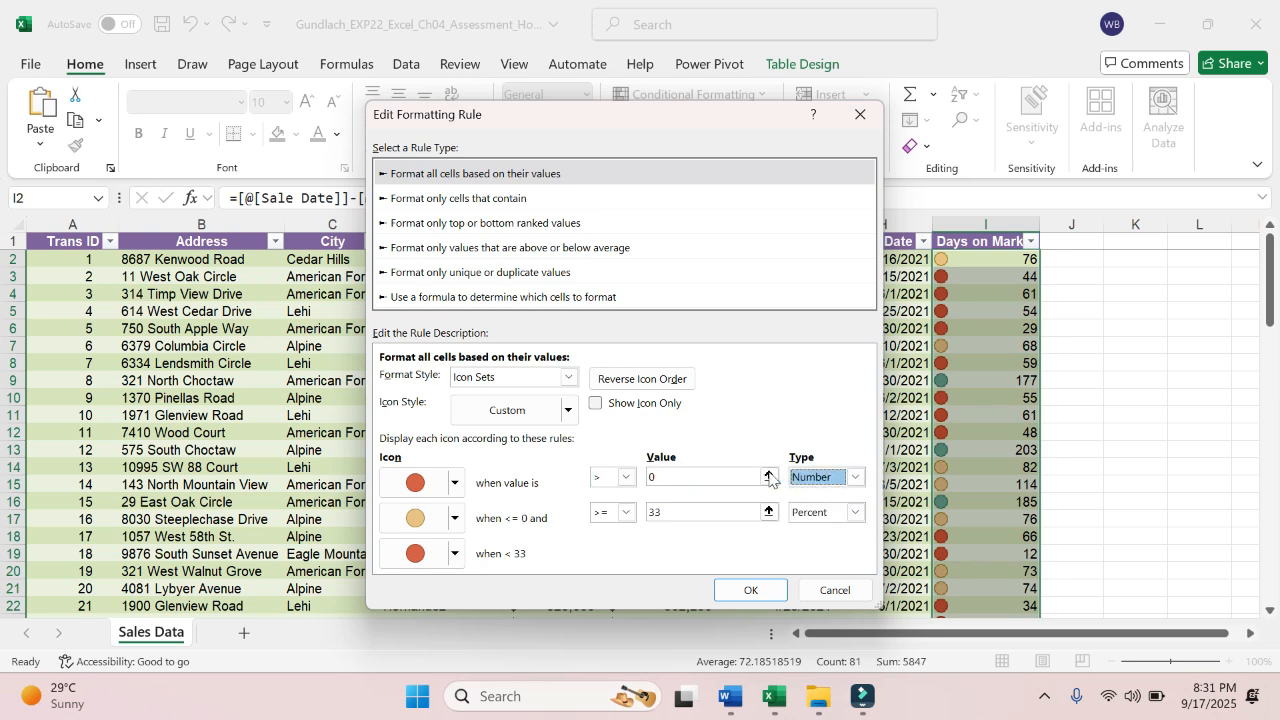
left_click(716, 474)
key("BackSpace")
type("9")
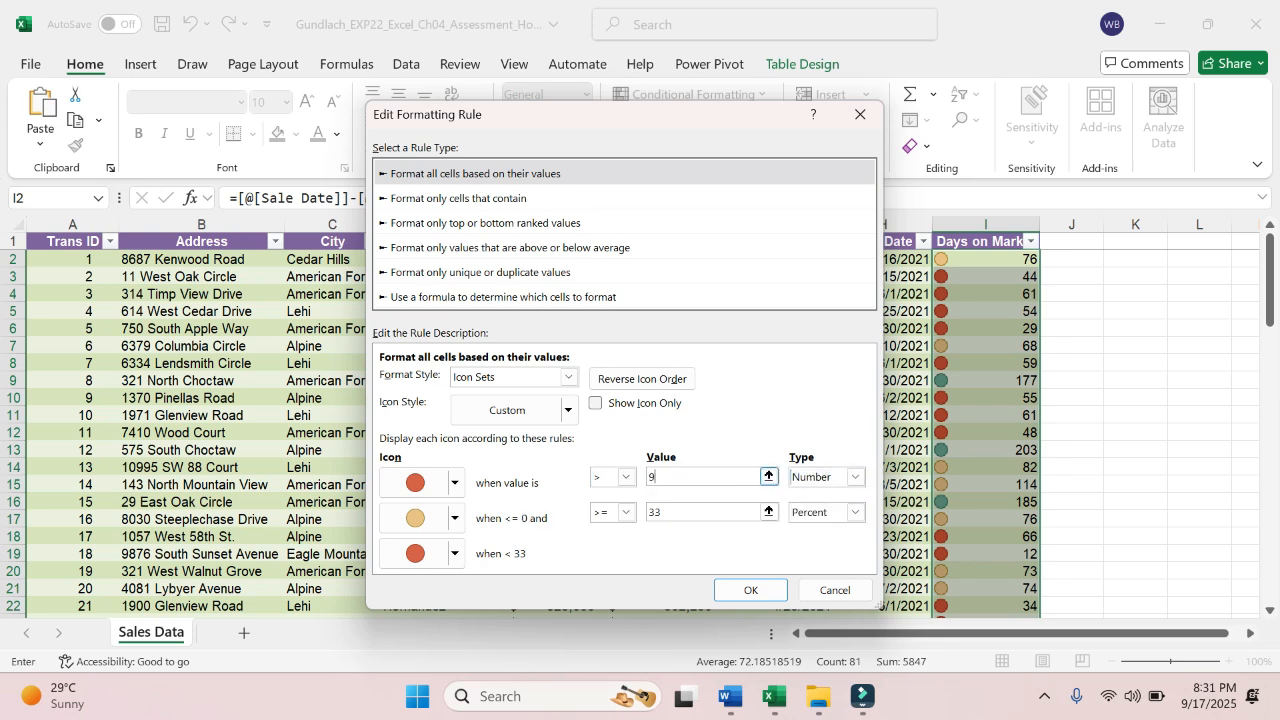
- Use the yellow circle as the second icon and set its condition to >= 46 with the type Number
left_click(455, 518)
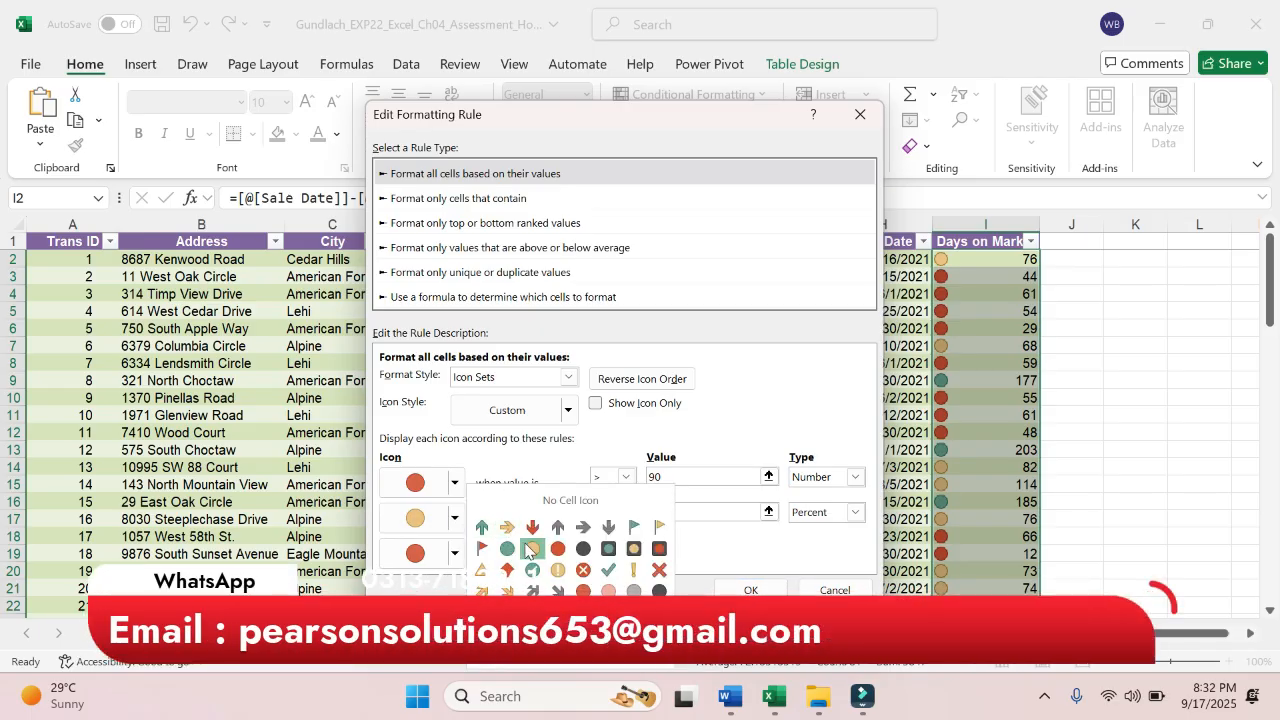
left_click(531, 549)
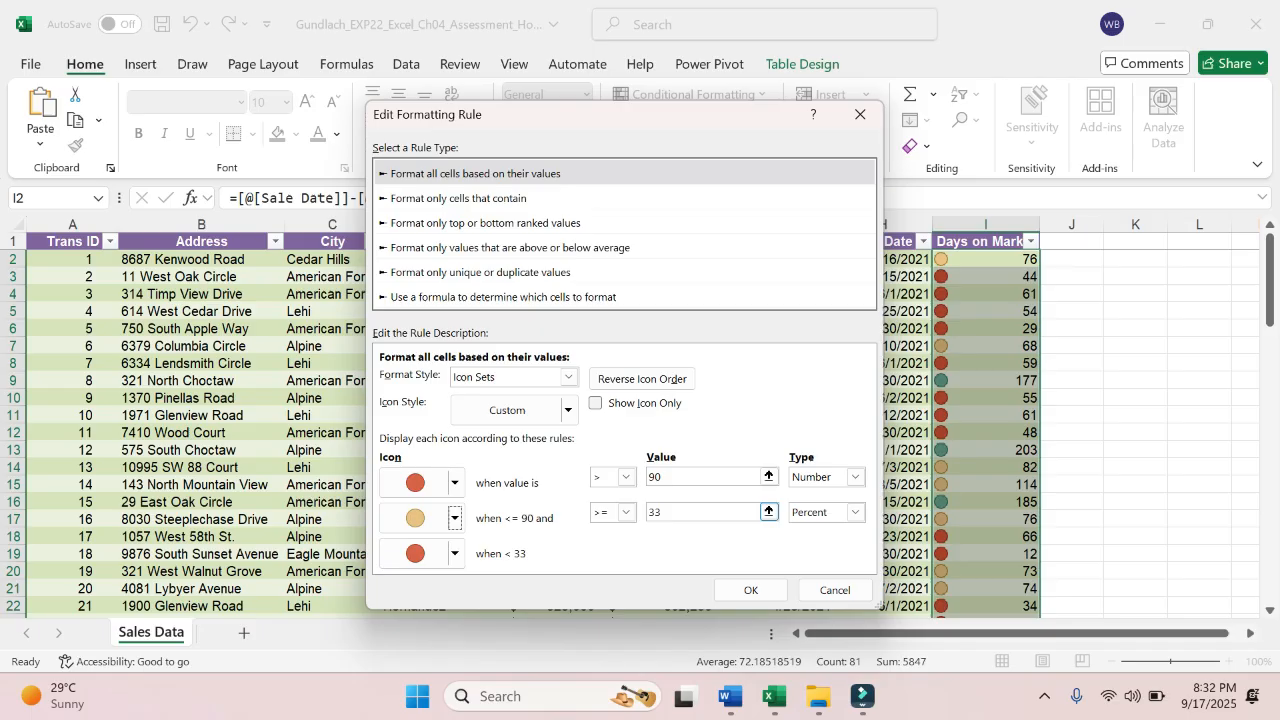
left_click(664, 512)
type("46")
left_click(856, 512)
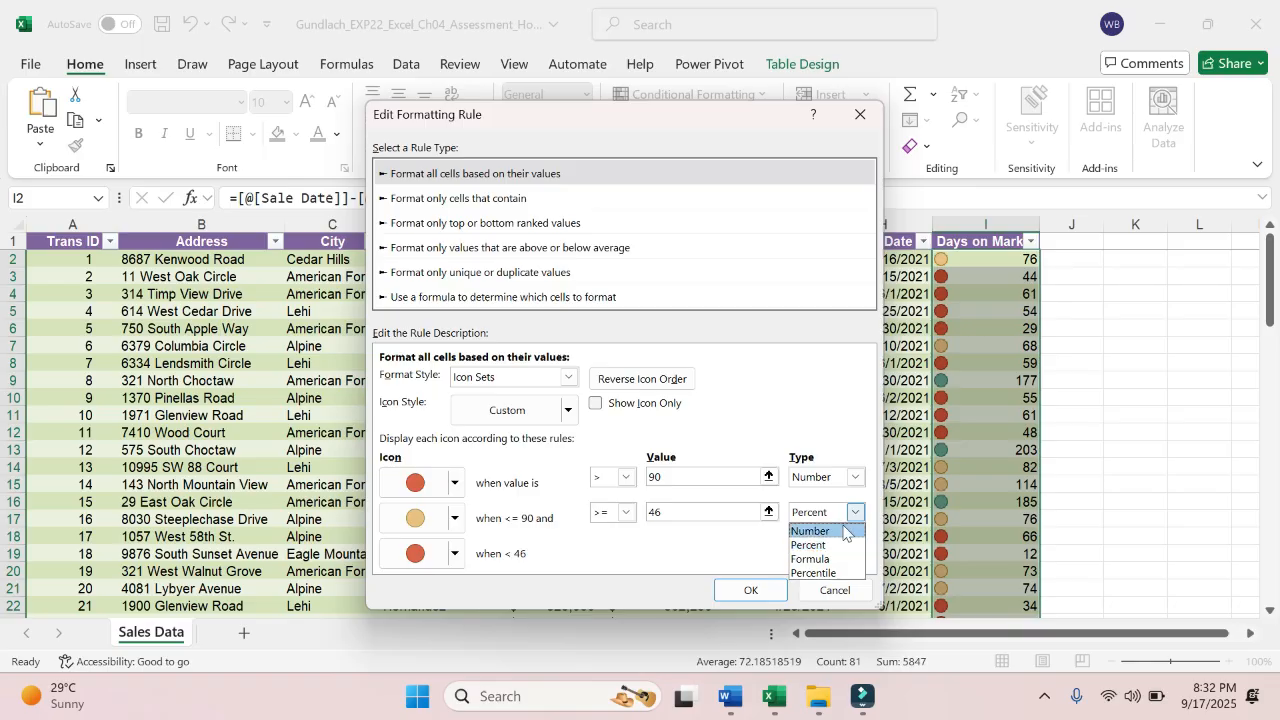
left_click(843, 532)
left_click(690, 512)
key("BackSpace")
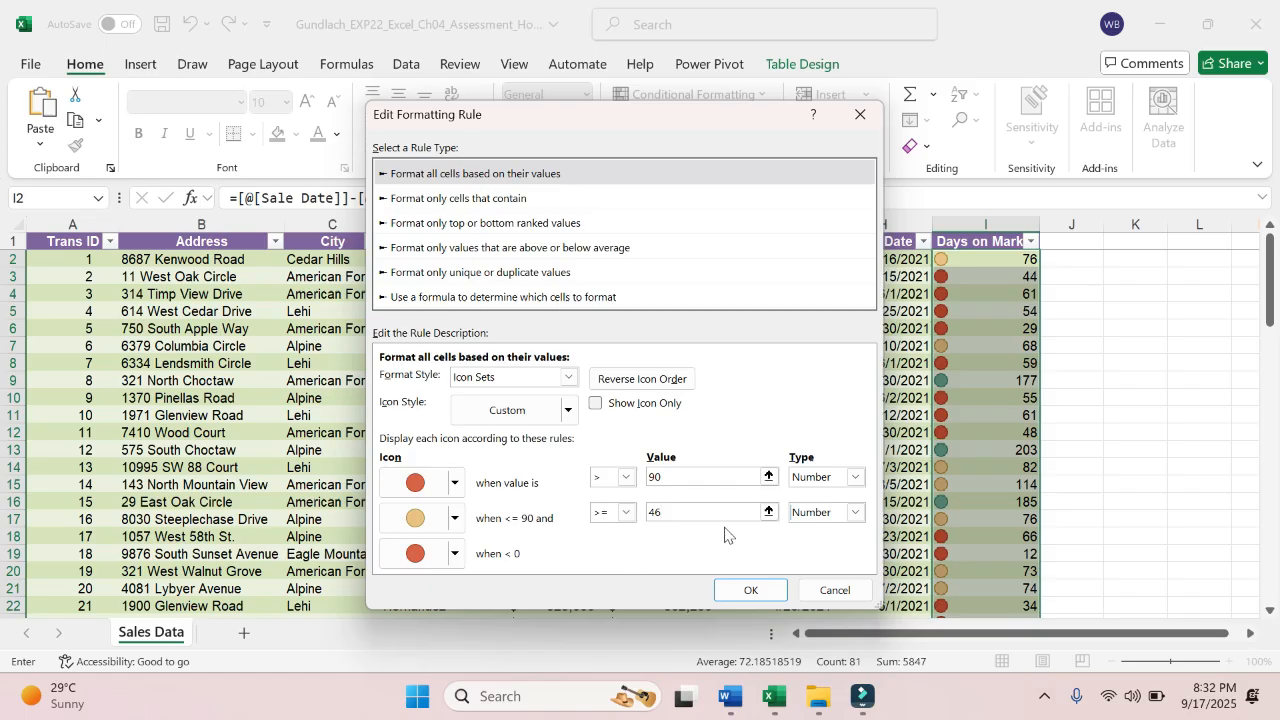
left_click(626, 513)
left_click(627, 514)
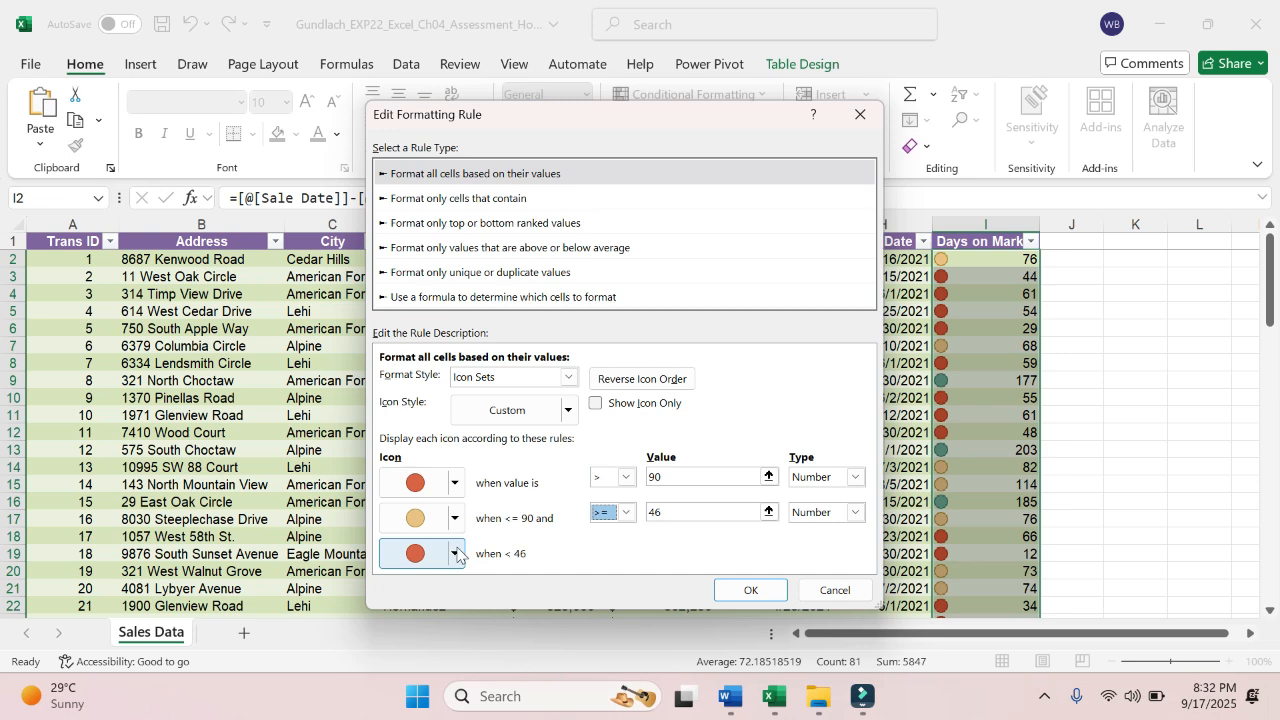
- Set the third icon to the green circle, recheck step 9 in Word, and apply the edited icon set rule in Excel
left_click(460, 558)
left_click(505, 549)
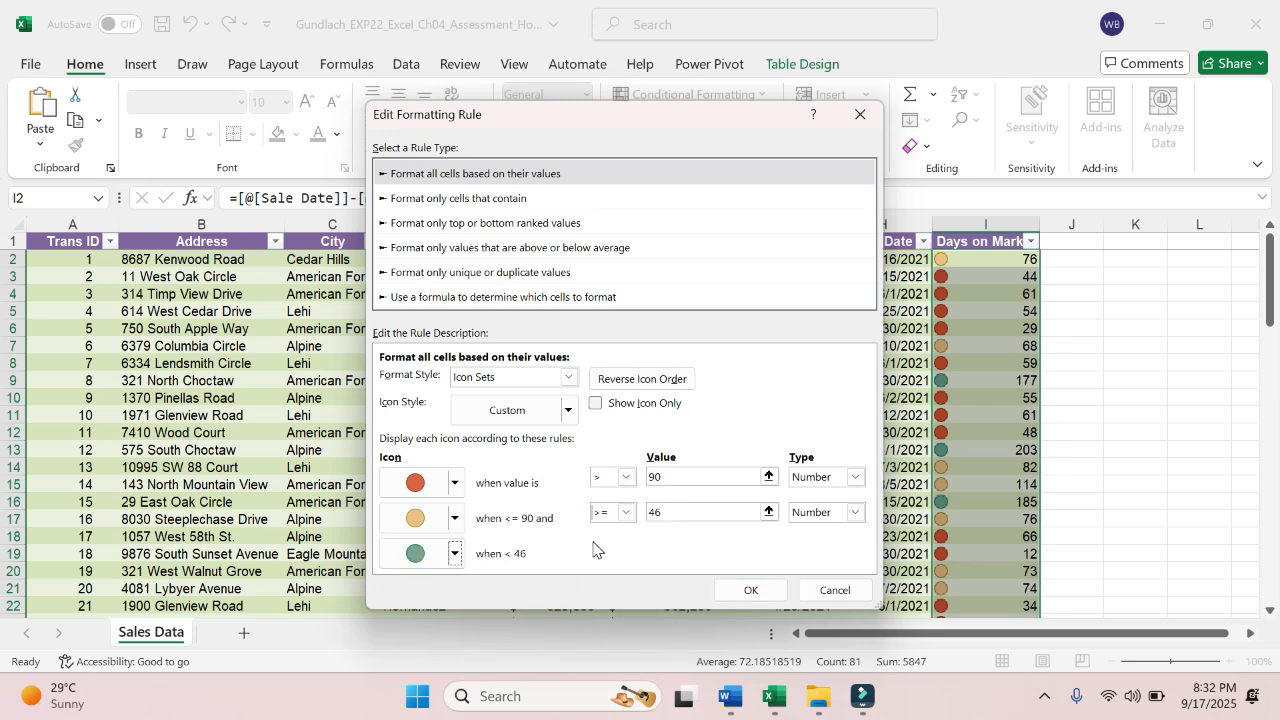
key("Return")
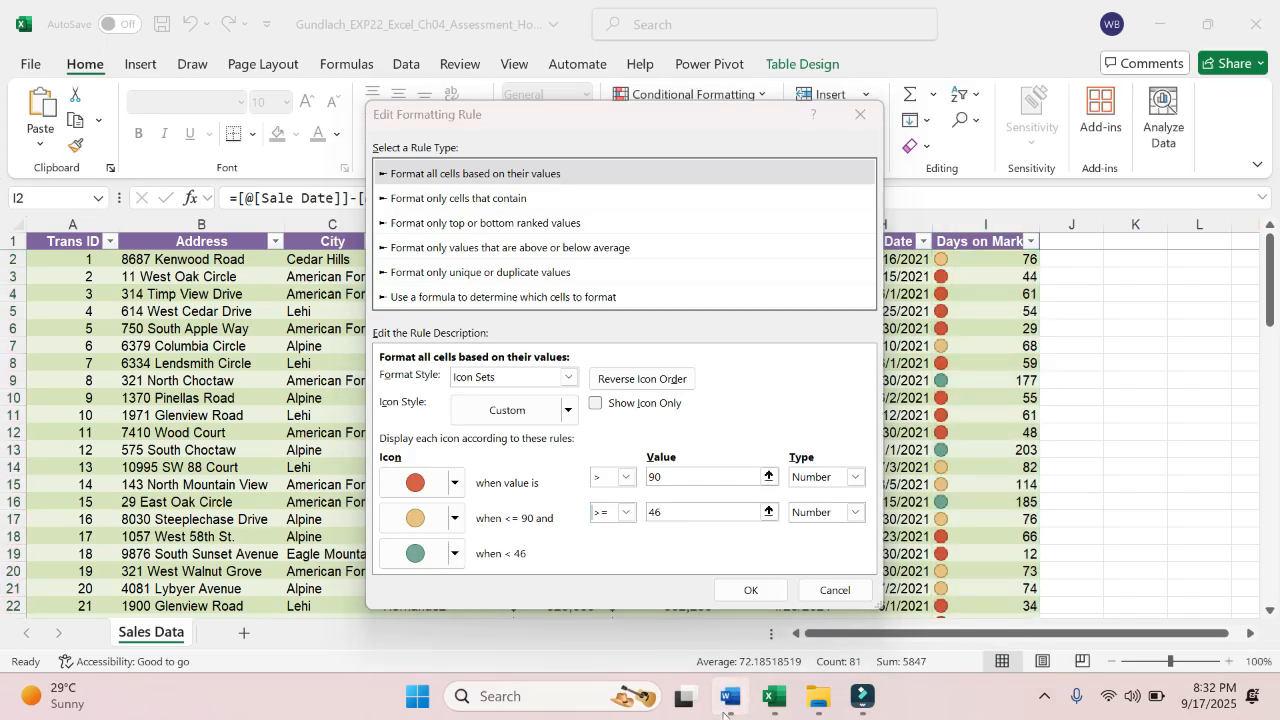
left_click(730, 697)
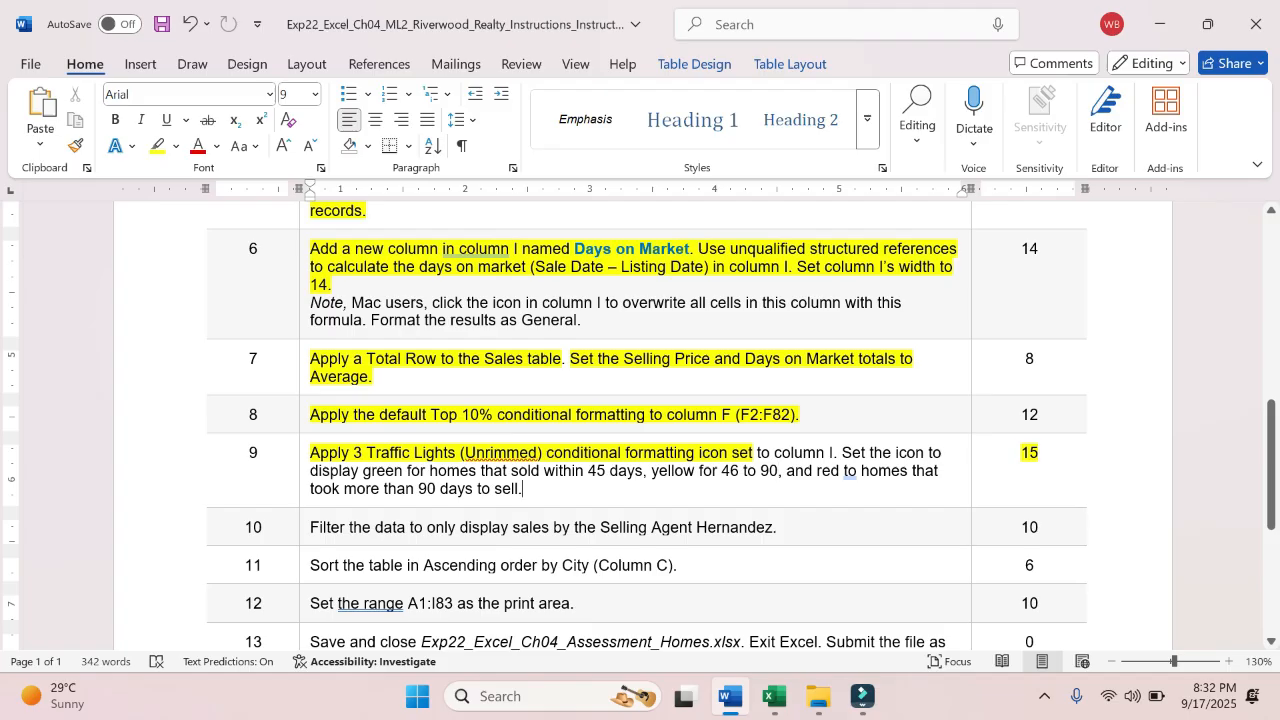
left_click(775, 697)
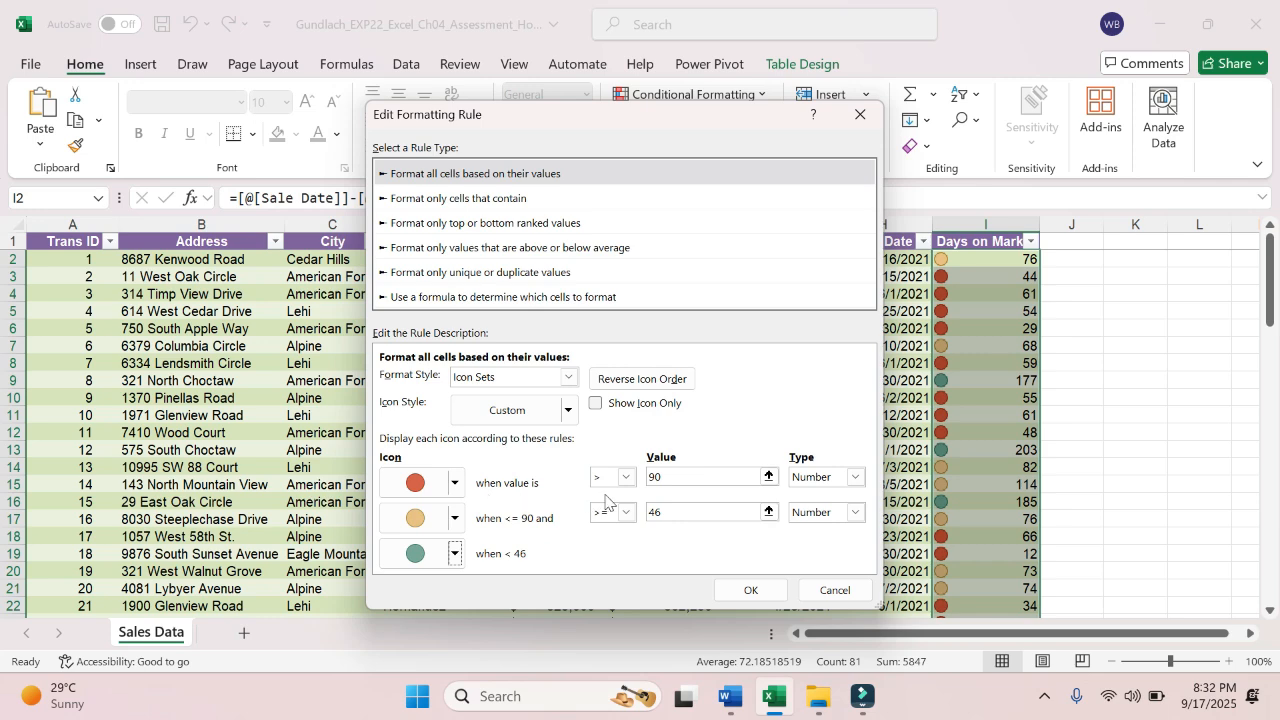
left_click(749, 591)
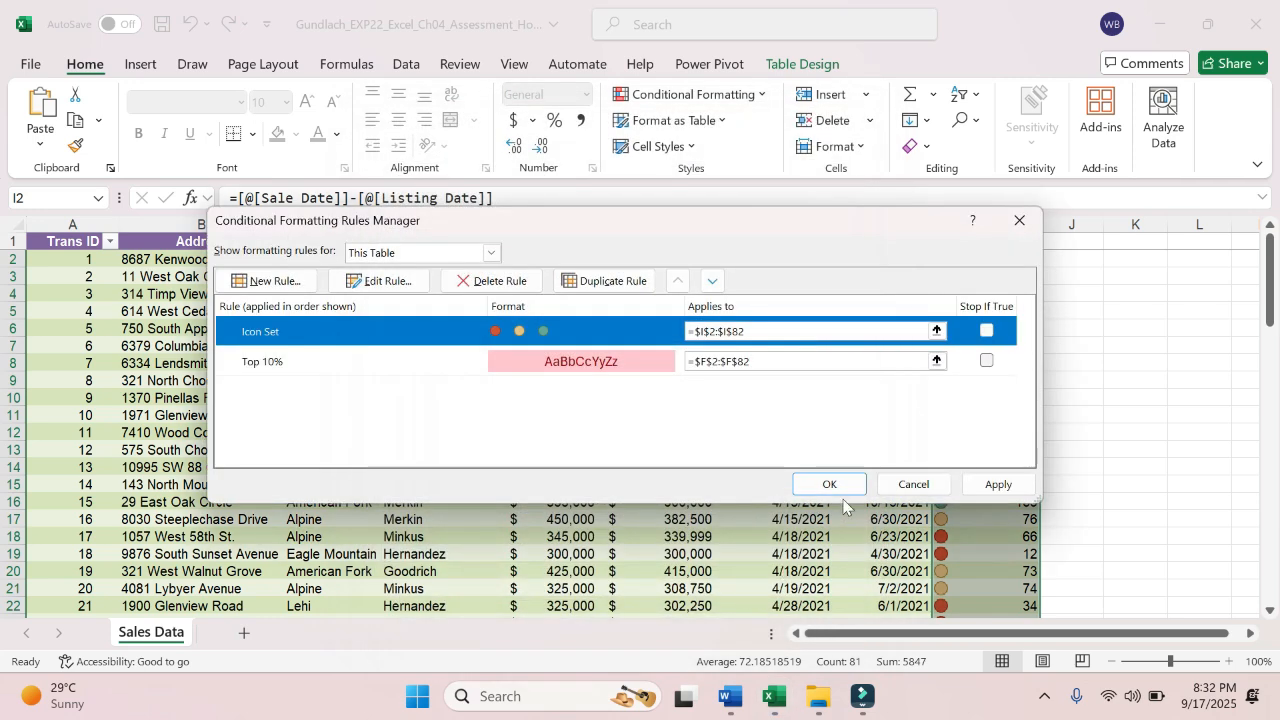
left_click(983, 489)
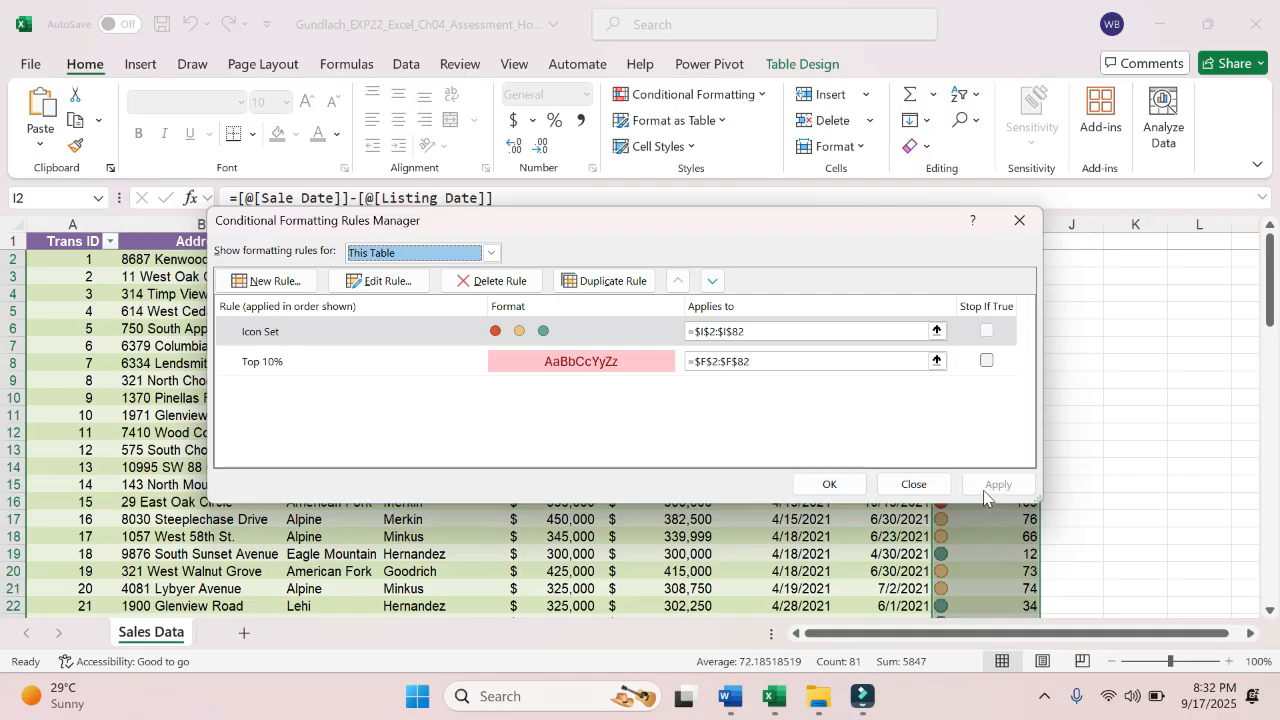
left_click(830, 485)
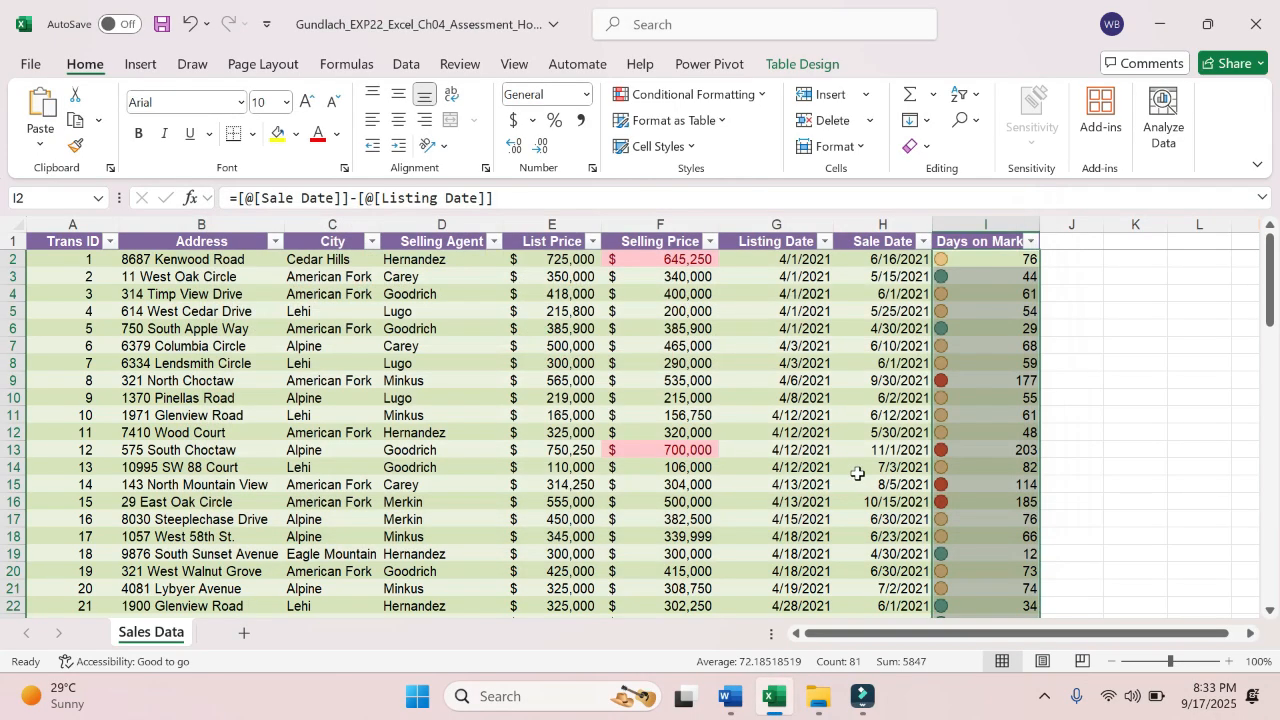
- Examine the Days on Market values down column I against their red, yellow and green icons
left_click(985, 277)
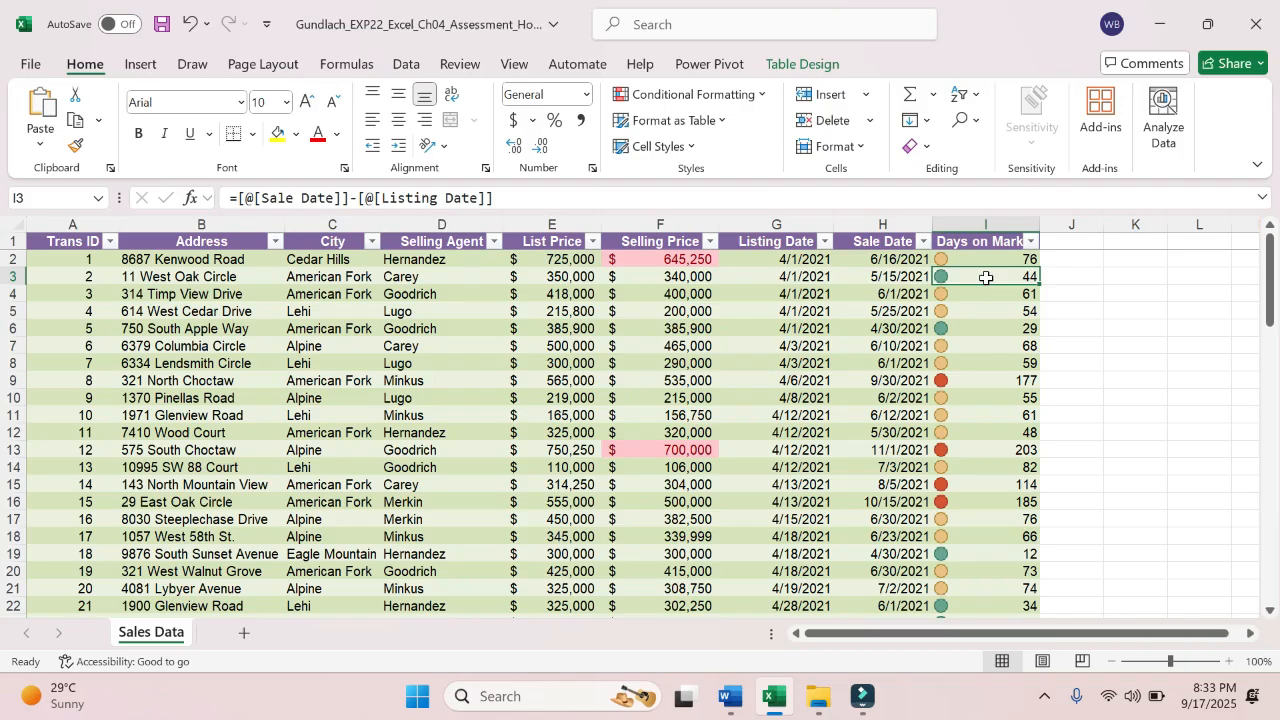
left_click(983, 259)
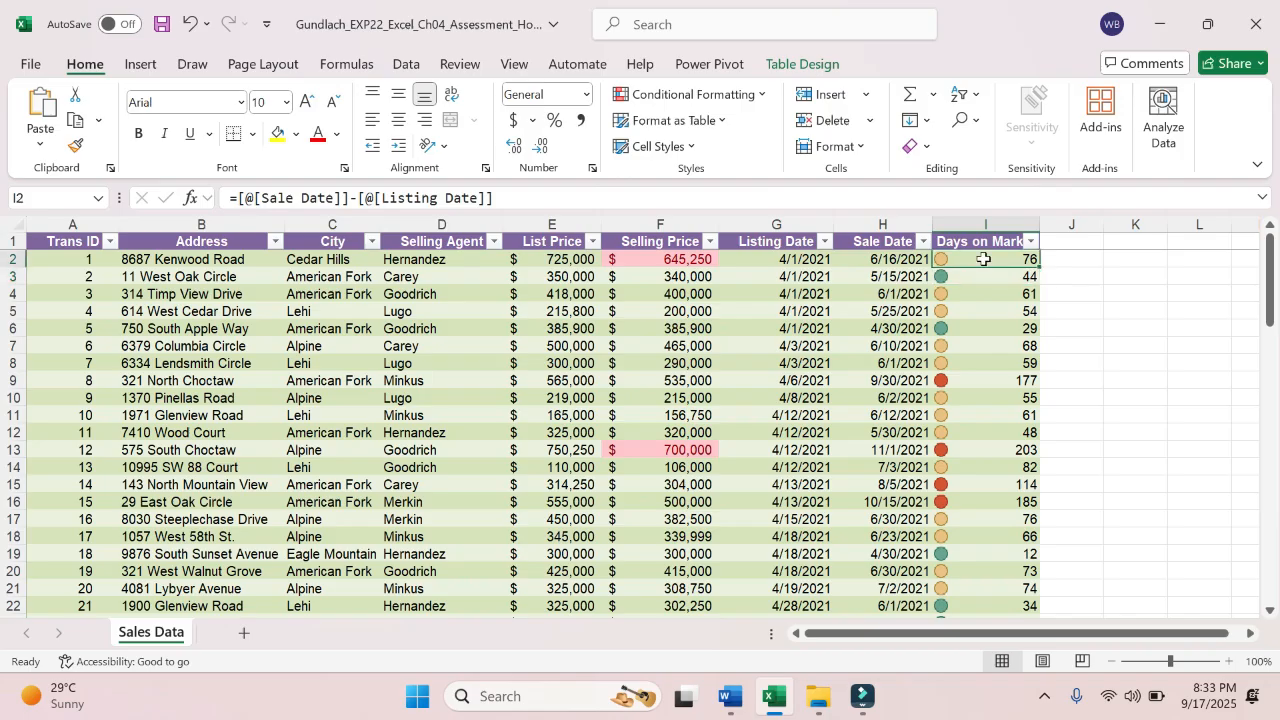
key("Down")
key("Down")
key("Down")
key("Down")
key("Down")
key("Down")
key("Down")
key("Down")
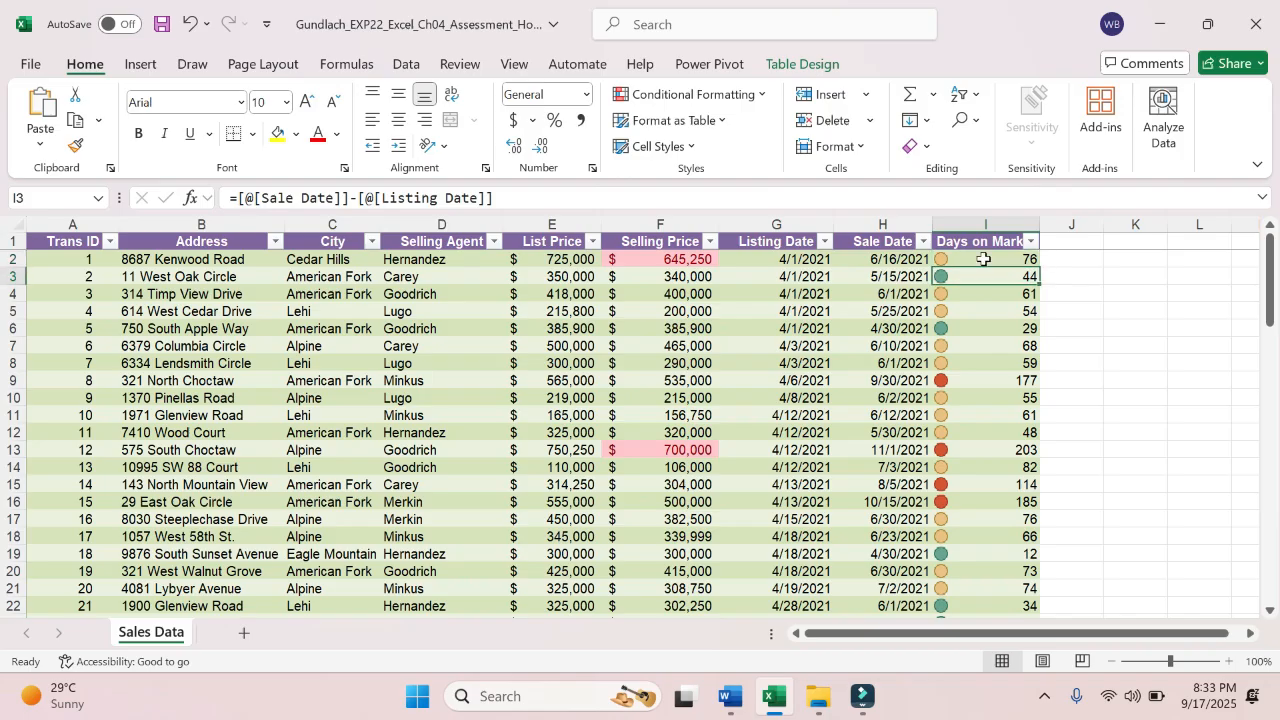
left_click(1004, 378)
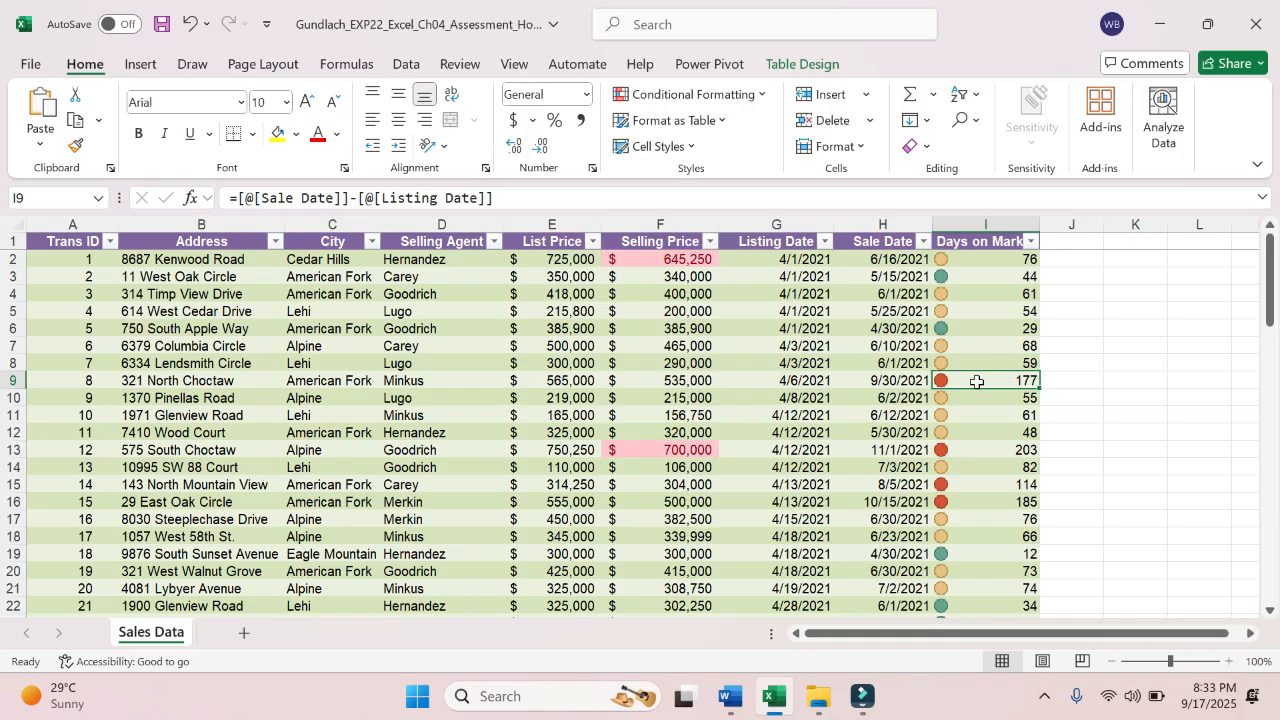
key("Down")
key("Down")
key("Down")
key("Down")
key("Down")
key("Down")
key("Down")
key("Down")
key("Down")
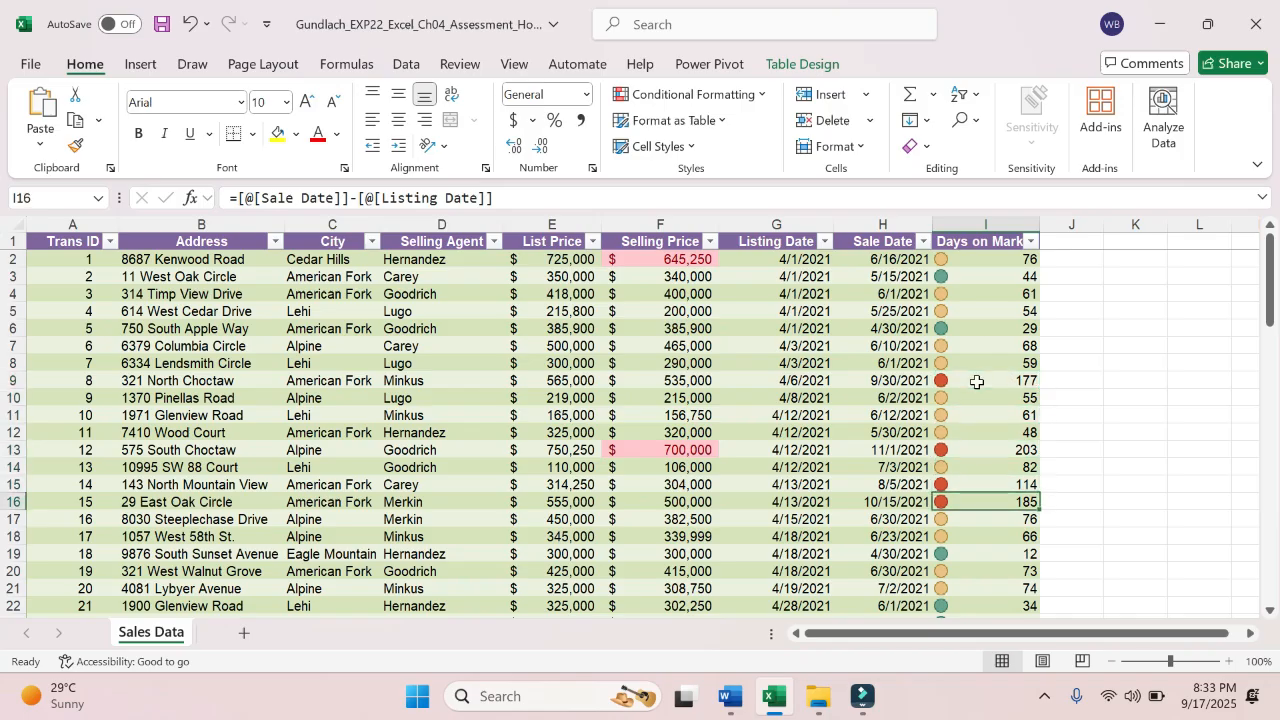
key("Down")
key("Down")
key("Down")
key("Down")
key("Down")
key("Down")
key("Down")
key("Down")
key("Down")
key("Down")
key("Down")
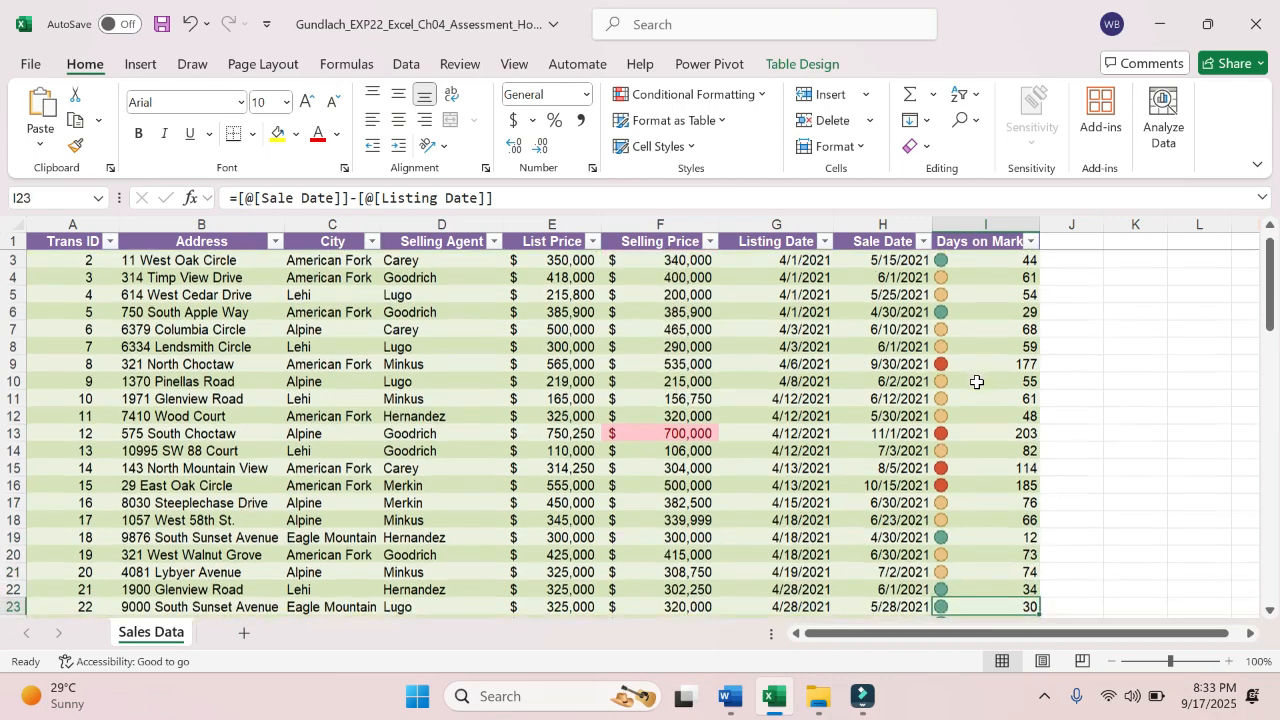
key("Down")
key("Down")
key("Down")
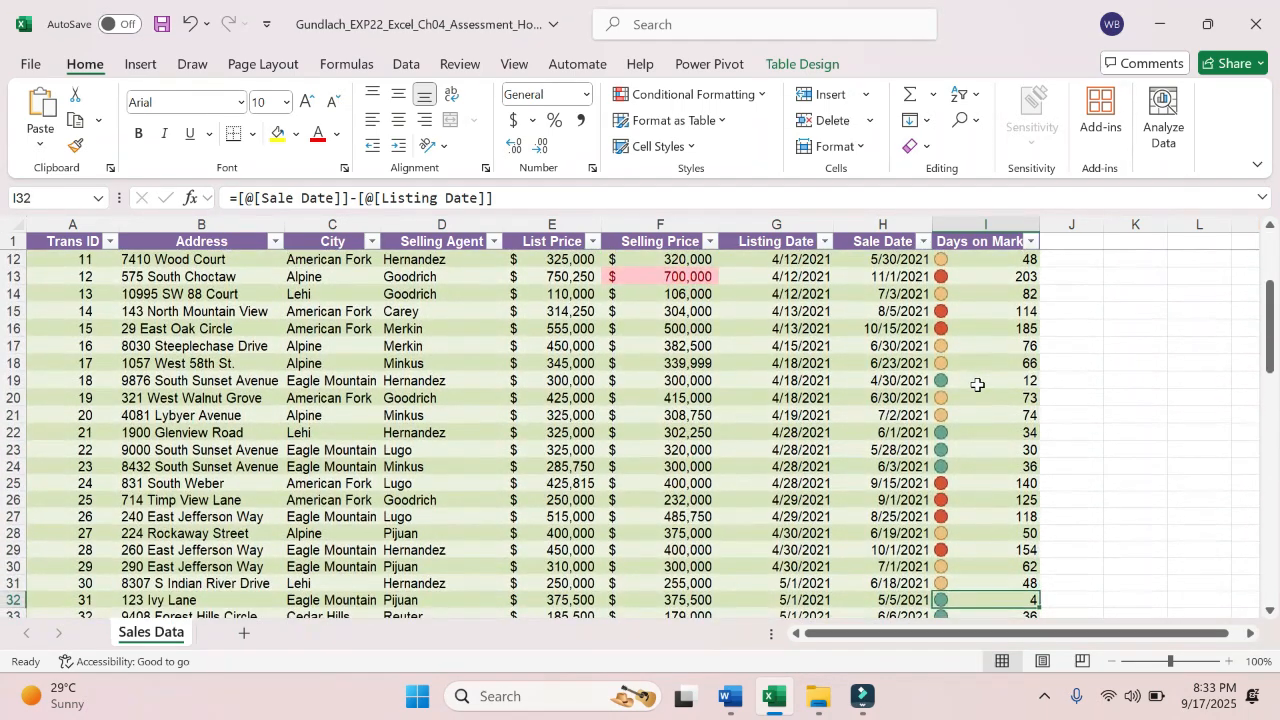
left_click(1013, 470)
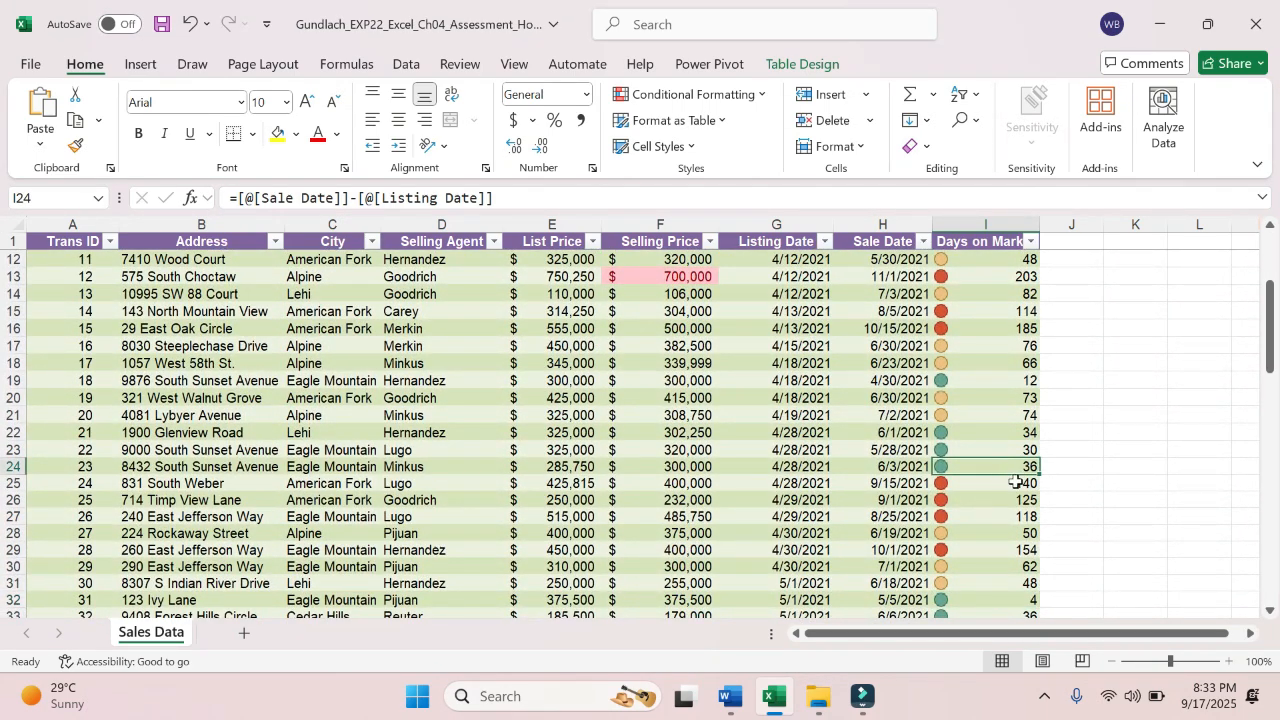
left_click_drag(1015, 483, 1018, 515)
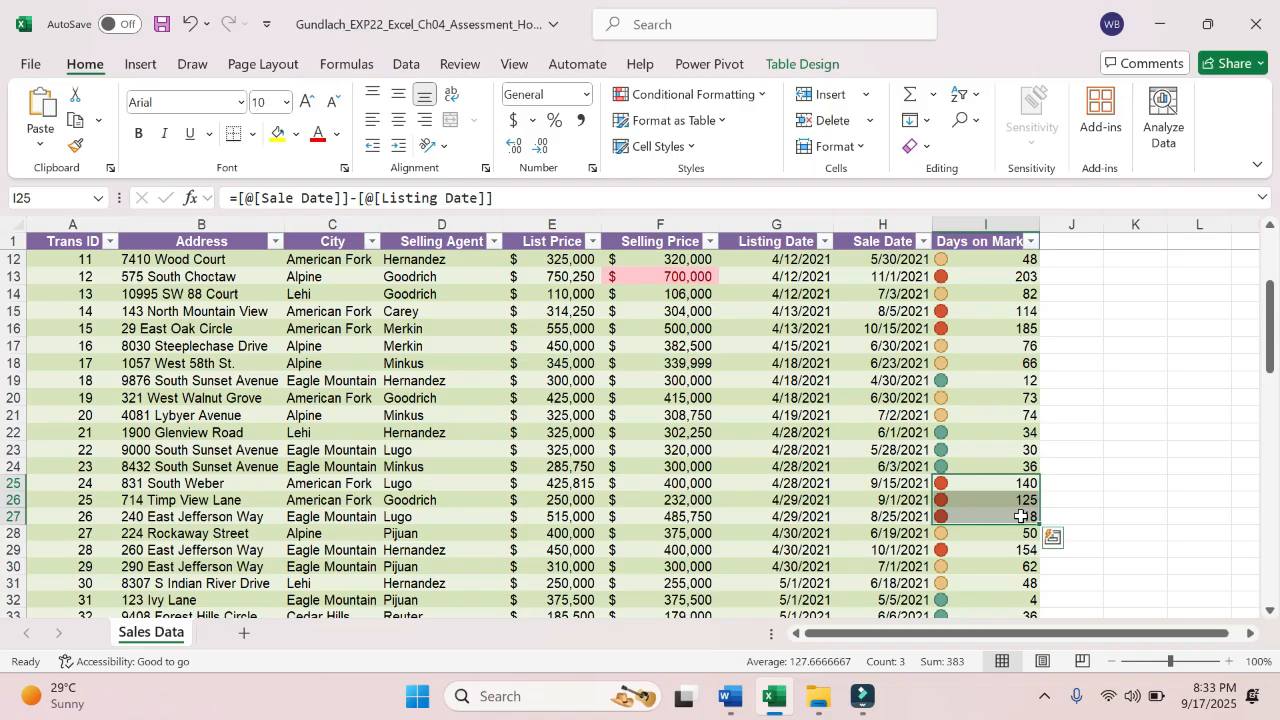
left_click(1012, 511)
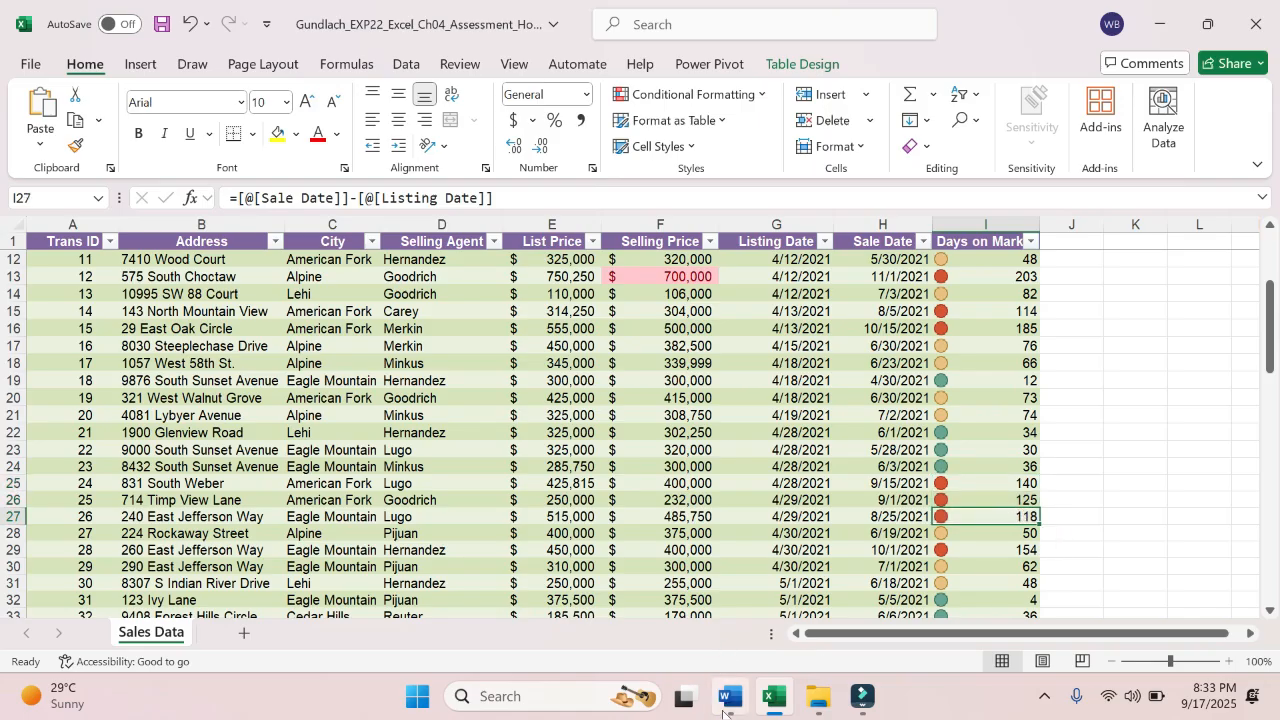
- Switch to Word and highlight the whole text of instruction step 9 in yellow
left_click(730, 697)
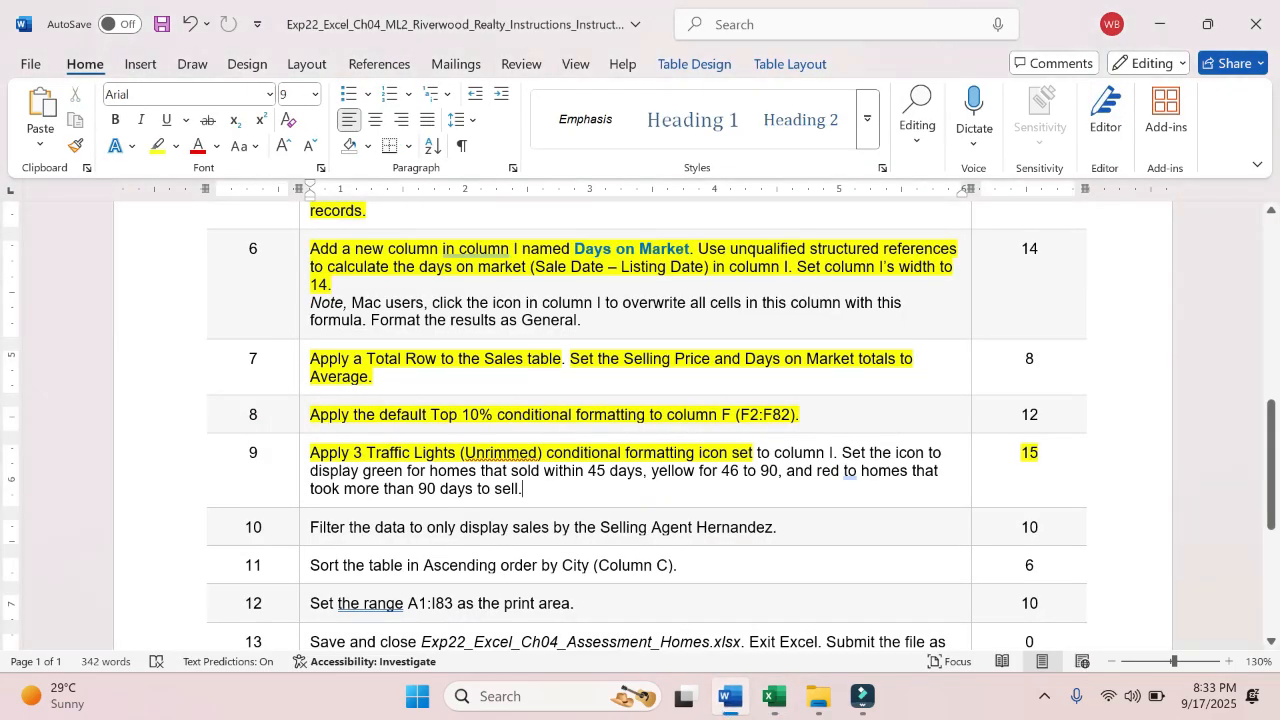
left_click_drag(522, 489, 333, 453)
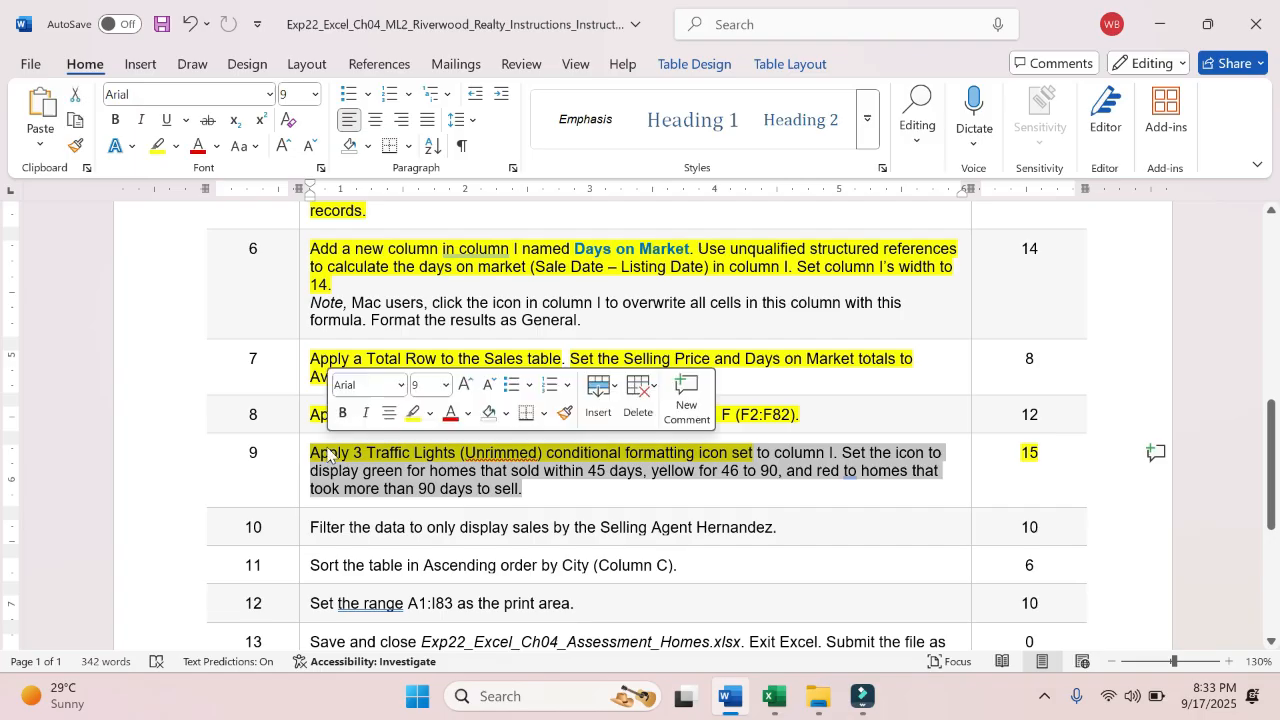
left_click(410, 415)
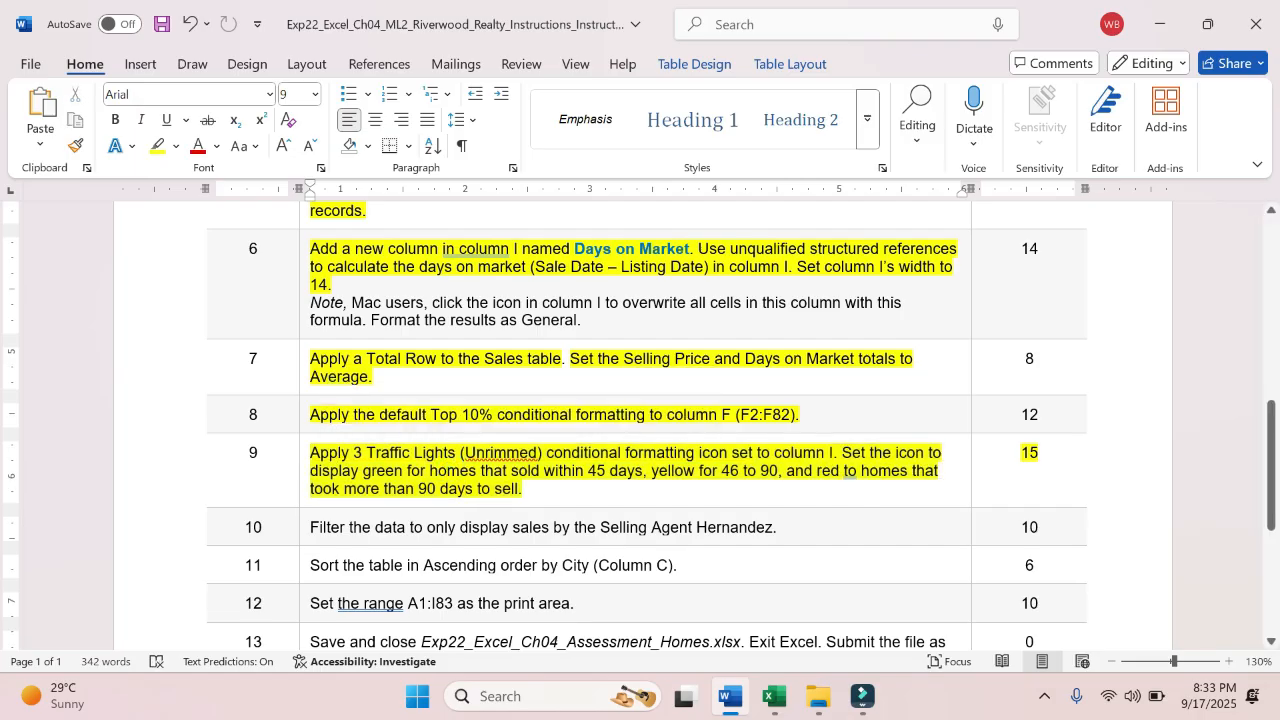
- Read the remaining instructions, switch to Excel, and filter Selling Agent to show only the agent named in step 10
scroll(465, 488, "down", 2)
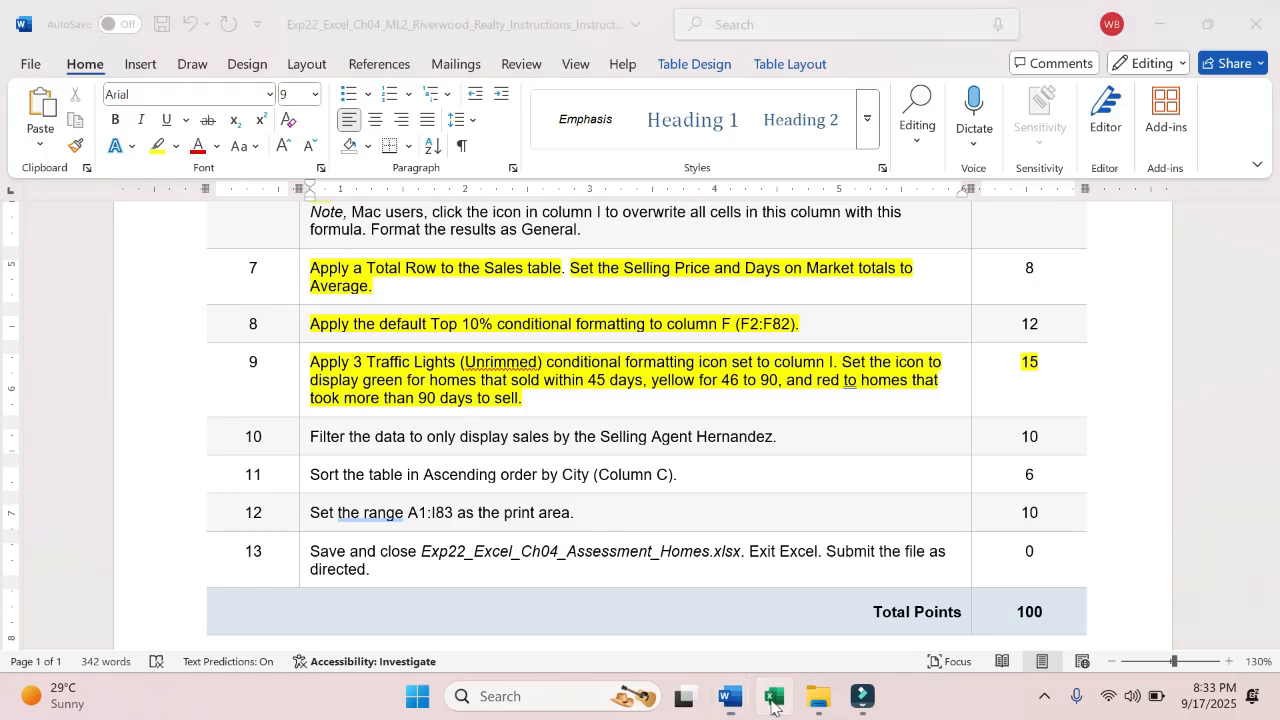
left_click(775, 697)
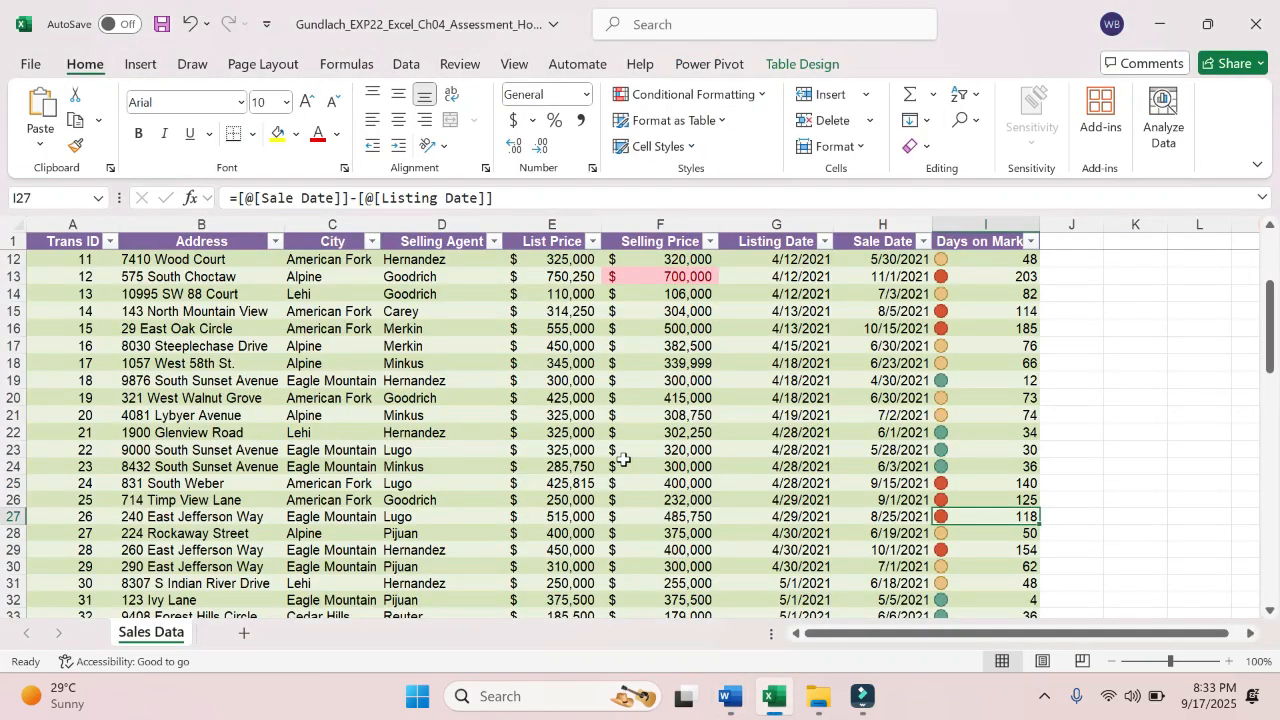
left_click(492, 242)
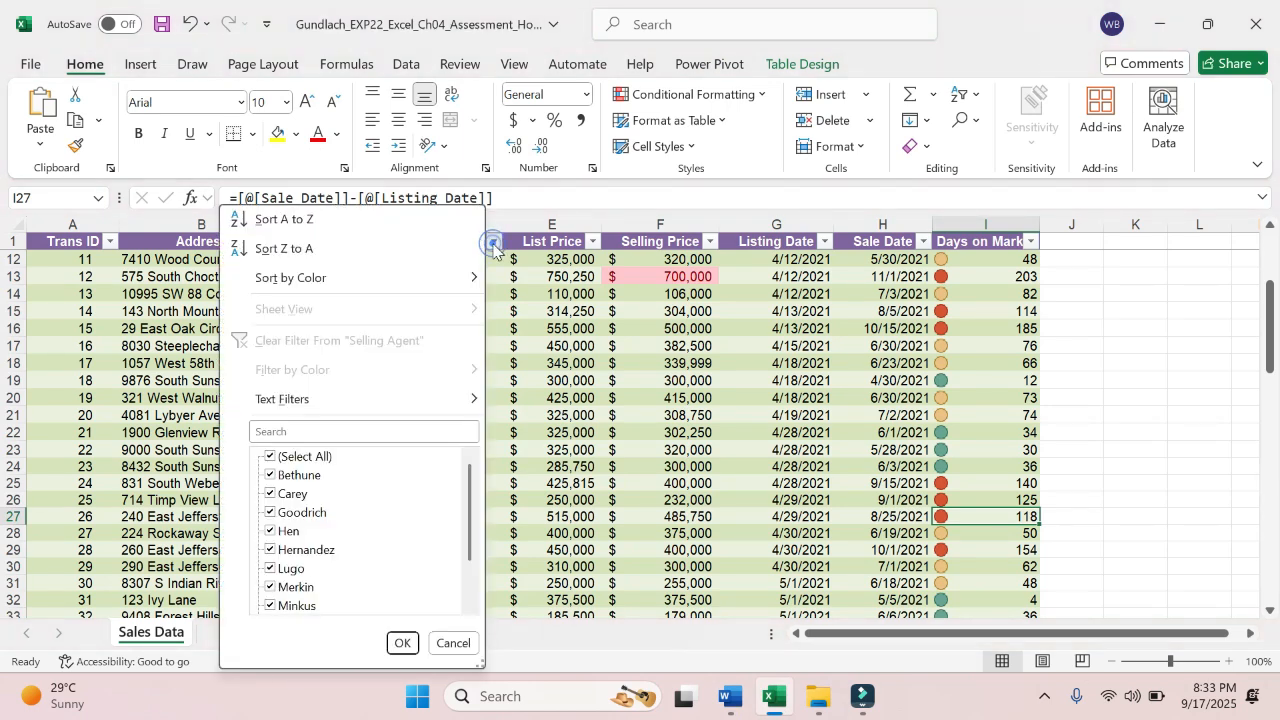
left_click(271, 457)
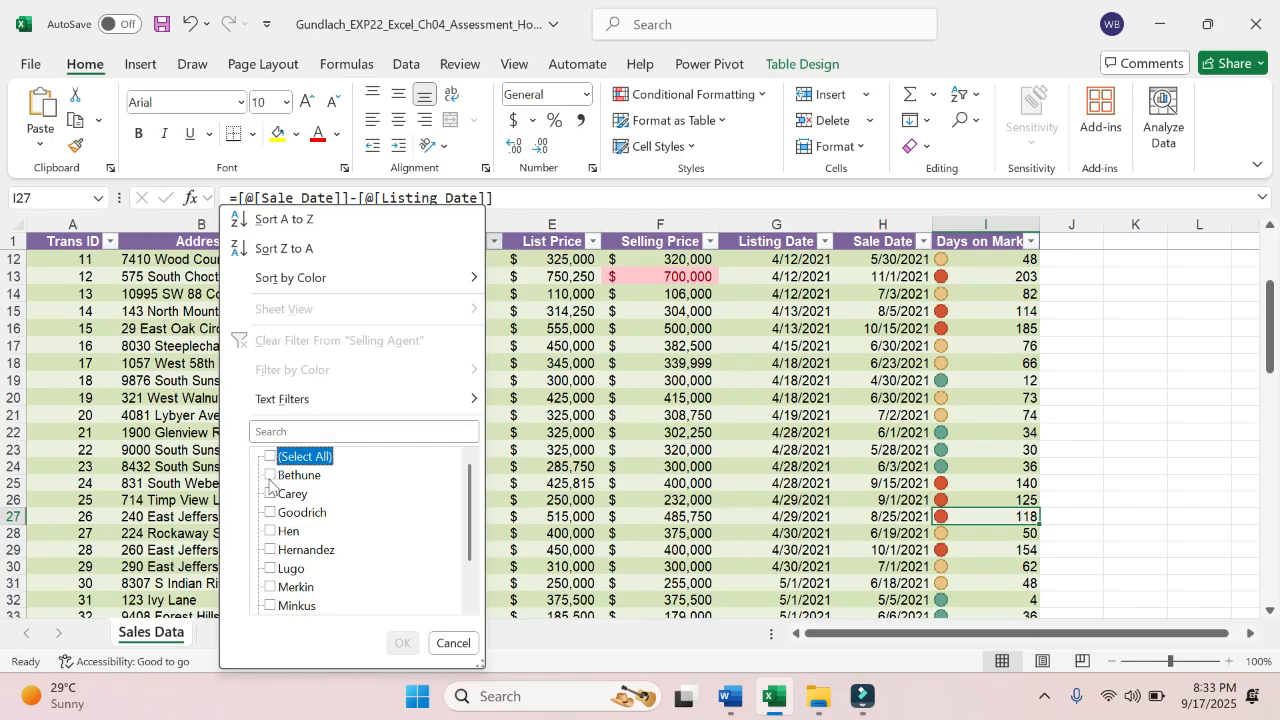
left_click(270, 549)
left_click(270, 549)
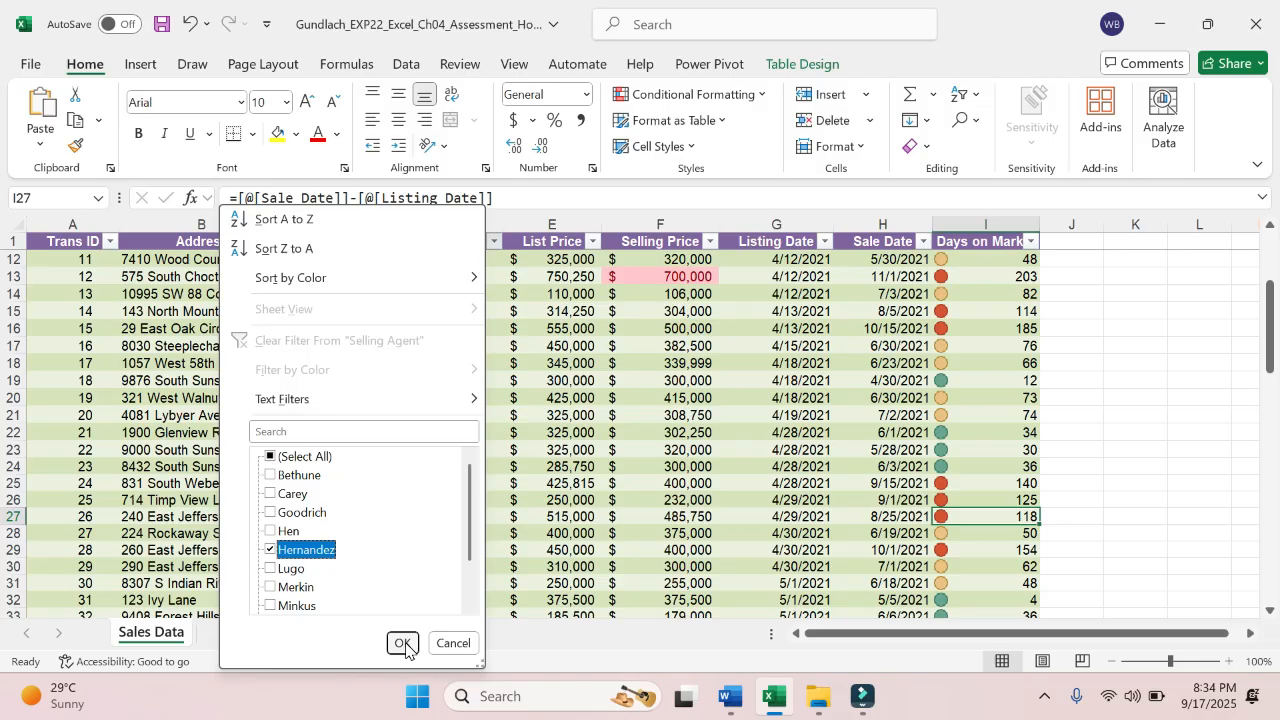
left_click(402, 644)
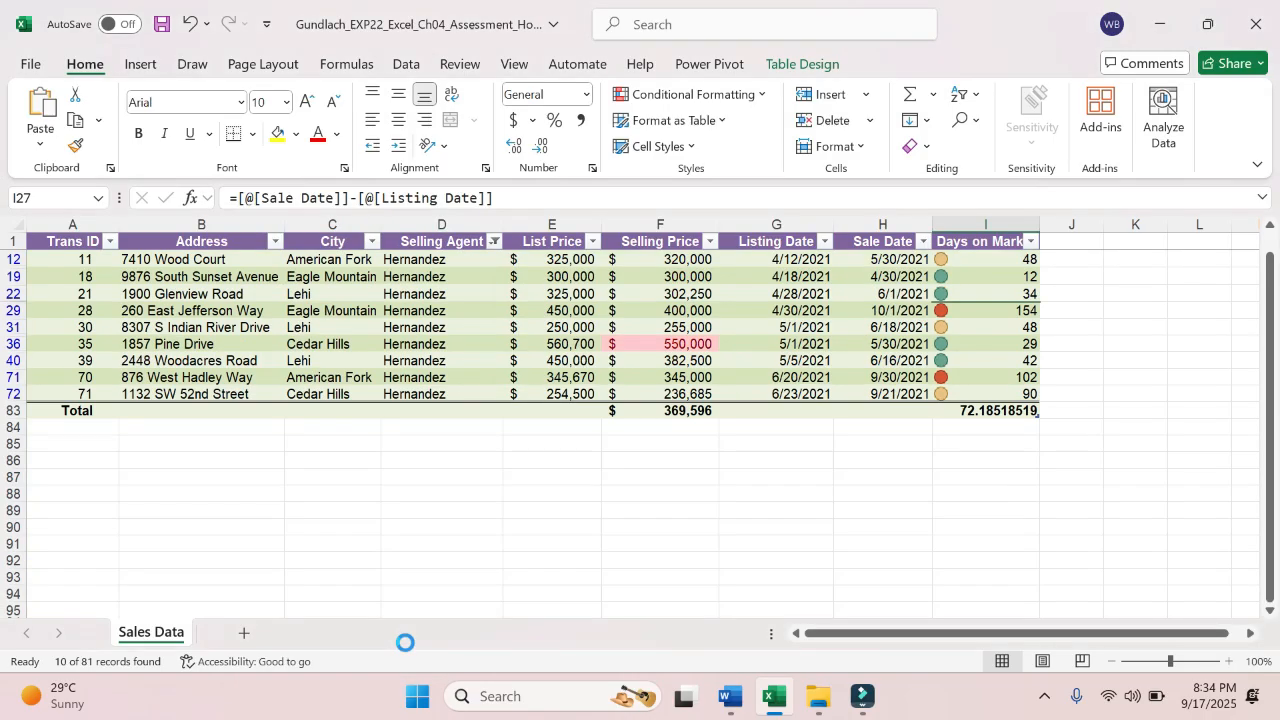
left_click(476, 347)
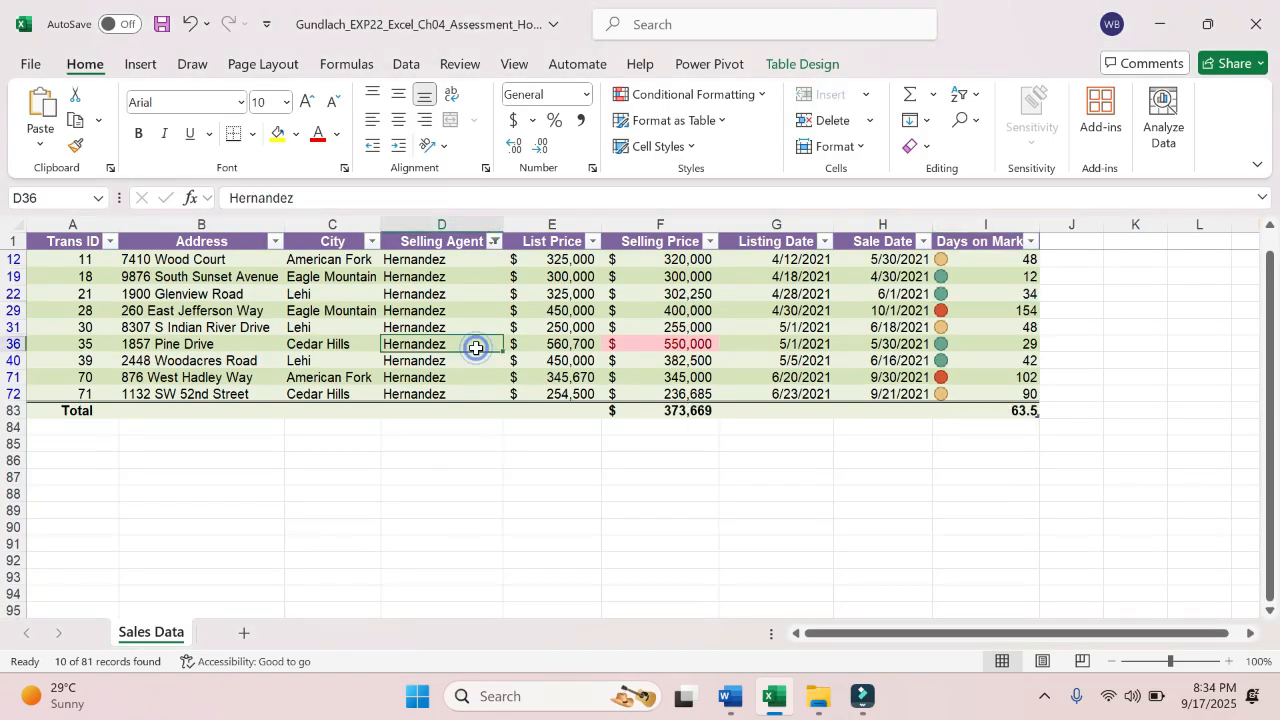
key("Up")
key("Up")
key("Up")
key("Up")
key("Up")
key("Up")
key("Up")
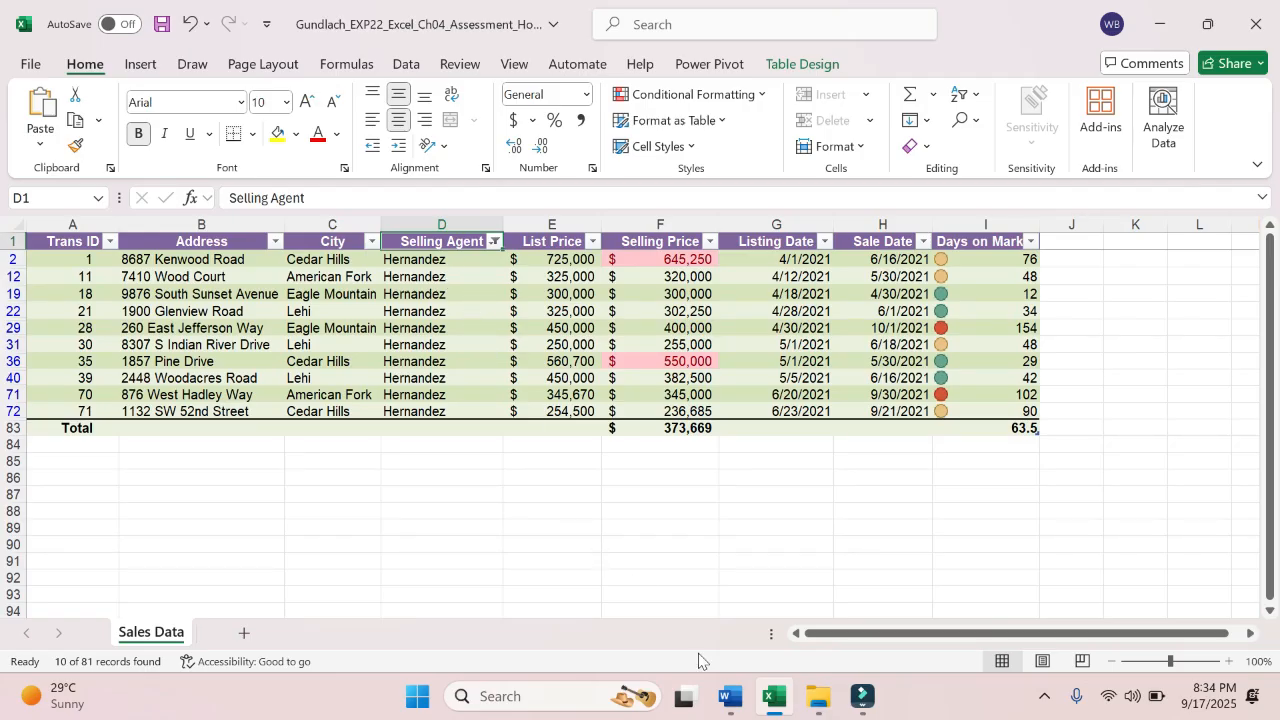
- Switch to Word and highlight the text of instruction step 10 in yellow
left_click(731, 697)
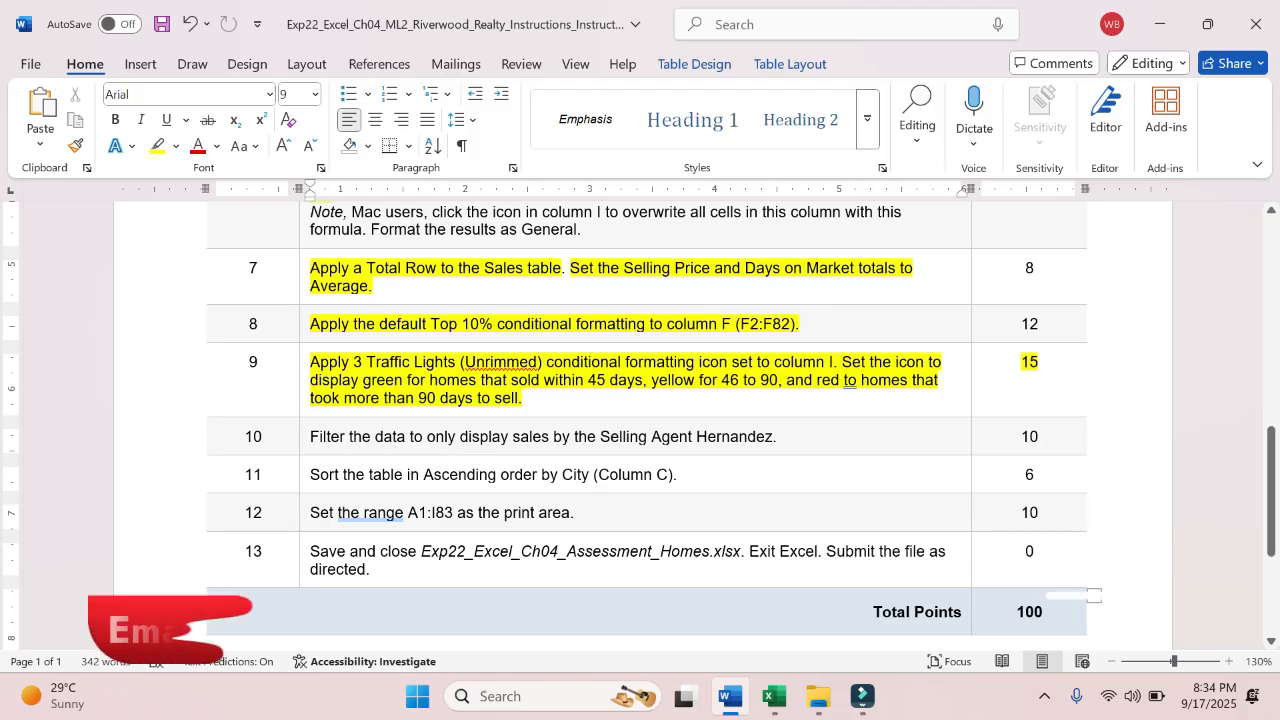
left_click_drag(310, 436, 776, 437)
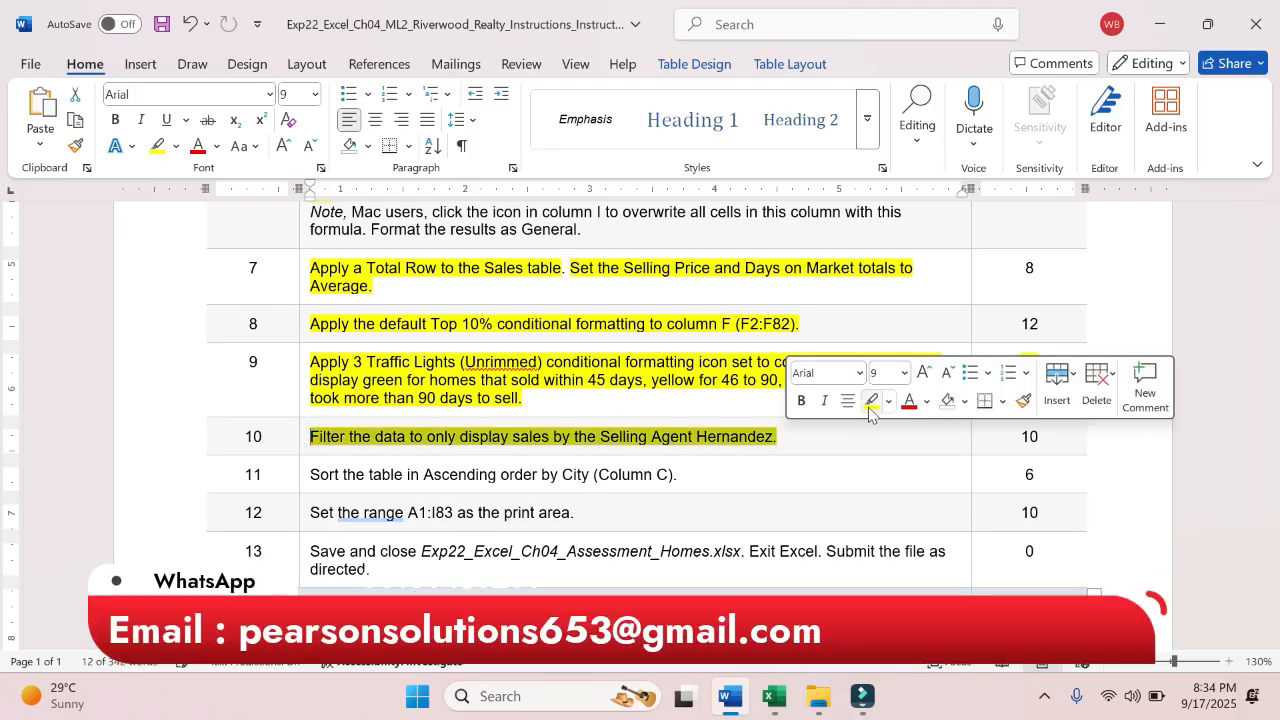
left_click(870, 401)
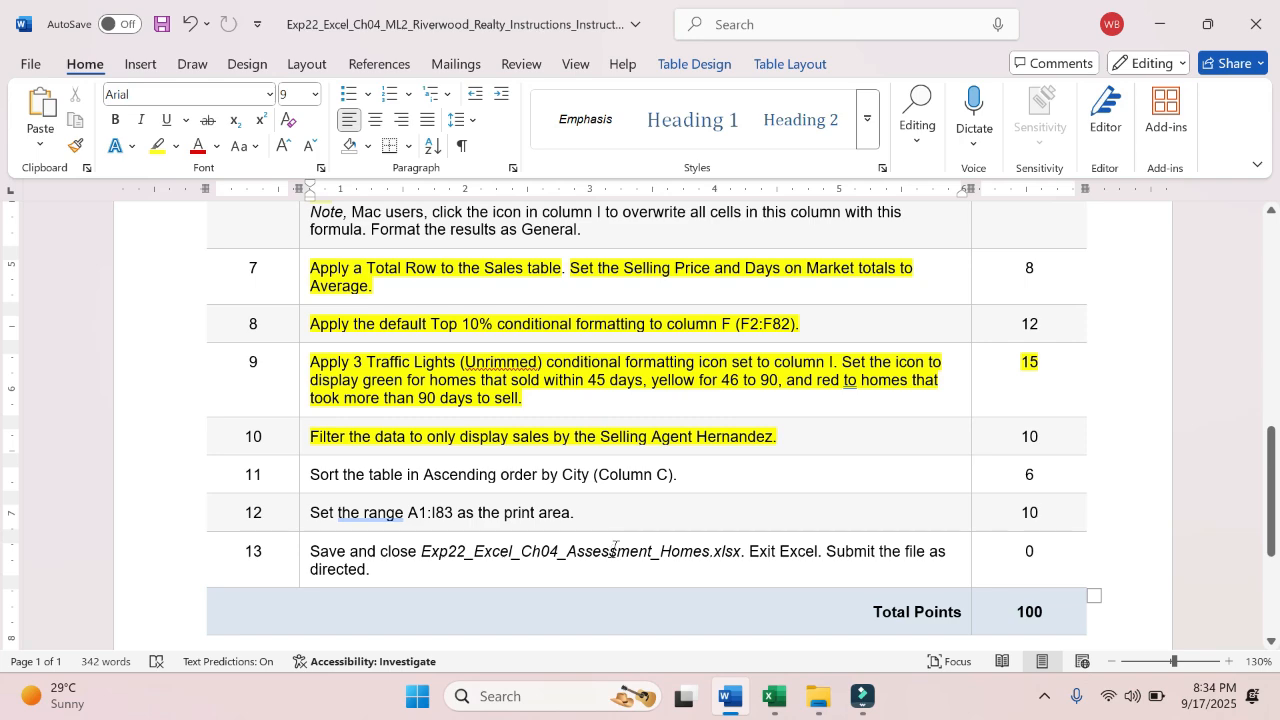
- Switch to Excel and sort the table by the City column from A to Z
left_click(773, 697)
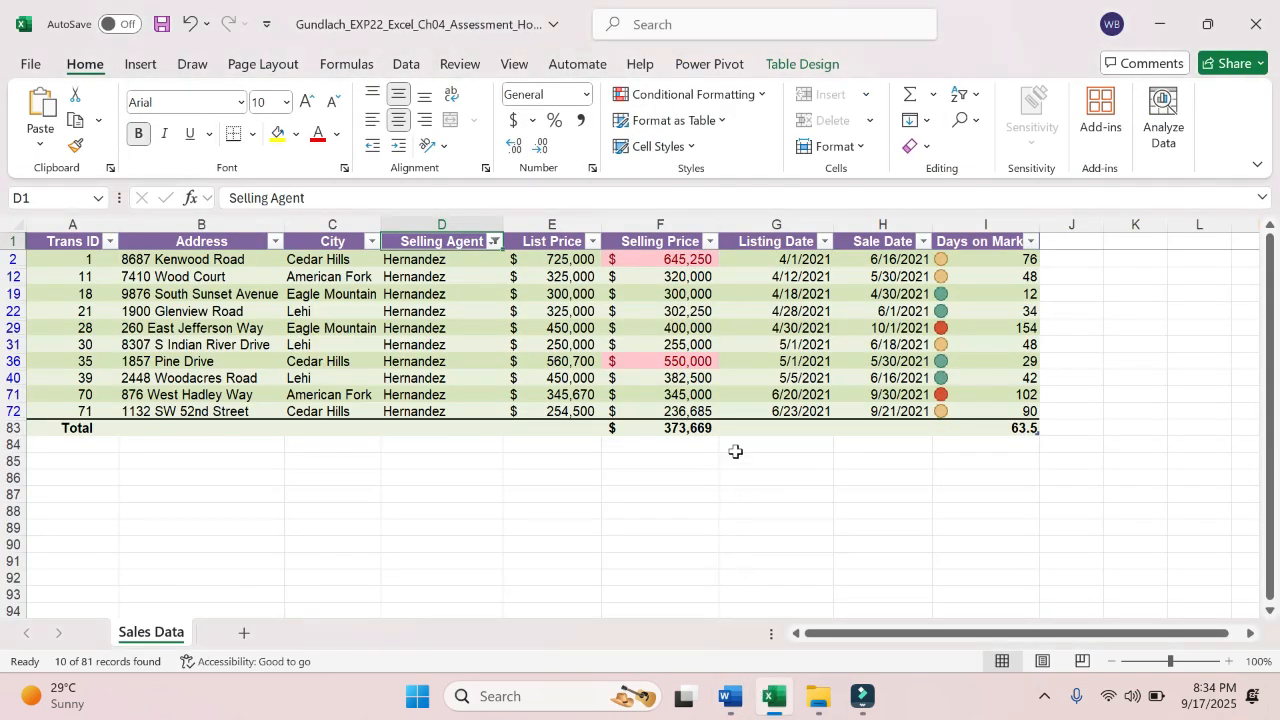
left_click(371, 240)
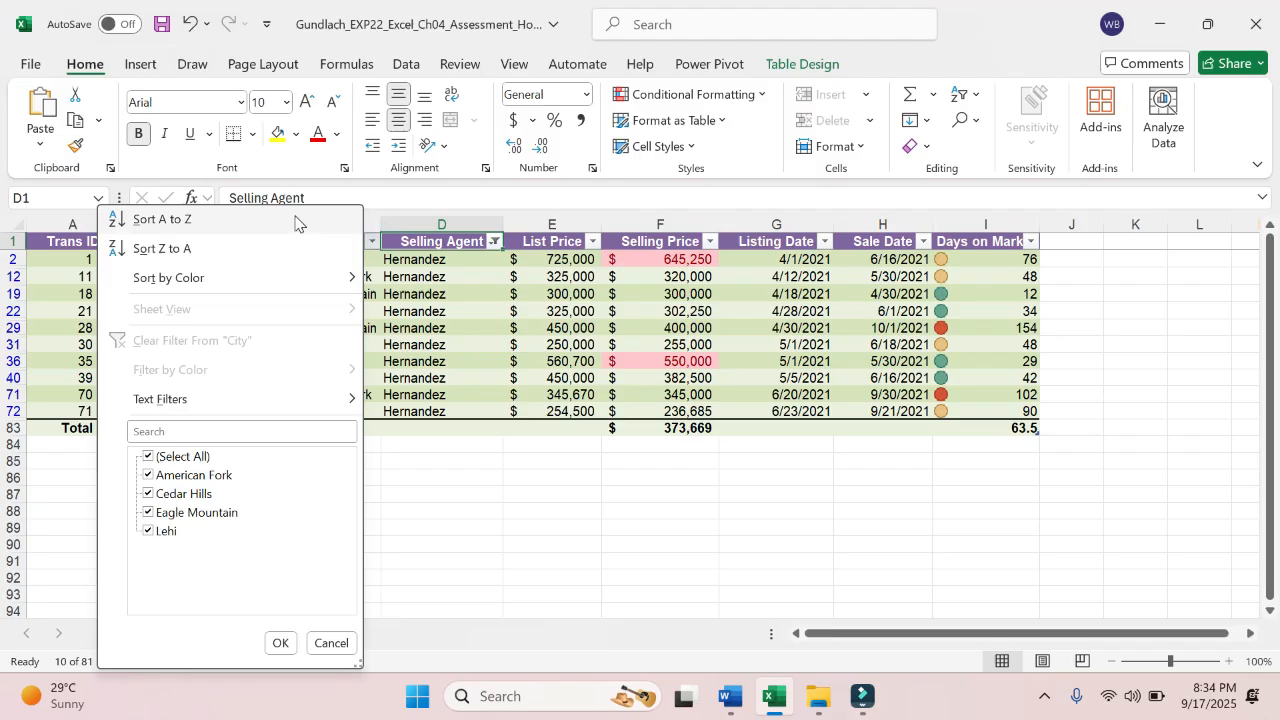
left_click(295, 220)
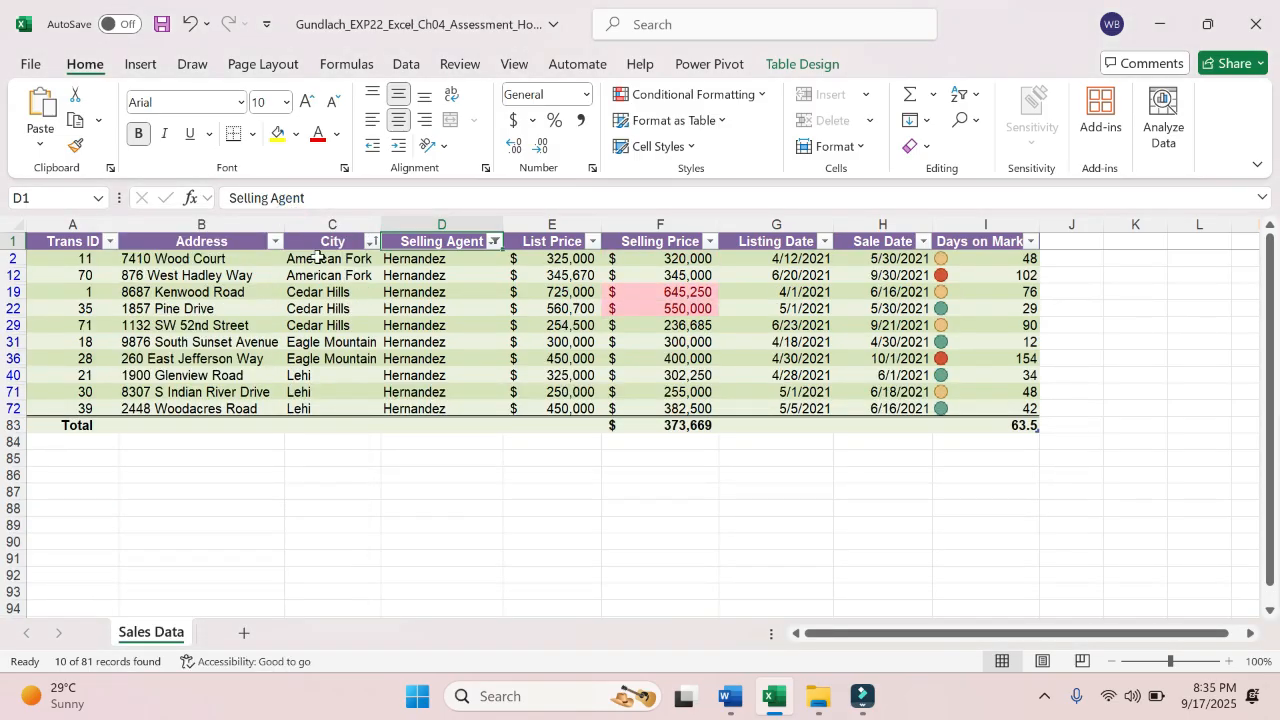
left_click(341, 319)
left_click(323, 260)
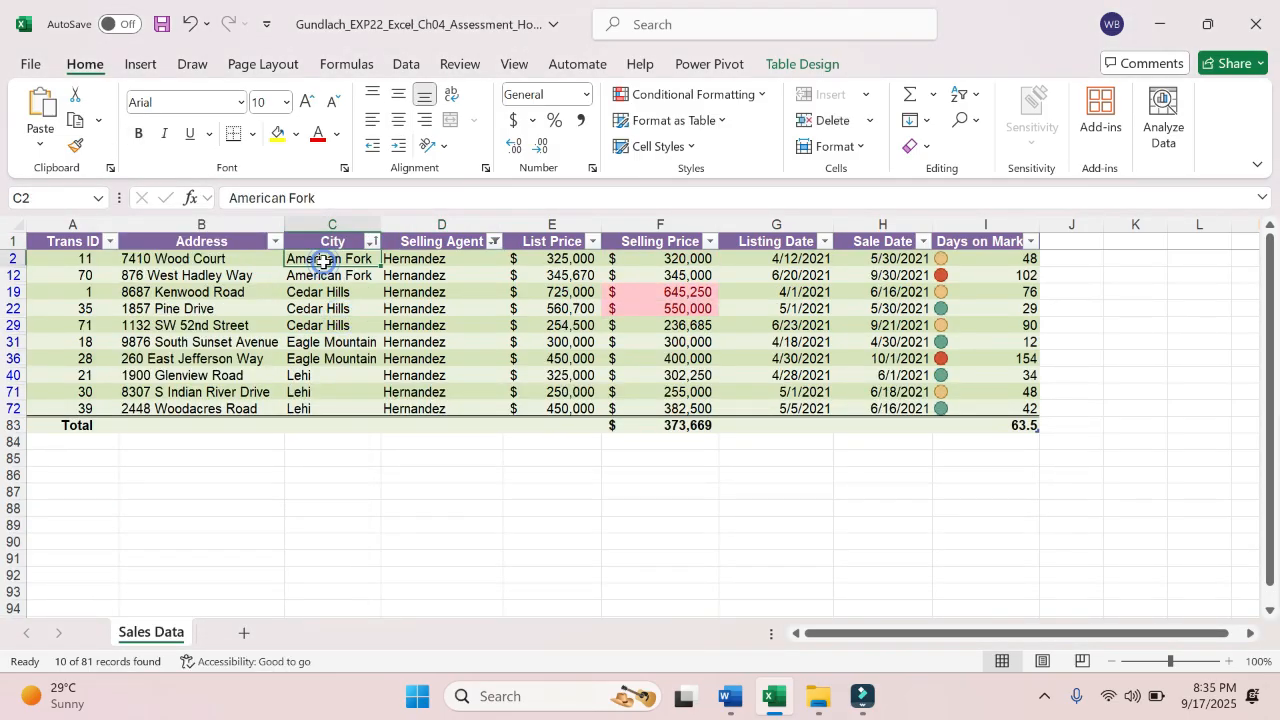
key("Down")
key("Down")
key("Down")
key("Down")
key("Down")
key("Down")
key("Down")
key("Down")
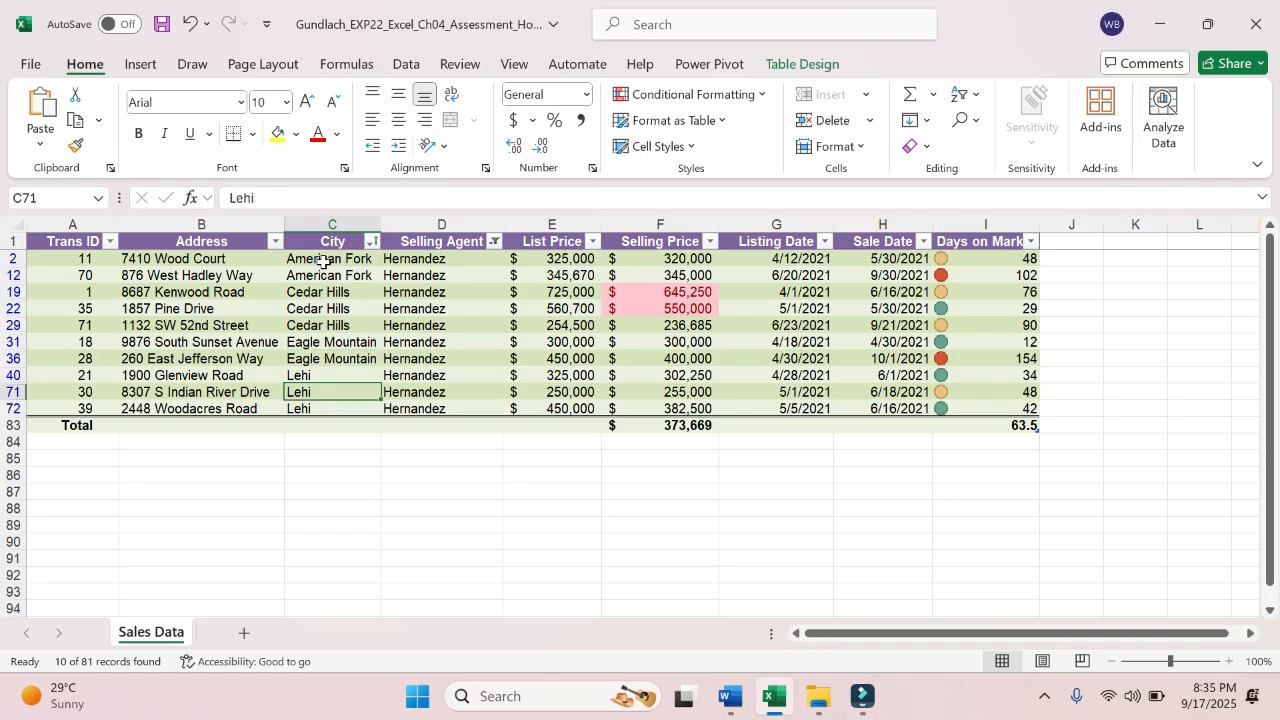
- Switch to Word and highlight the text of instruction step 11 in yellow
left_click(730, 697)
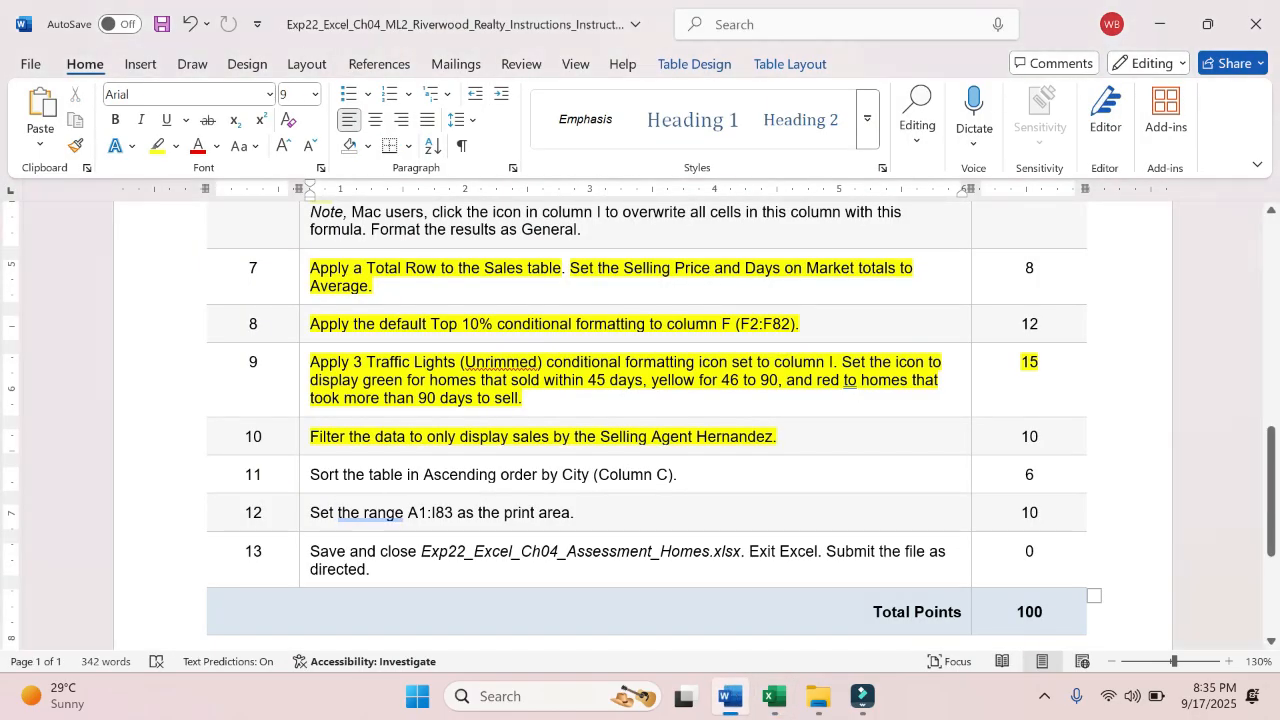
left_click_drag(306, 474, 682, 475)
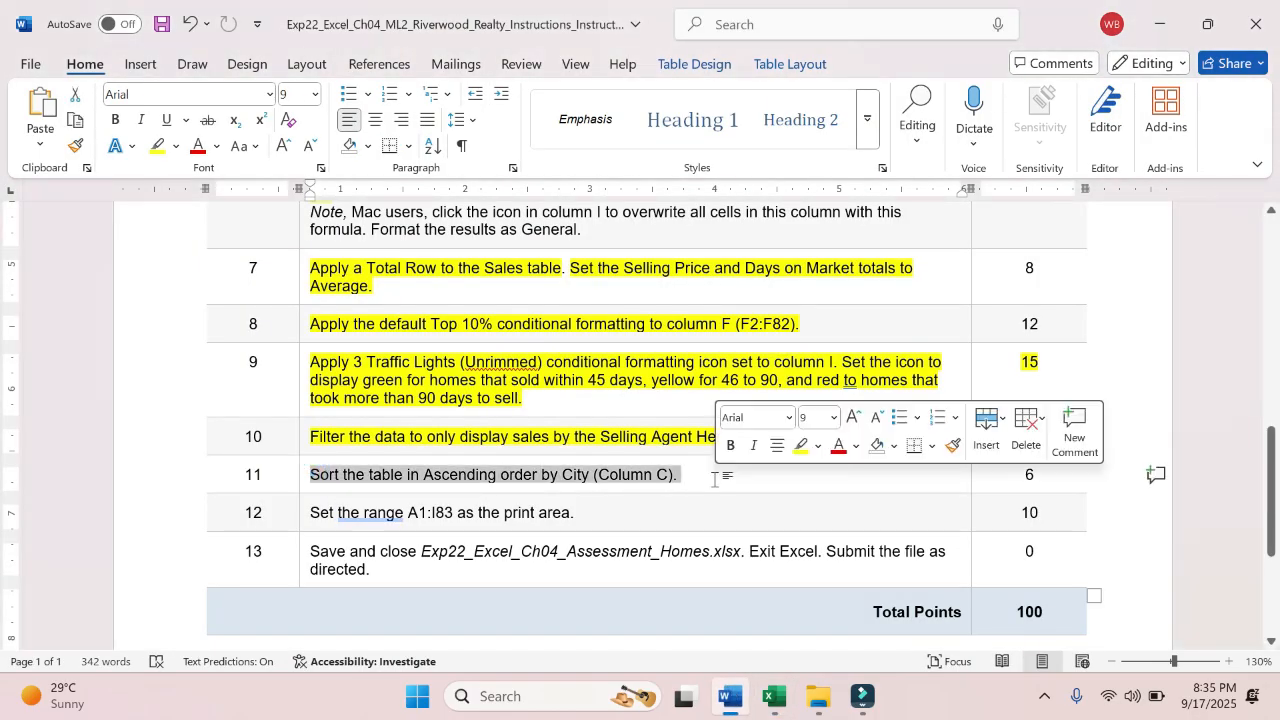
left_click(798, 447)
left_click(648, 454)
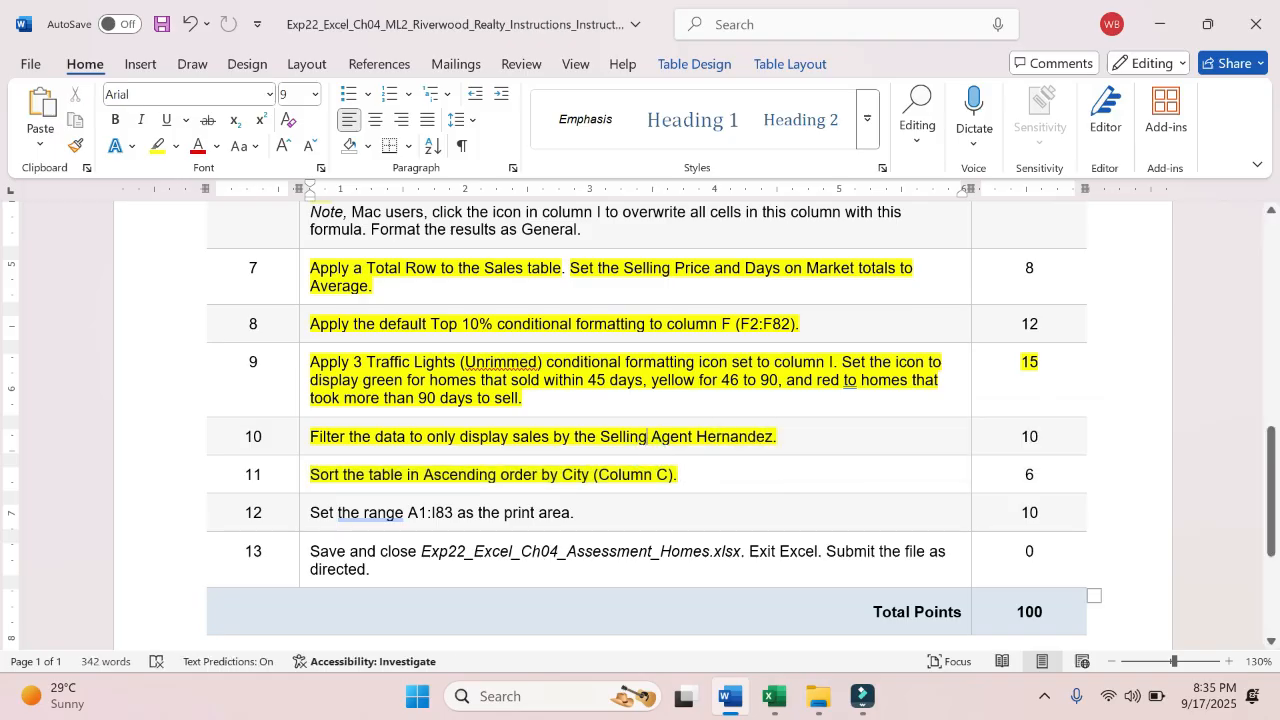
- Check the range named in instruction step 12, switch to Excel, and set A1:I83 as the print area
left_click_drag(408, 513, 456, 513)
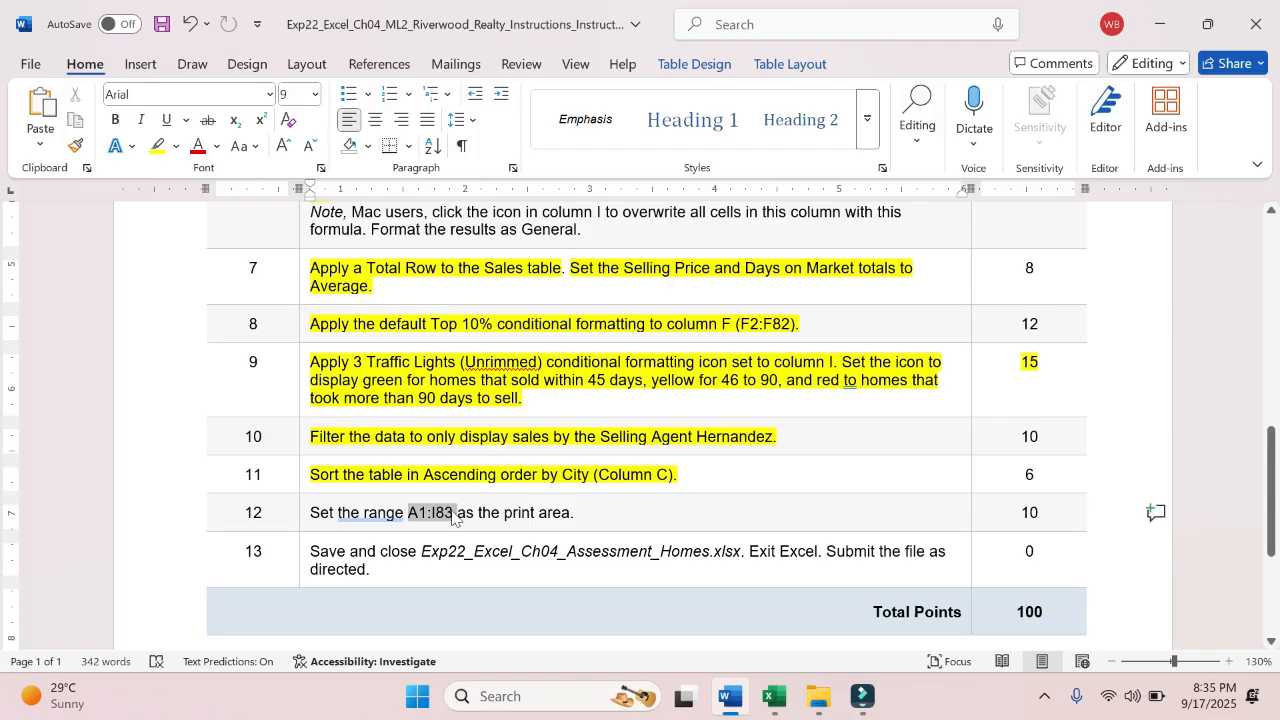
left_click(773, 697)
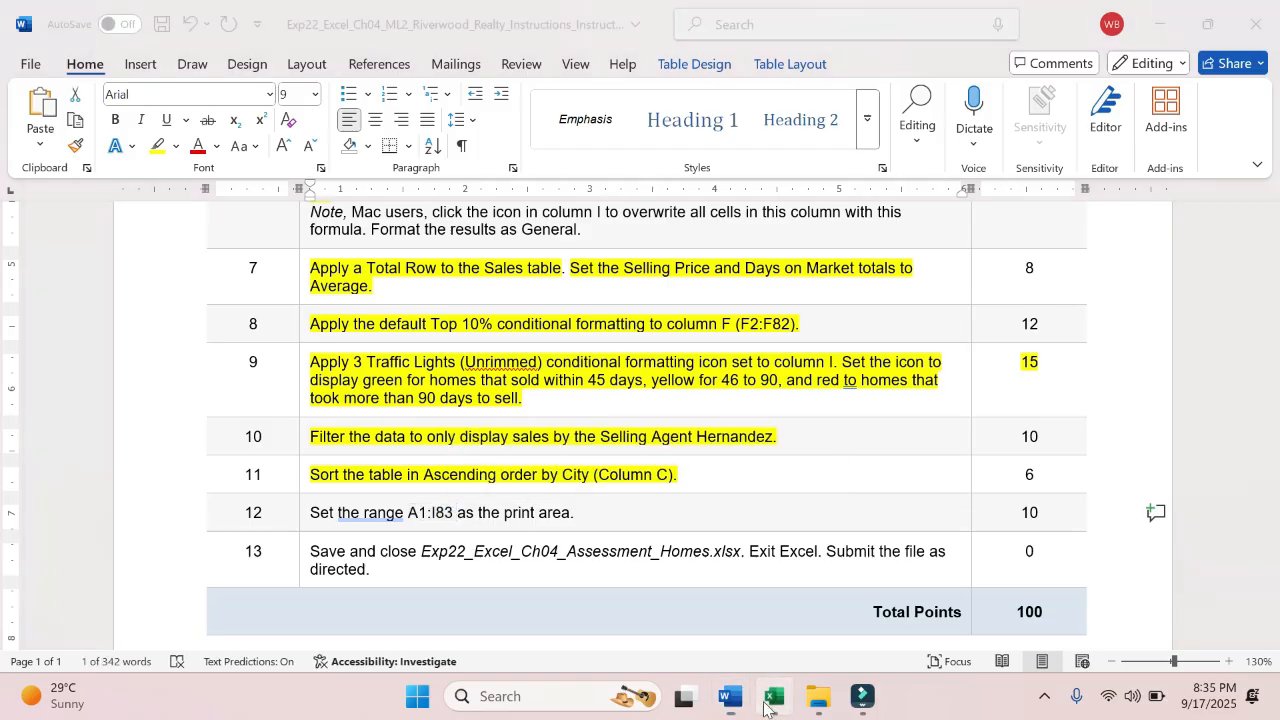
left_click(50, 198)
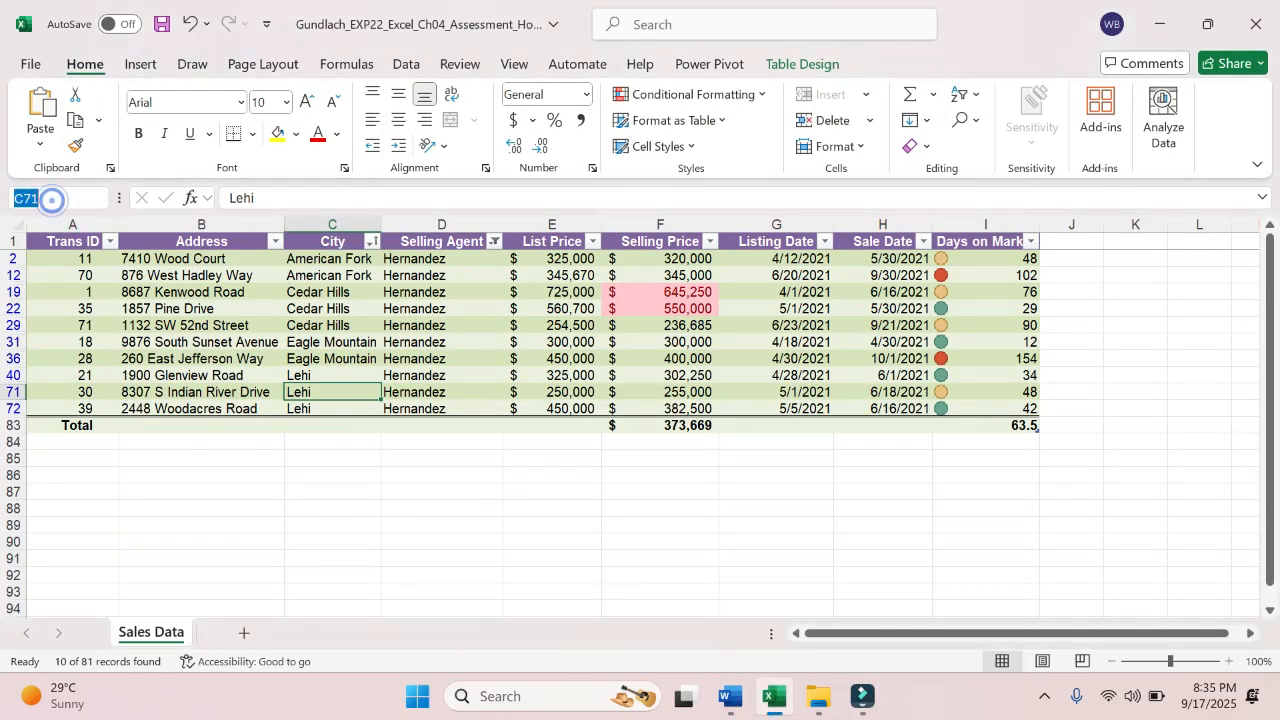
type("A1:I83")
key("Return")
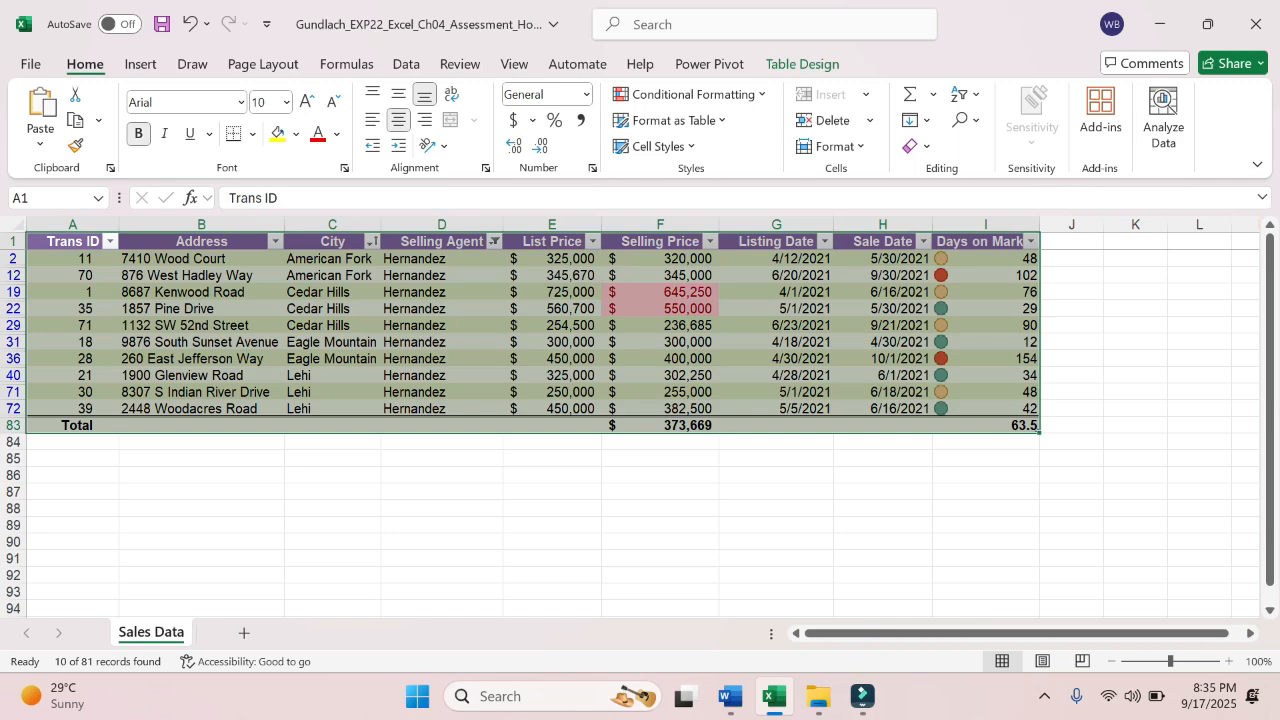
left_click(287, 66)
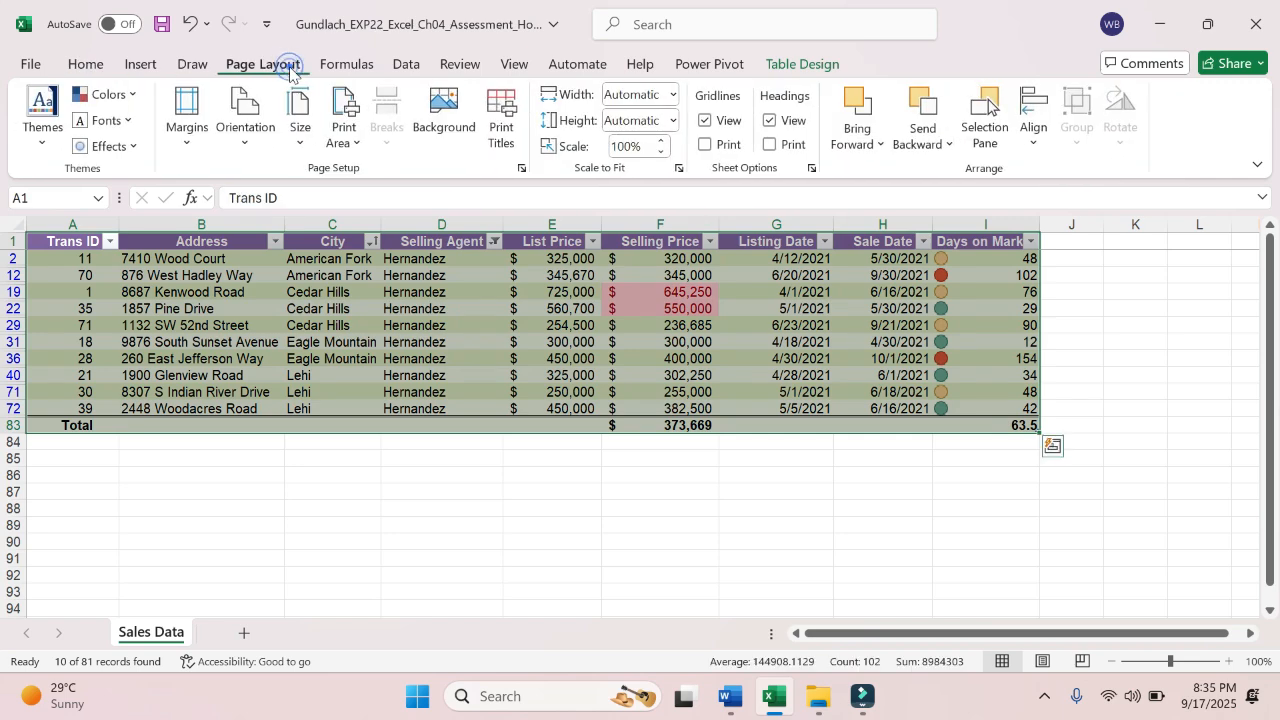
left_click(350, 148)
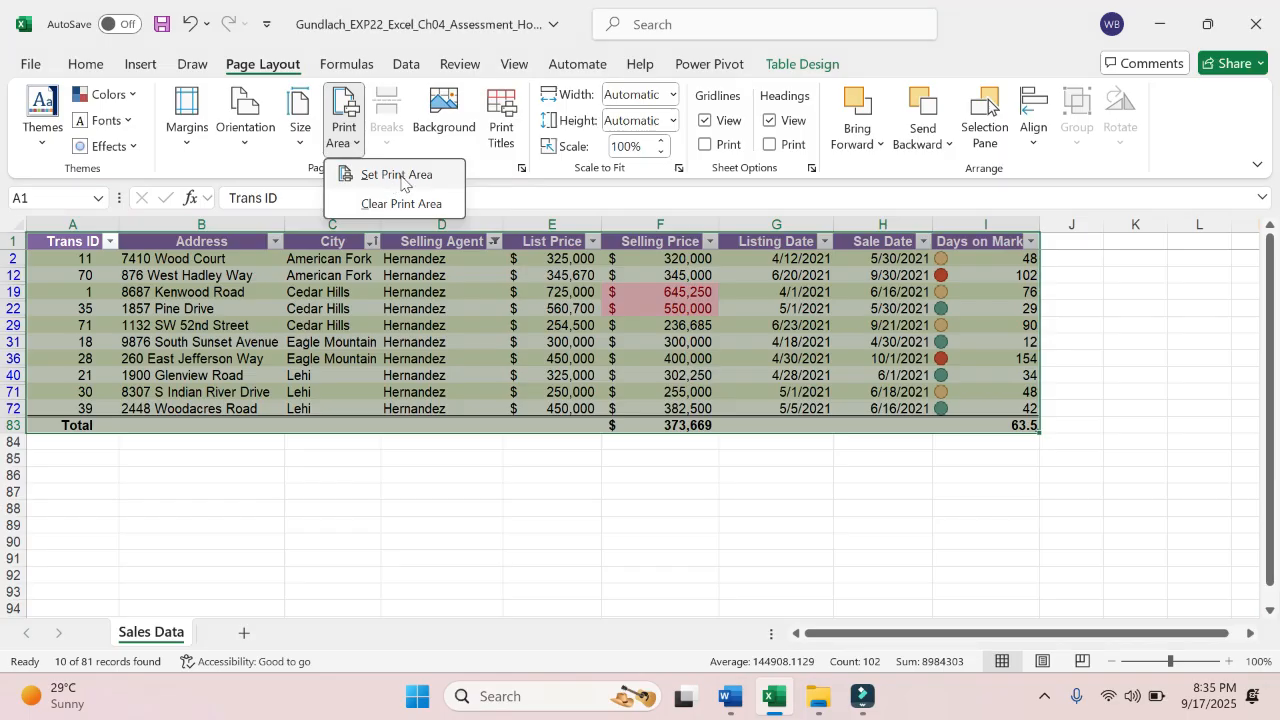
left_click(399, 175)
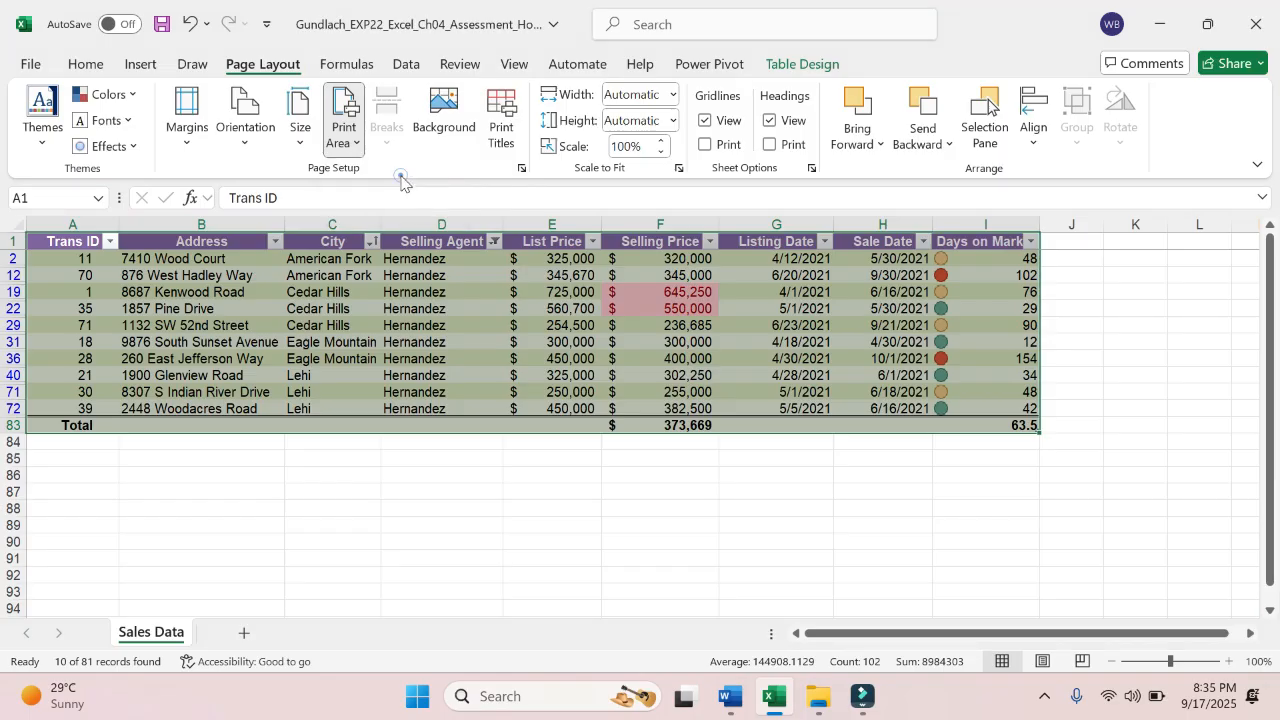
- Switch to Word and highlight the instructions from the document title through the end of step 13 in yellow
left_click(733, 710)
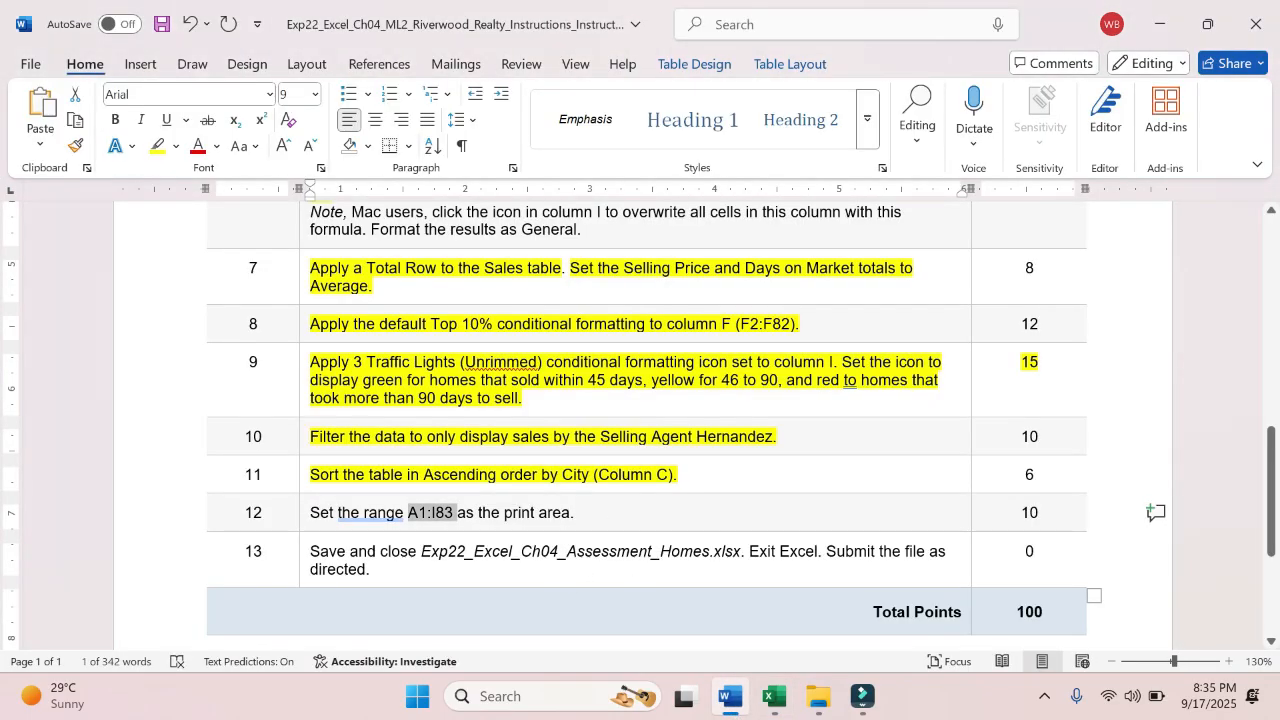
left_click_drag(372, 569, 320, 360)
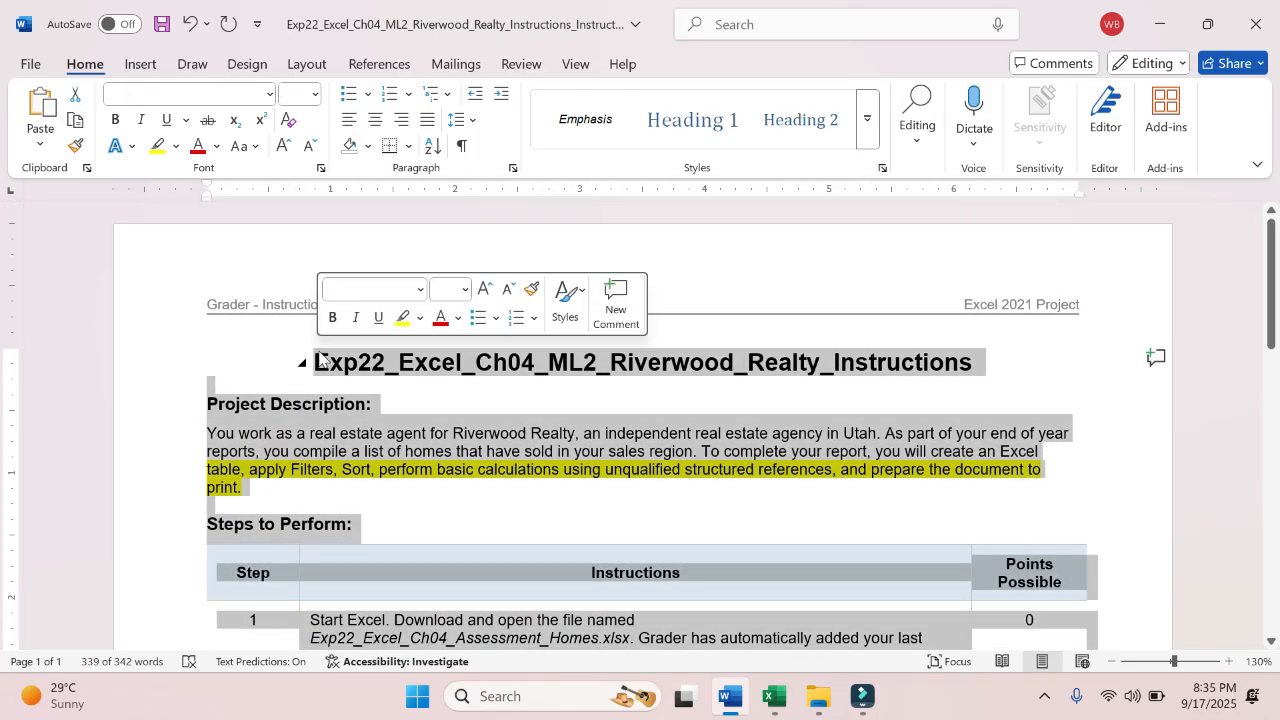
left_click(398, 318)
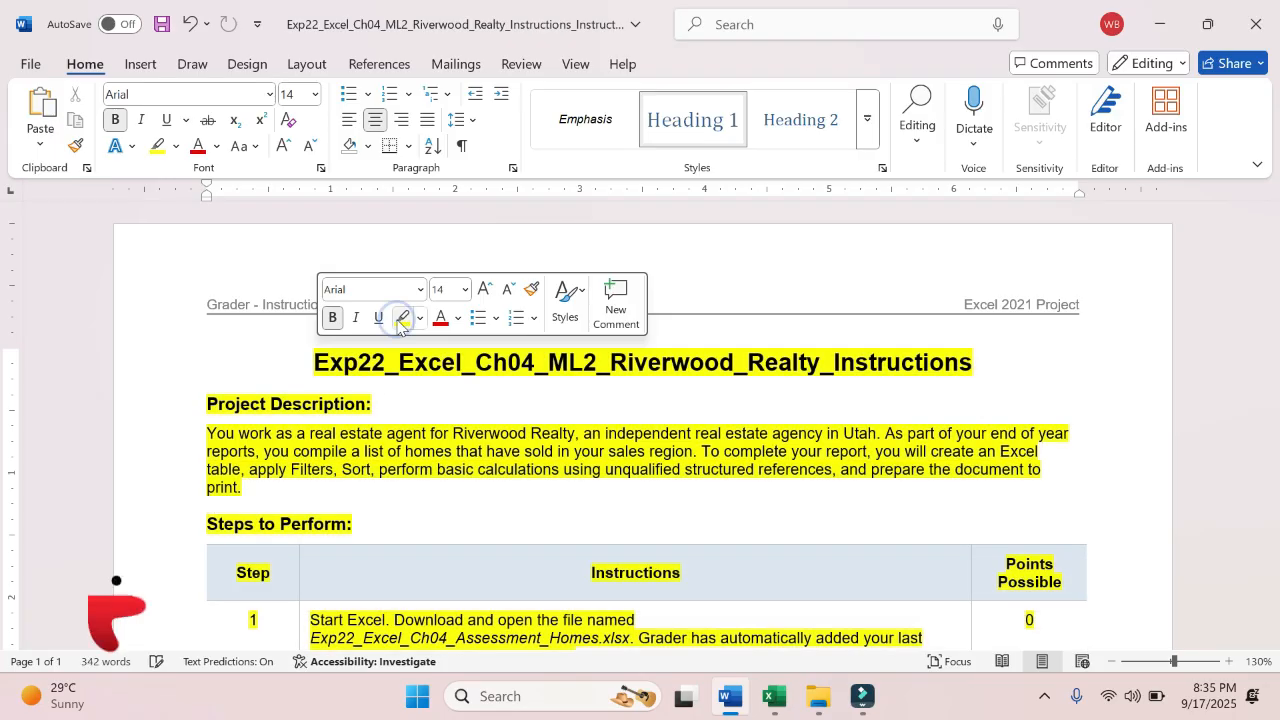
left_click(461, 478)
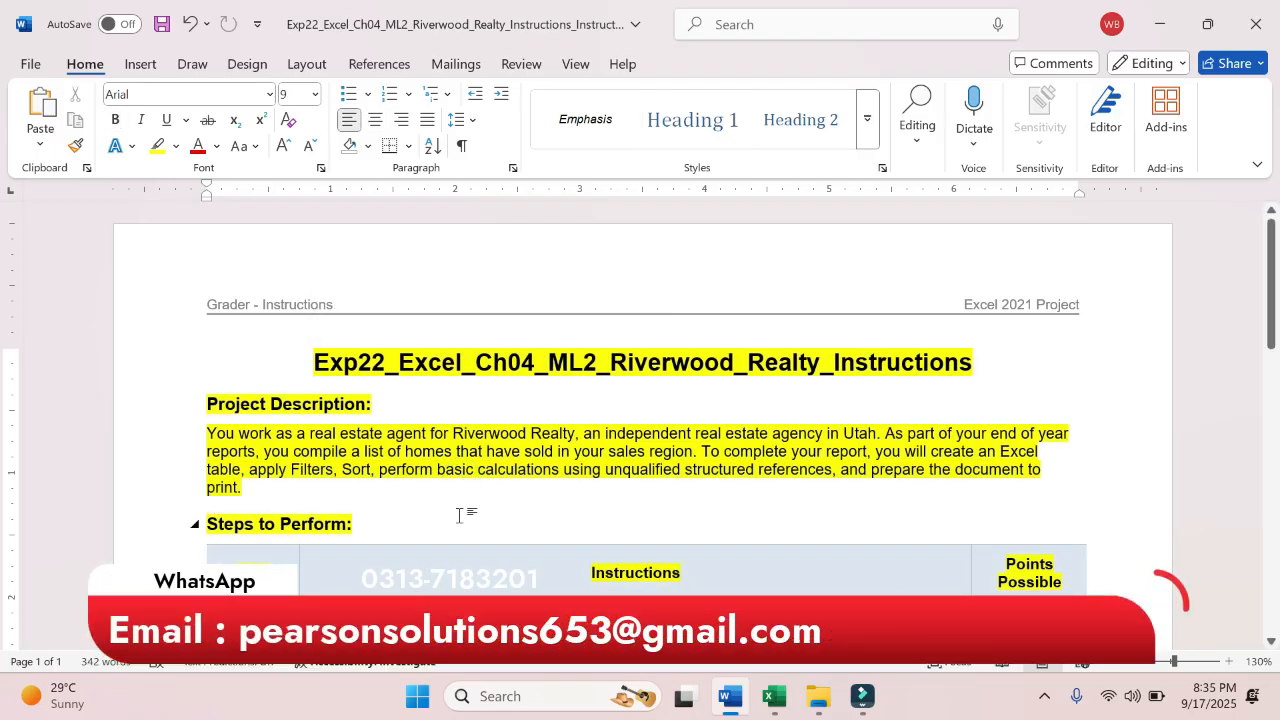
left_click(459, 515)
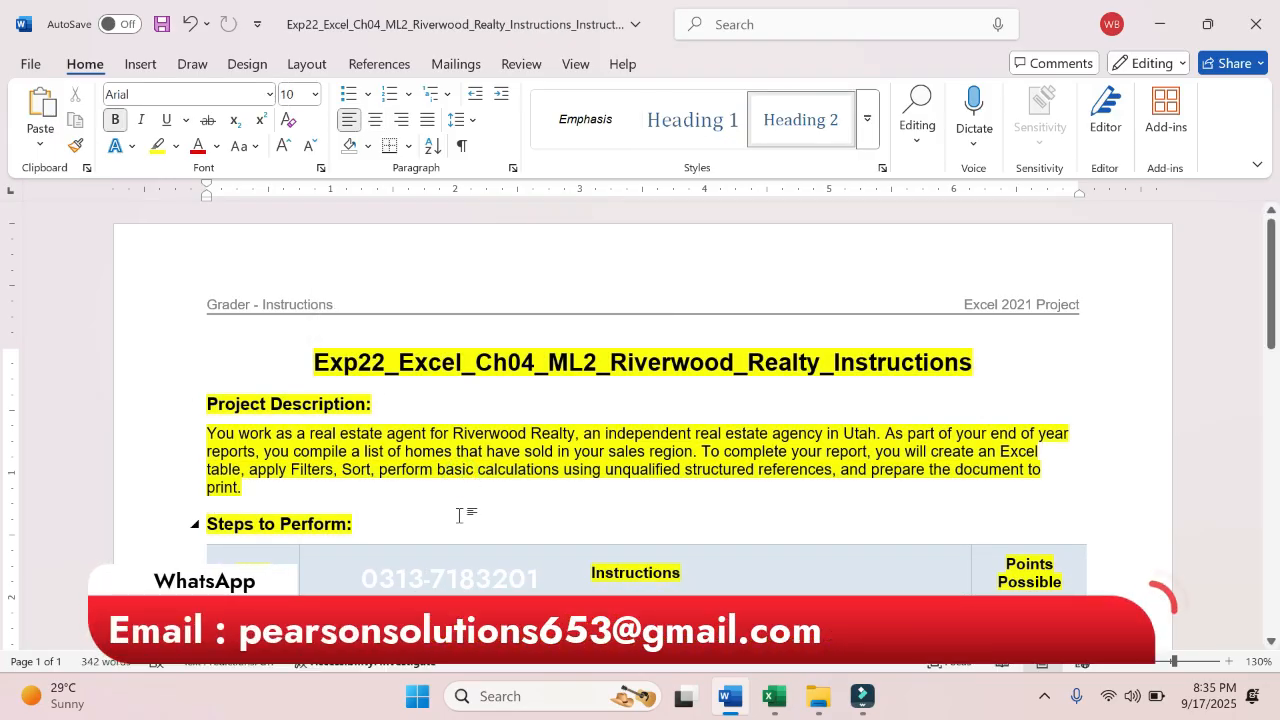